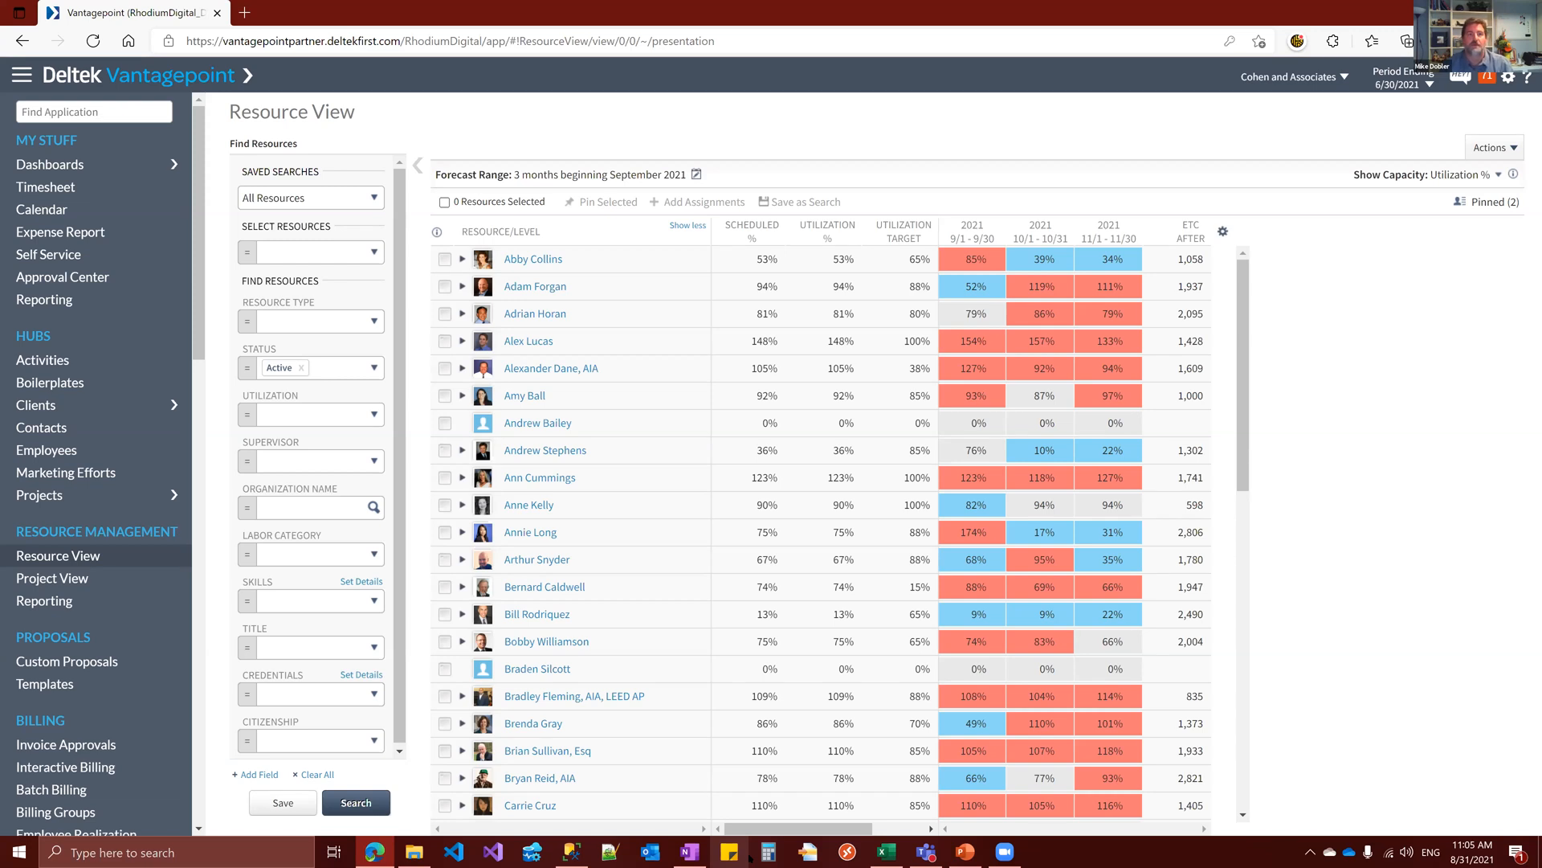
Open the Employees hub
click(121, 449)
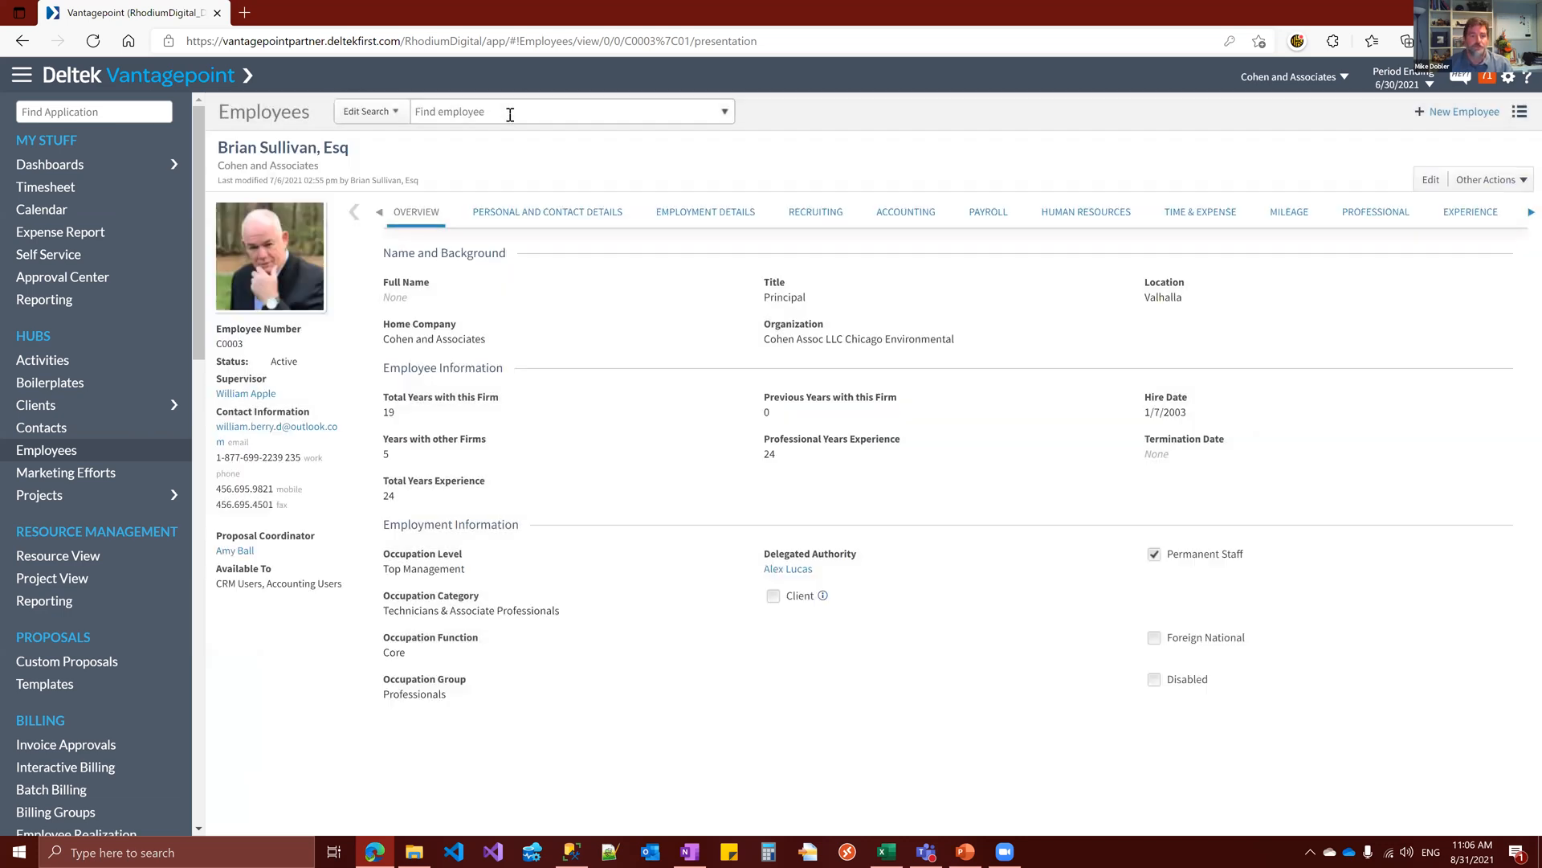
click(510, 114)
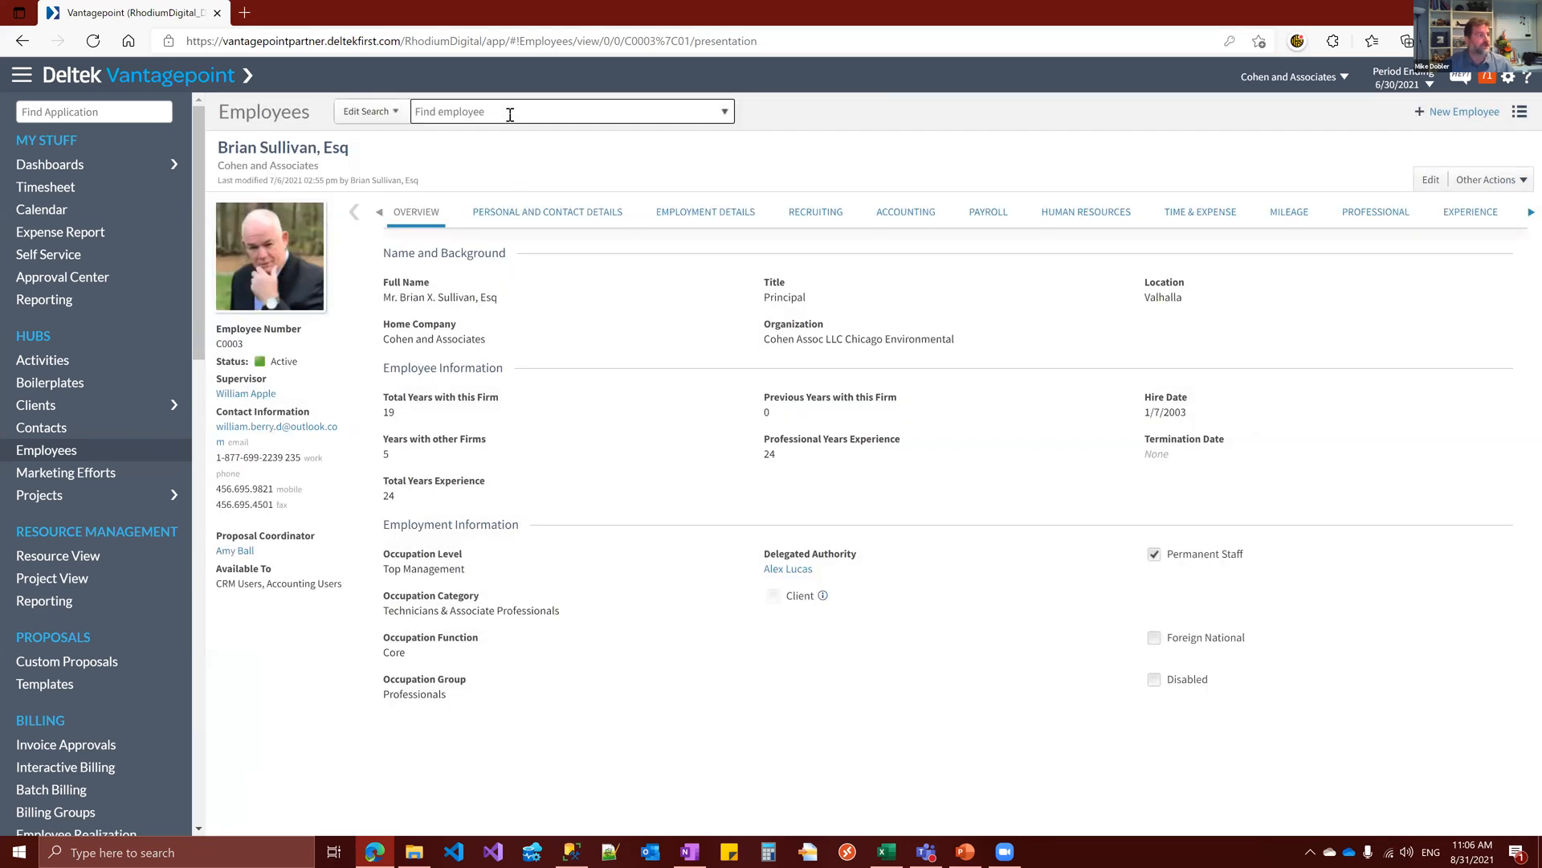
text(emma)
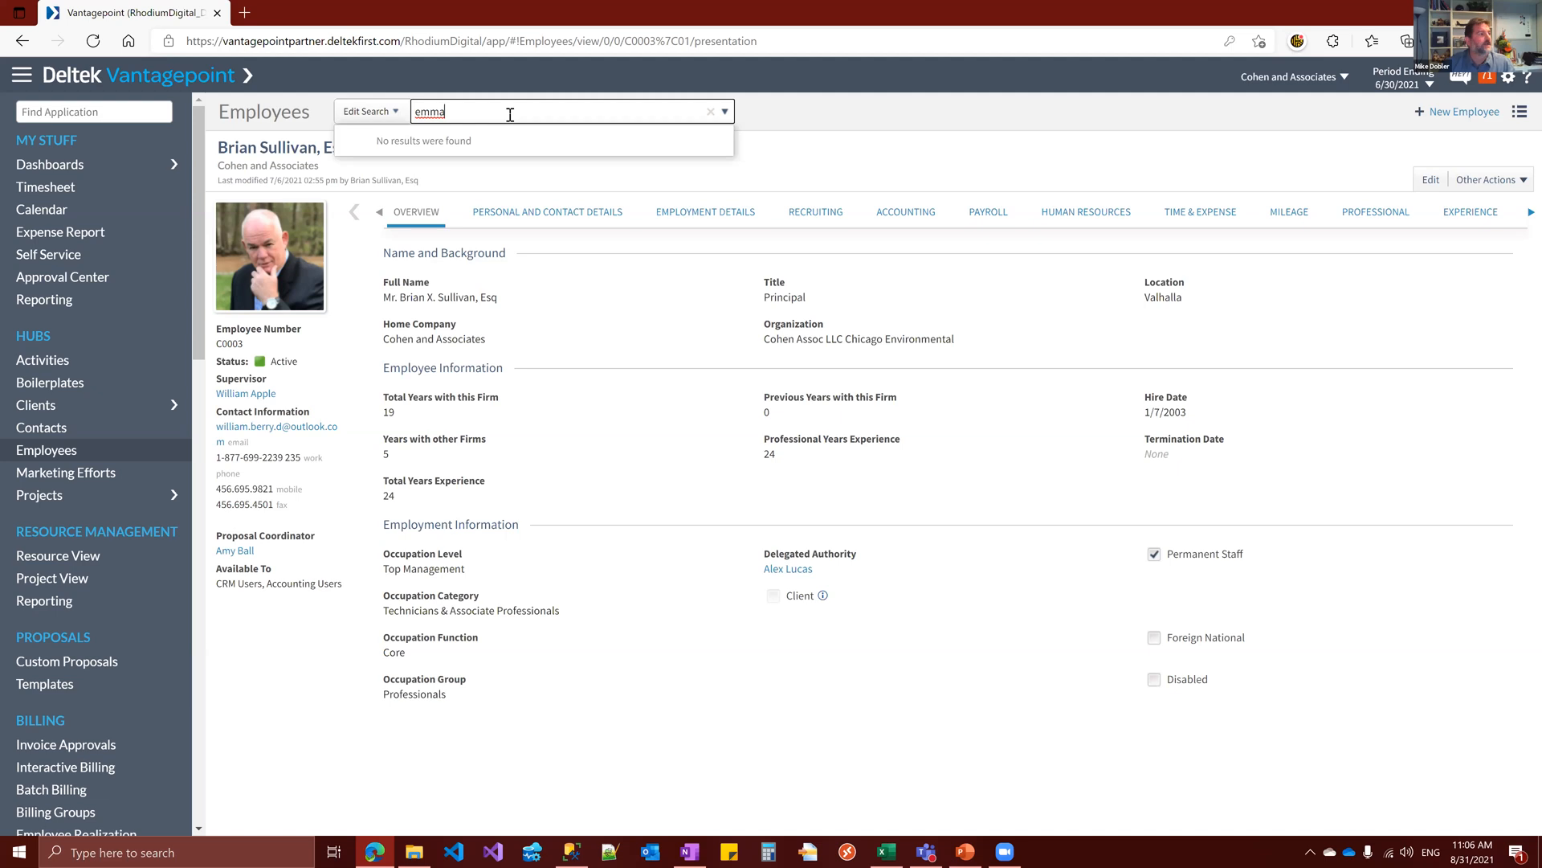
key(BackSpace)
key(BackSpace)
key(BackSpace)
key(BackSpace)
text(al)
key(BackSpace)
key(BackSpace)
text(feem)
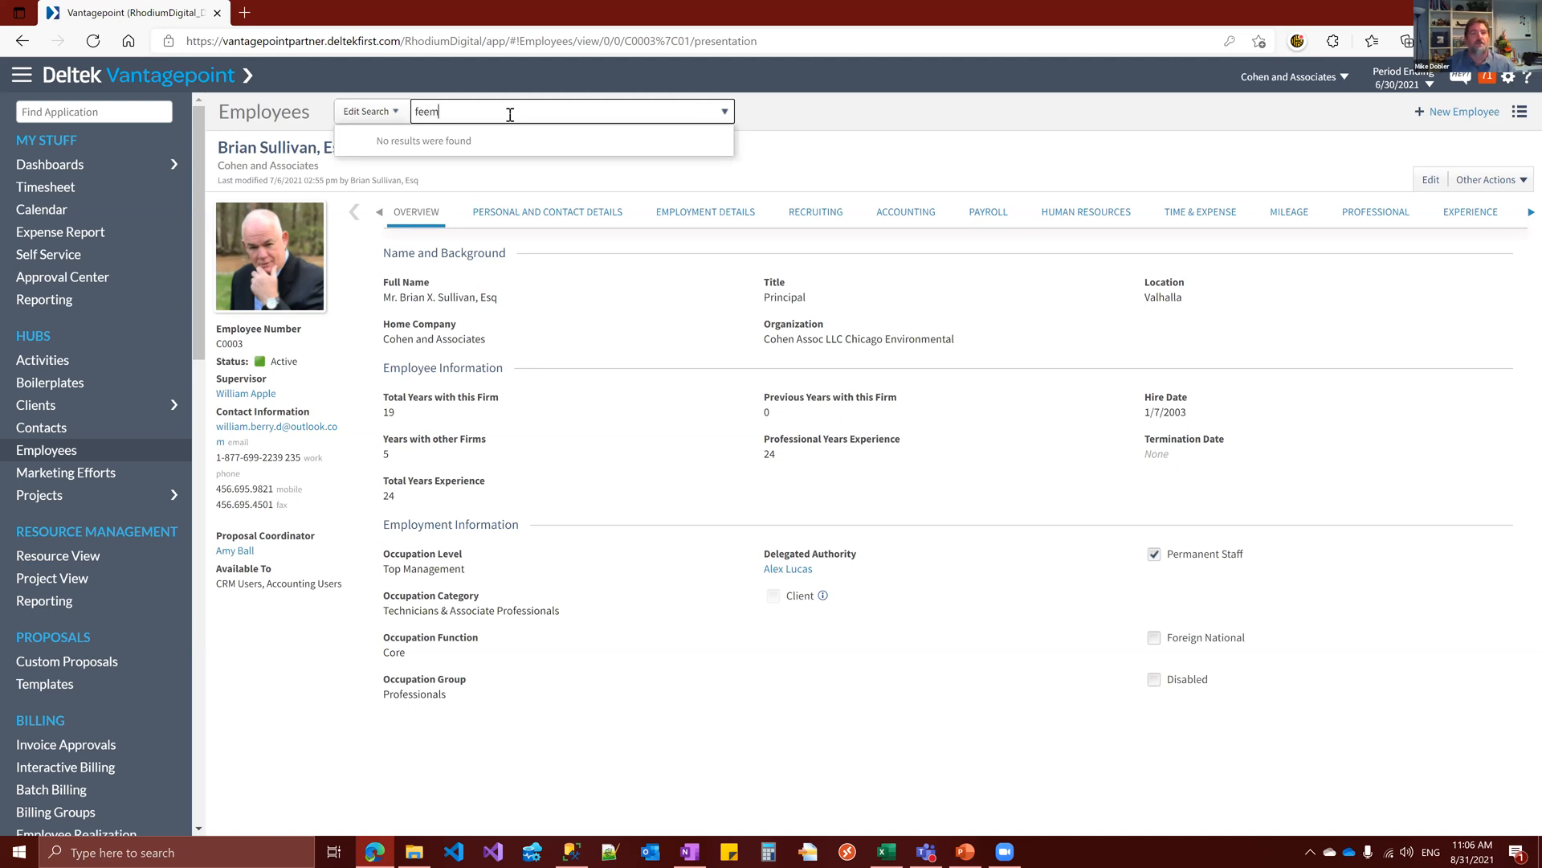
Switch the employee search to Active and find the Senior Consultant's record by the employee's first name
click(377, 113)
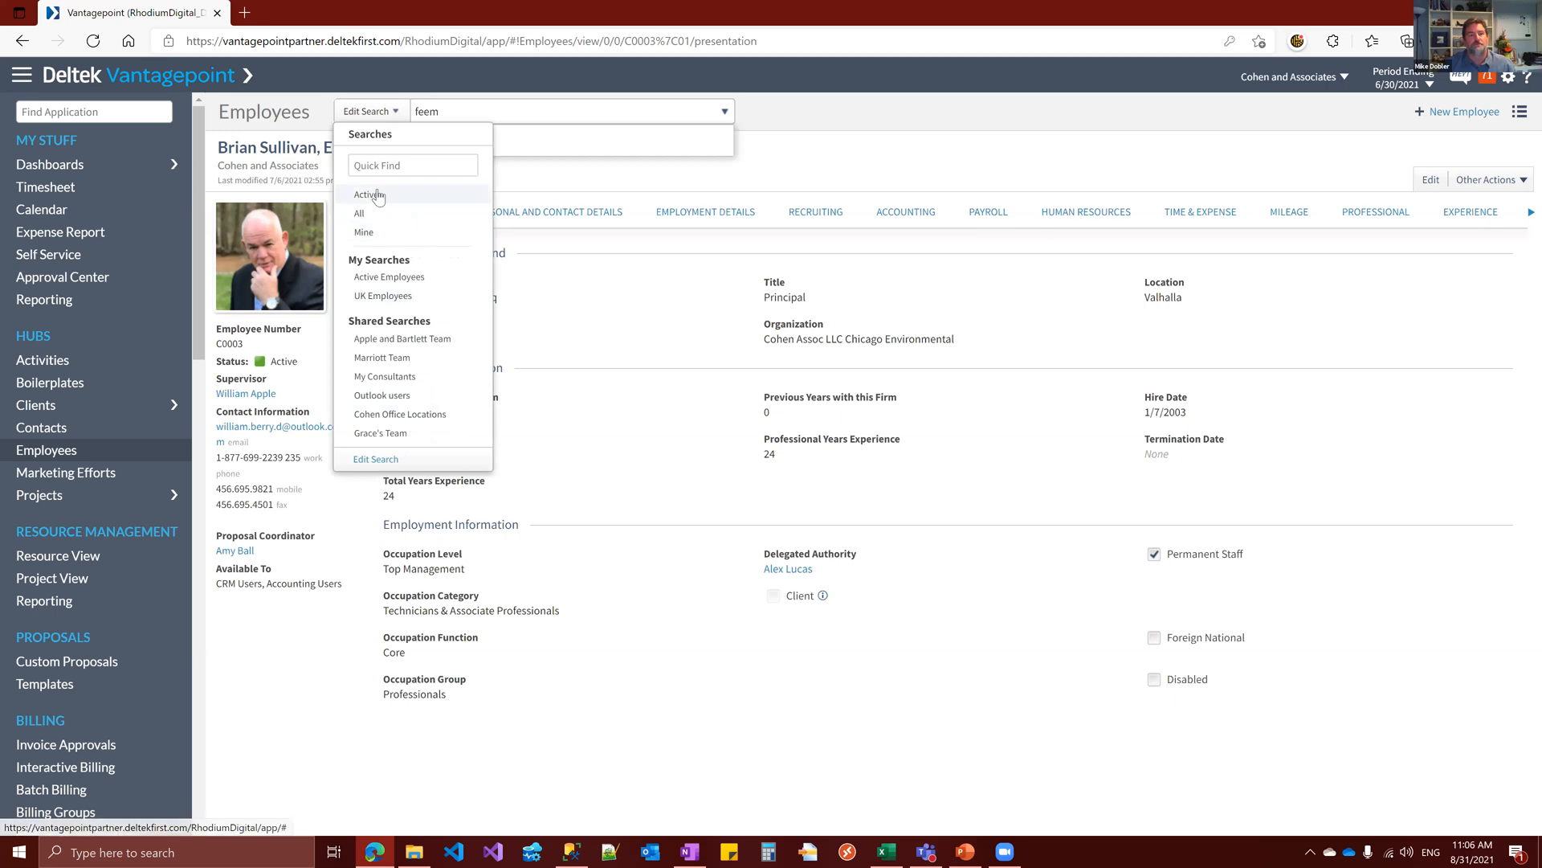
click(529, 111)
text(emma)
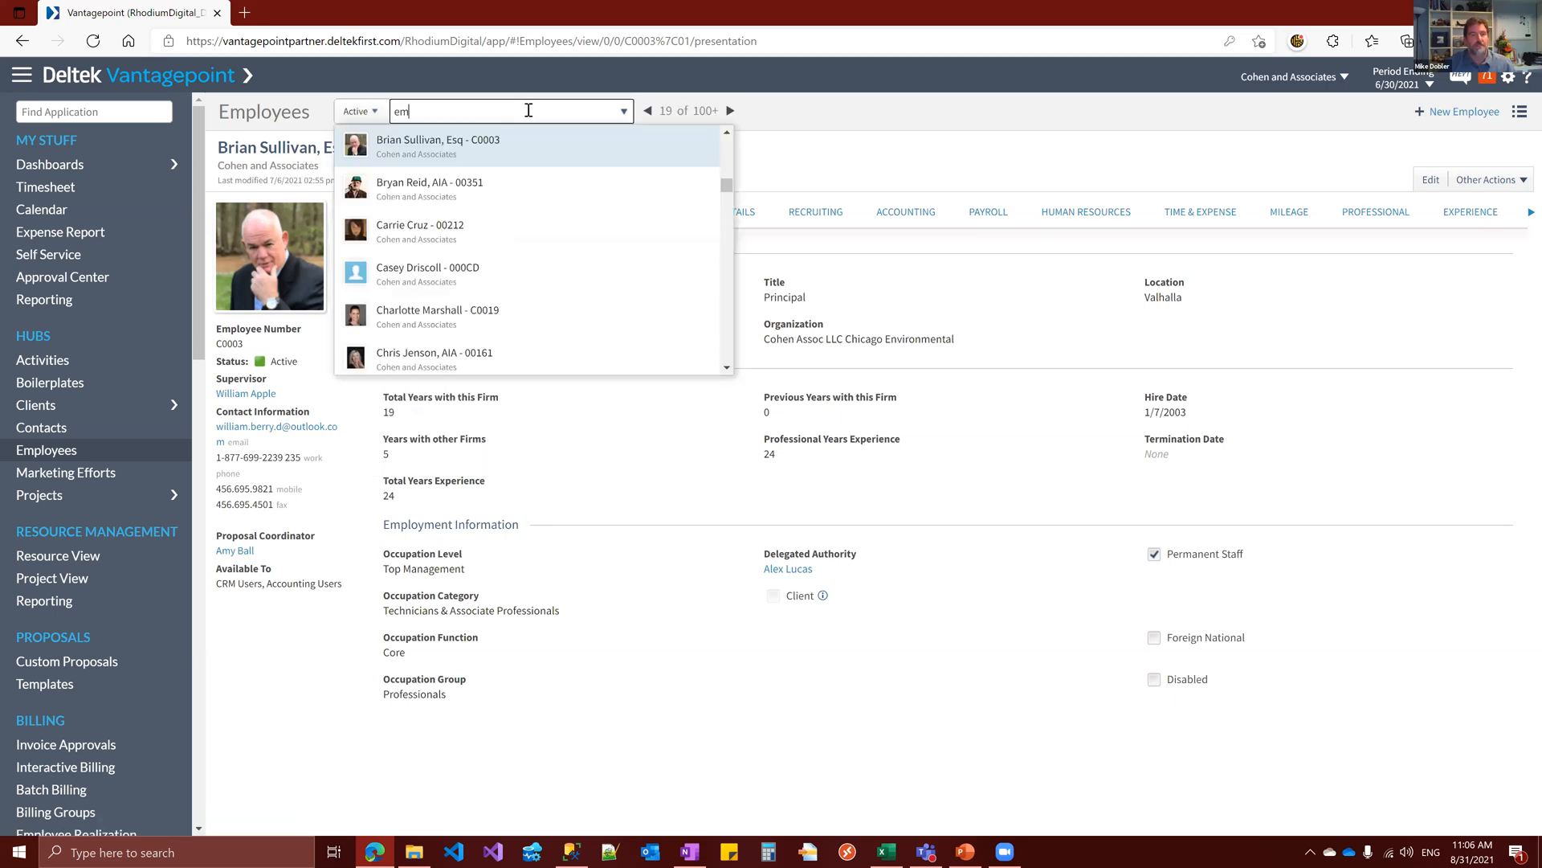
key(Return)
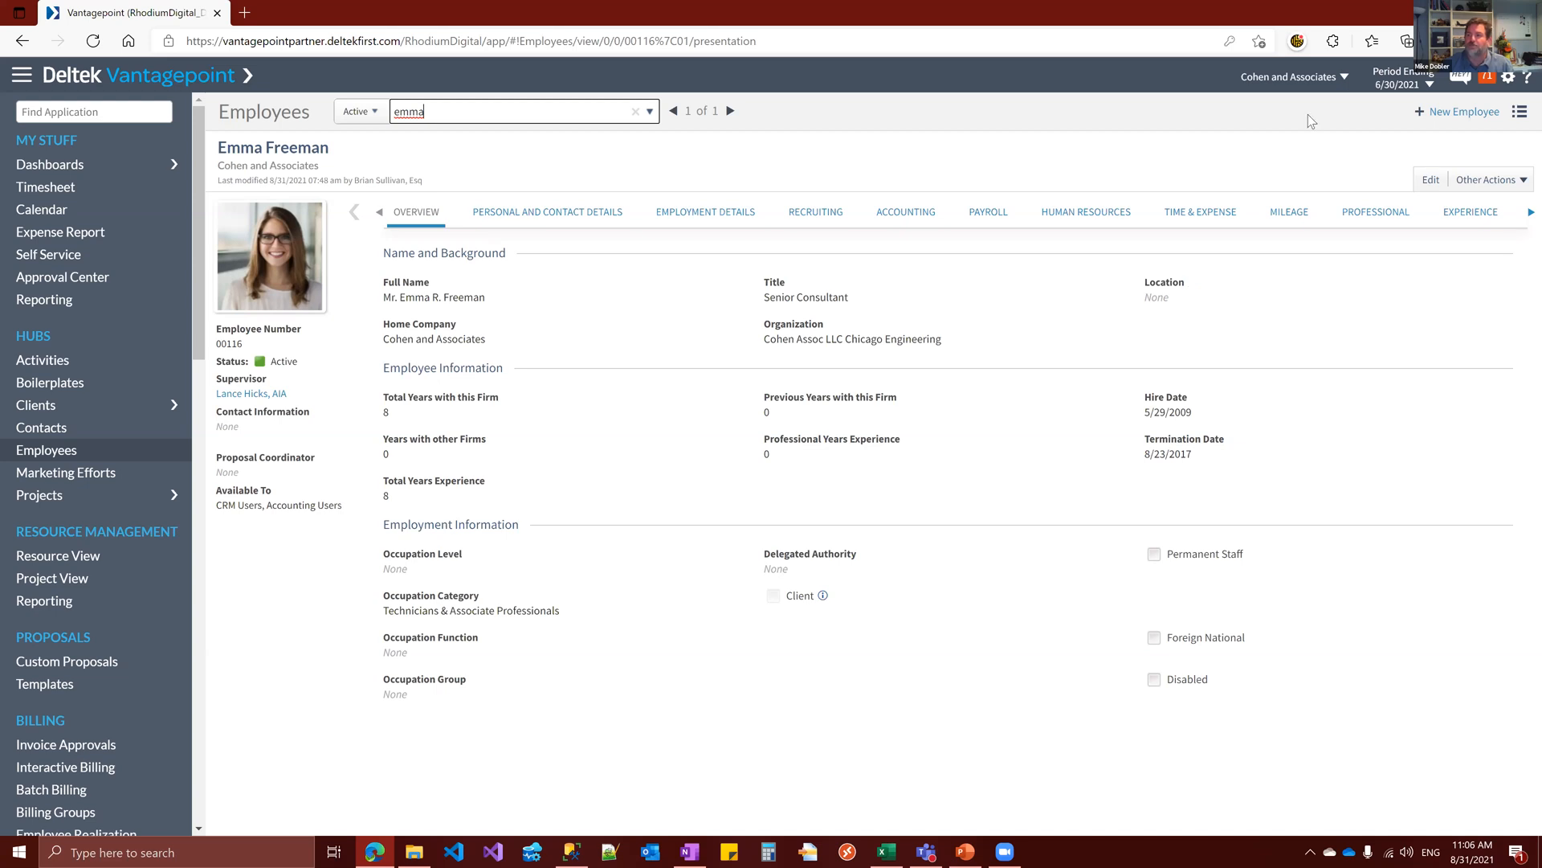
Review the employee's professional details, from education and skills through to credentials
click(1527, 214)
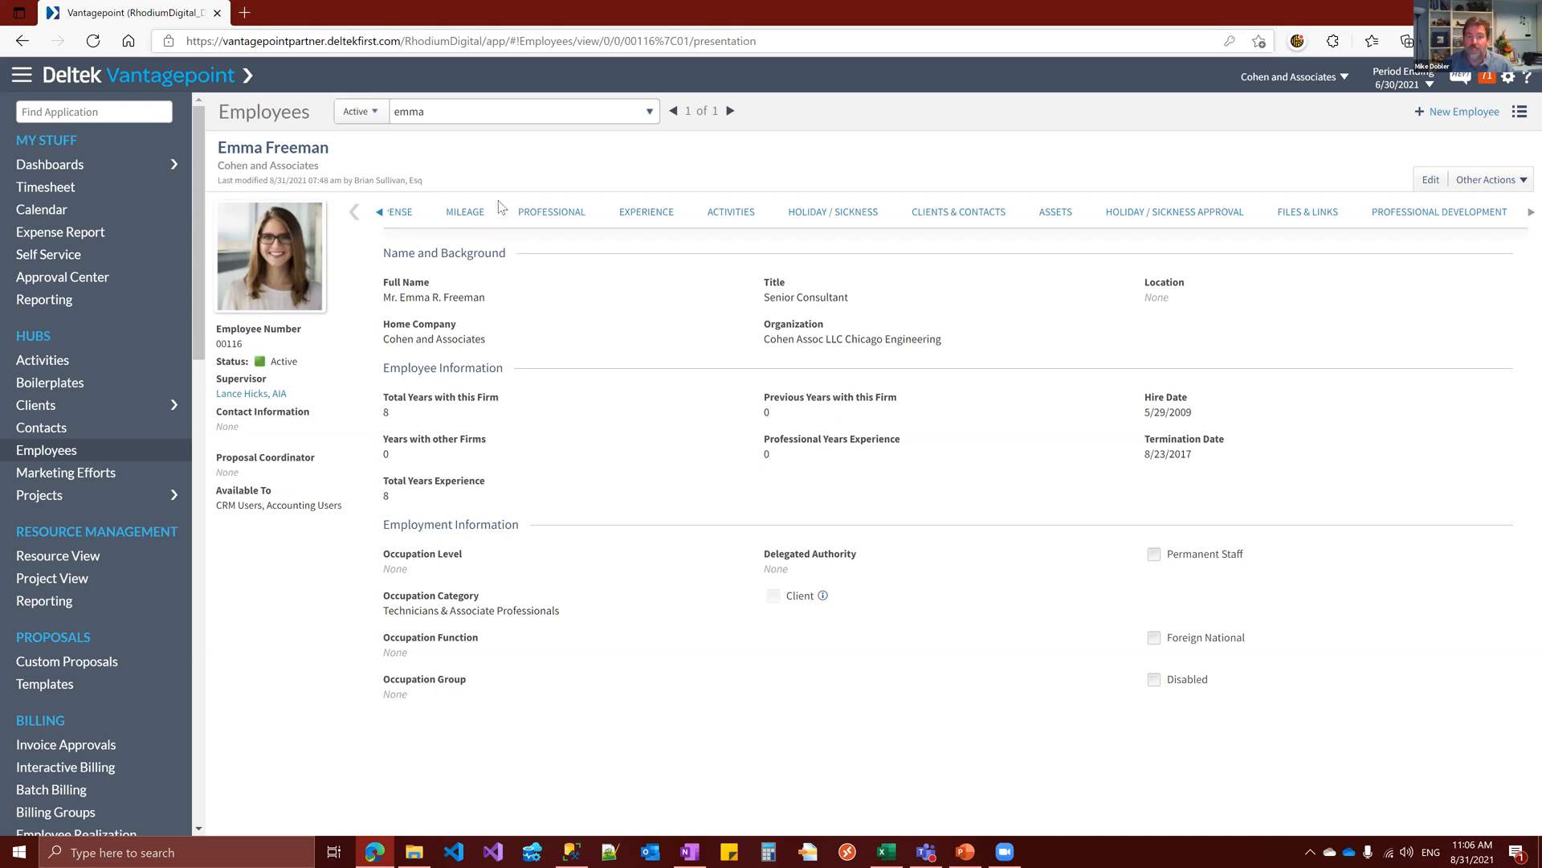
click(567, 224)
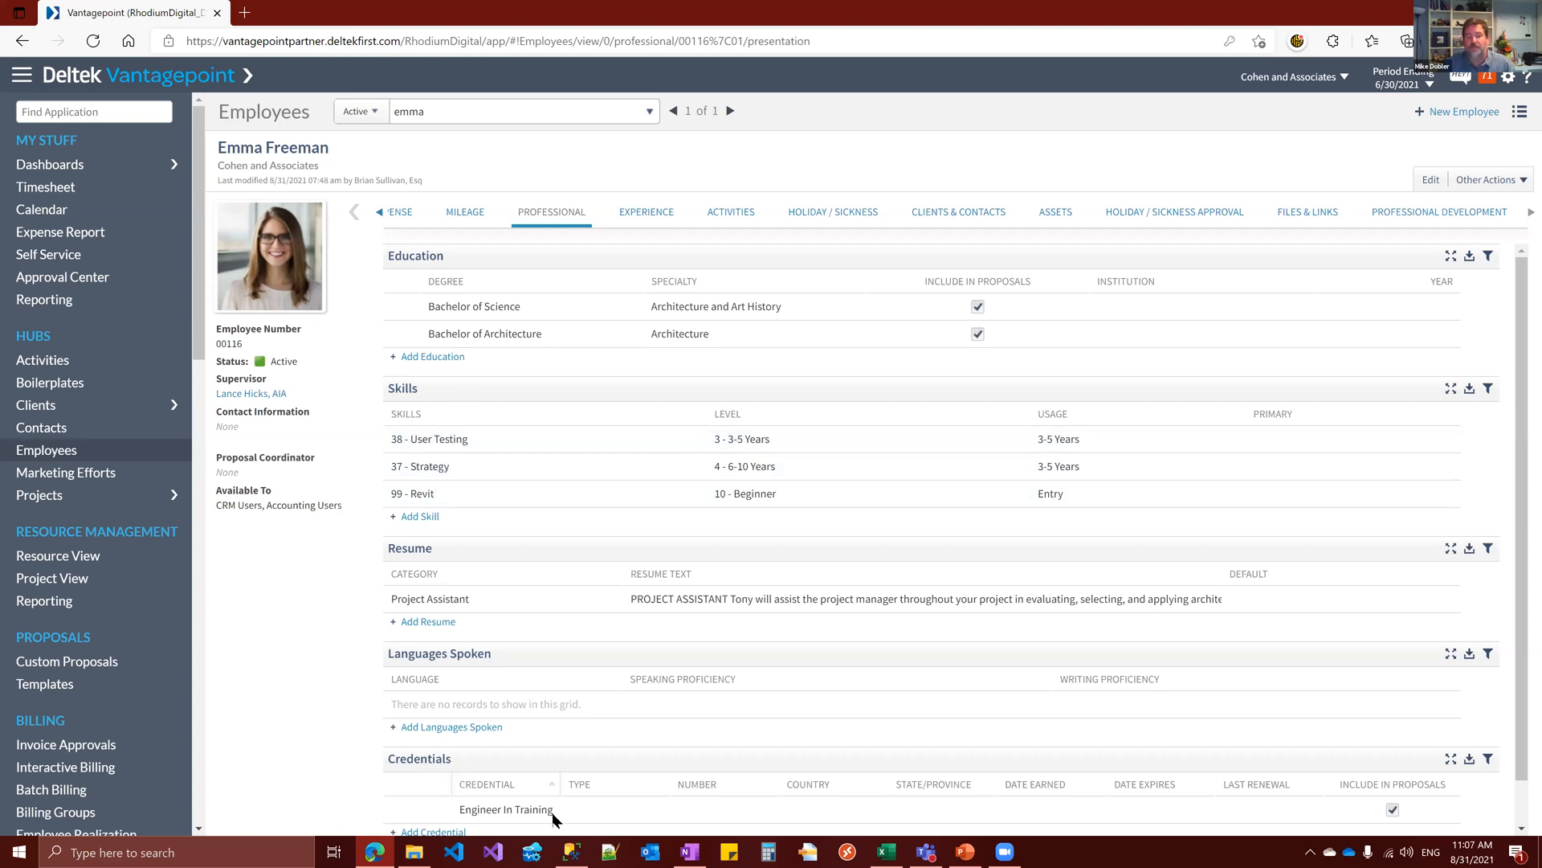
scroll(482, 643, down, 1)
scroll(421, 517, up, 1)
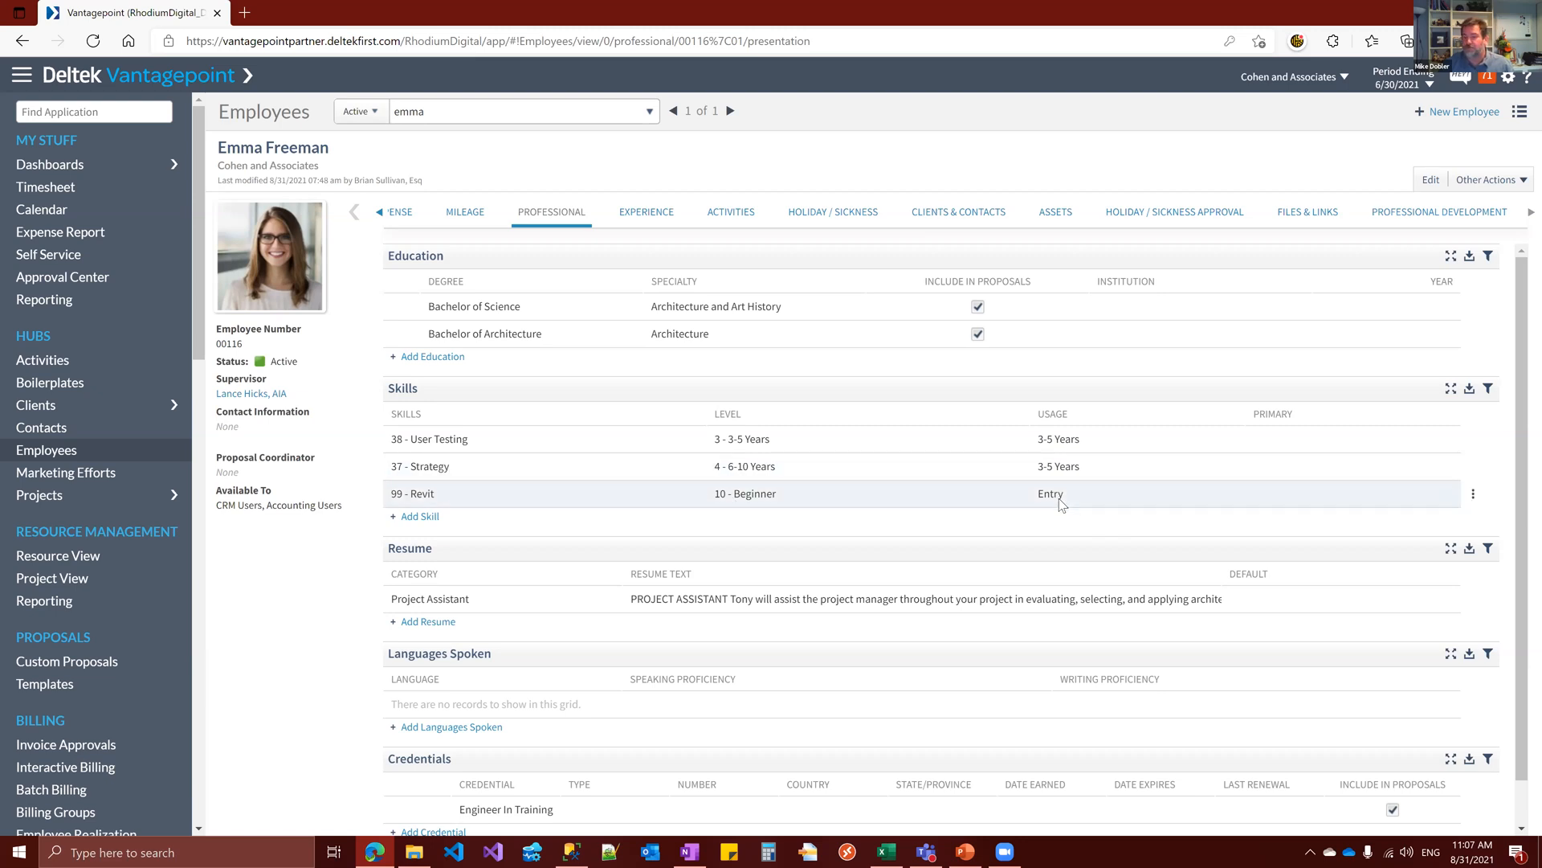
Search the active employees by another first name and open the first match to examine that employee's skills
drag(546, 115, 238, 106)
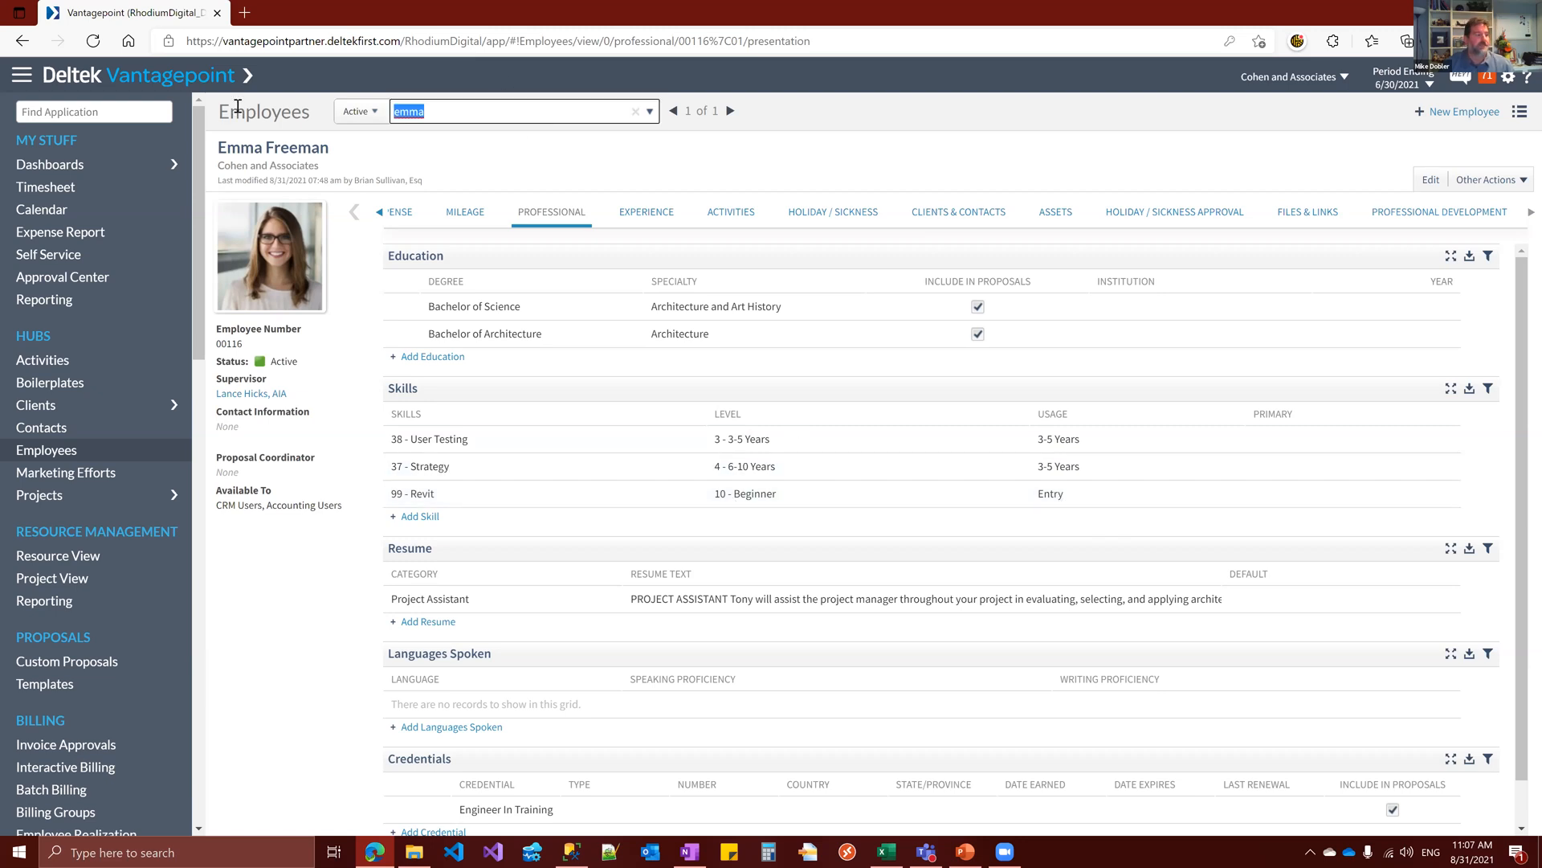
text(glenn)
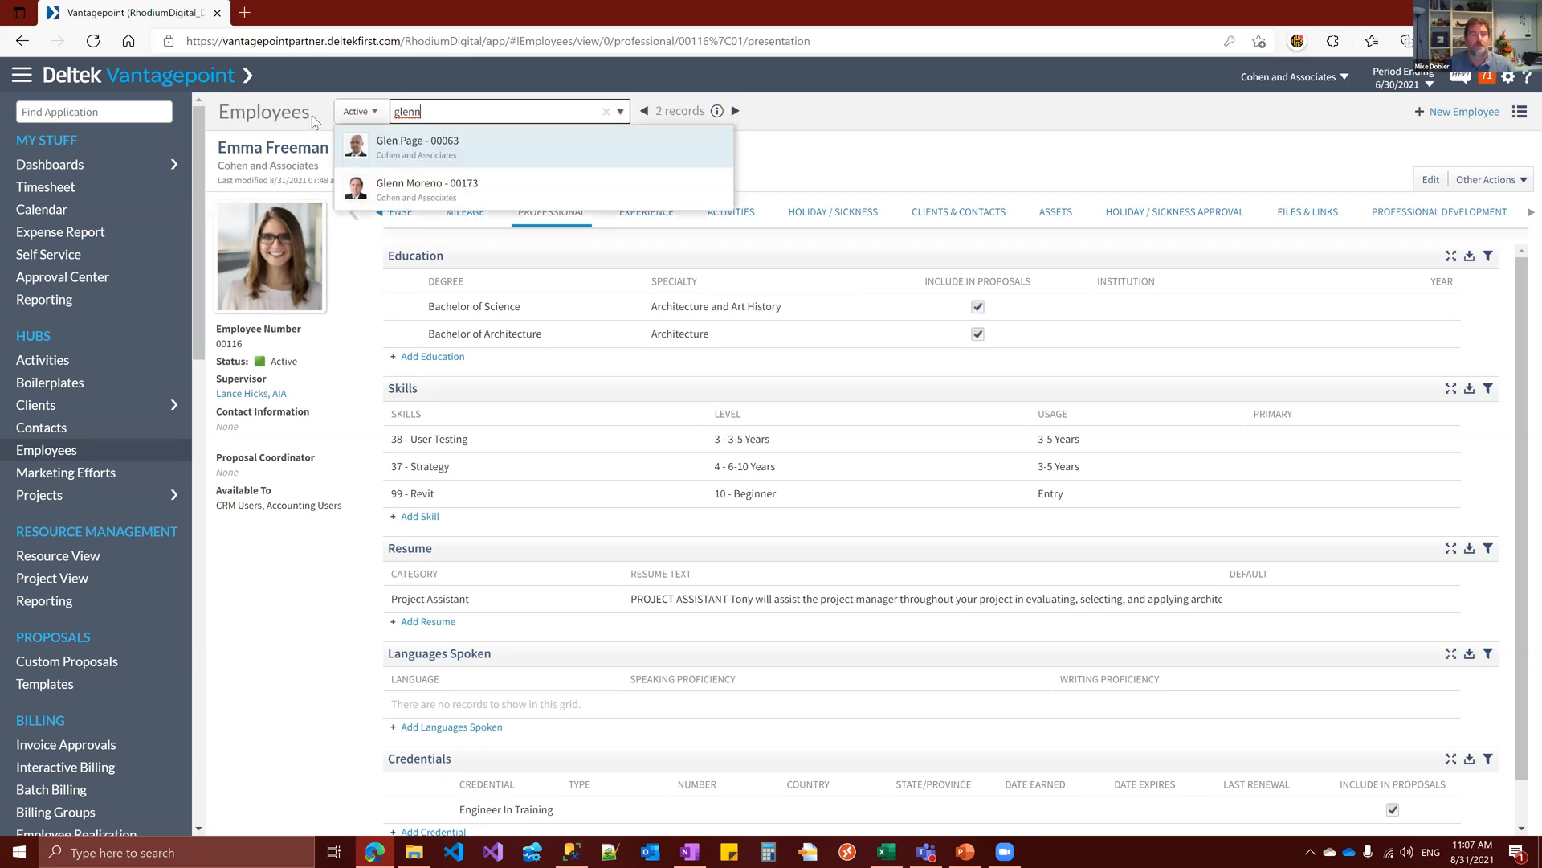
click(555, 146)
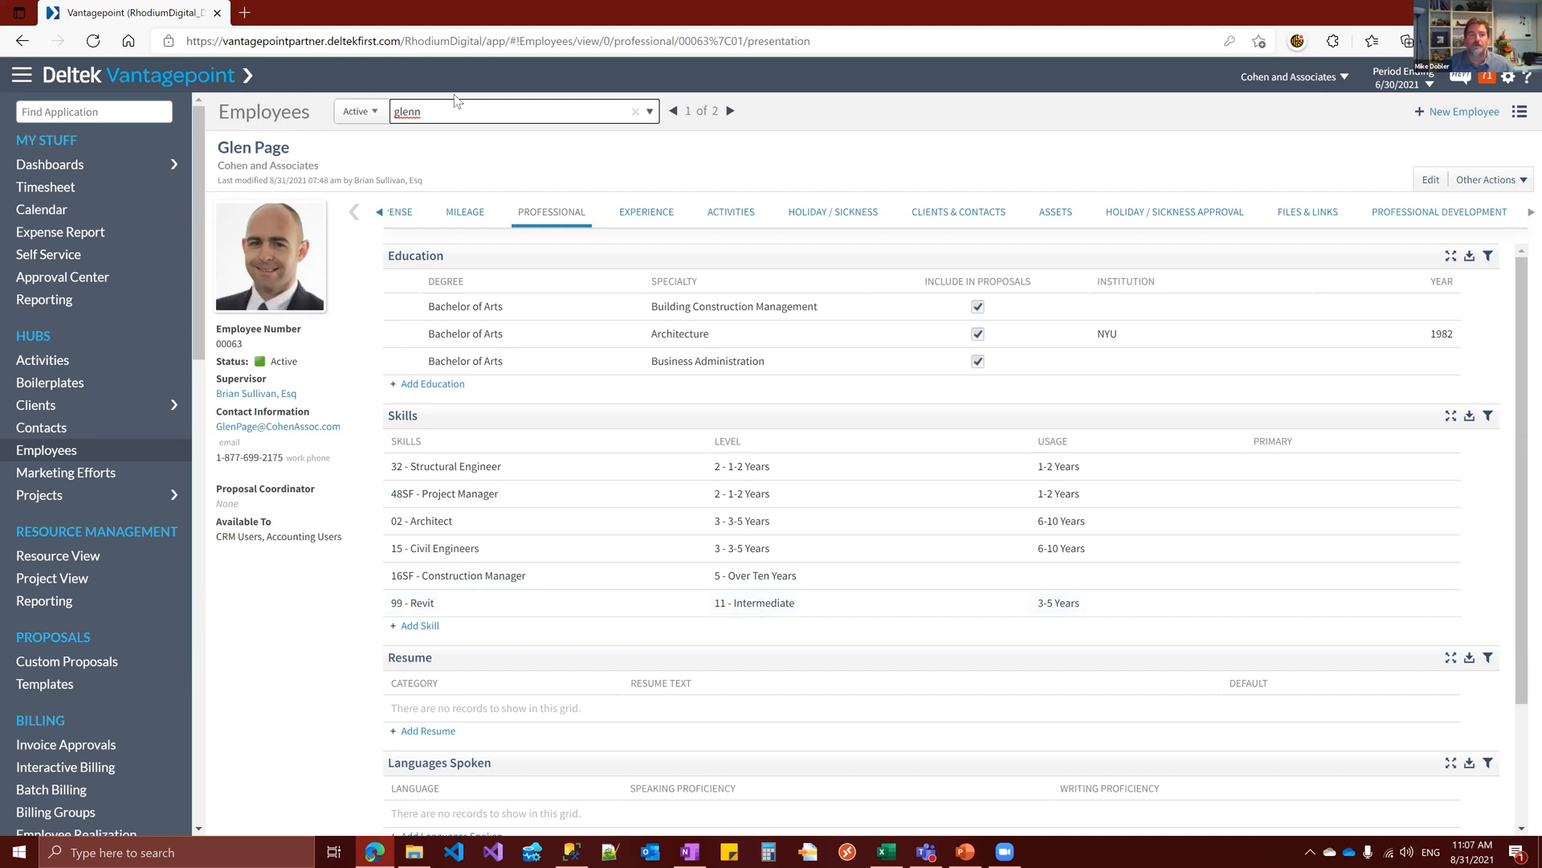
Search the active employees by the start of a last name and open the second match's professional details
drag(506, 113, 250, 107)
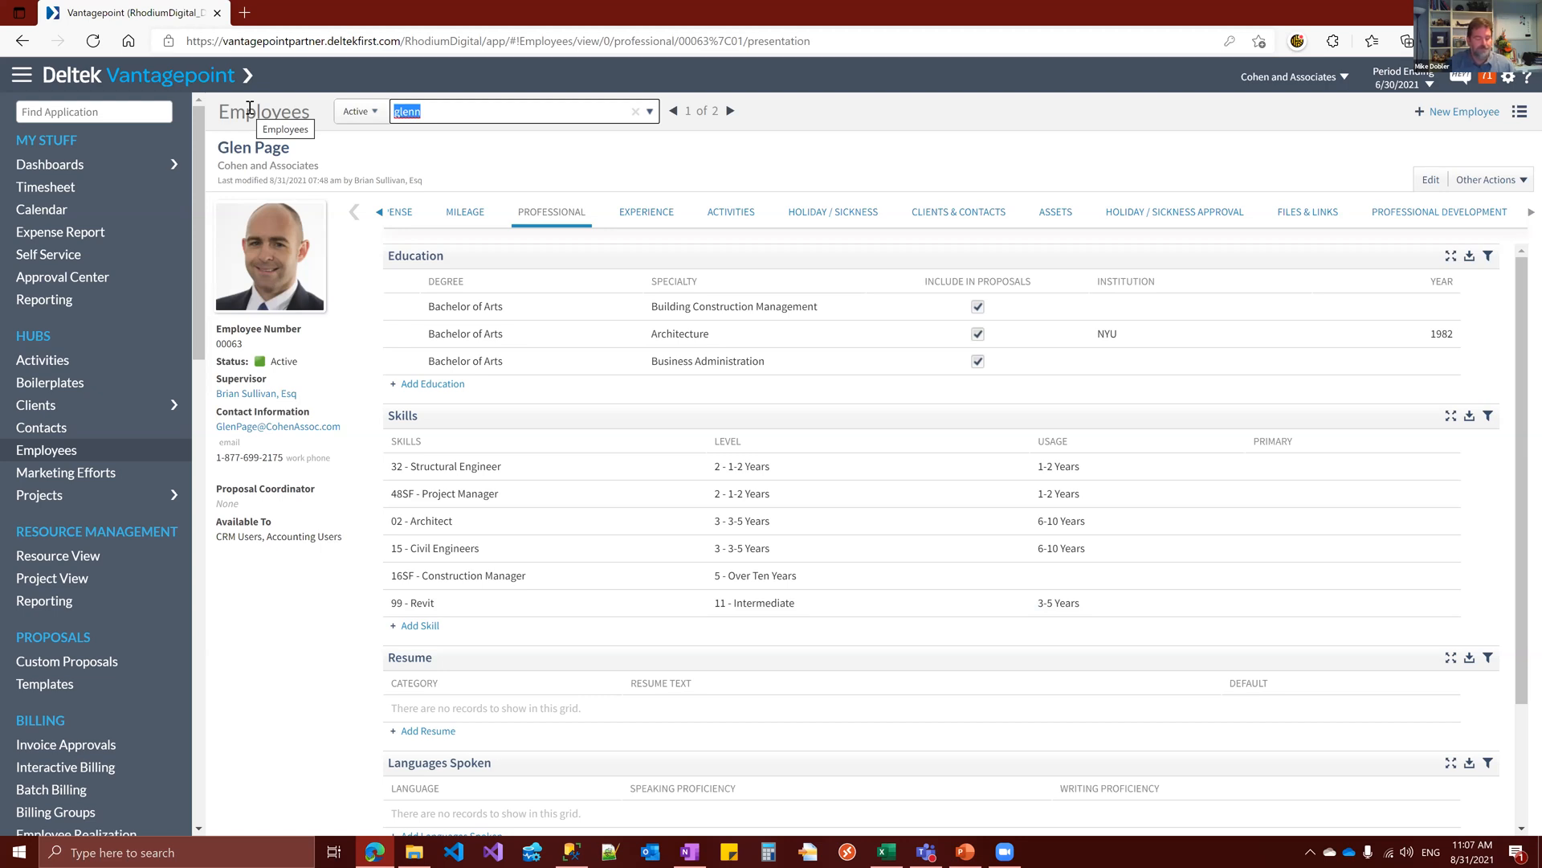
text(willi)
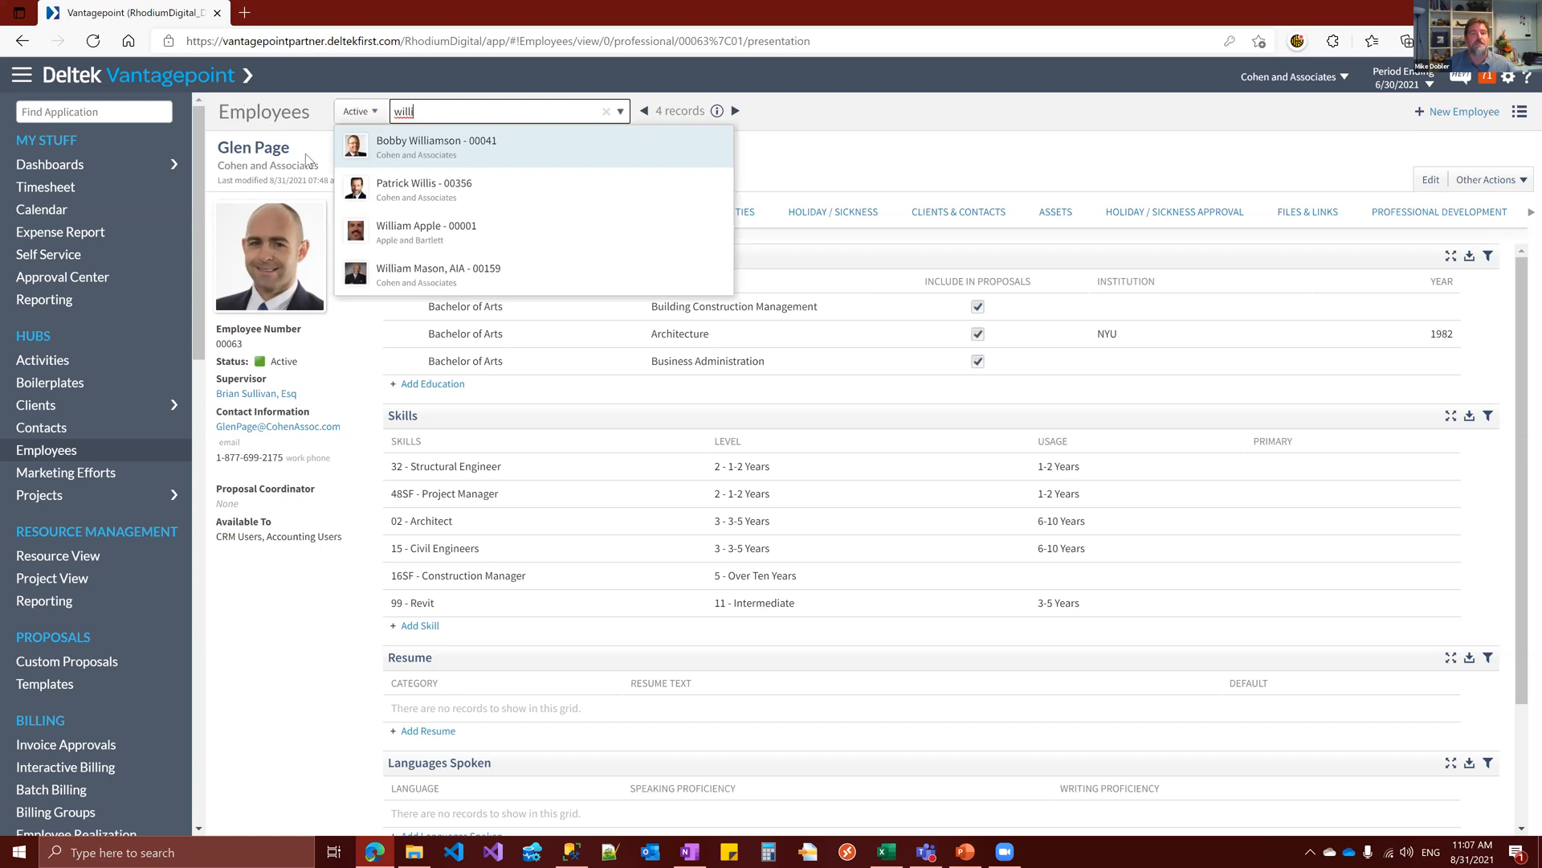
click(648, 207)
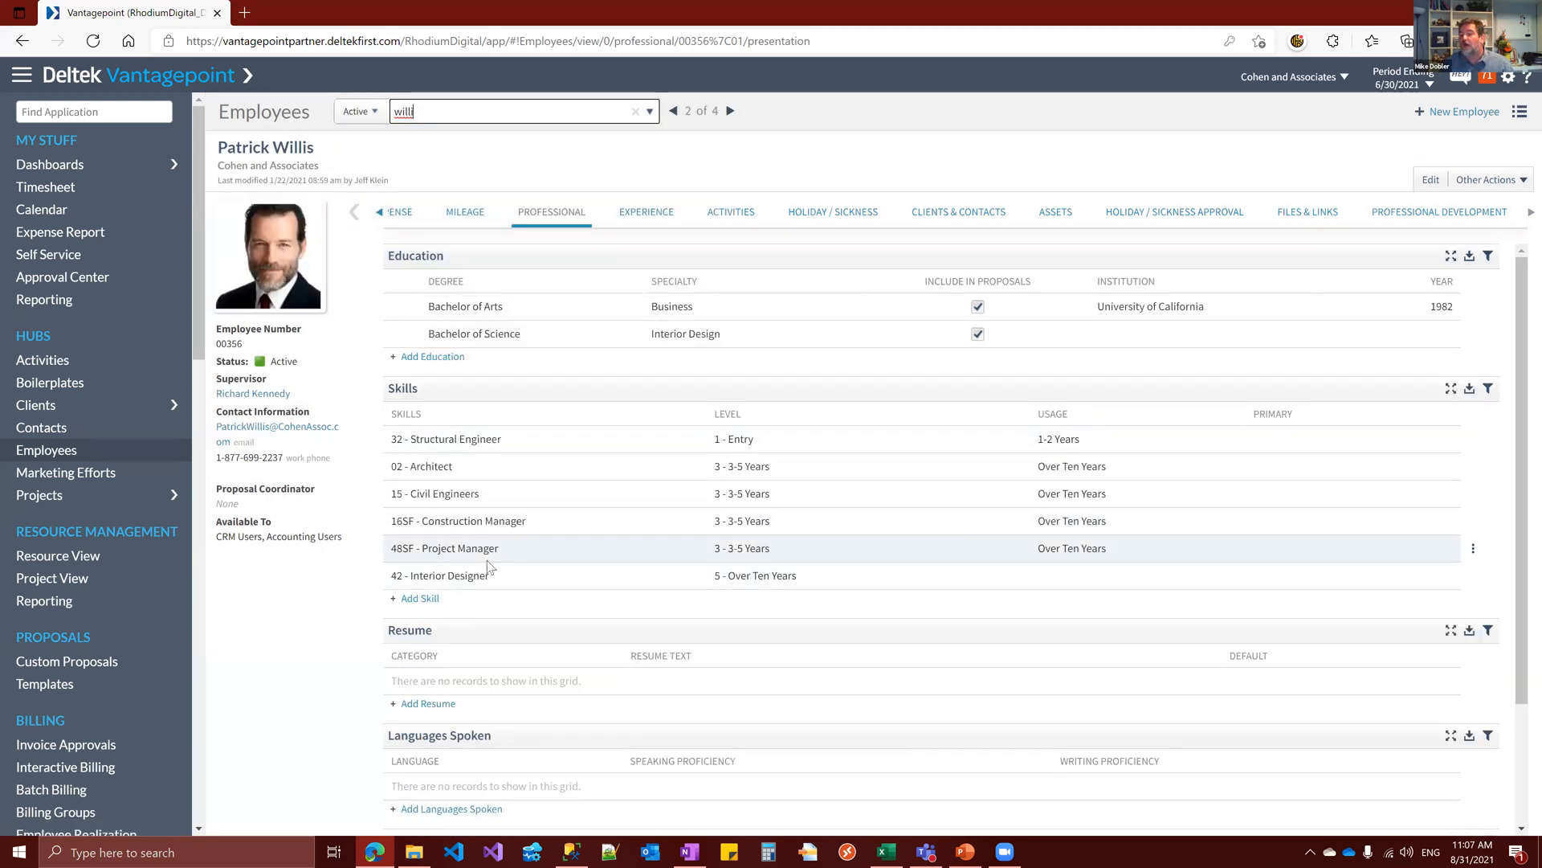
Add a new entry to the employee's skills and choose 99 - Revit as the skill
click(427, 599)
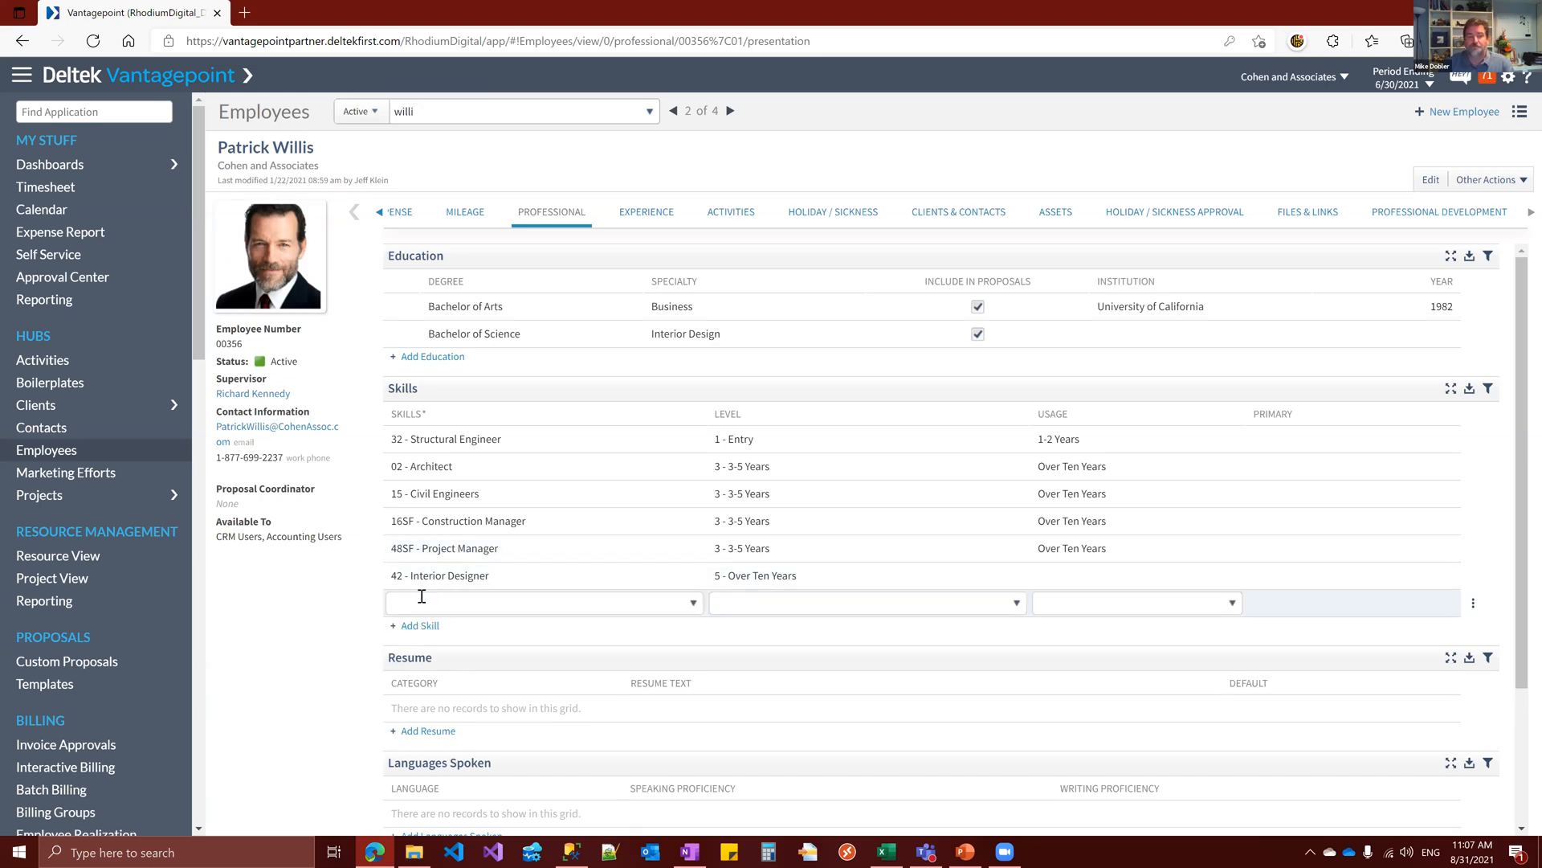
click(695, 608)
scroll(641, 644, down, 5)
scroll(566, 692, down, 4)
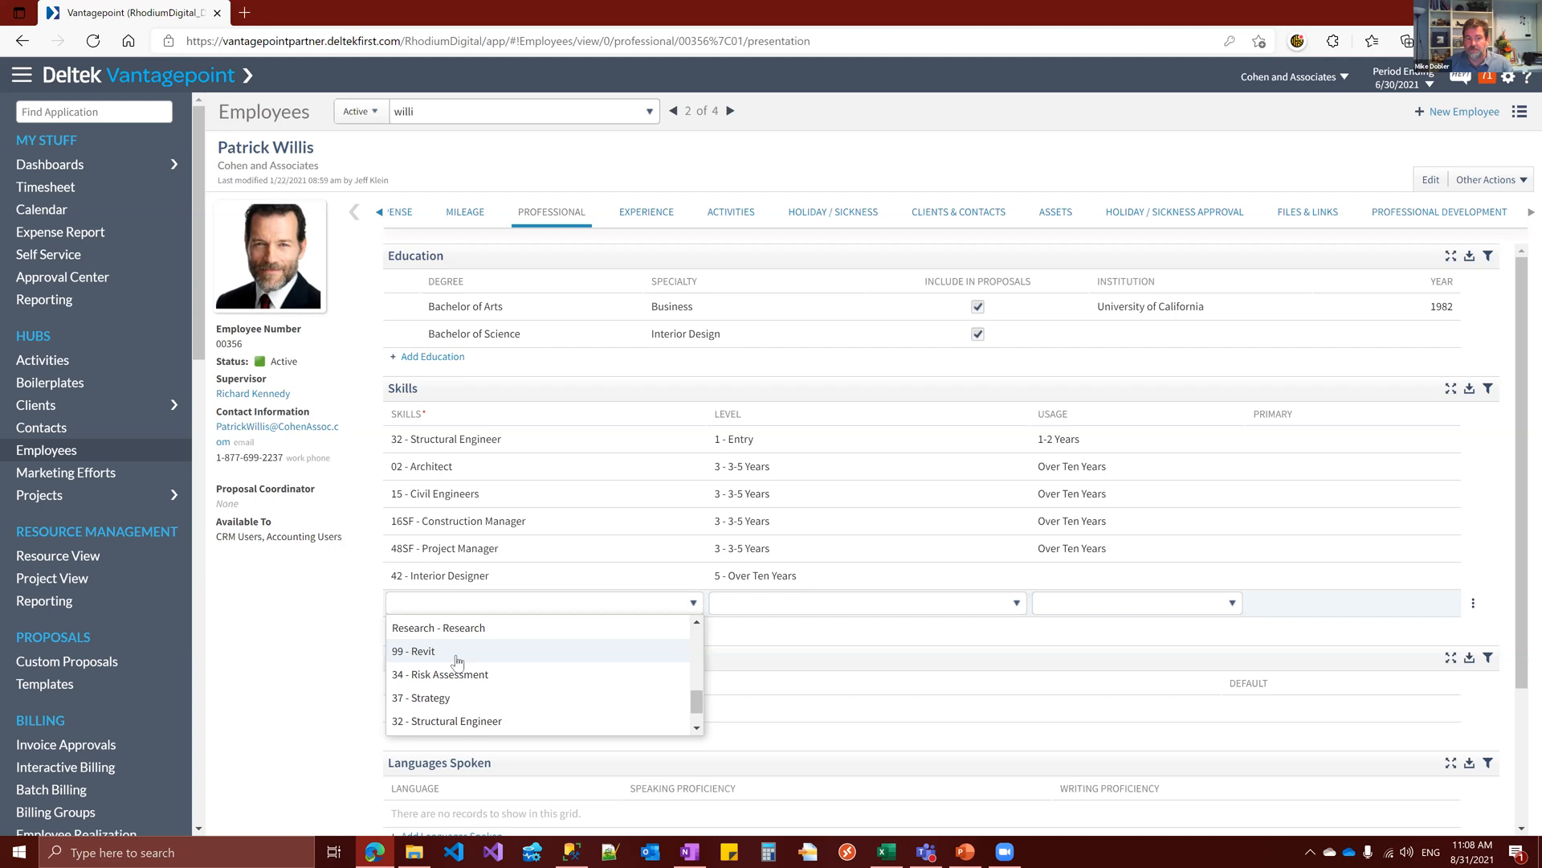
click(458, 657)
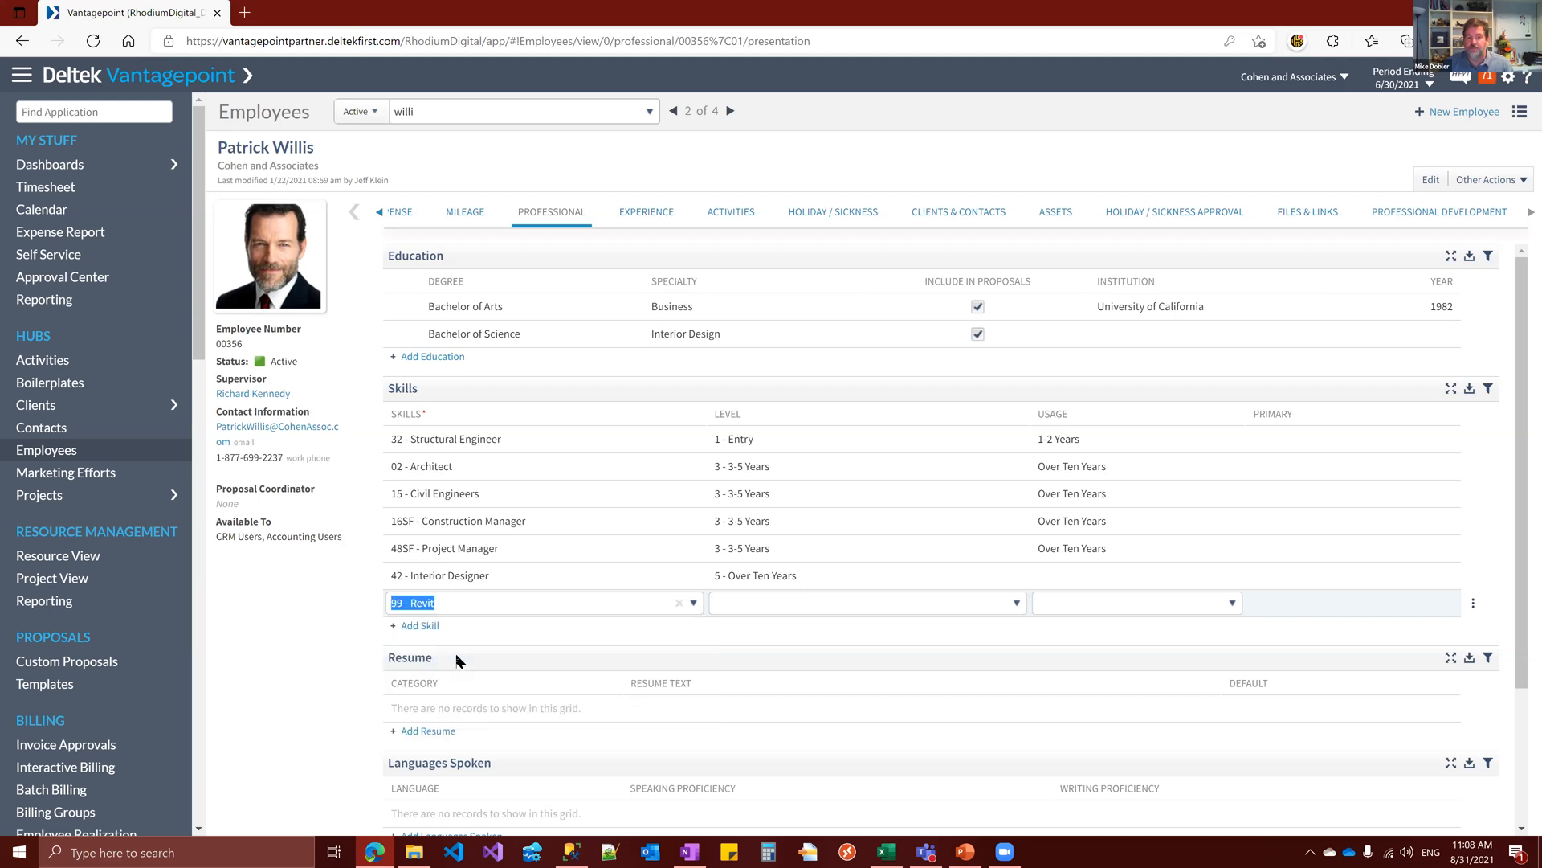
Set the Revit skill's level to 12 - Senior and its usage to Over Ten Years, and save the entry
click(1015, 604)
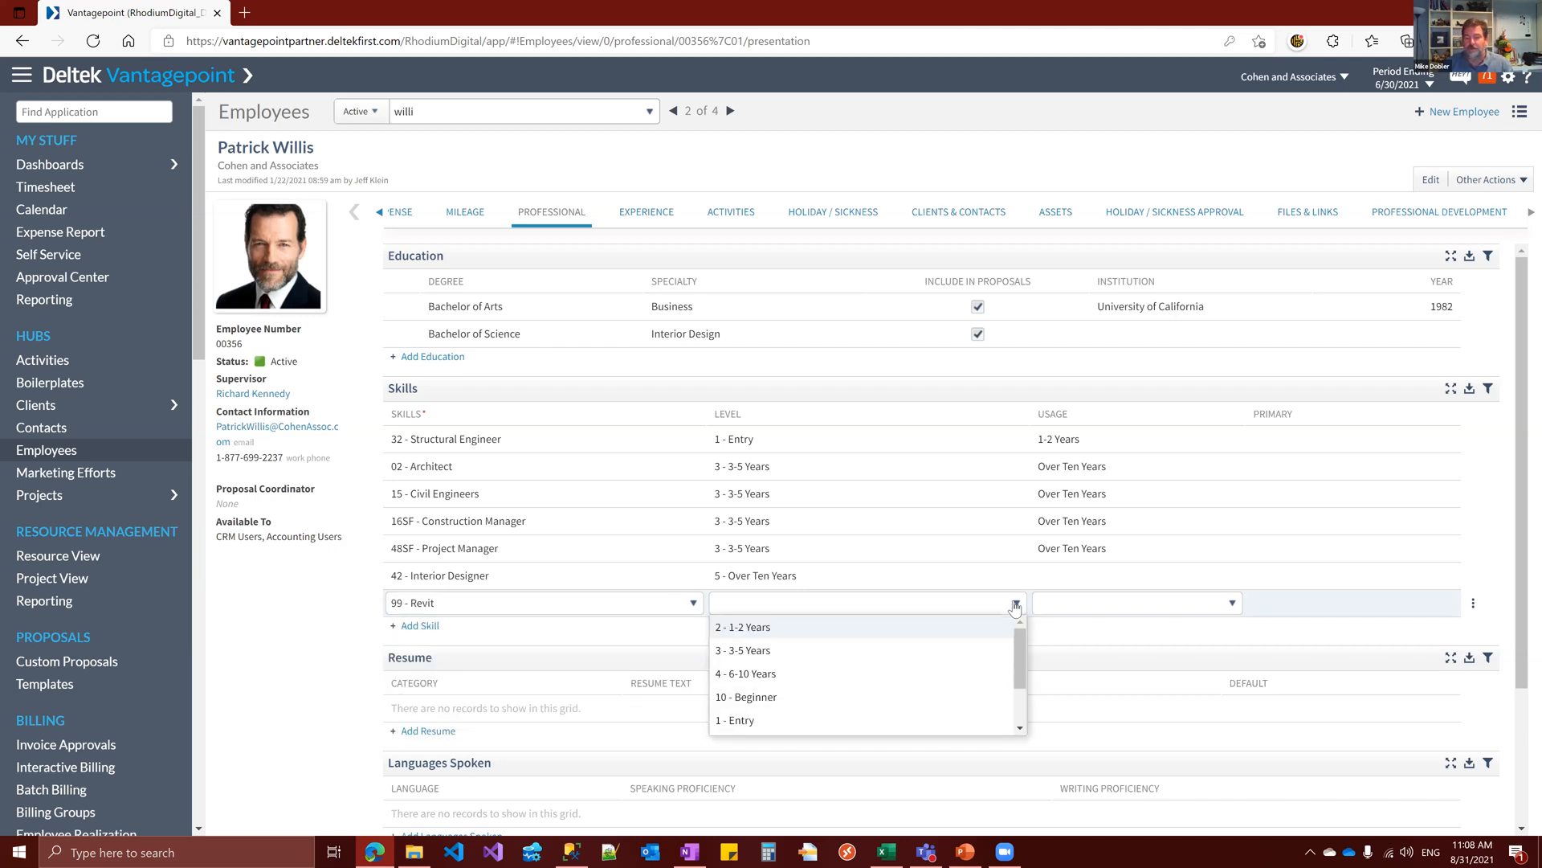
scroll(1022, 658, down, 1)
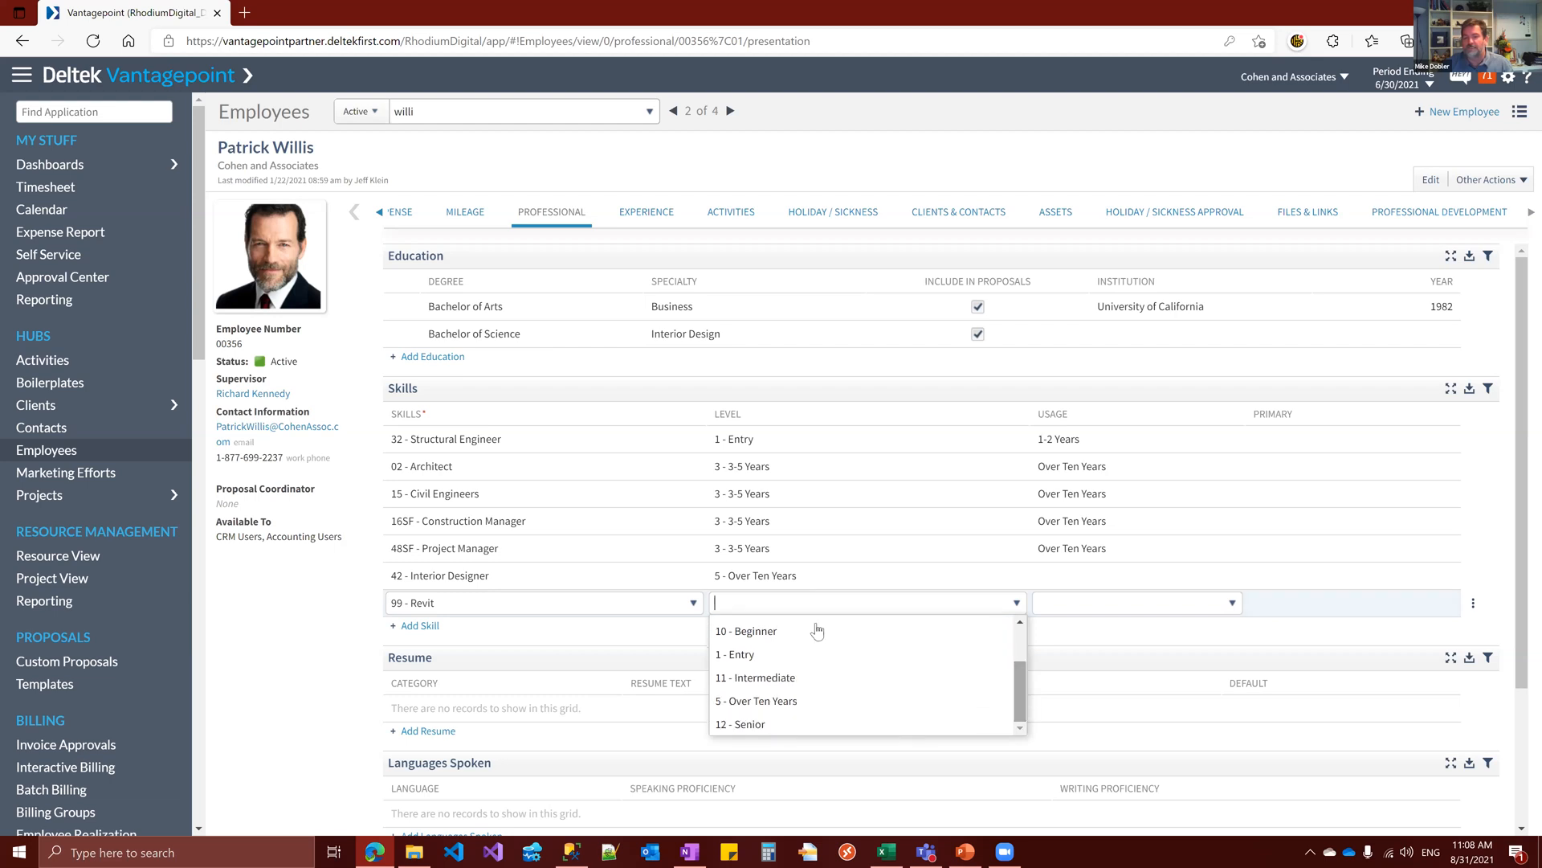
click(820, 724)
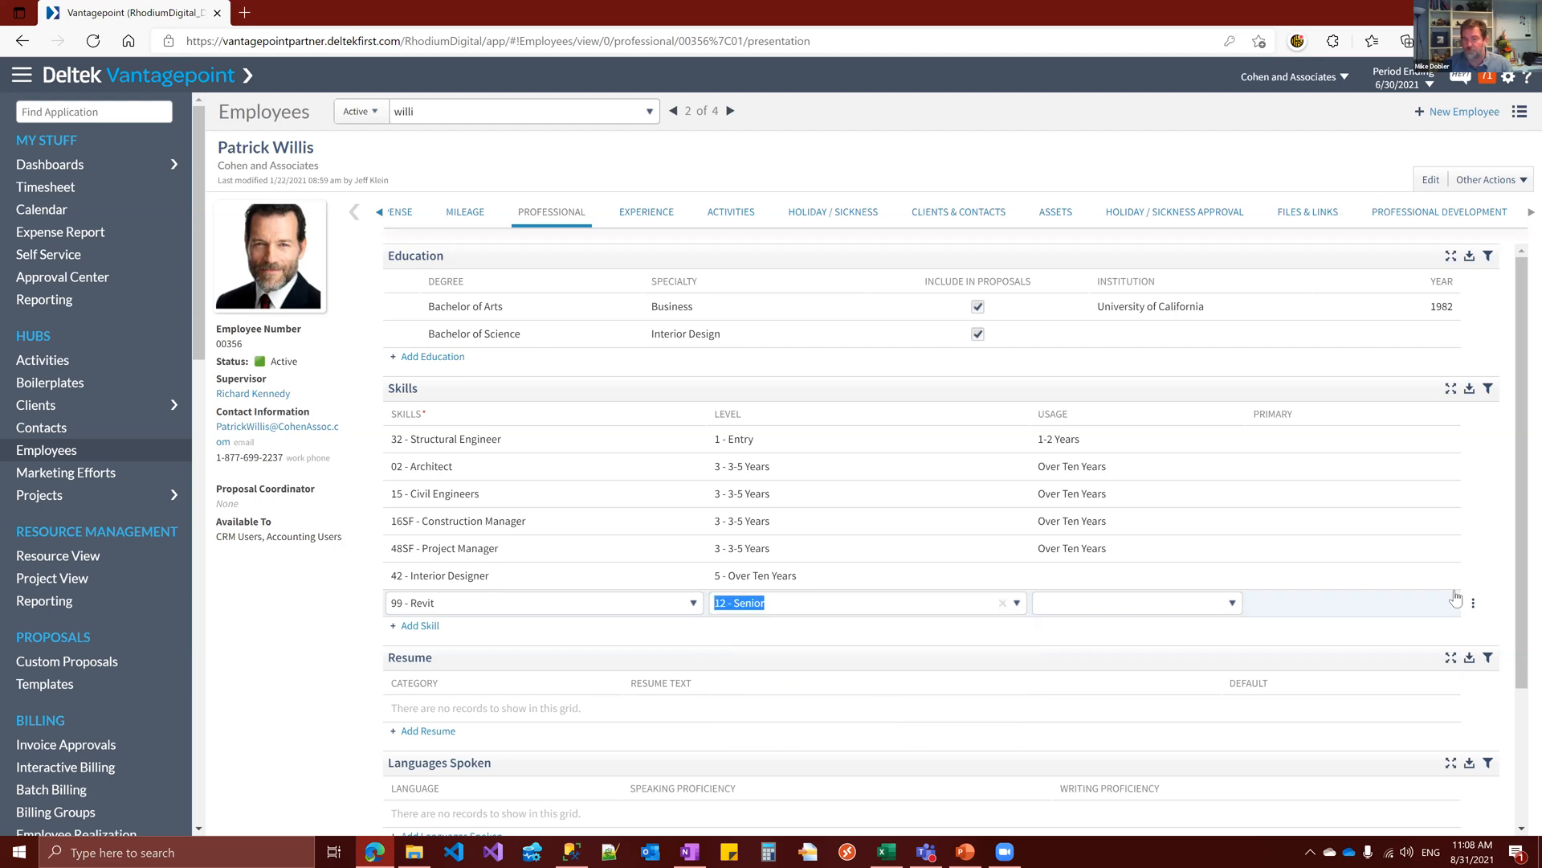
click(1233, 604)
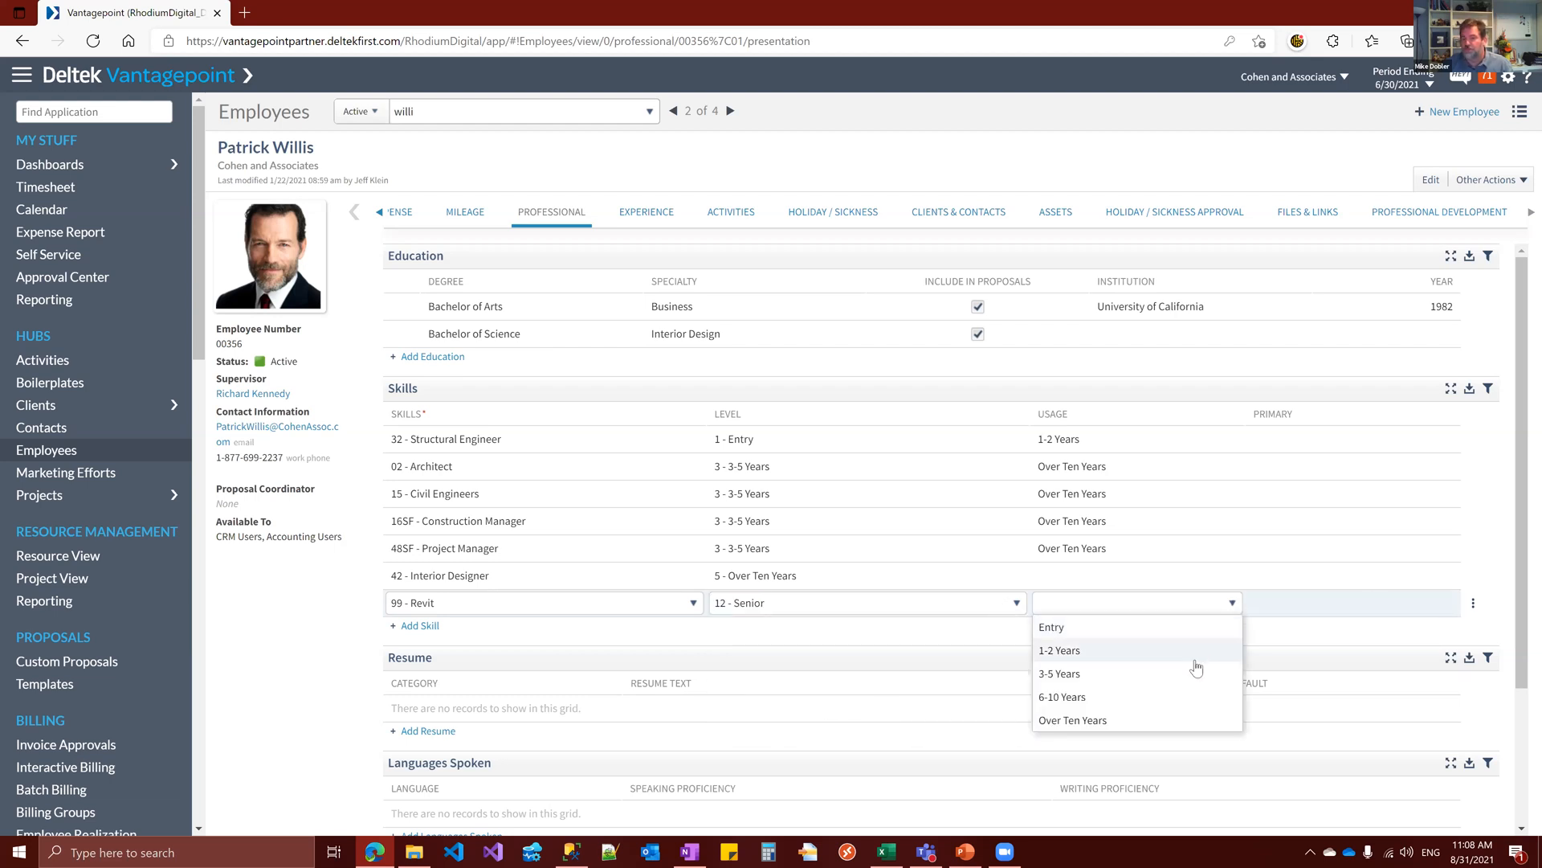
click(1113, 721)
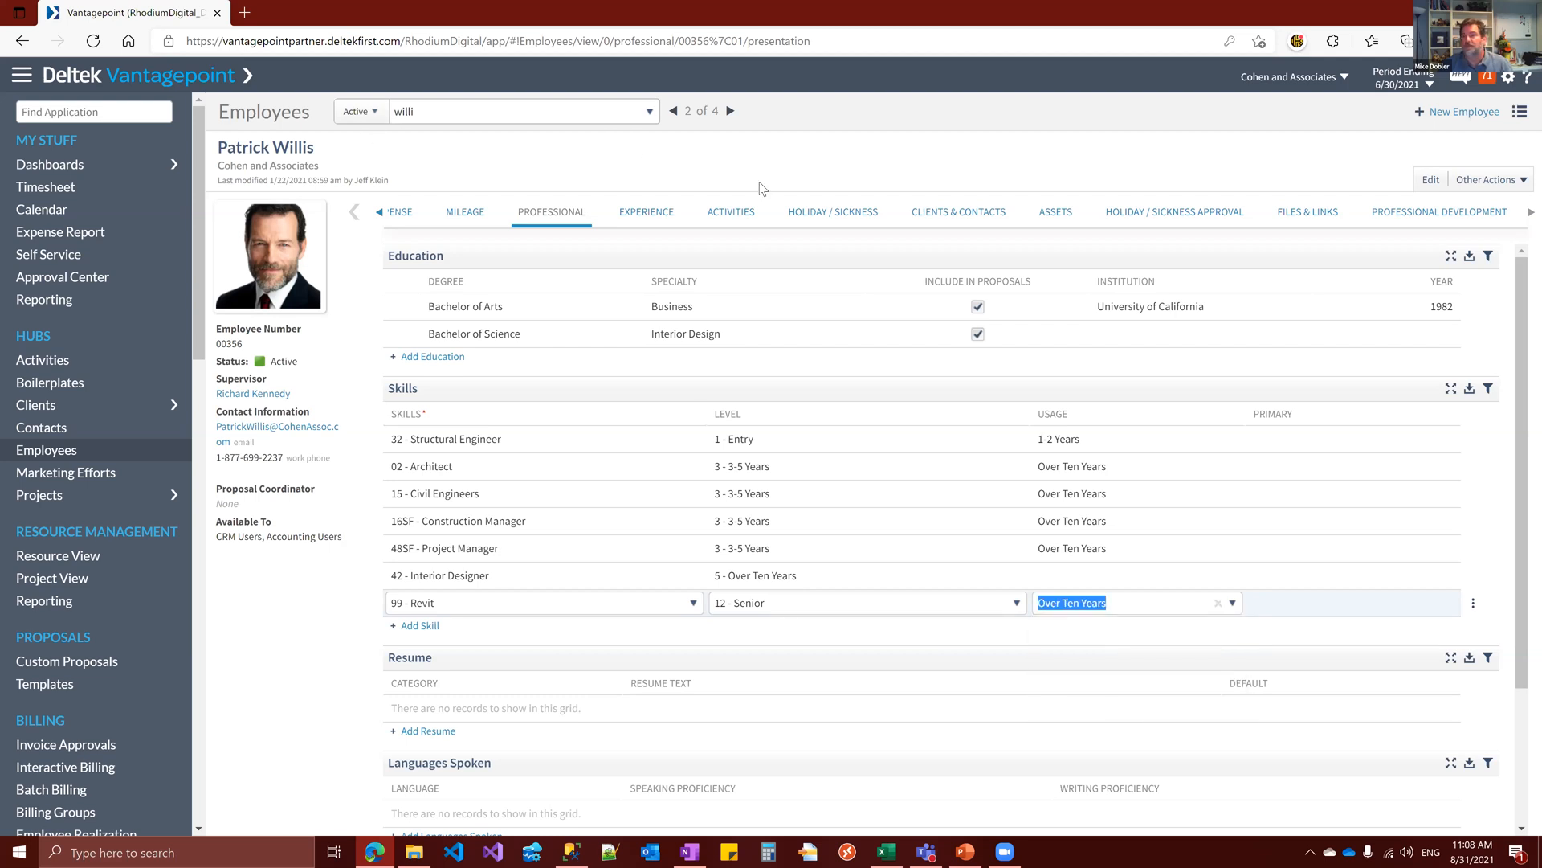
click(1213, 371)
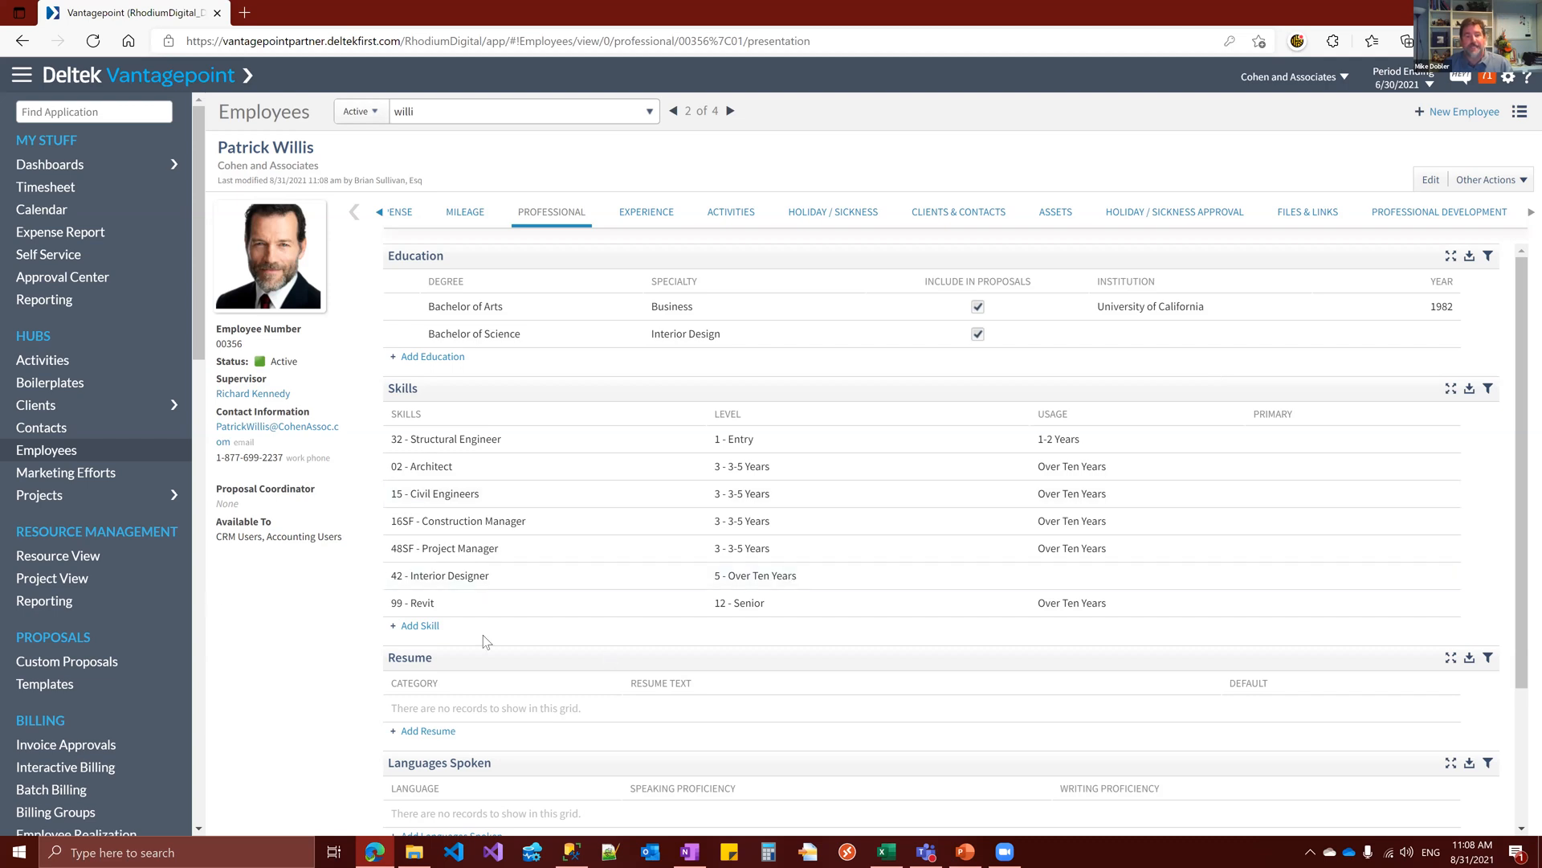
Open the Resource View and expand the first resource's assignments down to 2SD Schematic Design under the Adelphi Research Lab project
click(118, 562)
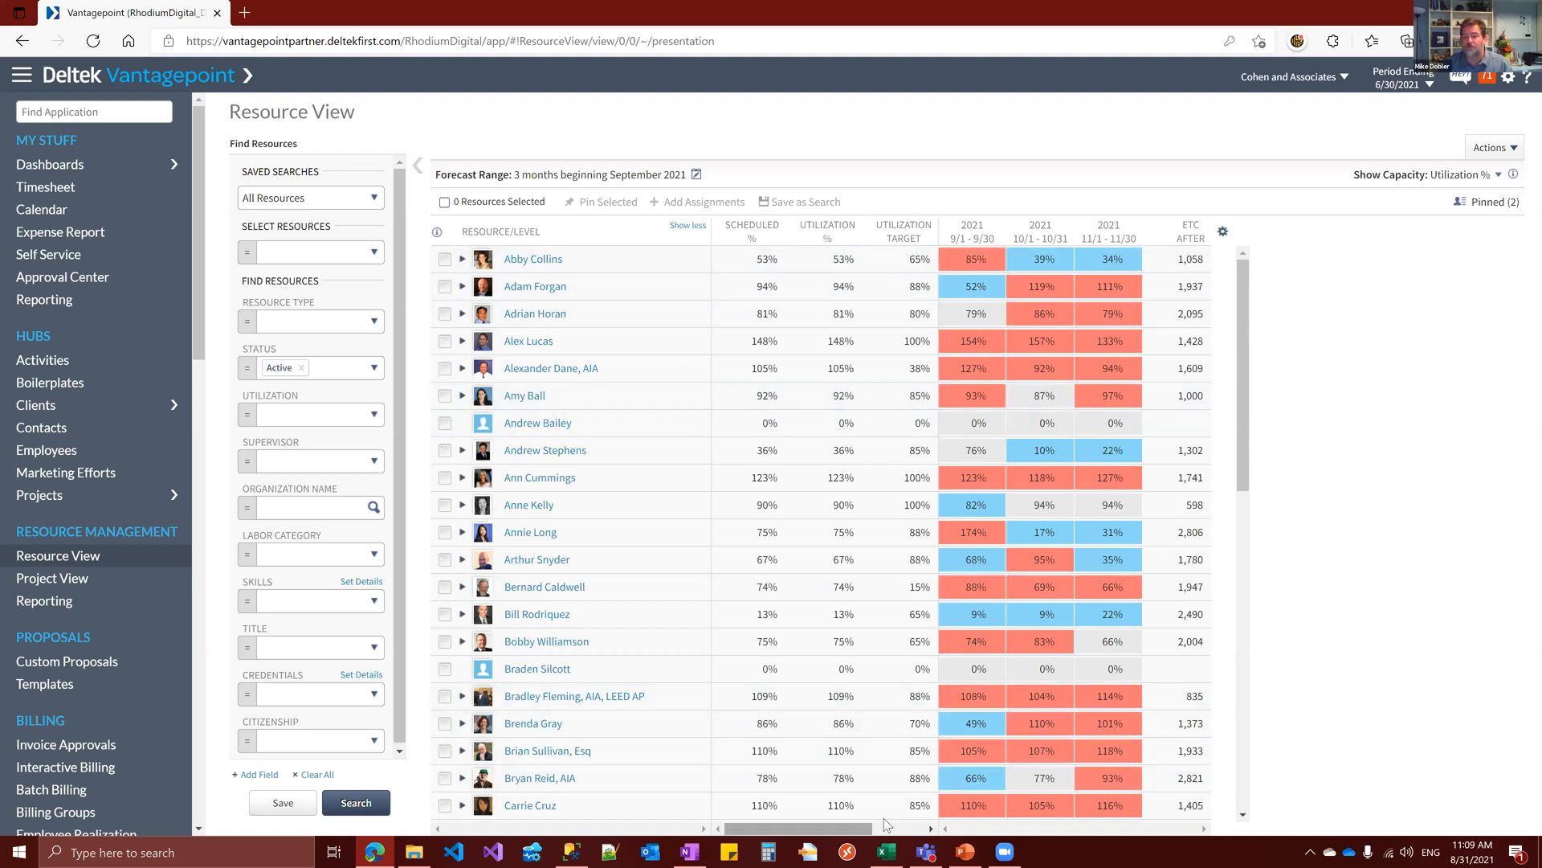
click(910, 828)
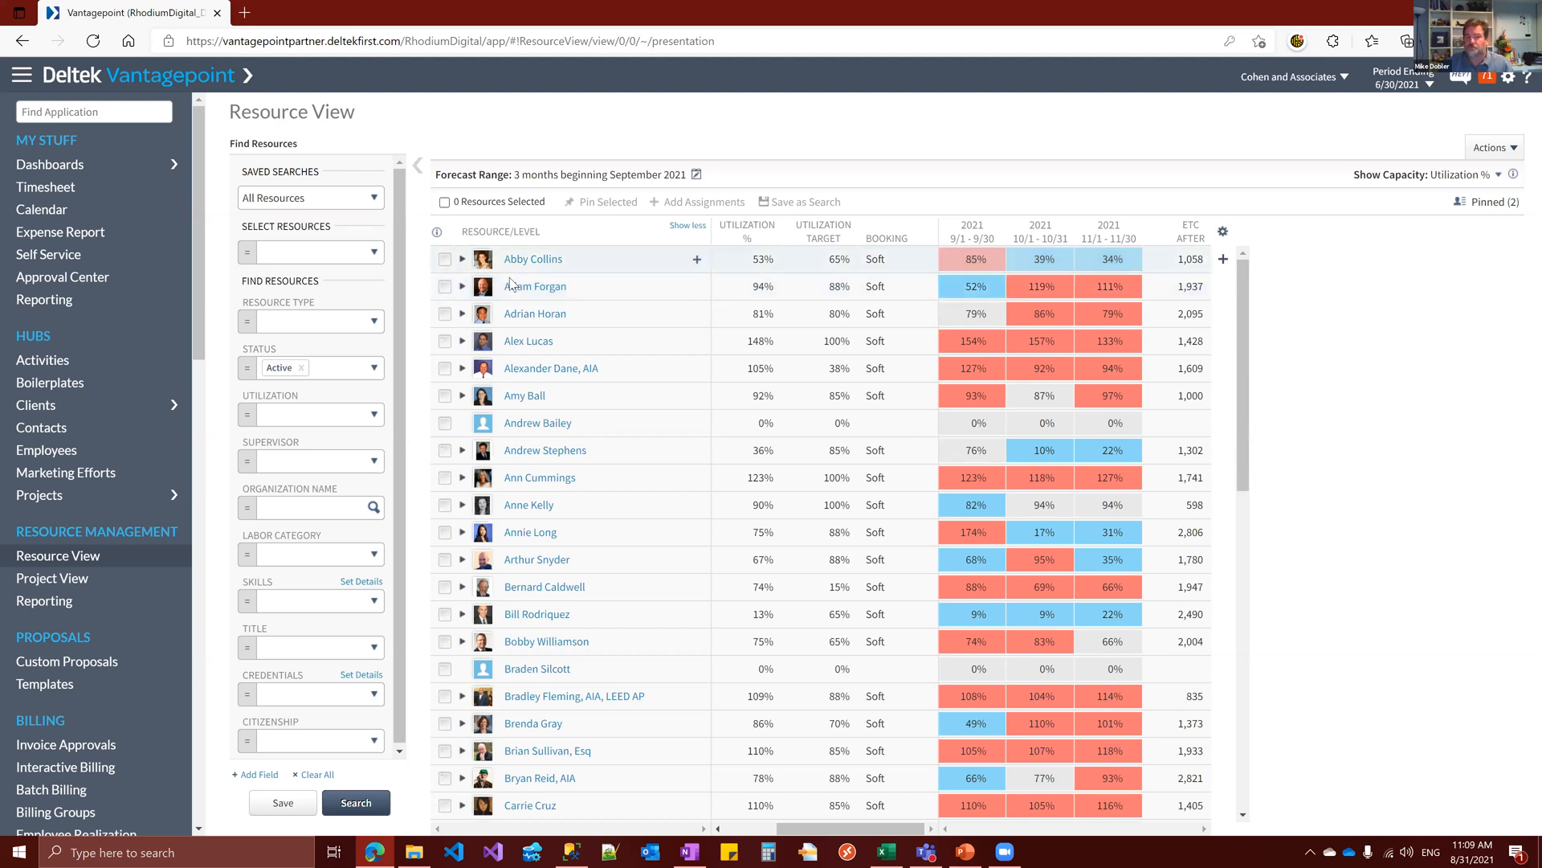
click(463, 260)
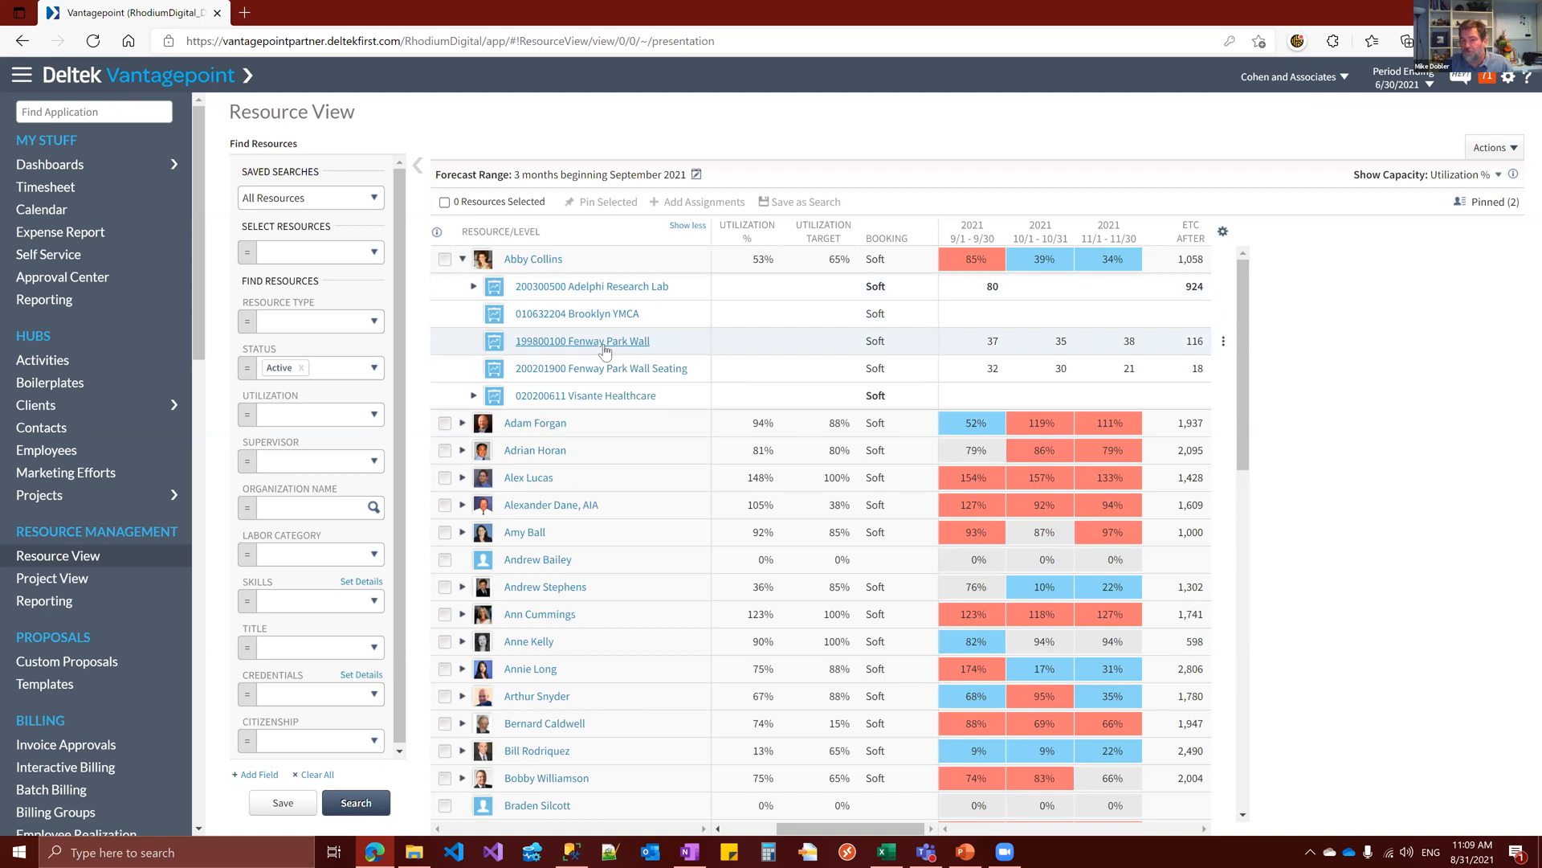
click(474, 287)
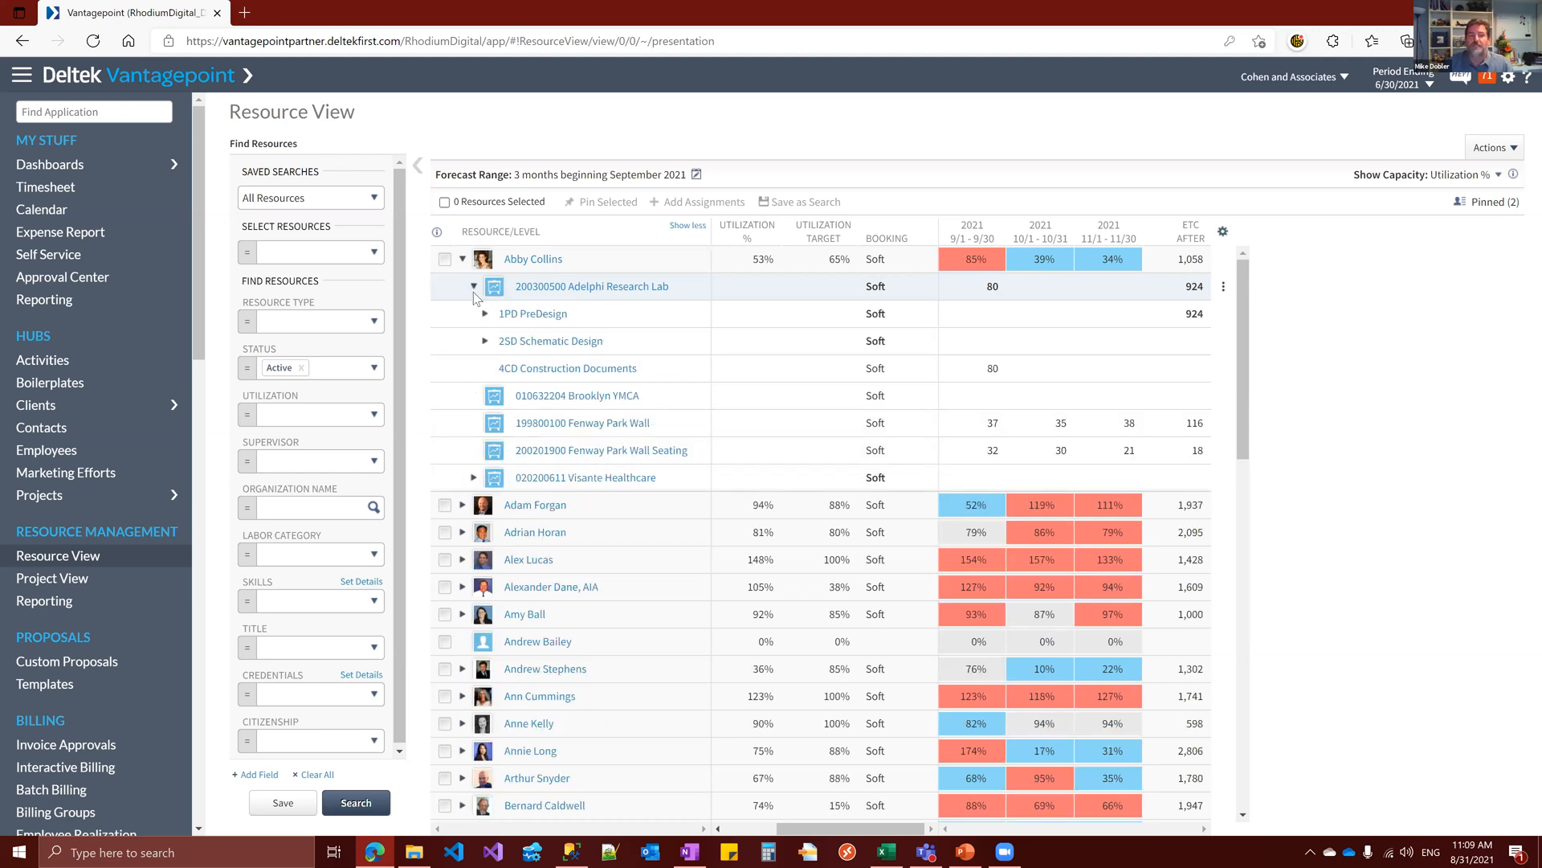
click(485, 342)
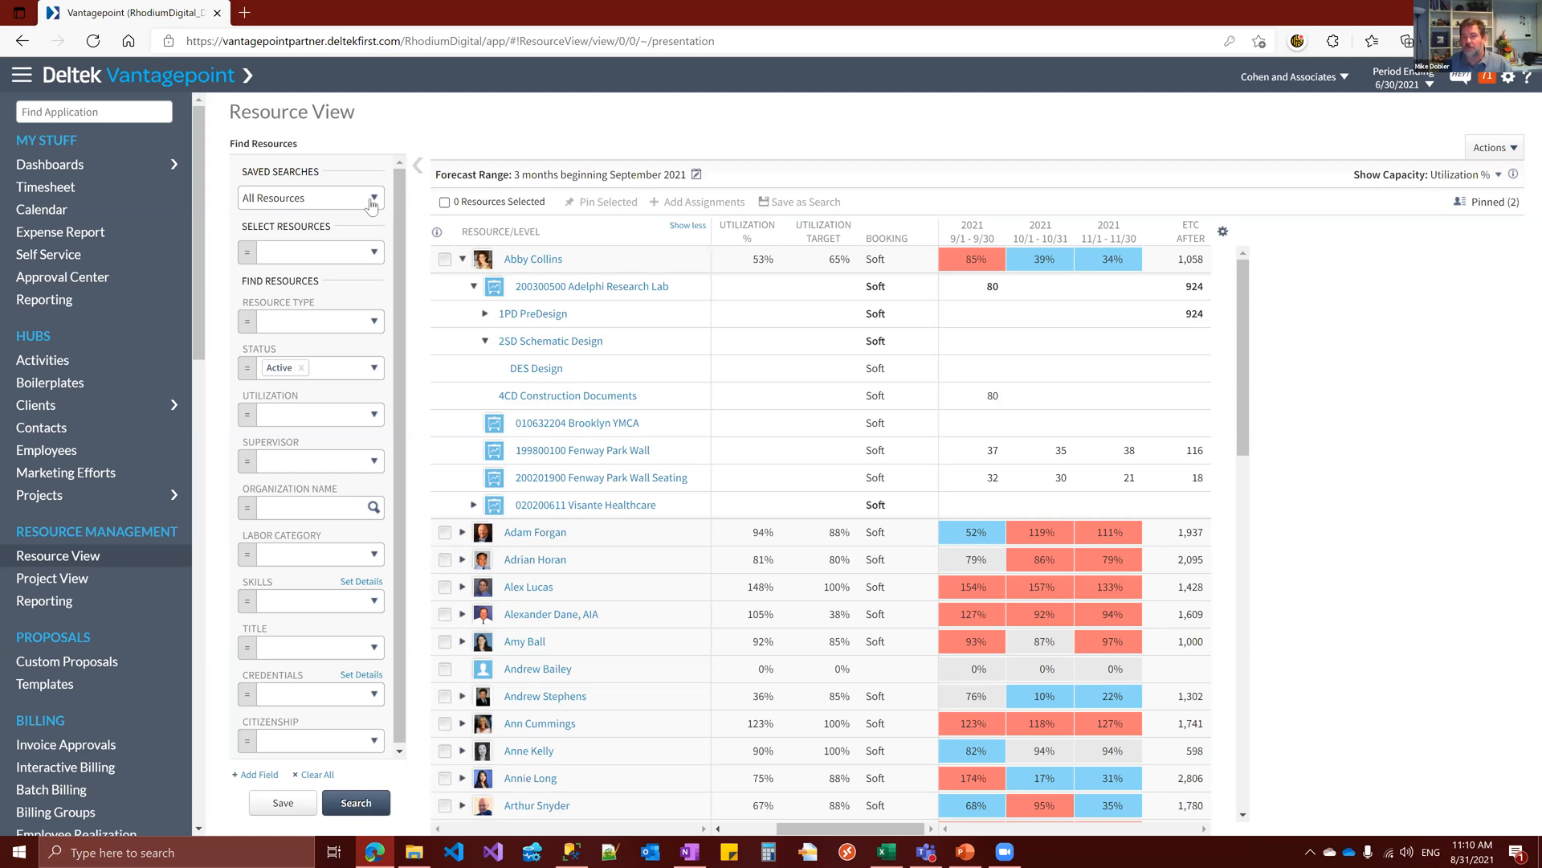
drag(1245, 387, 1230, 781)
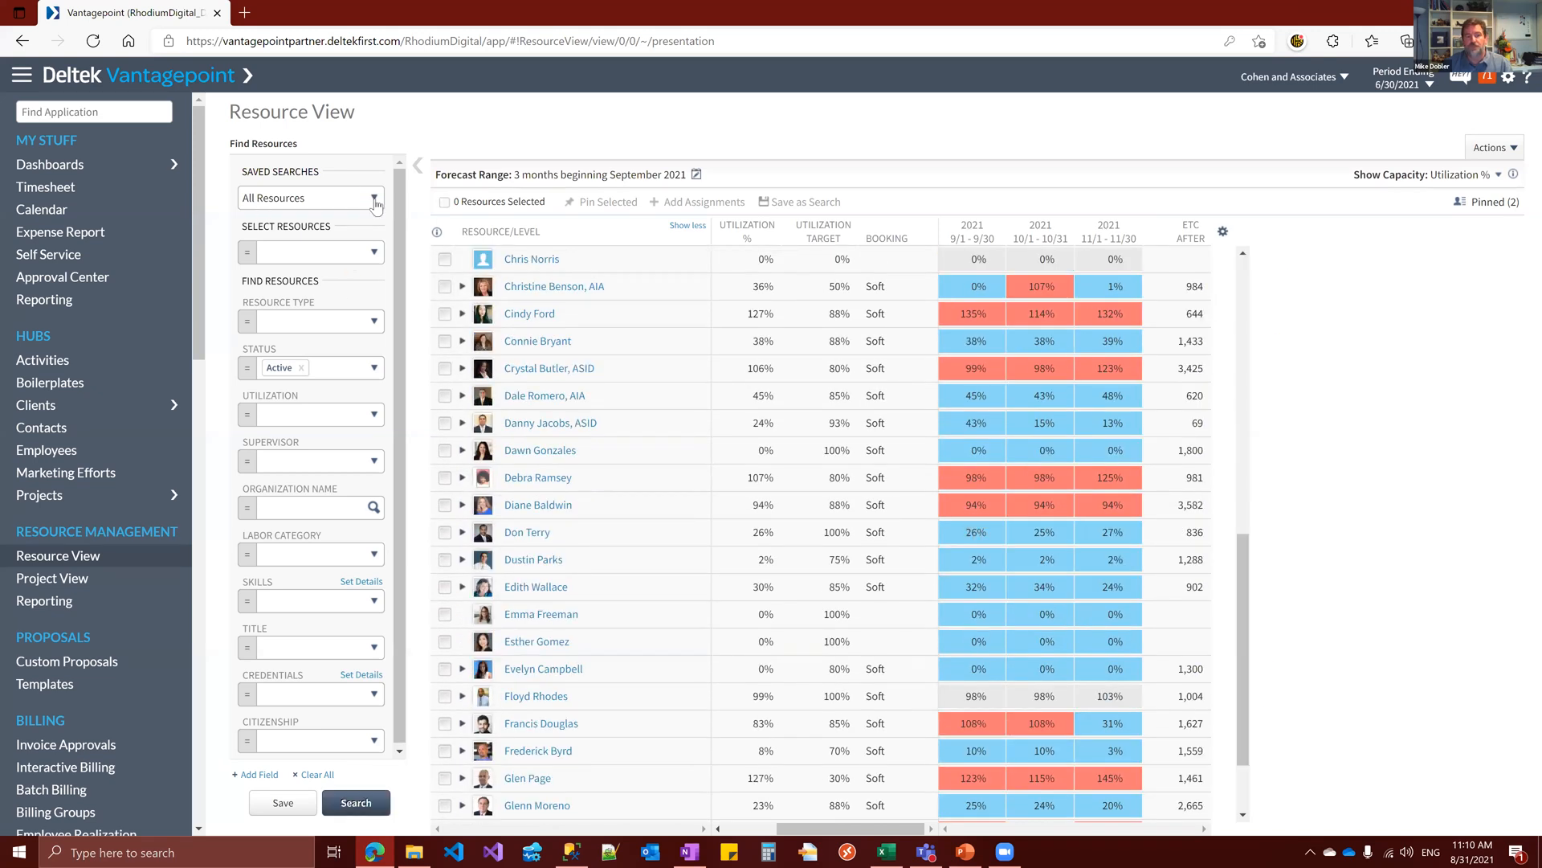
Look through the available saved resource searches and close the list without choosing another one
click(375, 199)
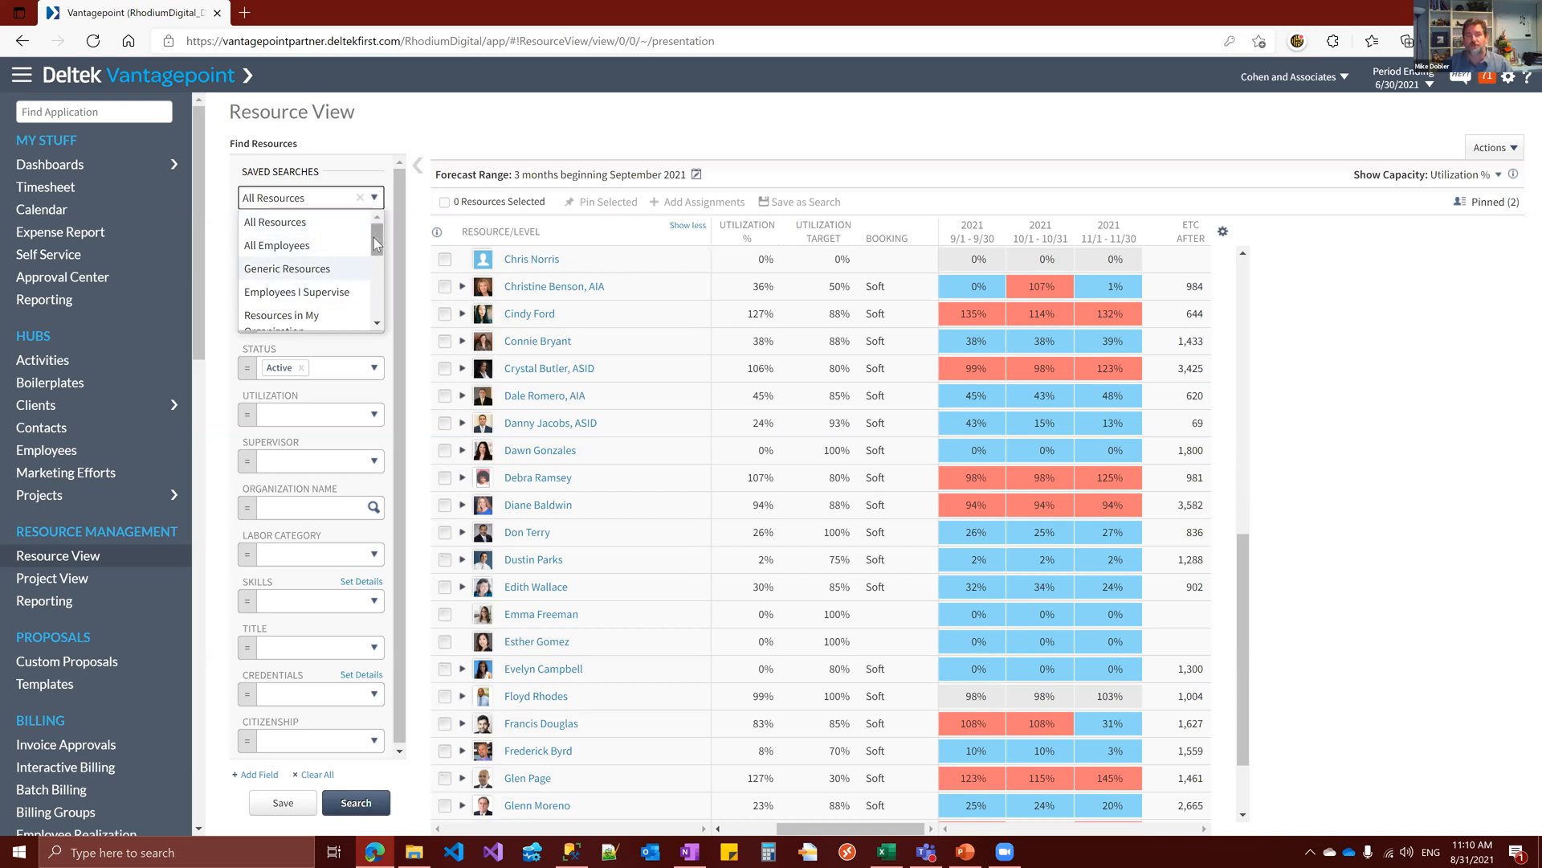
drag(376, 235, 380, 256)
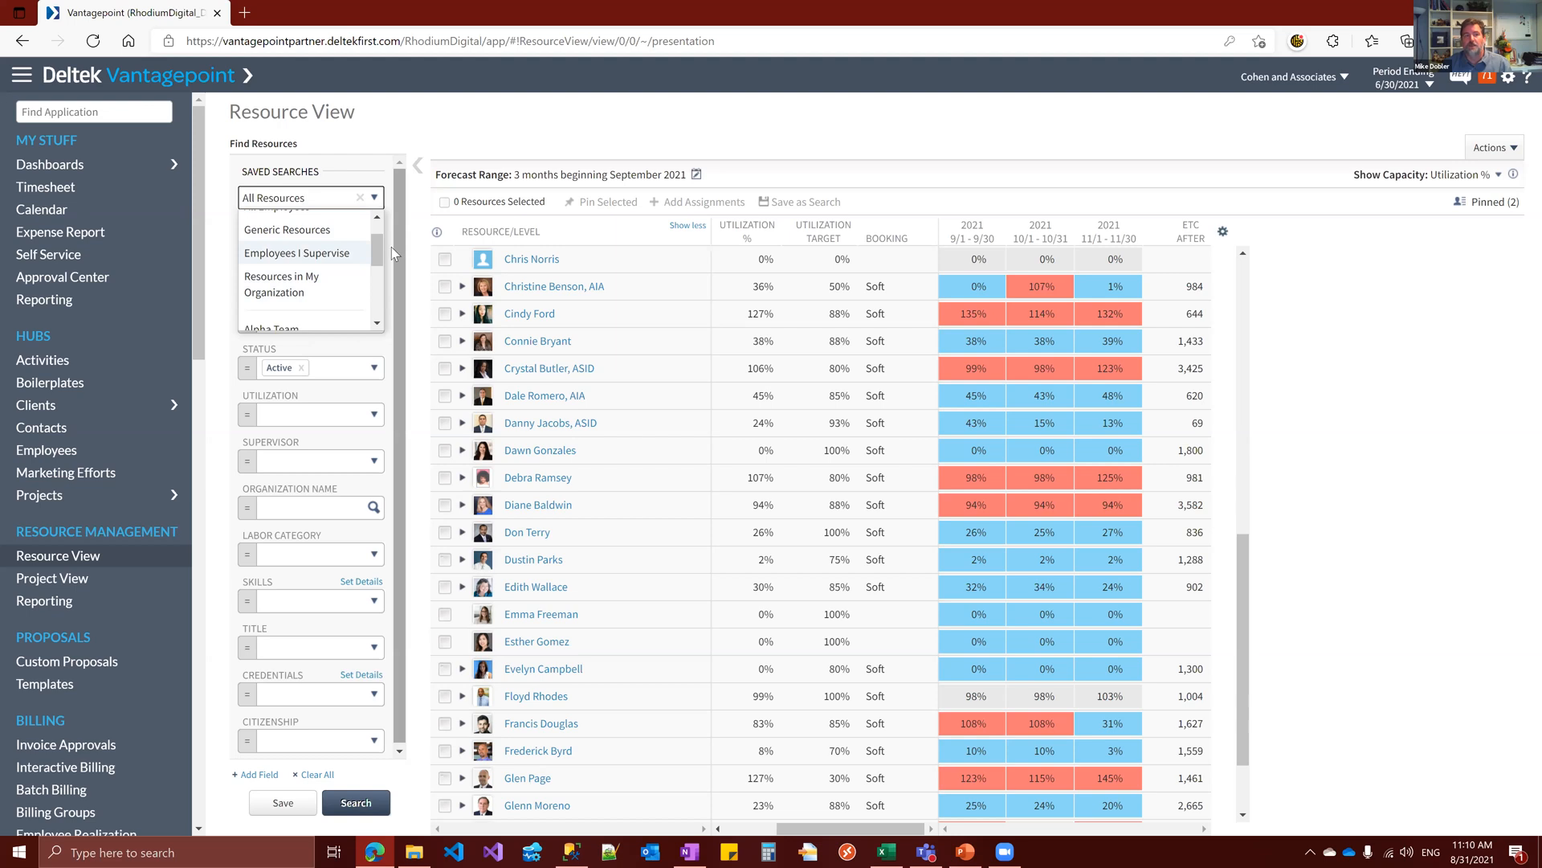
drag(377, 248, 375, 294)
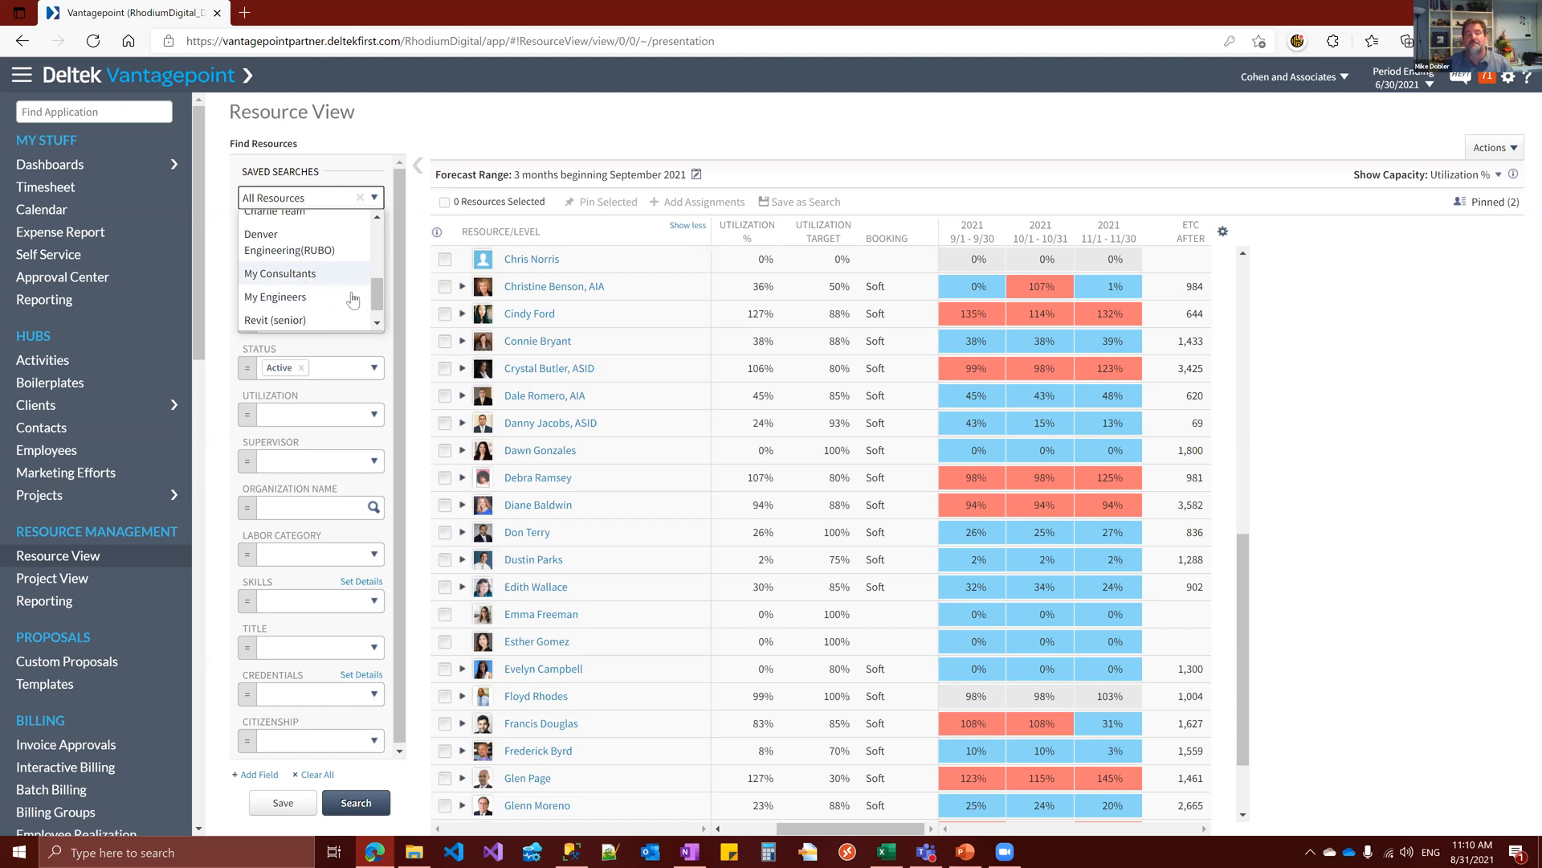
drag(376, 291, 373, 228)
click(338, 167)
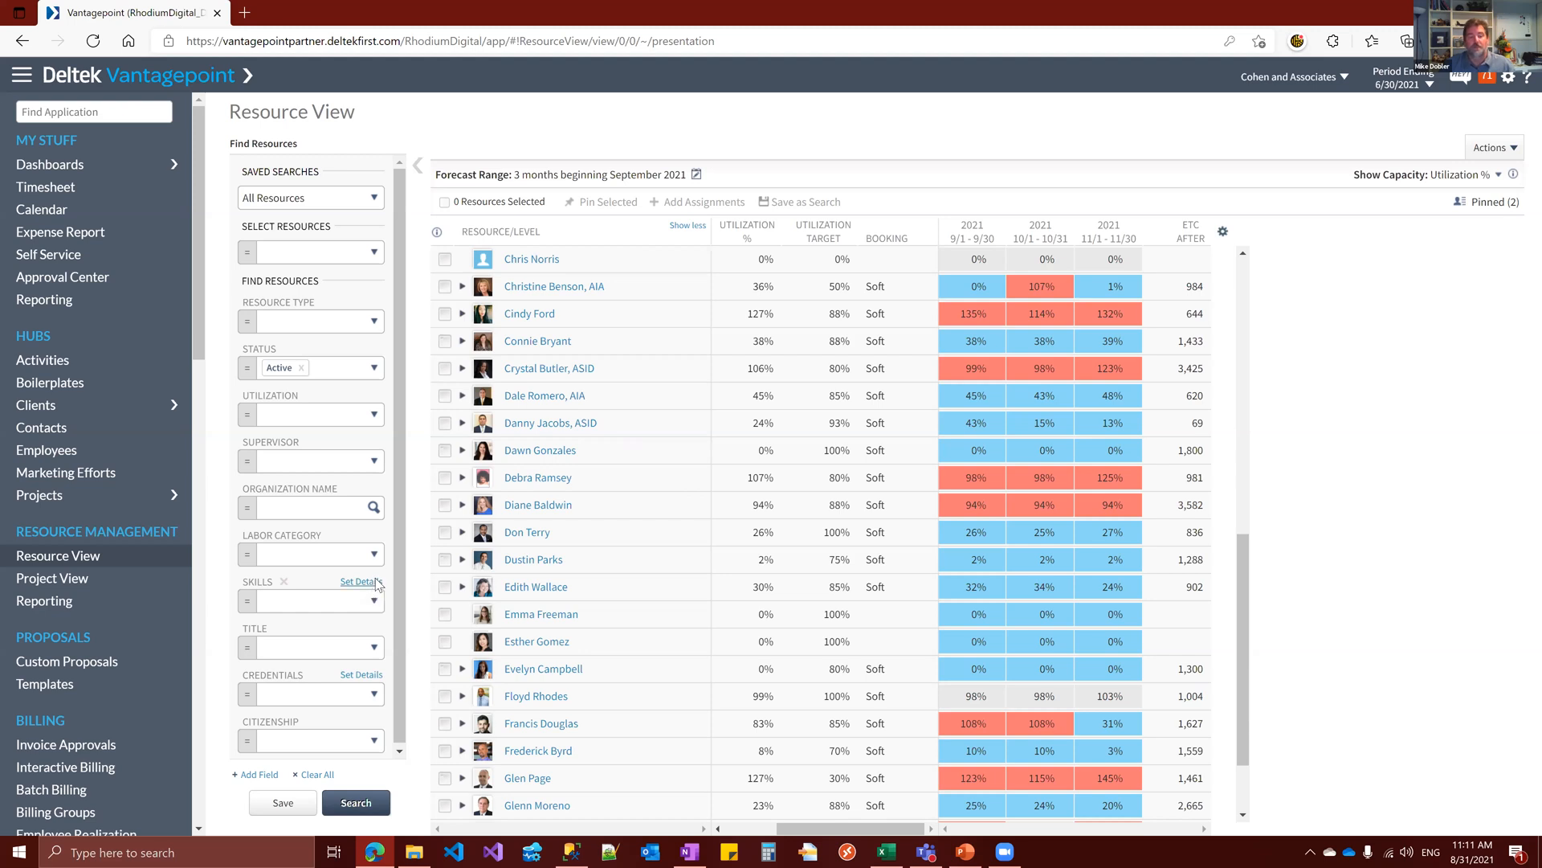
Filter the resources by the skill 99 - Revit, leave its skill details unset, and run the search
click(374, 604)
scroll(316, 673, down, 10)
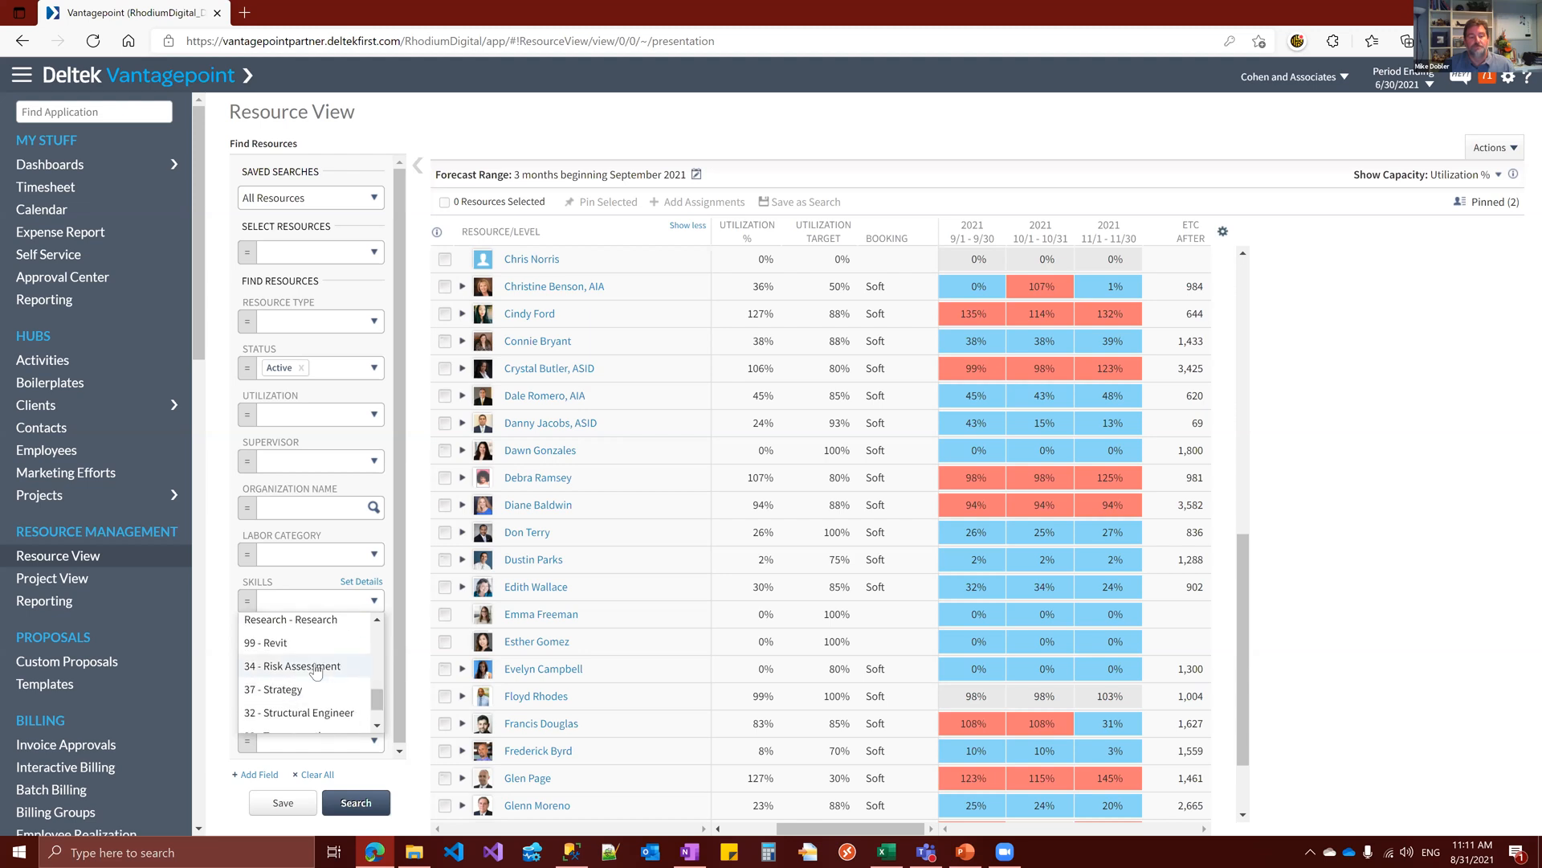
click(317, 644)
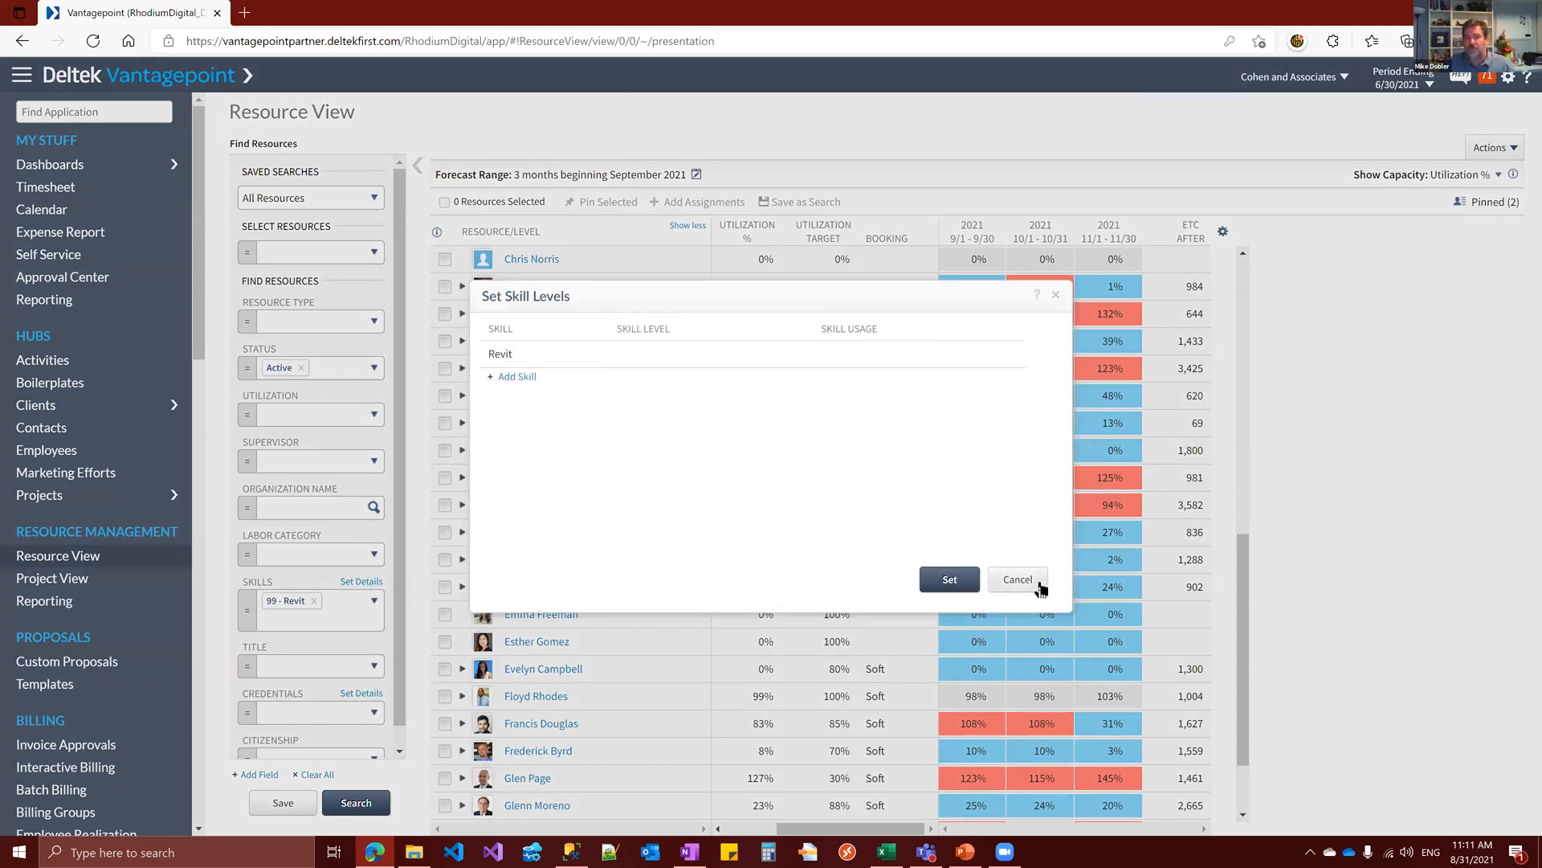
click(1020, 578)
scroll(332, 721, down, 1)
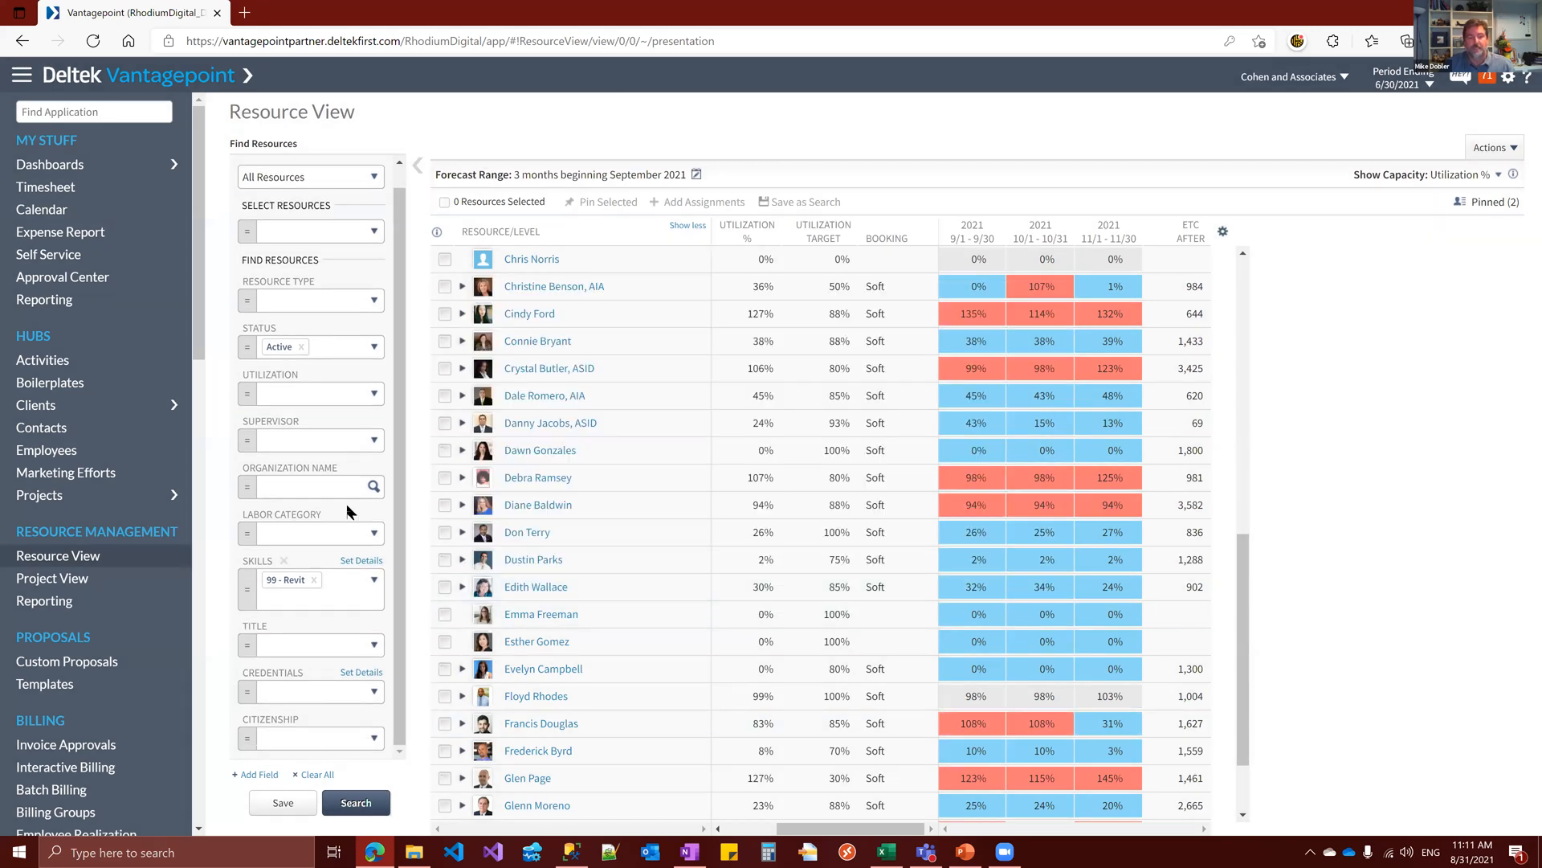
scroll(324, 453, up, 1)
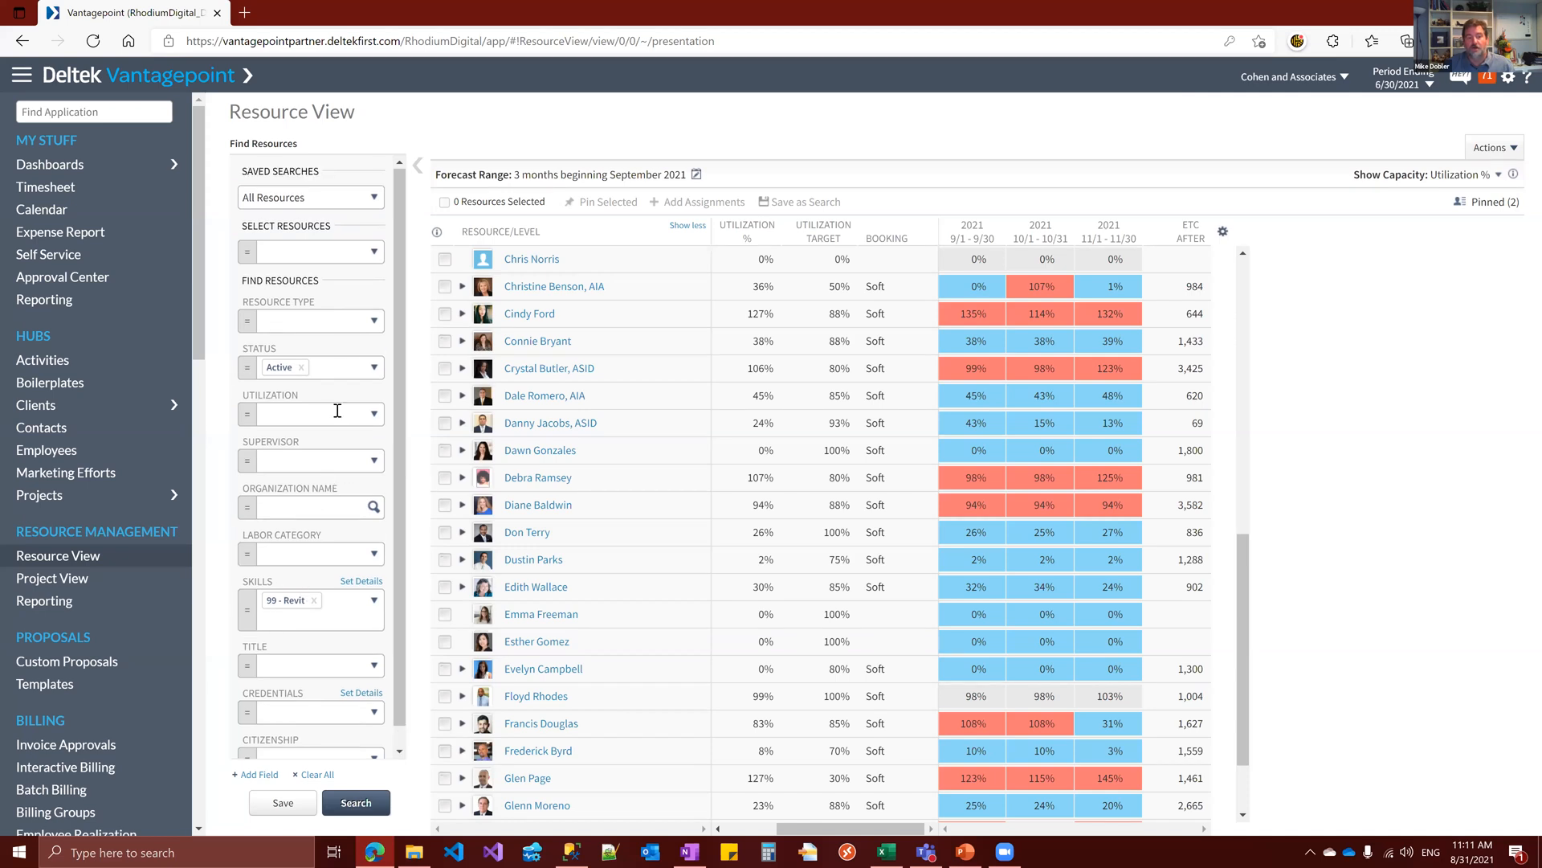
click(361, 806)
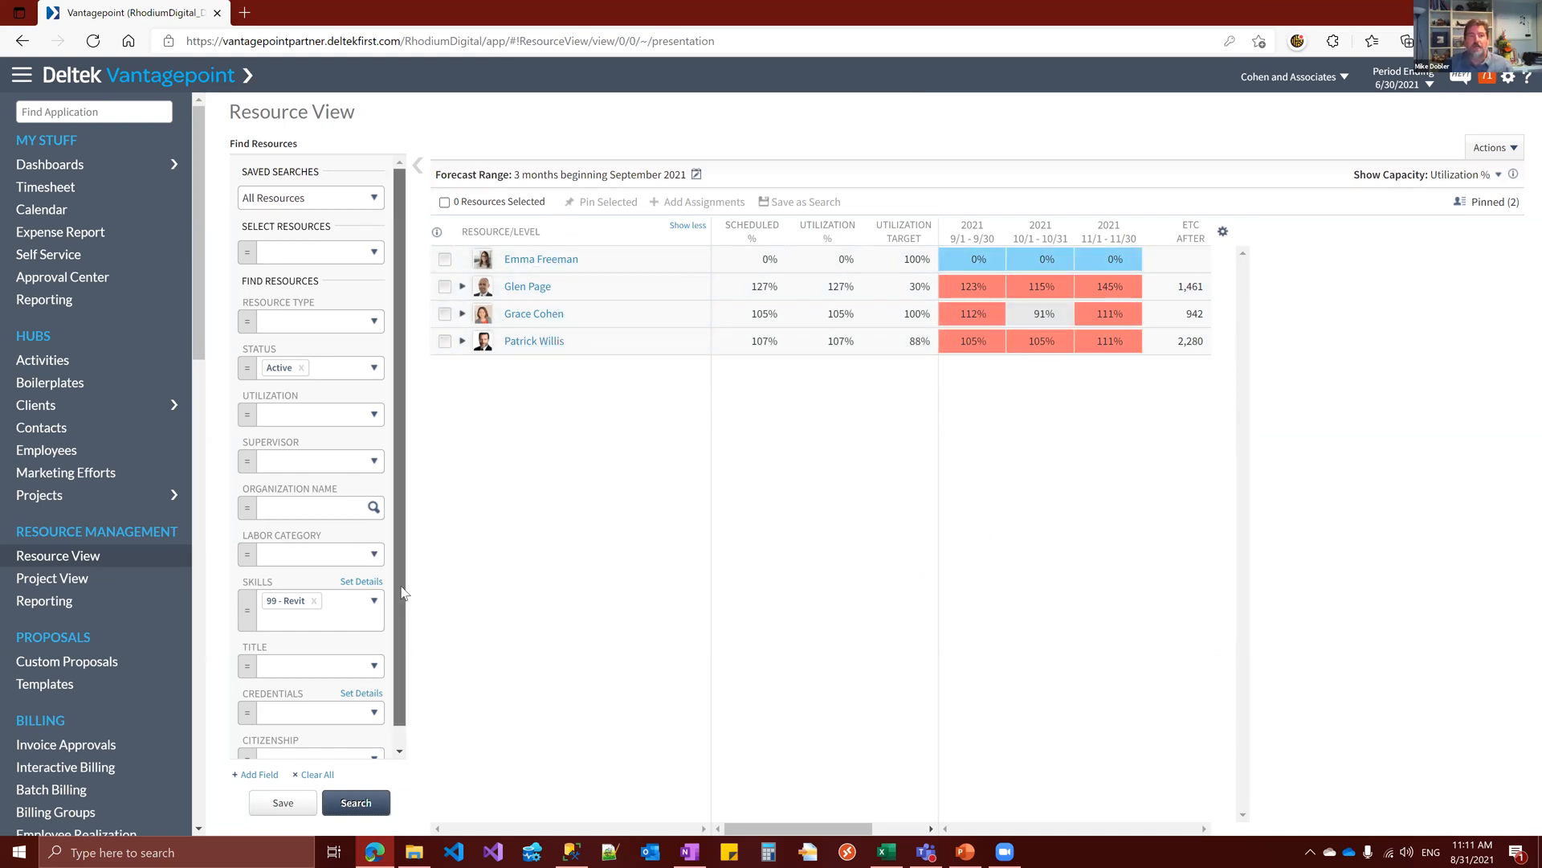
Save the current resource search as My Revit Capable Employees
click(283, 803)
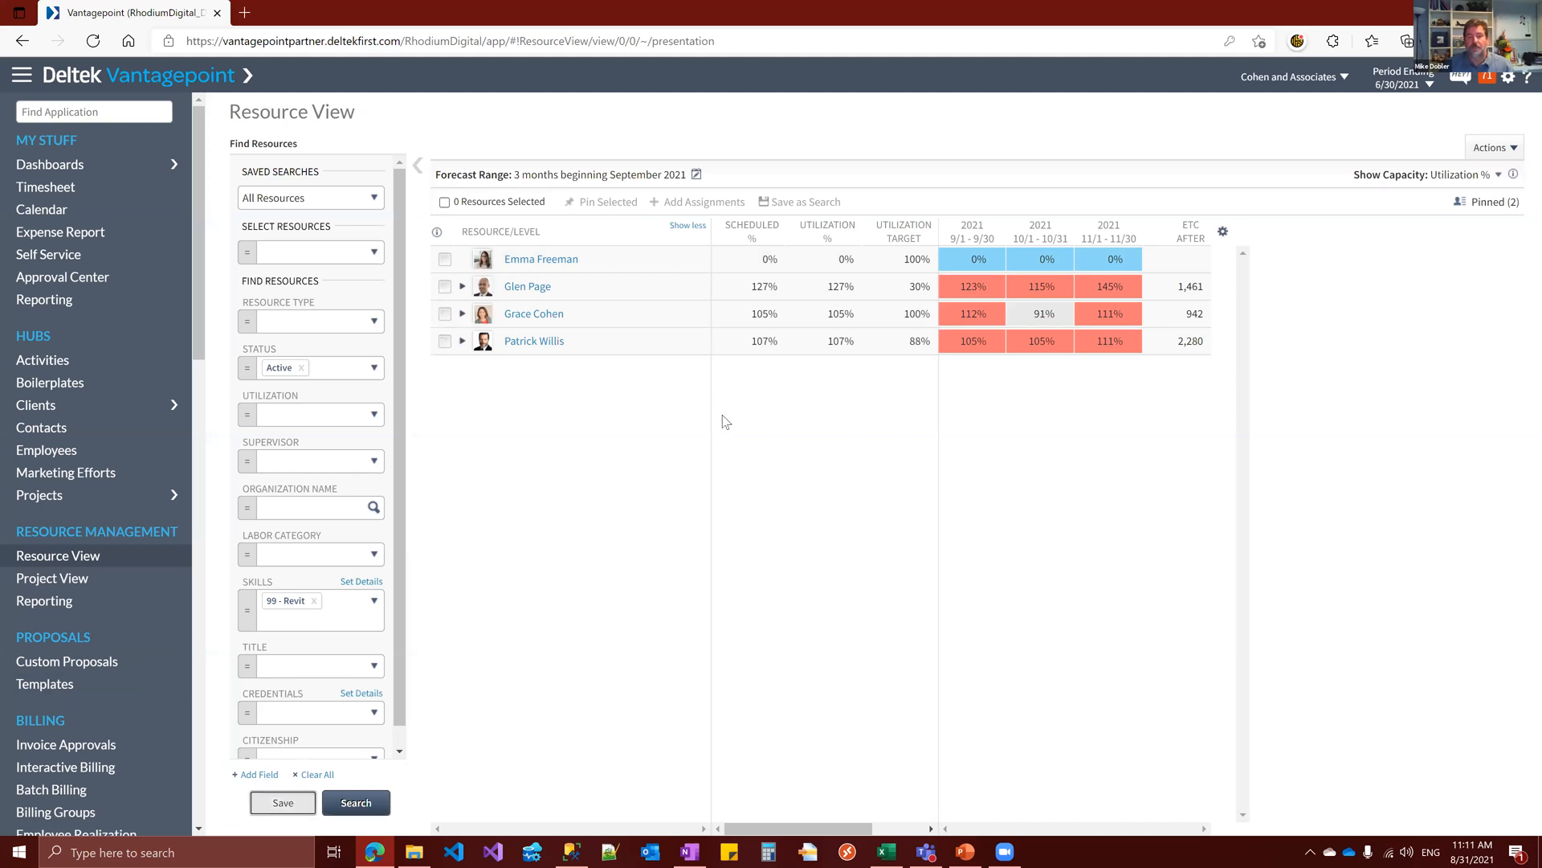
text(My Revit Em)
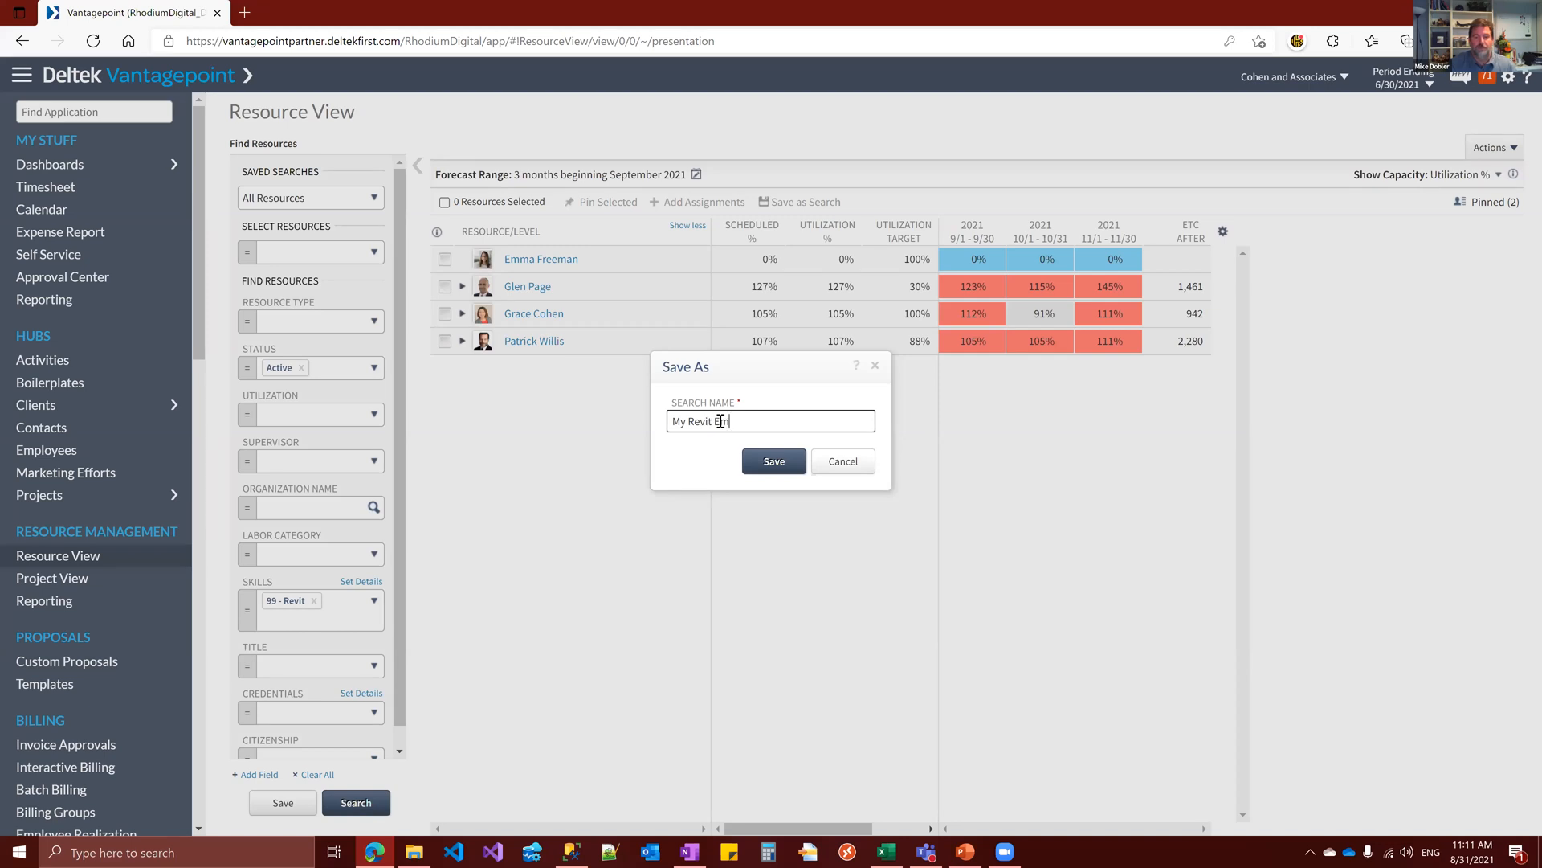
key(BackSpace)
text(Capable Employees)
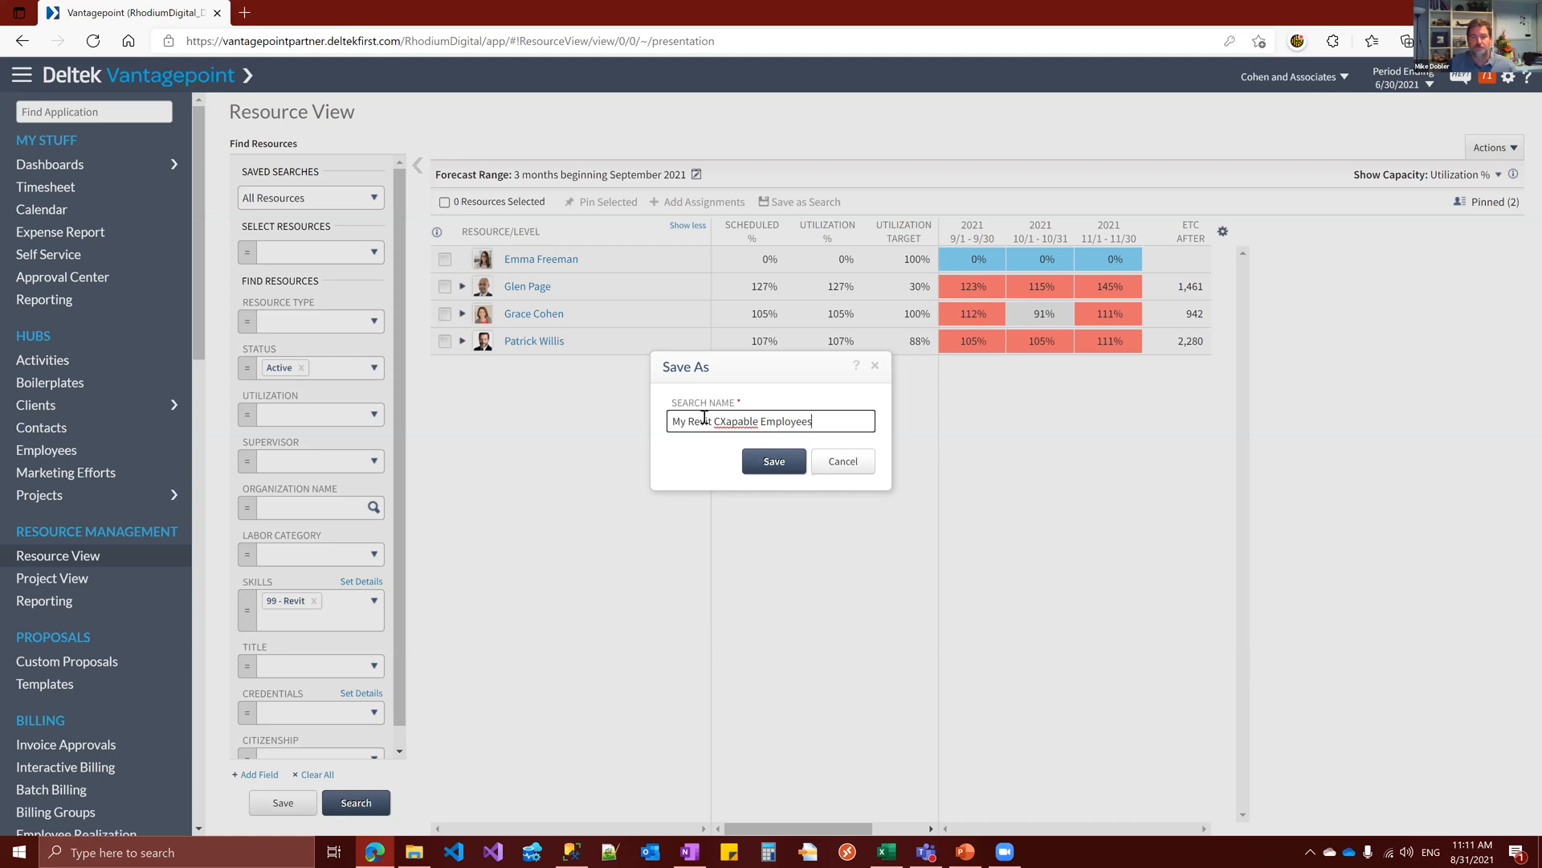
click(726, 421)
key(BackSpace)
click(784, 466)
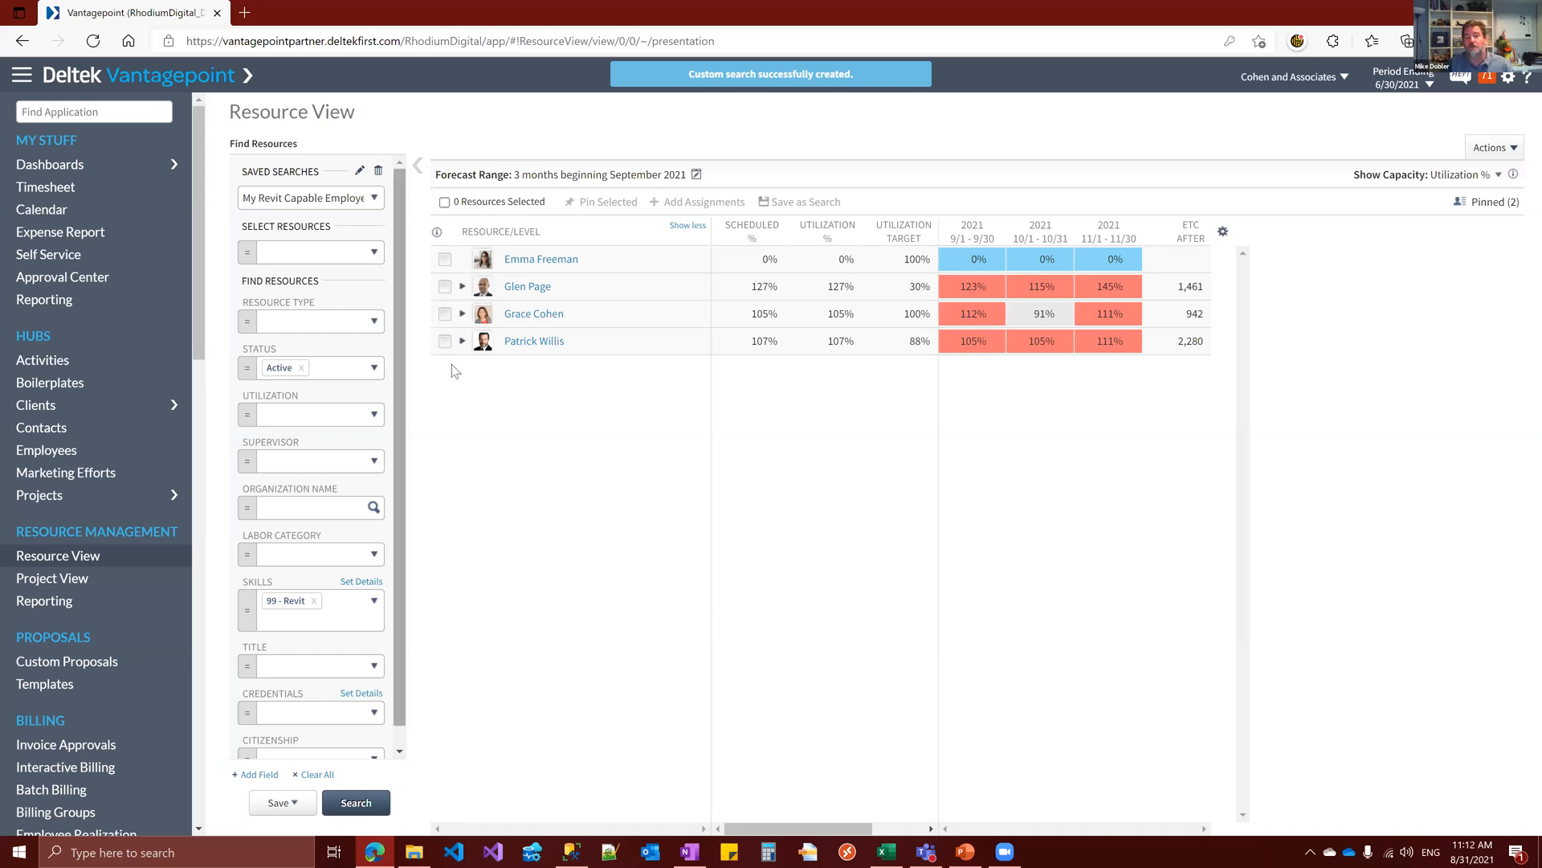
Restrict the Revit skill filter to the Intermediate and Senior skill levels and rerun the resource search
click(374, 589)
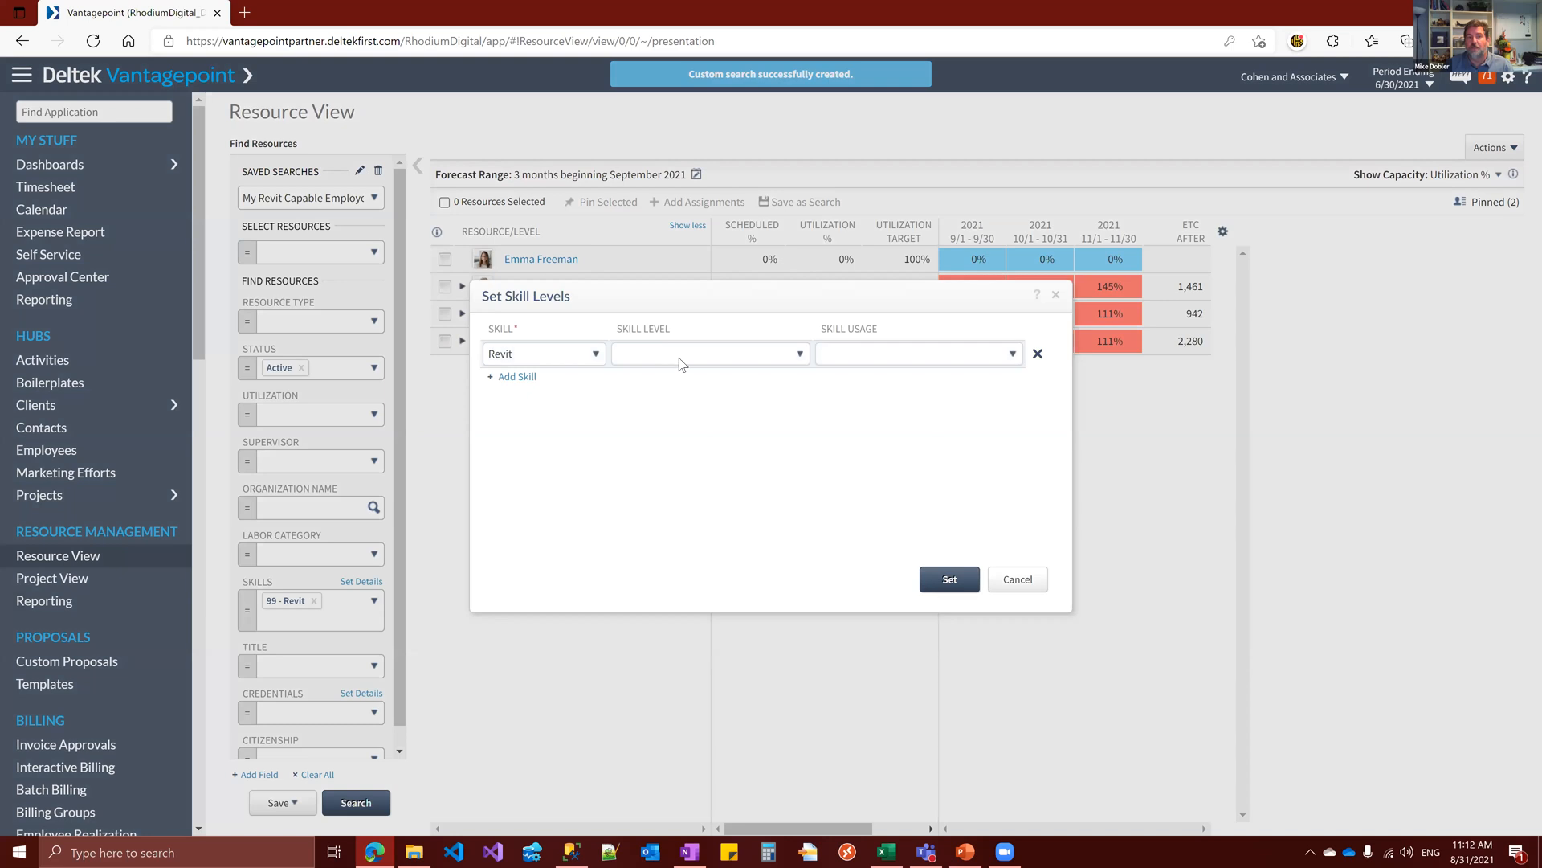
click(801, 355)
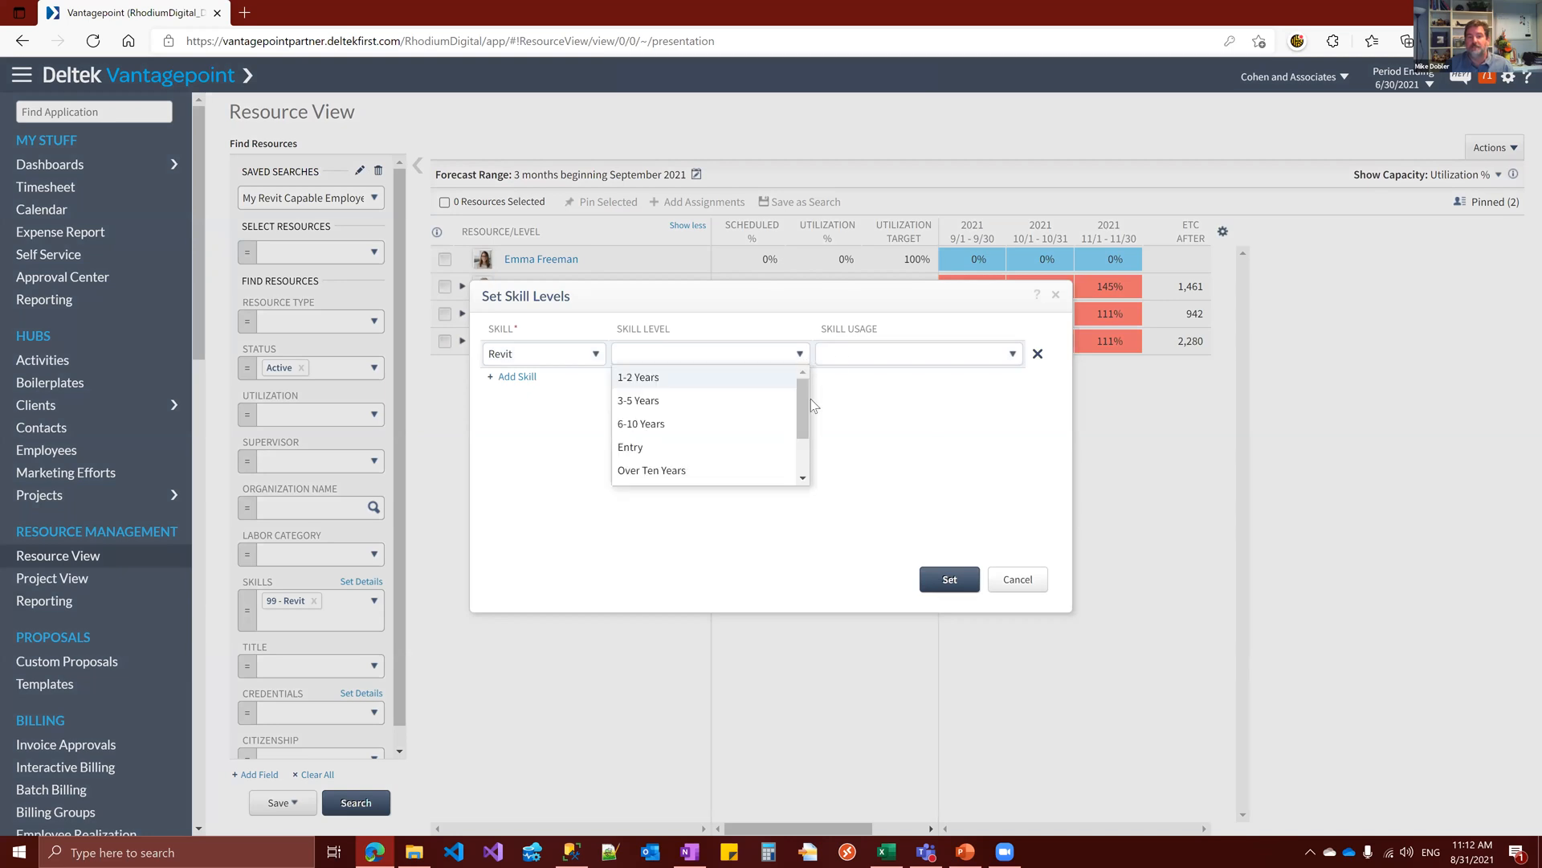
scroll(807, 401, down, 2)
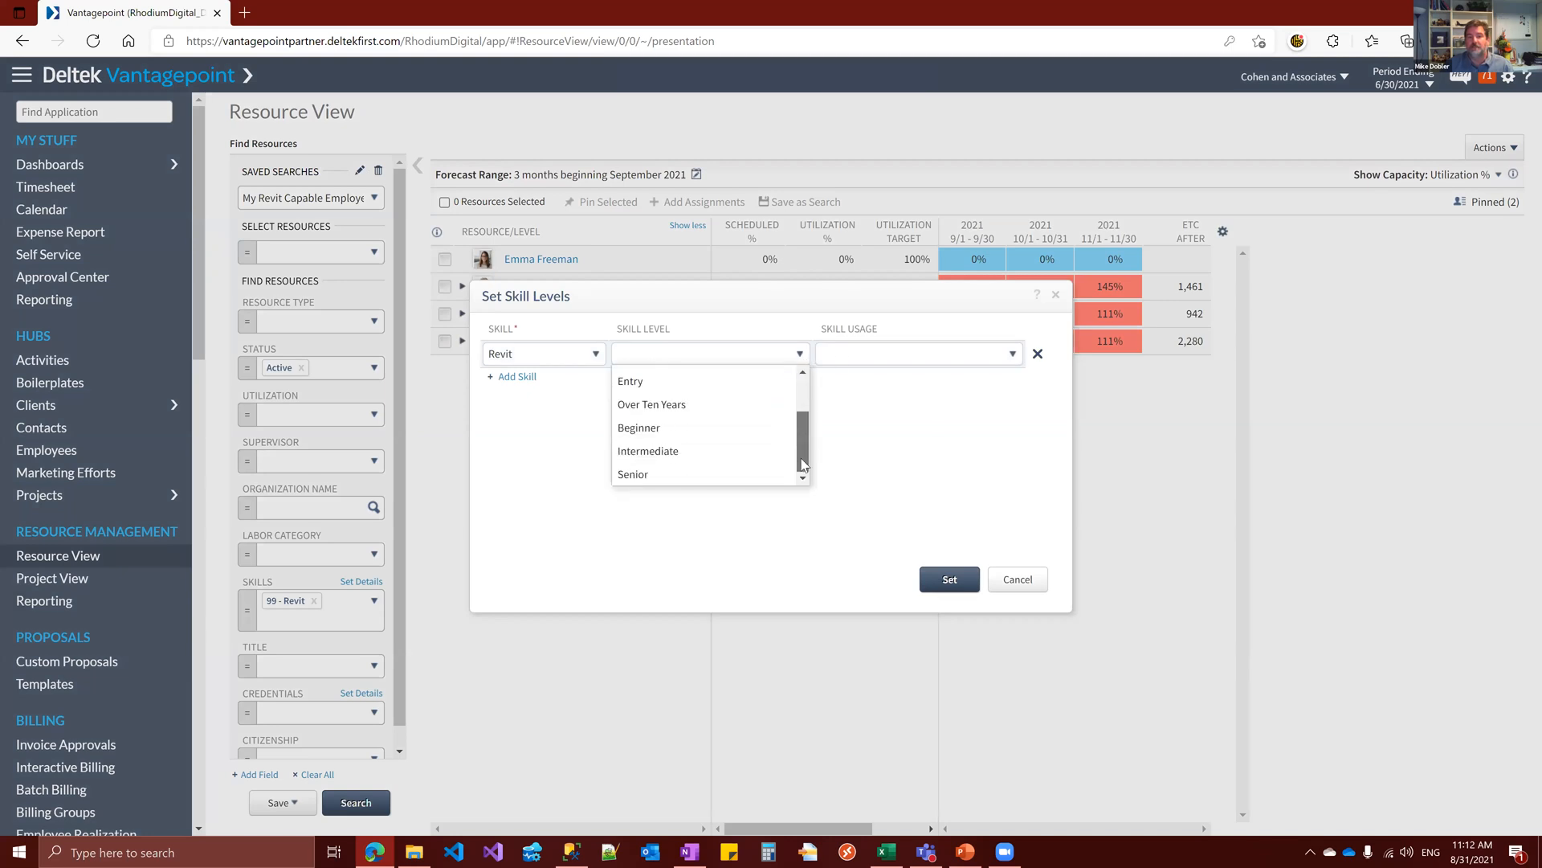
click(656, 452)
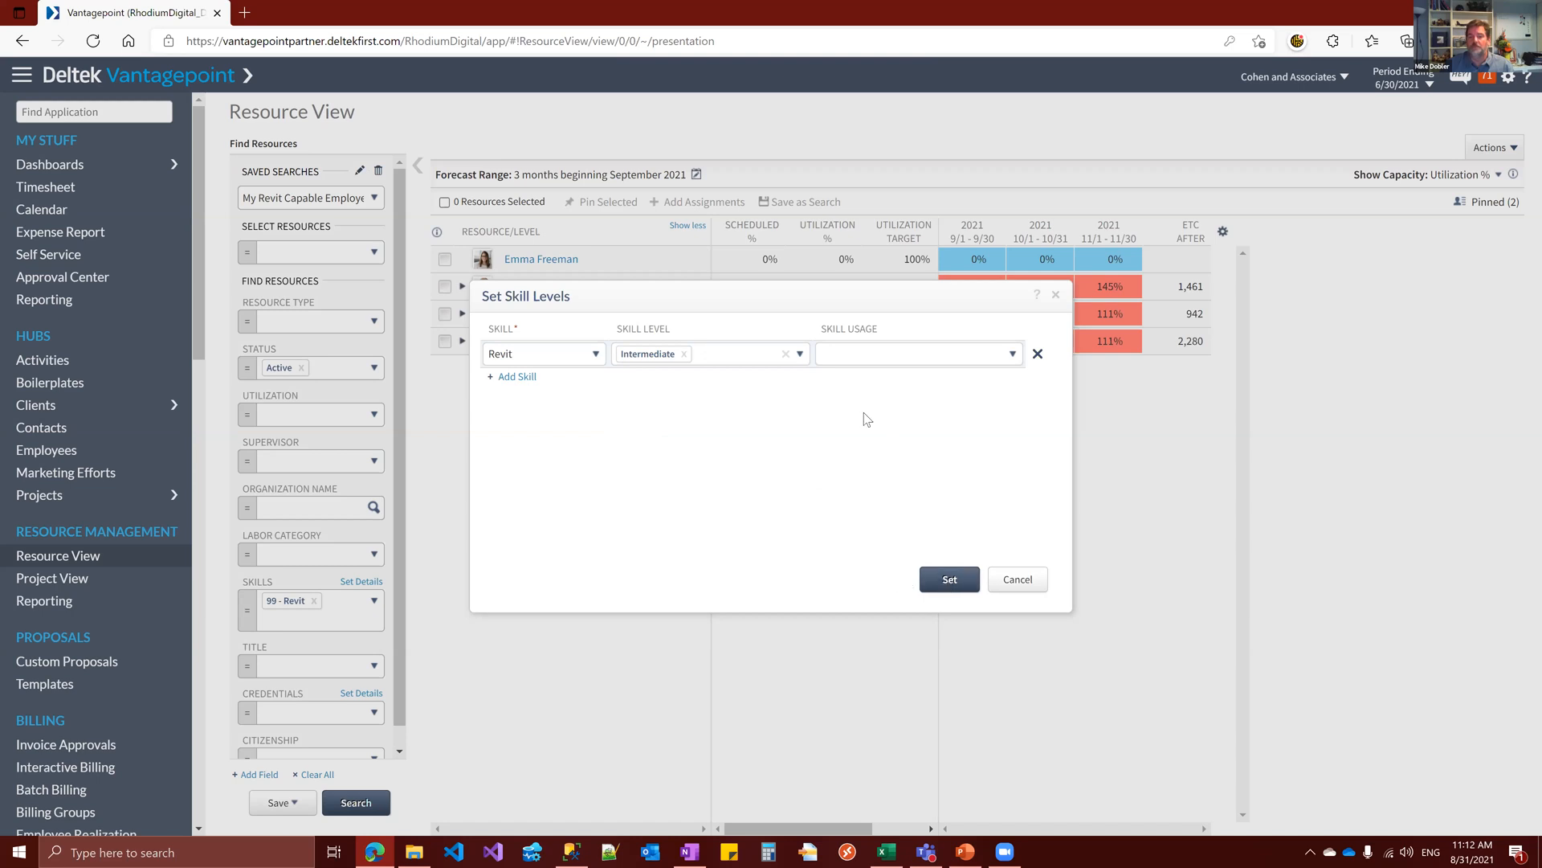
click(786, 354)
click(800, 353)
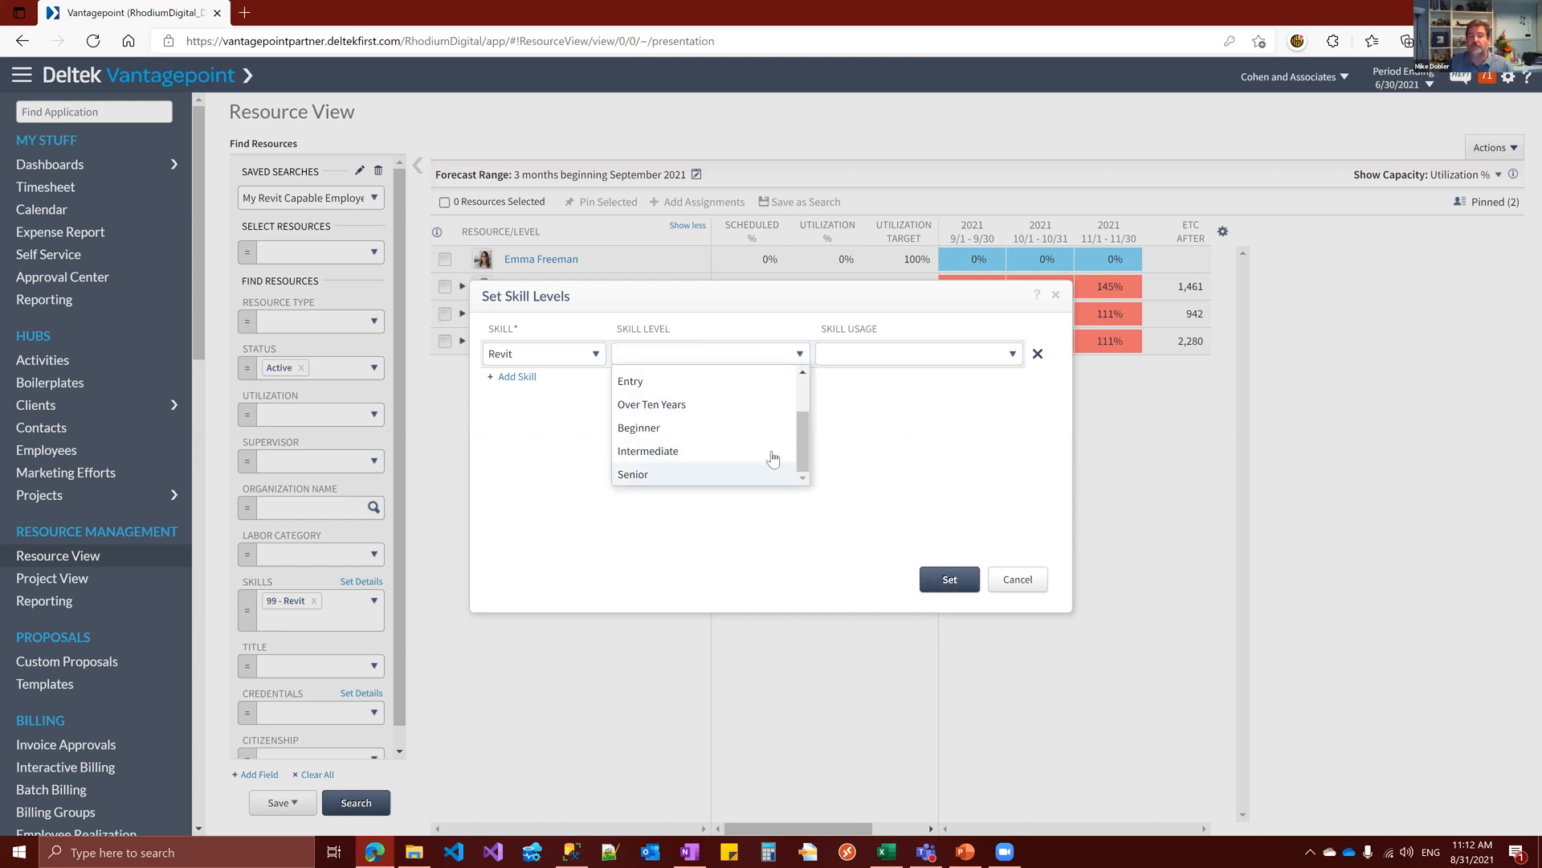
click(667, 451)
click(723, 355)
click(723, 477)
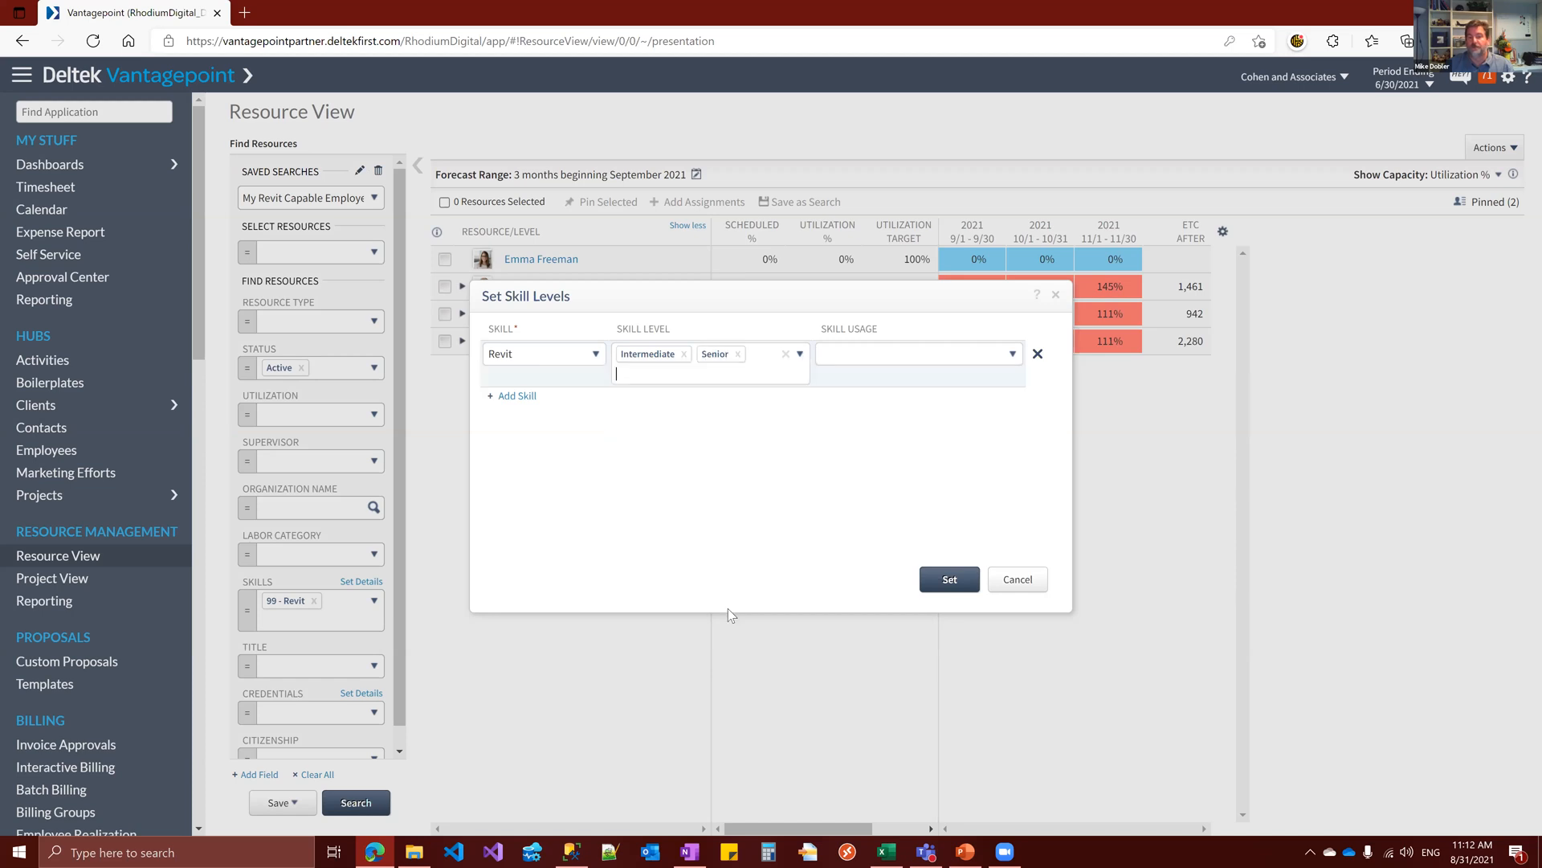
click(950, 581)
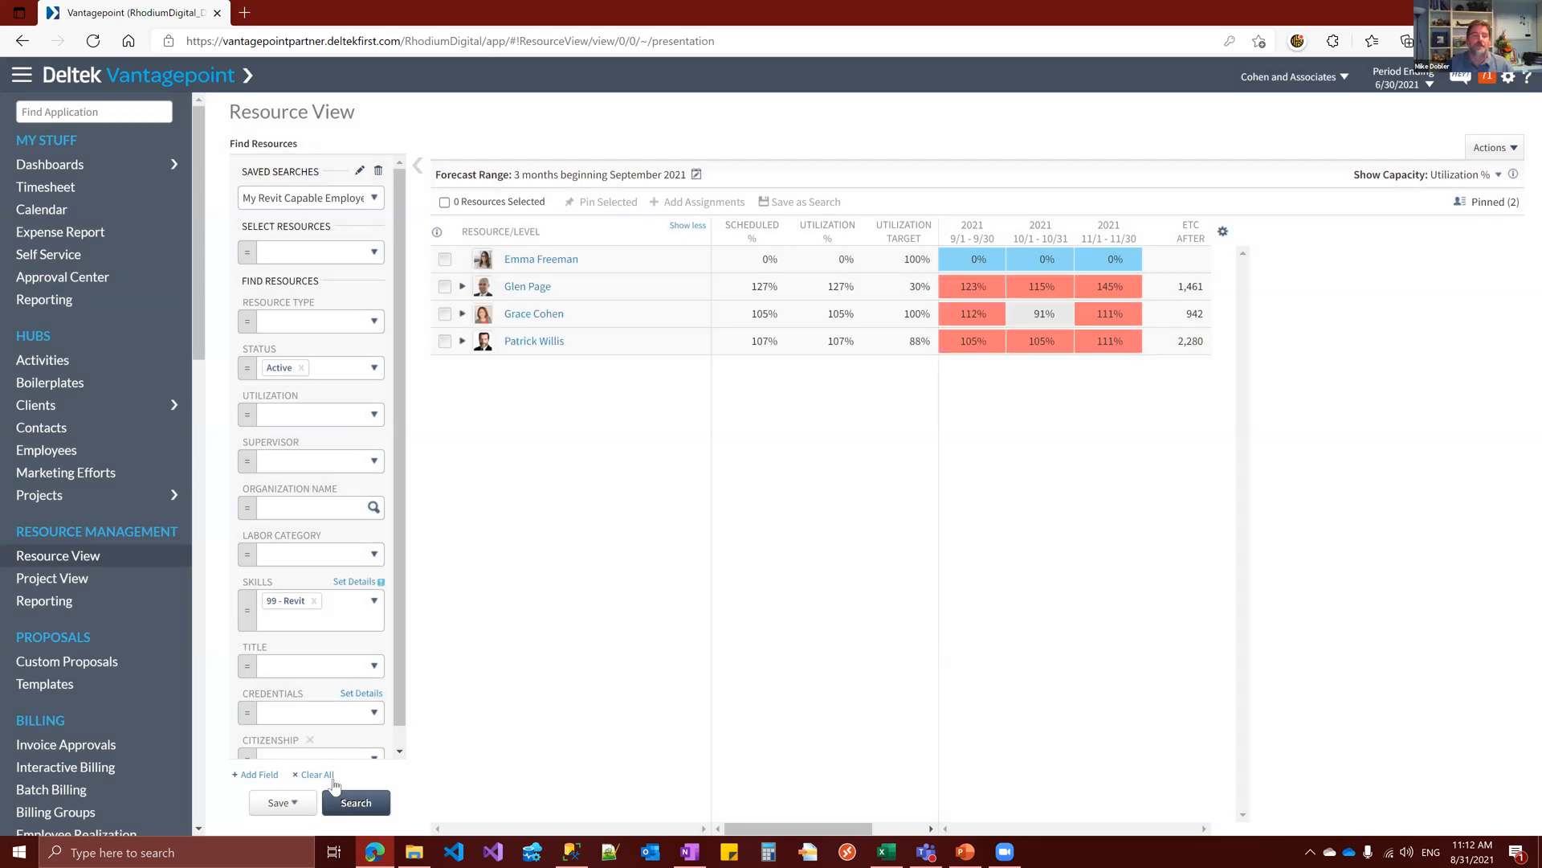
click(353, 802)
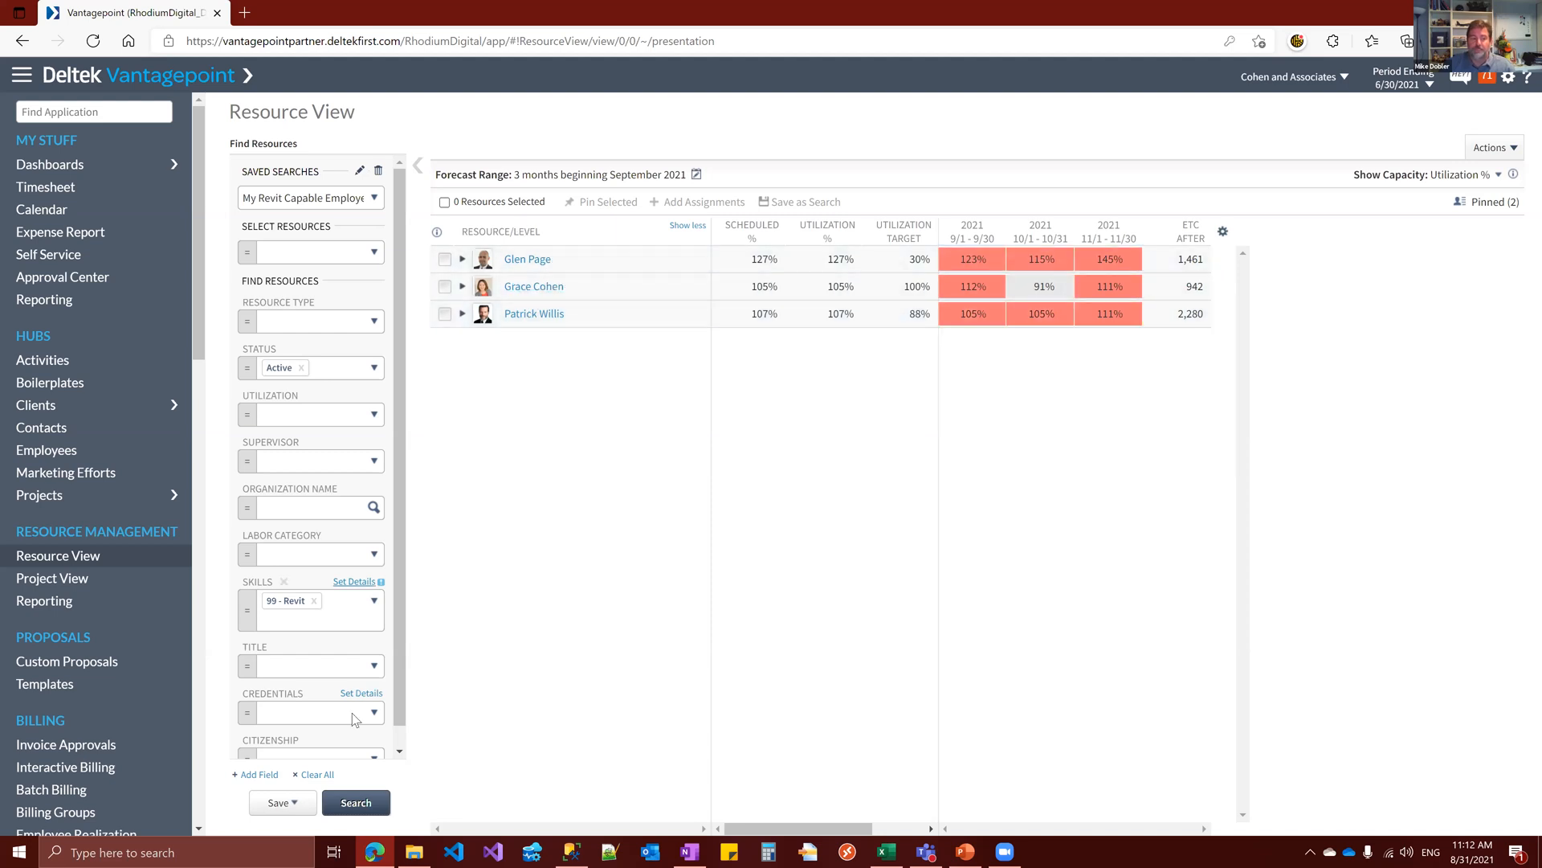
Save the refined resource search as a new search named My Experienced Revit Employee
click(290, 803)
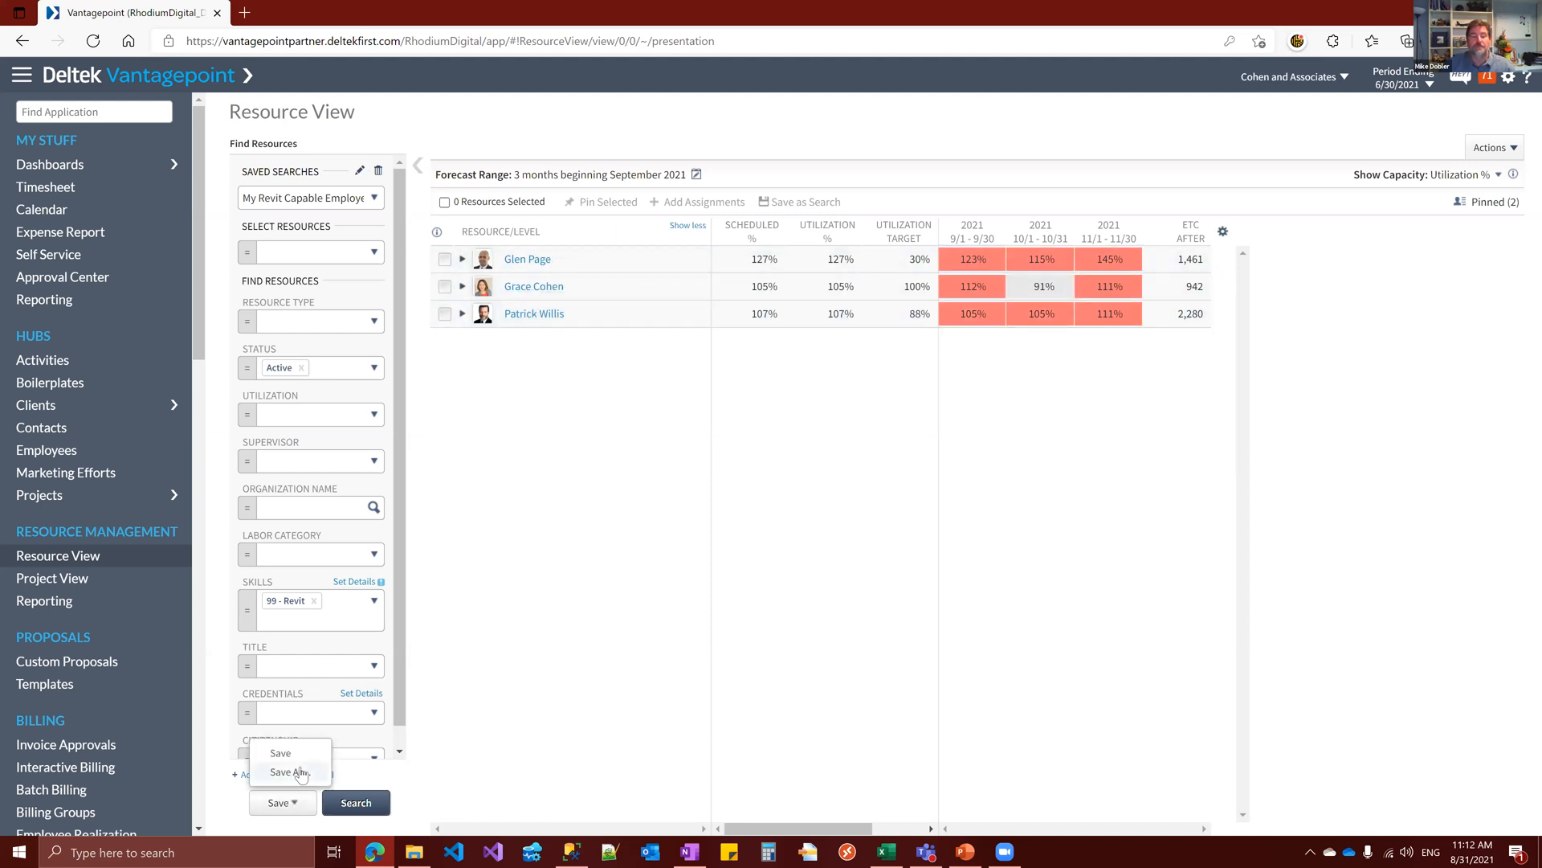
click(301, 774)
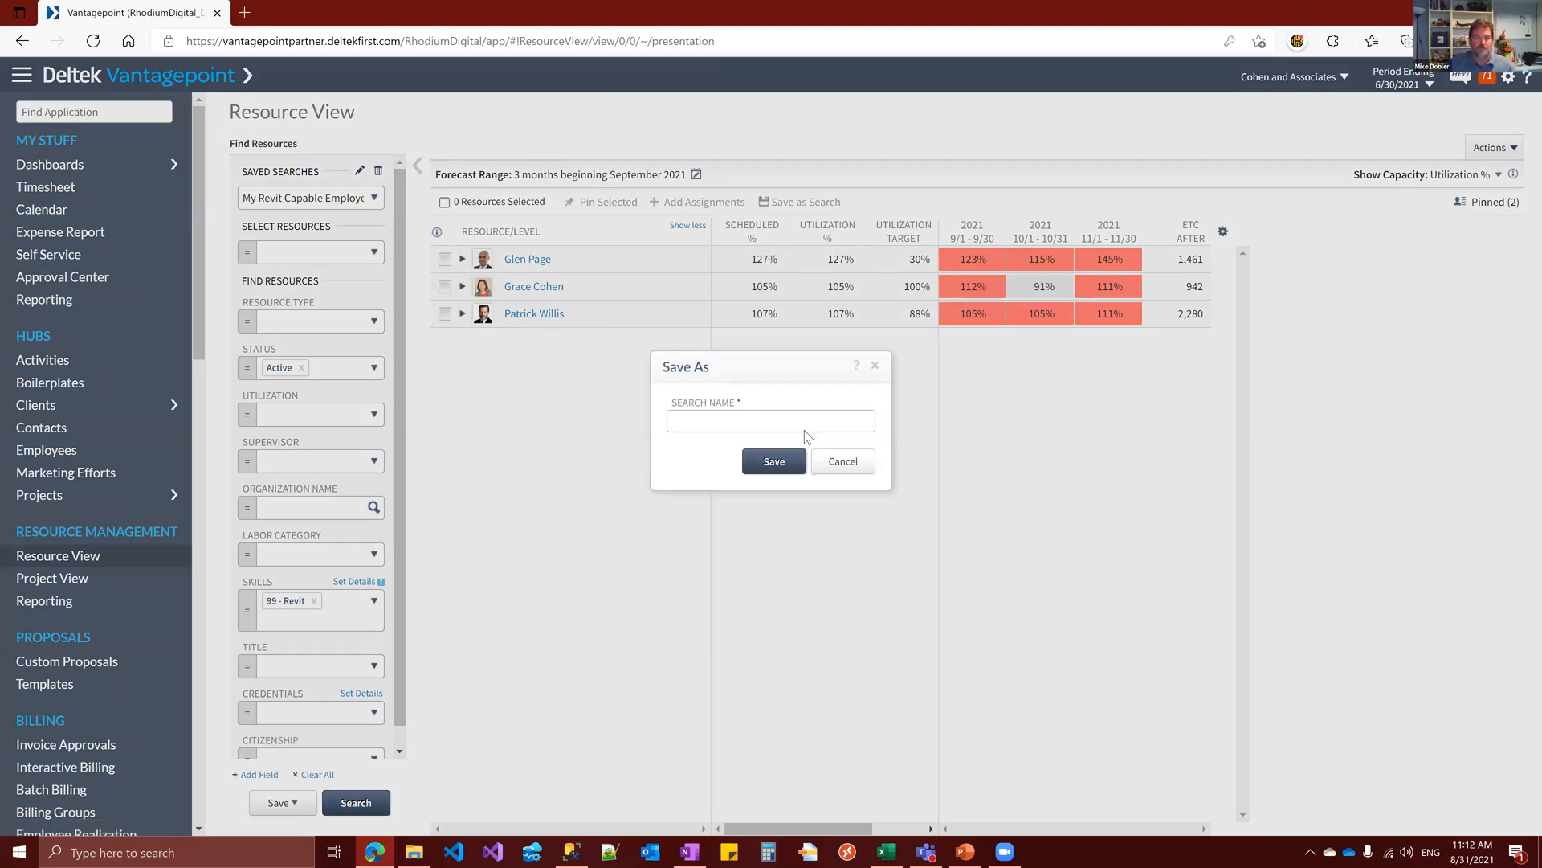
click(803, 430)
text(My Experienced Revit Employee)
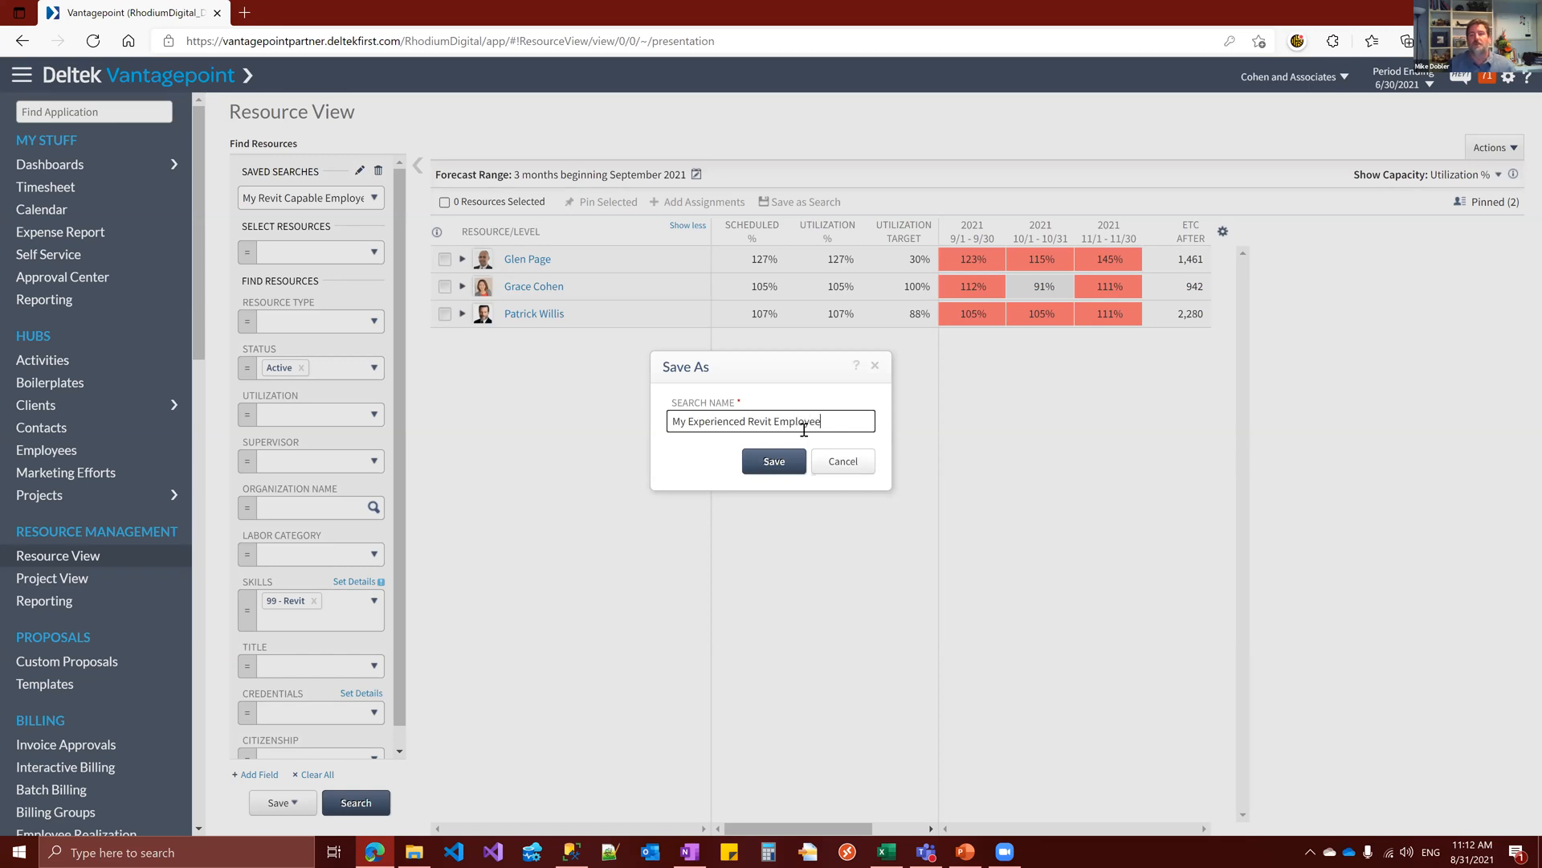
click(788, 460)
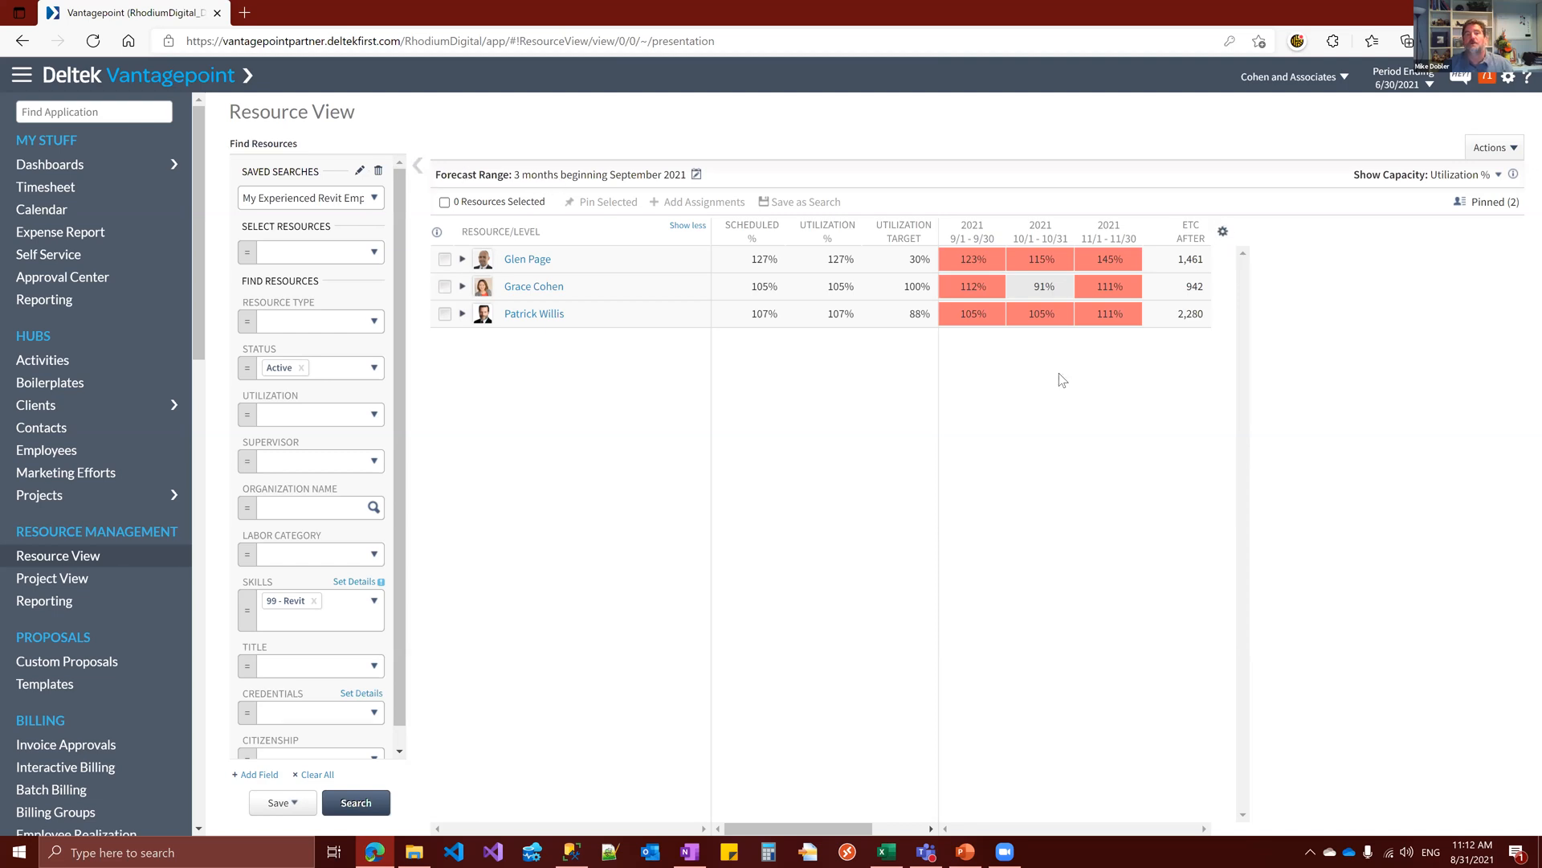
In the grid settings, group the resources by Office and keep projects sorted by Name
click(1222, 232)
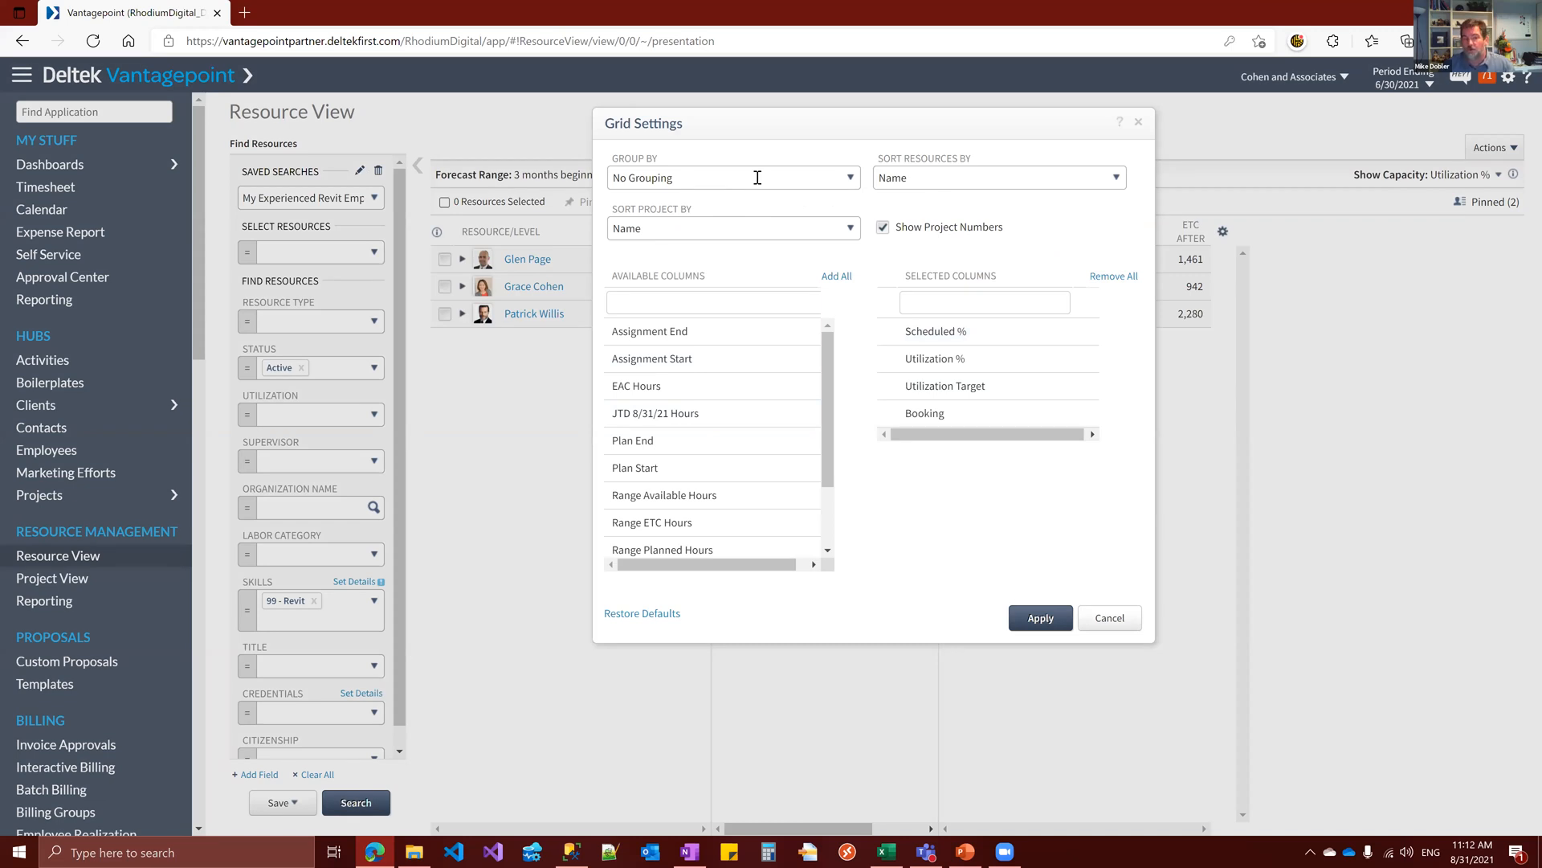
click(850, 176)
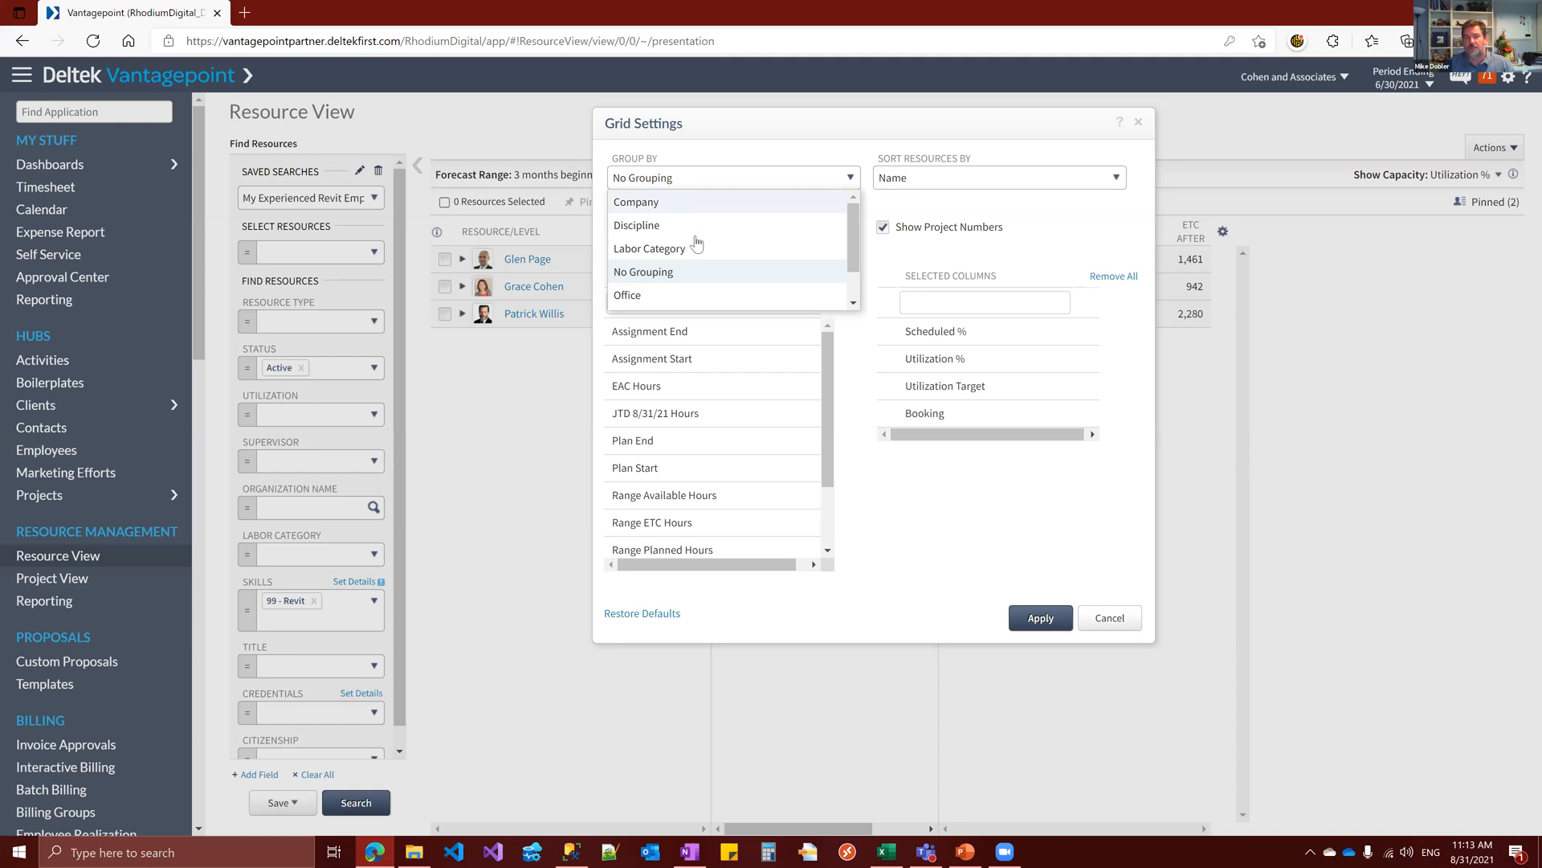
scroll(854, 235, down, 1)
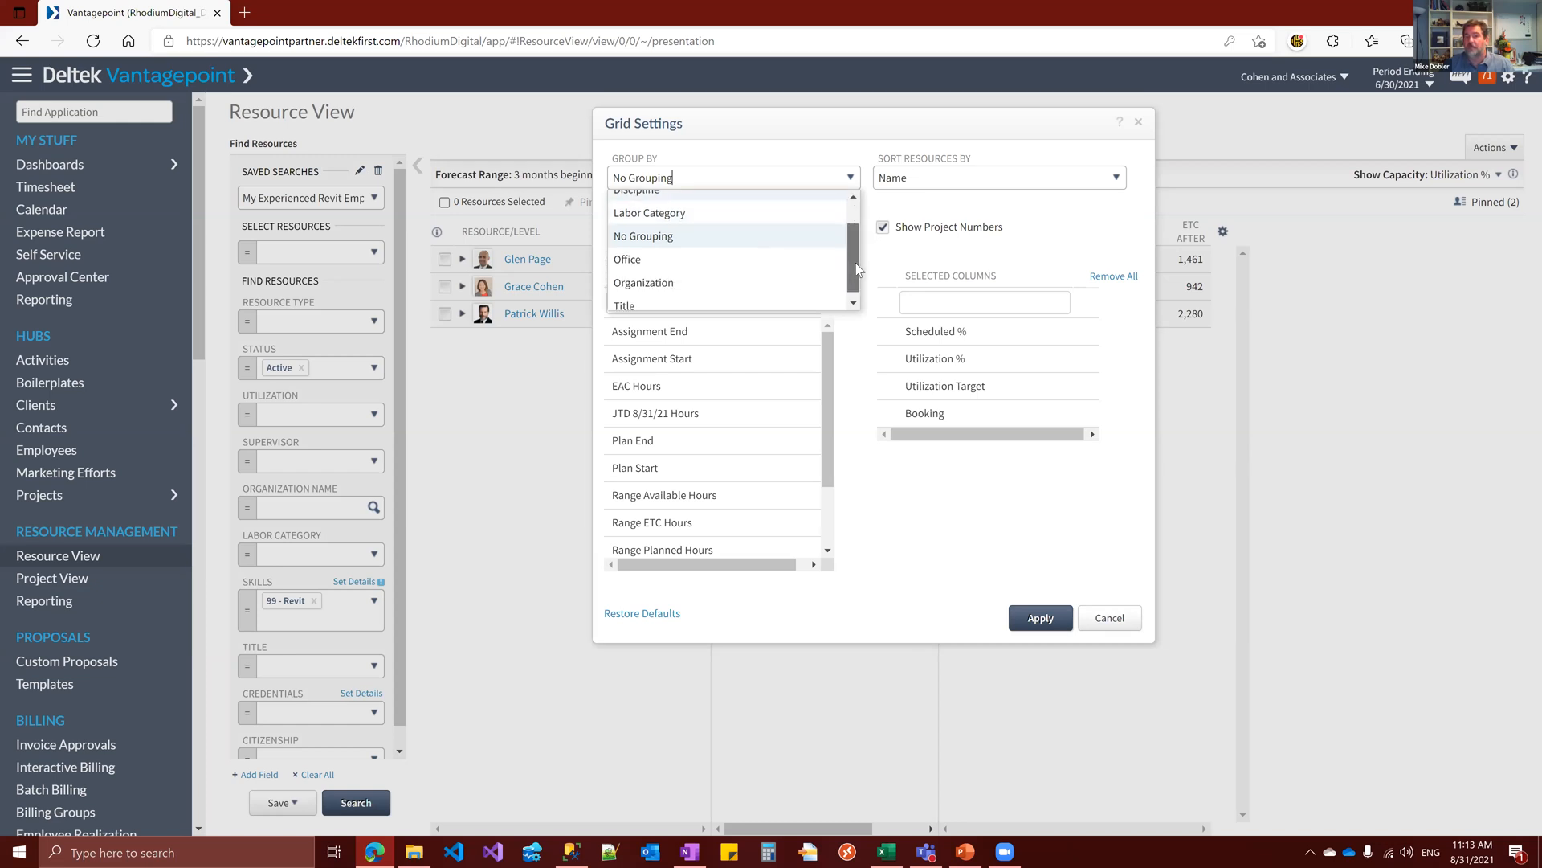
click(697, 254)
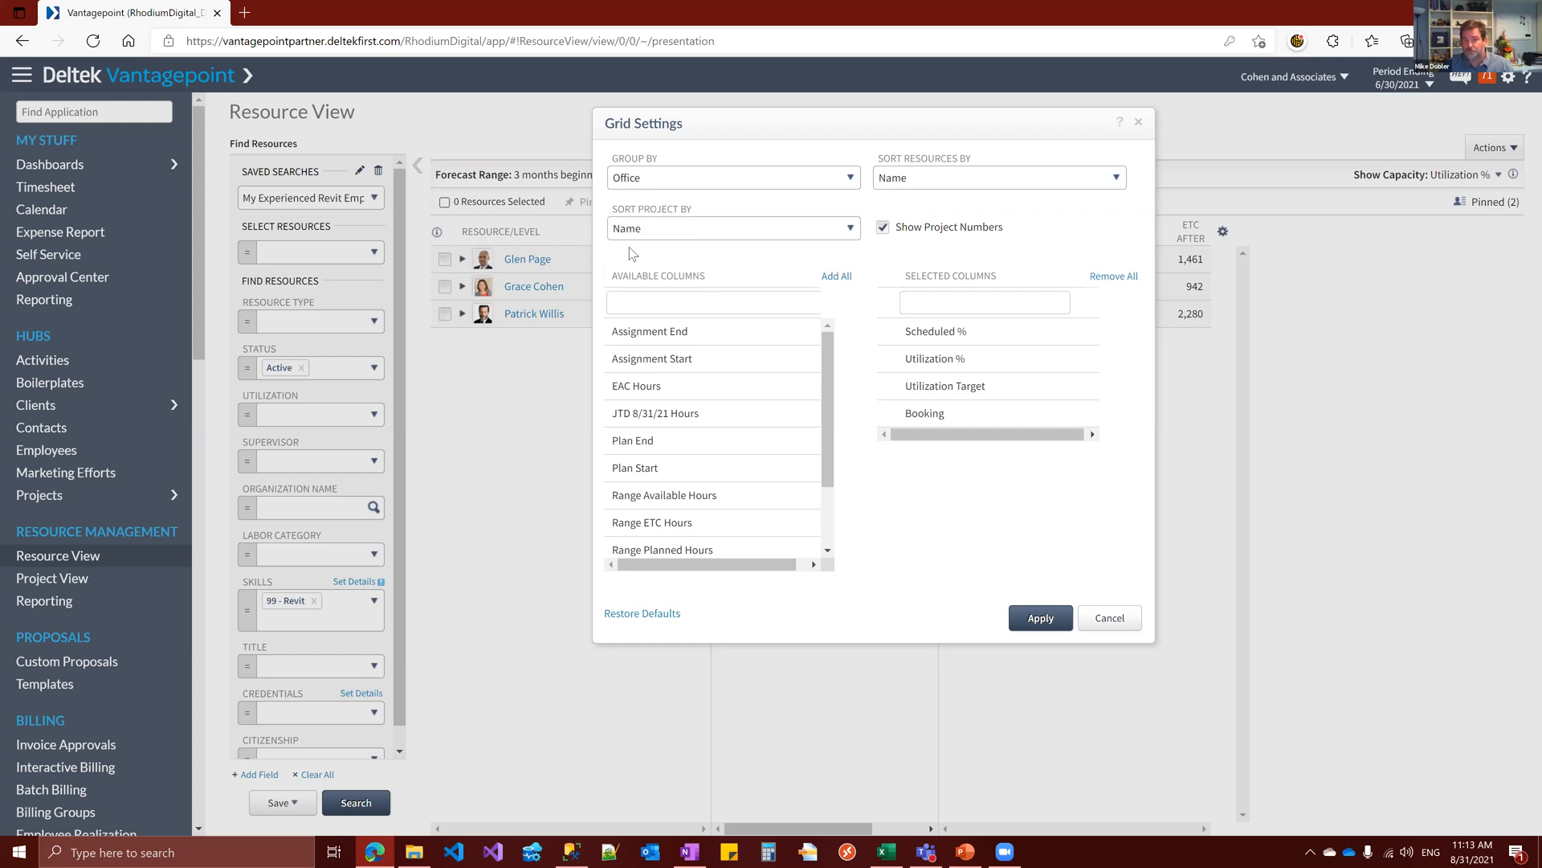
click(850, 230)
click(852, 233)
click(850, 231)
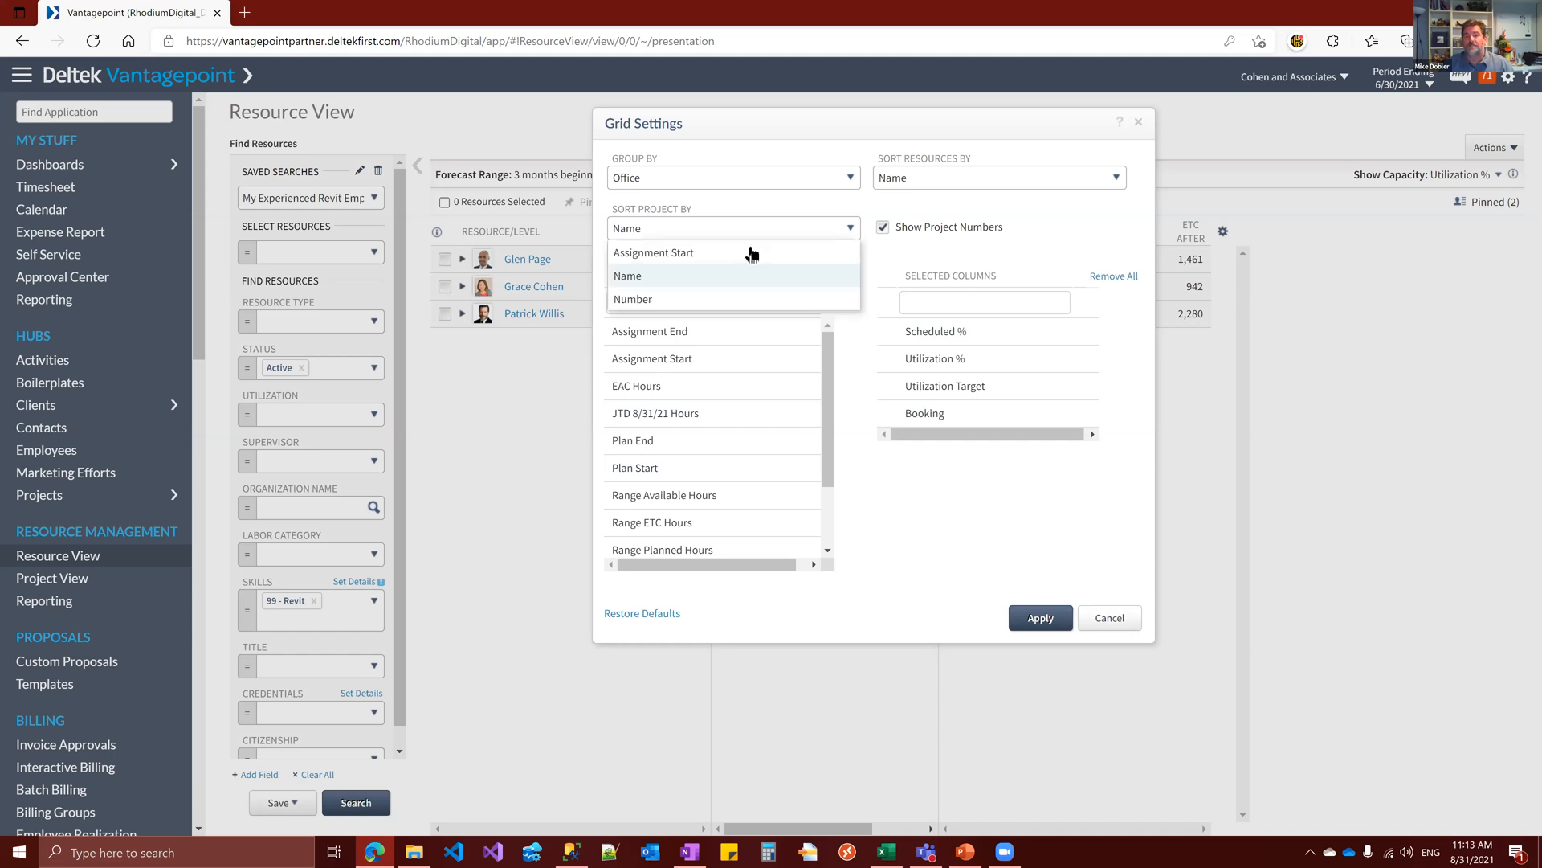
click(1050, 242)
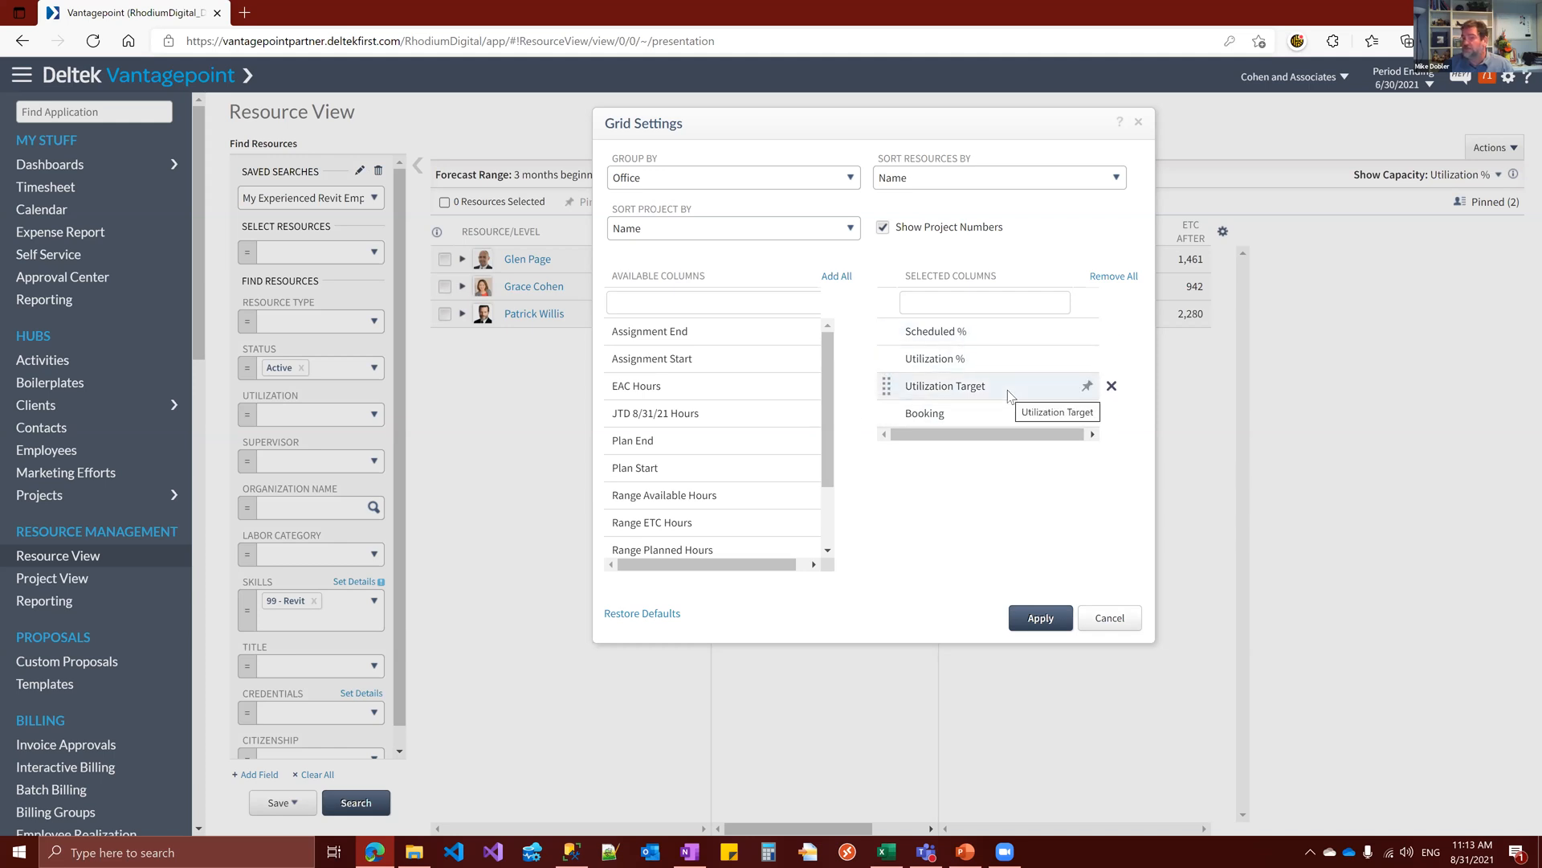
Add Total ETC Hours to the grid's selected columns and apply the grid settings
scroll(824, 484, down, 1)
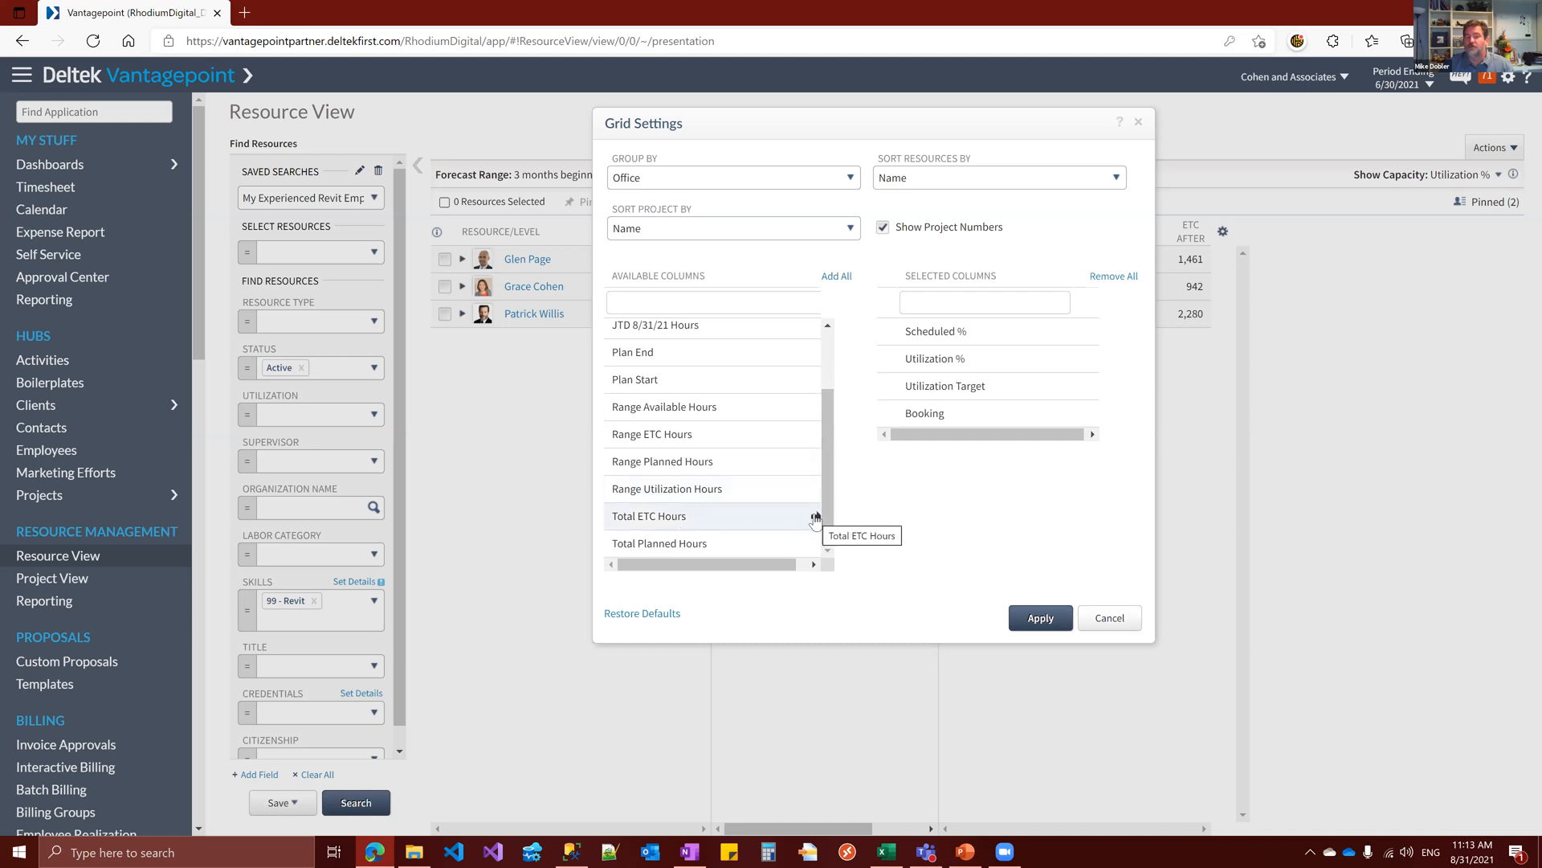
click(815, 516)
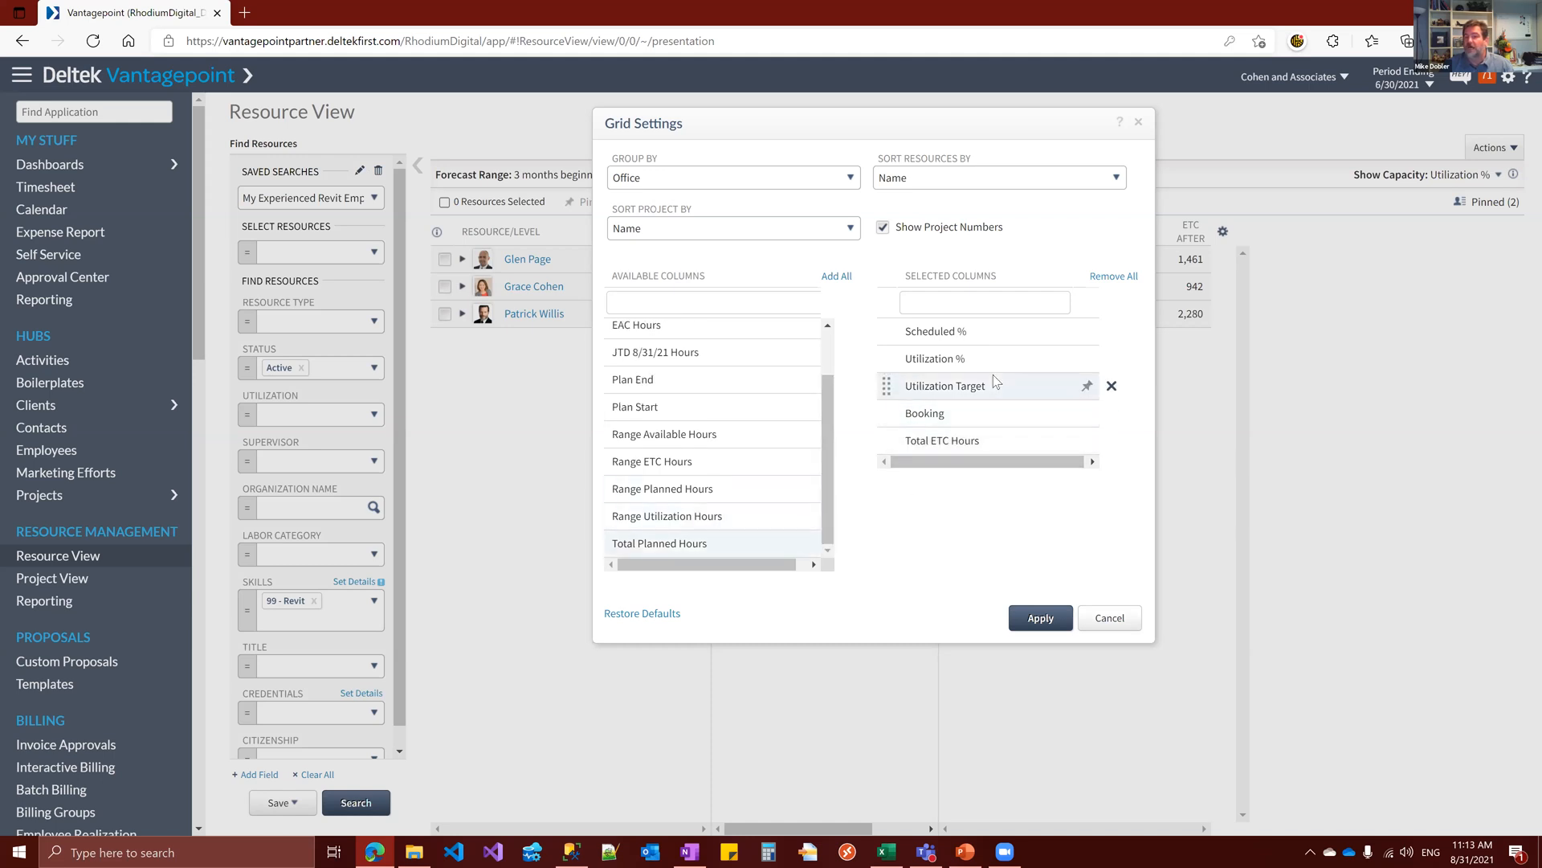
click(1038, 623)
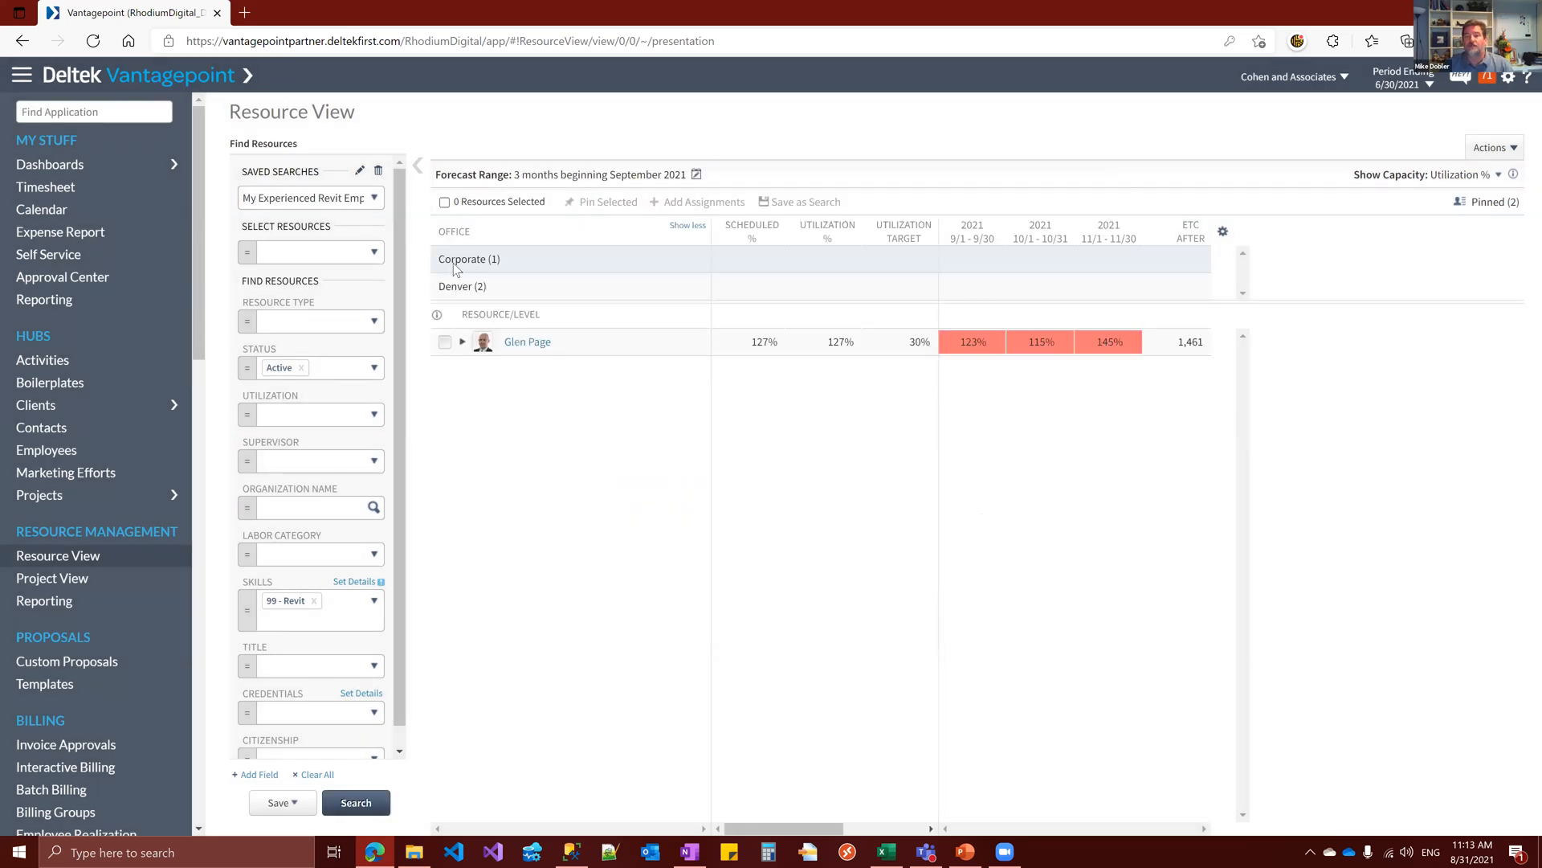
Compare the resources in the Corporate and Denver office groups, finishing on Denver with the Total ETC Hours column in view
click(452, 286)
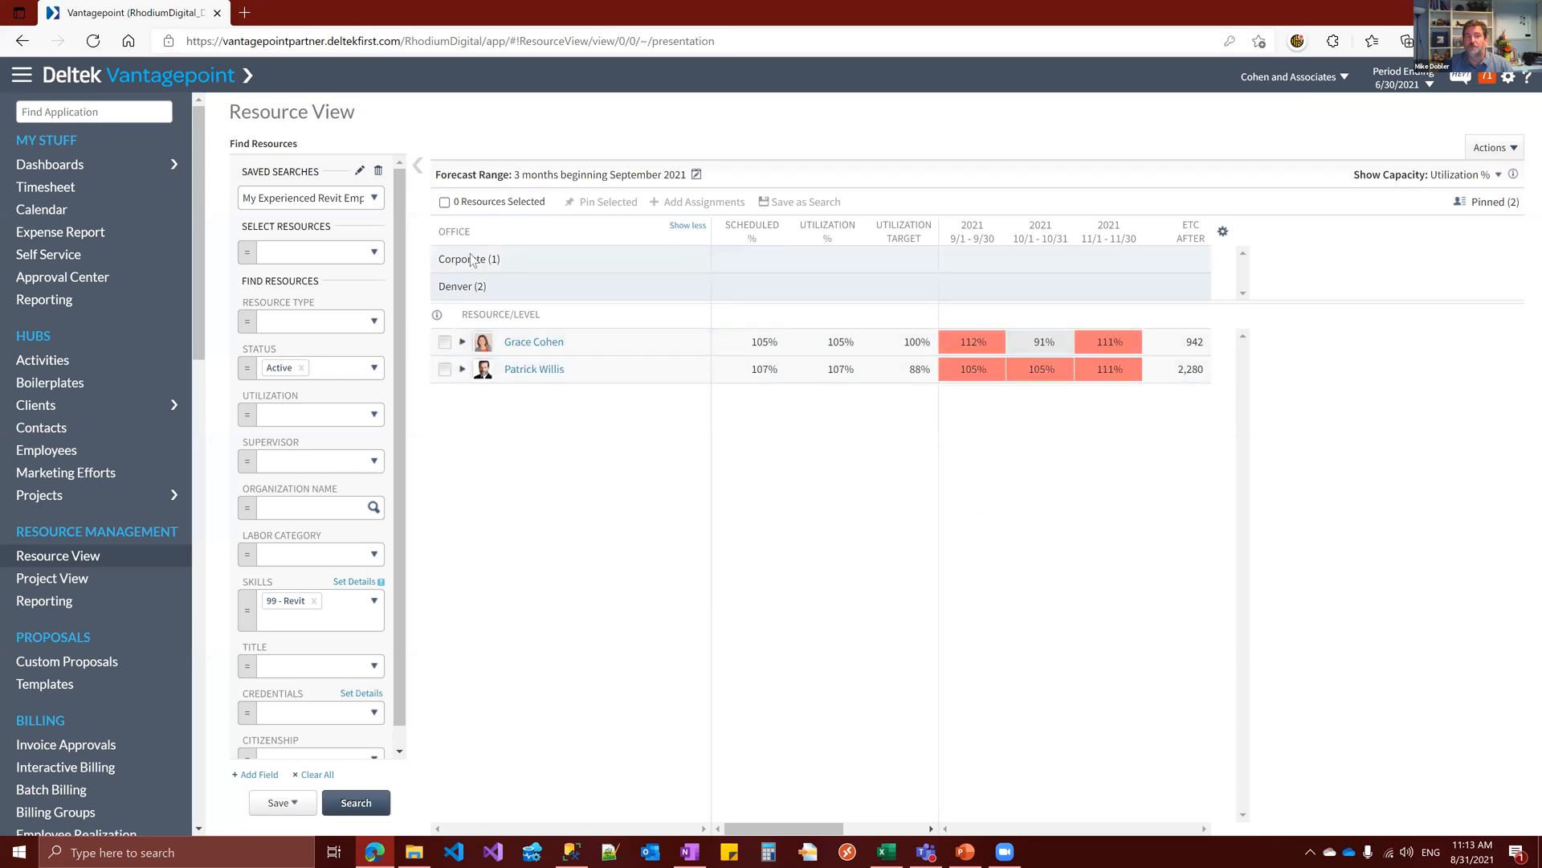
click(470, 260)
click(452, 288)
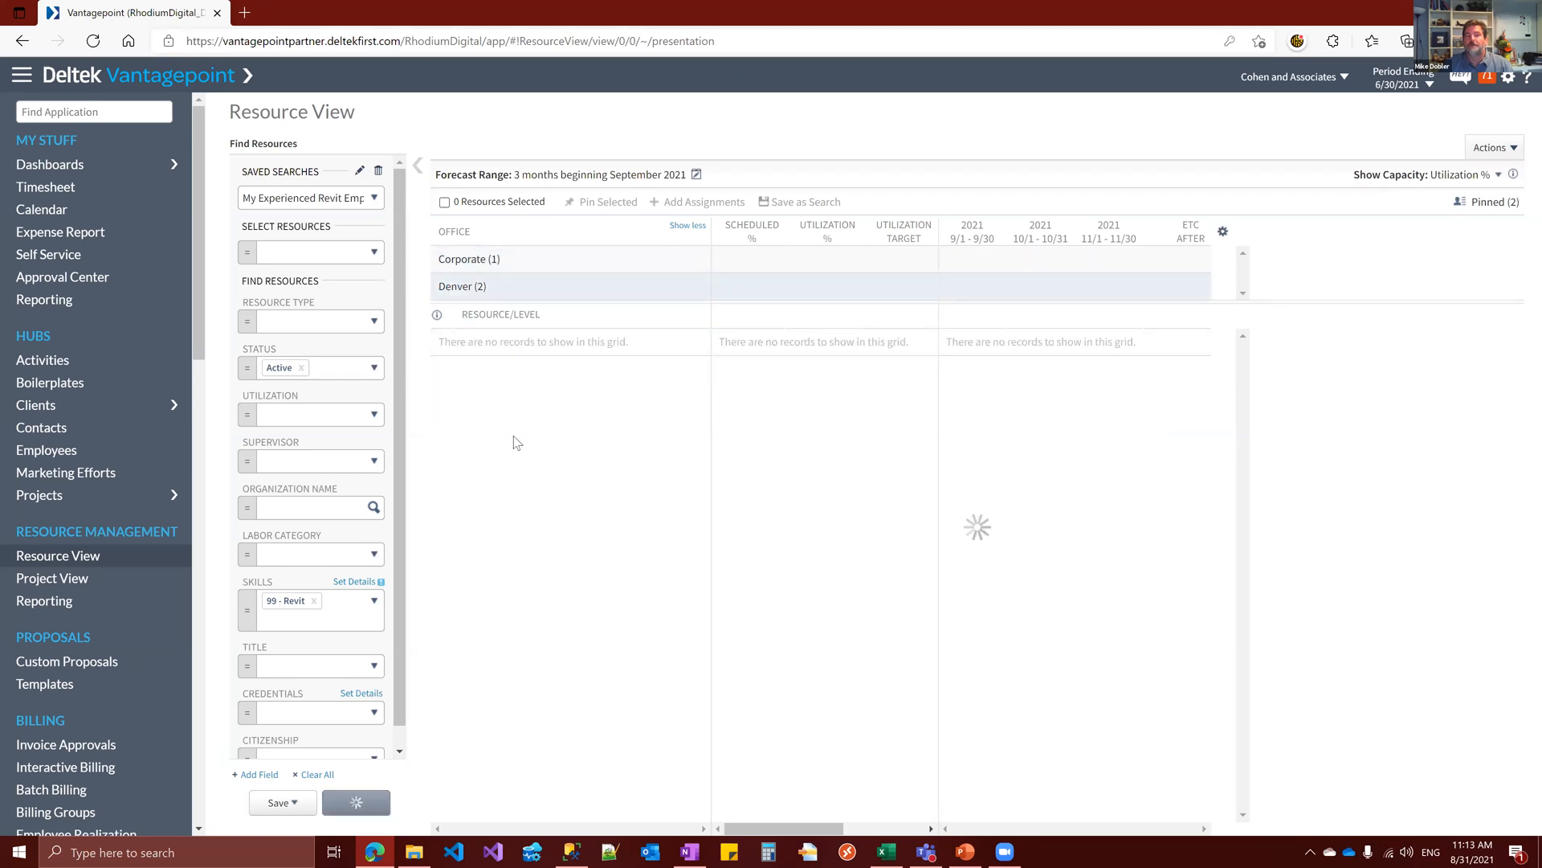
drag(832, 827, 913, 828)
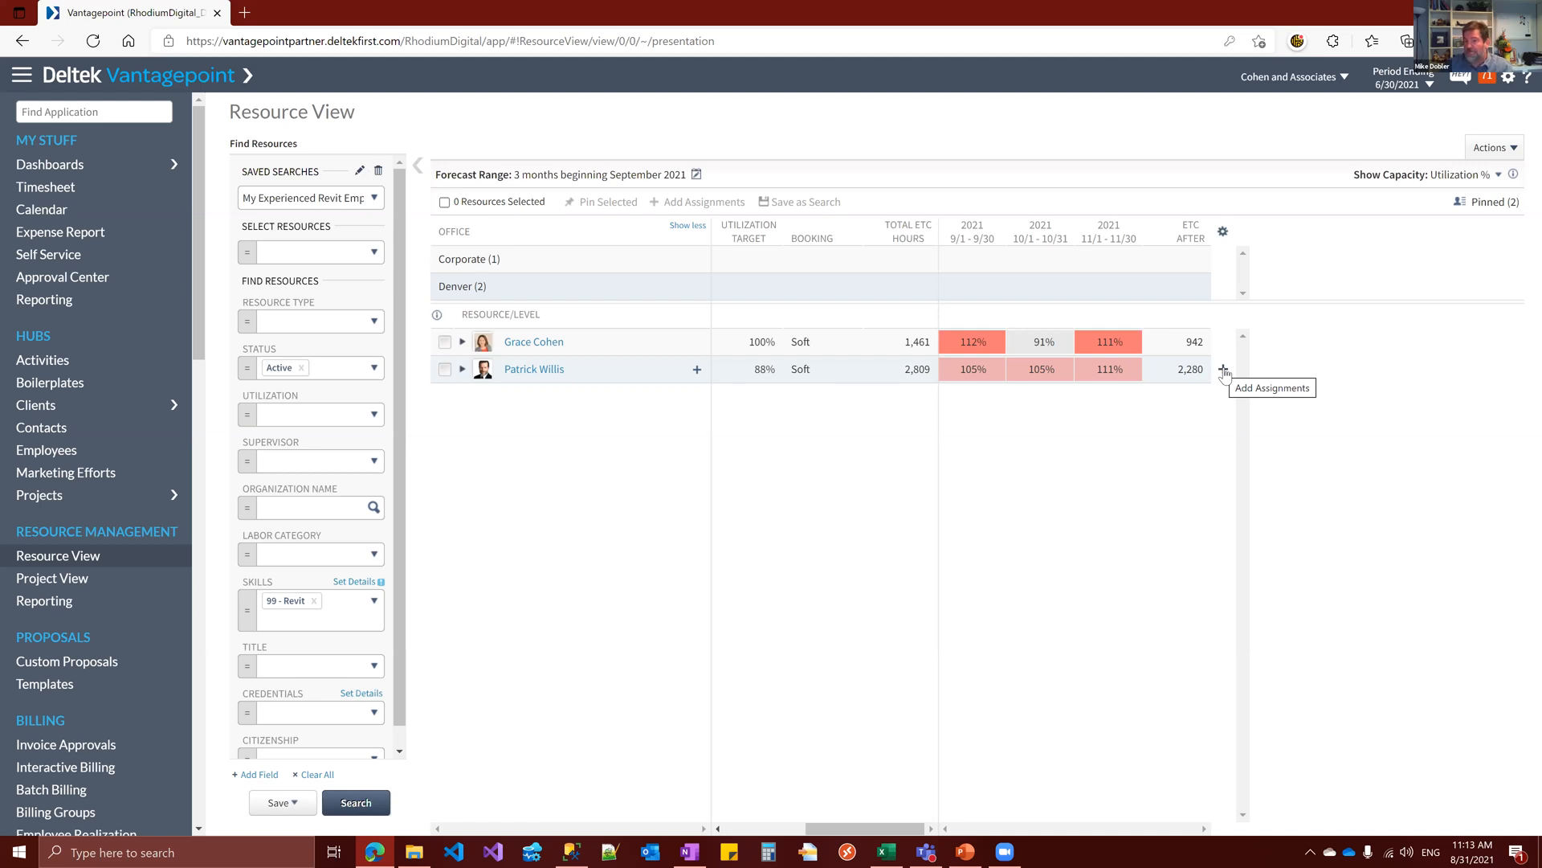
Start adding an assignment for the Denver resource with the 88% target, selecting the Design Development phase of Adelphi Research Lab
click(1224, 369)
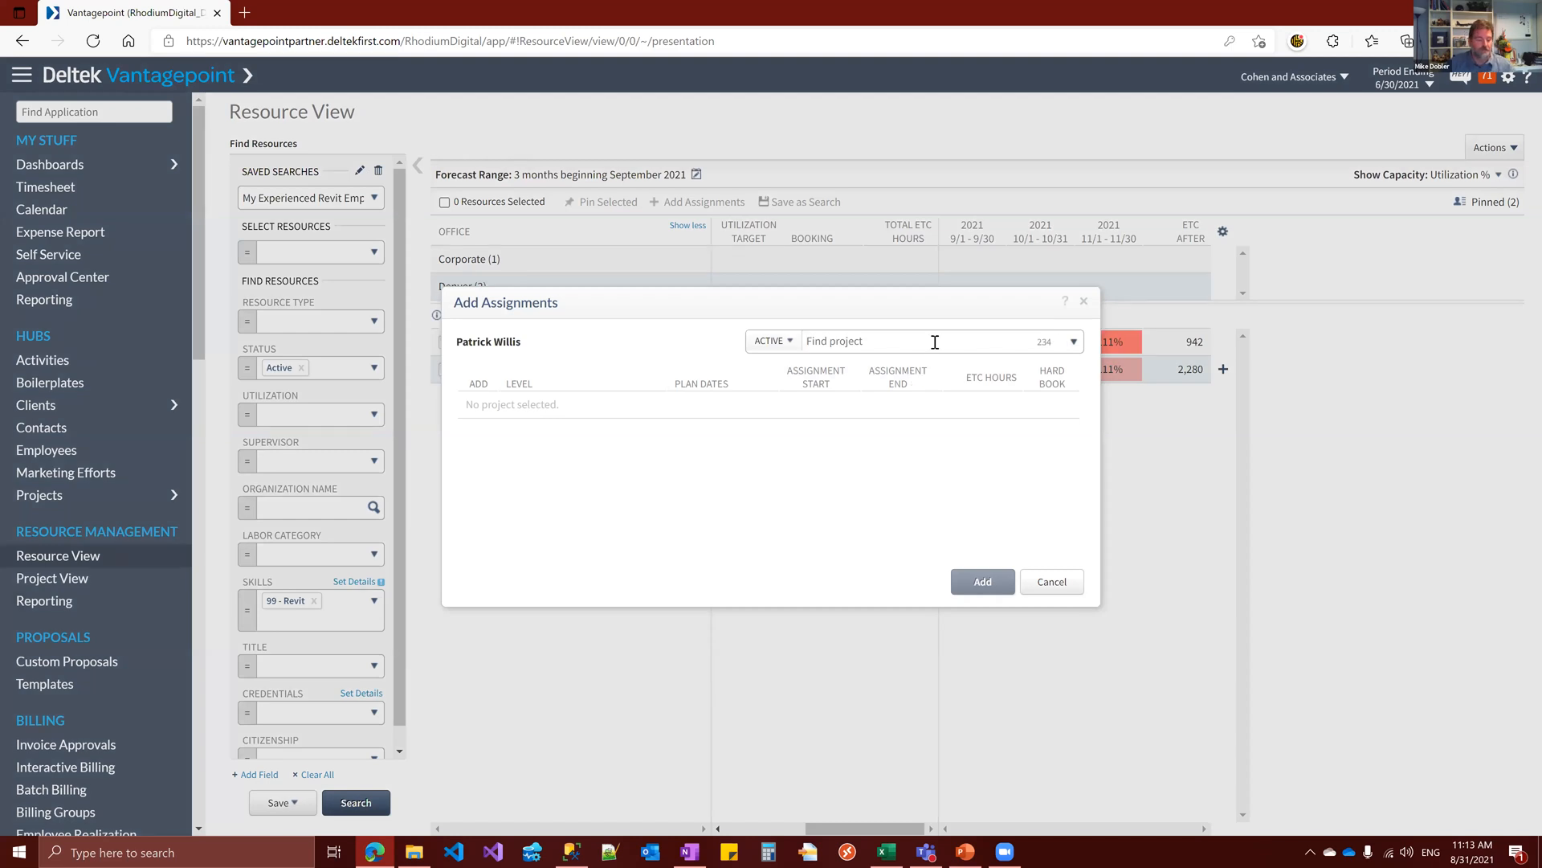
text(adel)
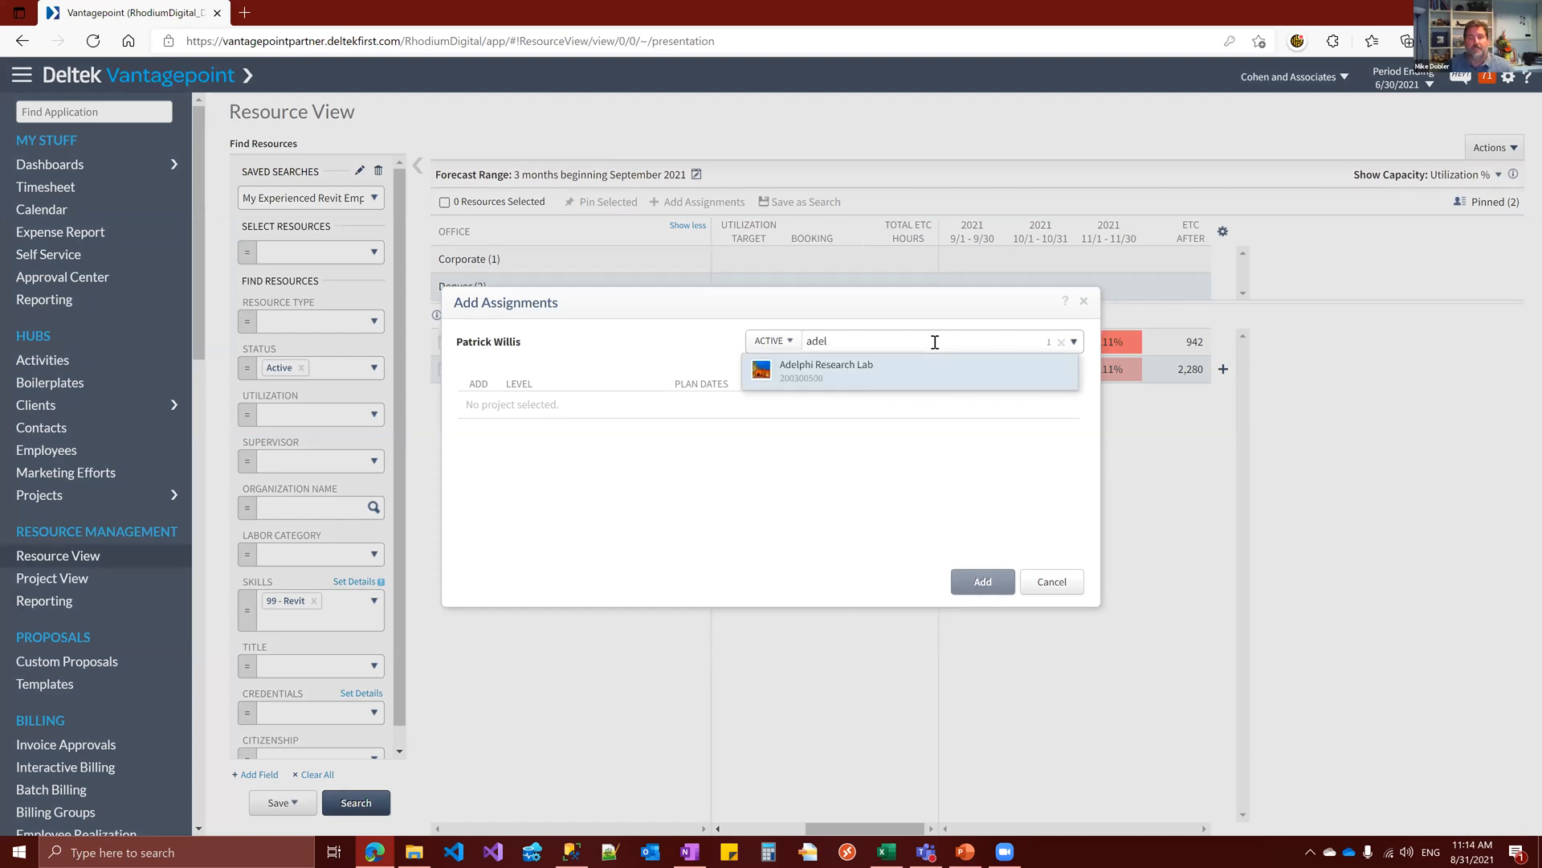
click(875, 382)
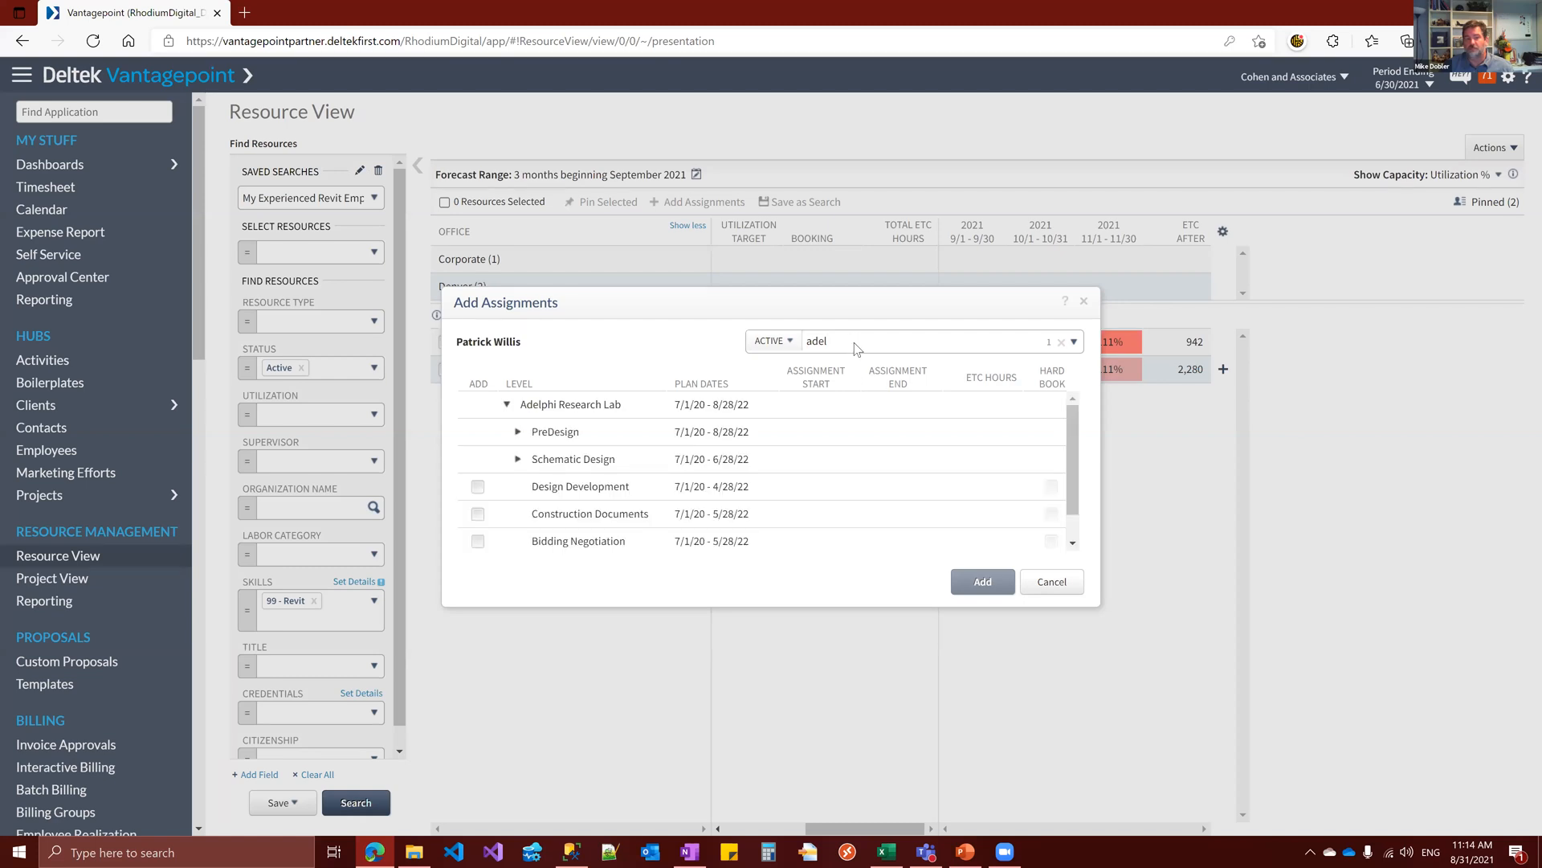
click(477, 486)
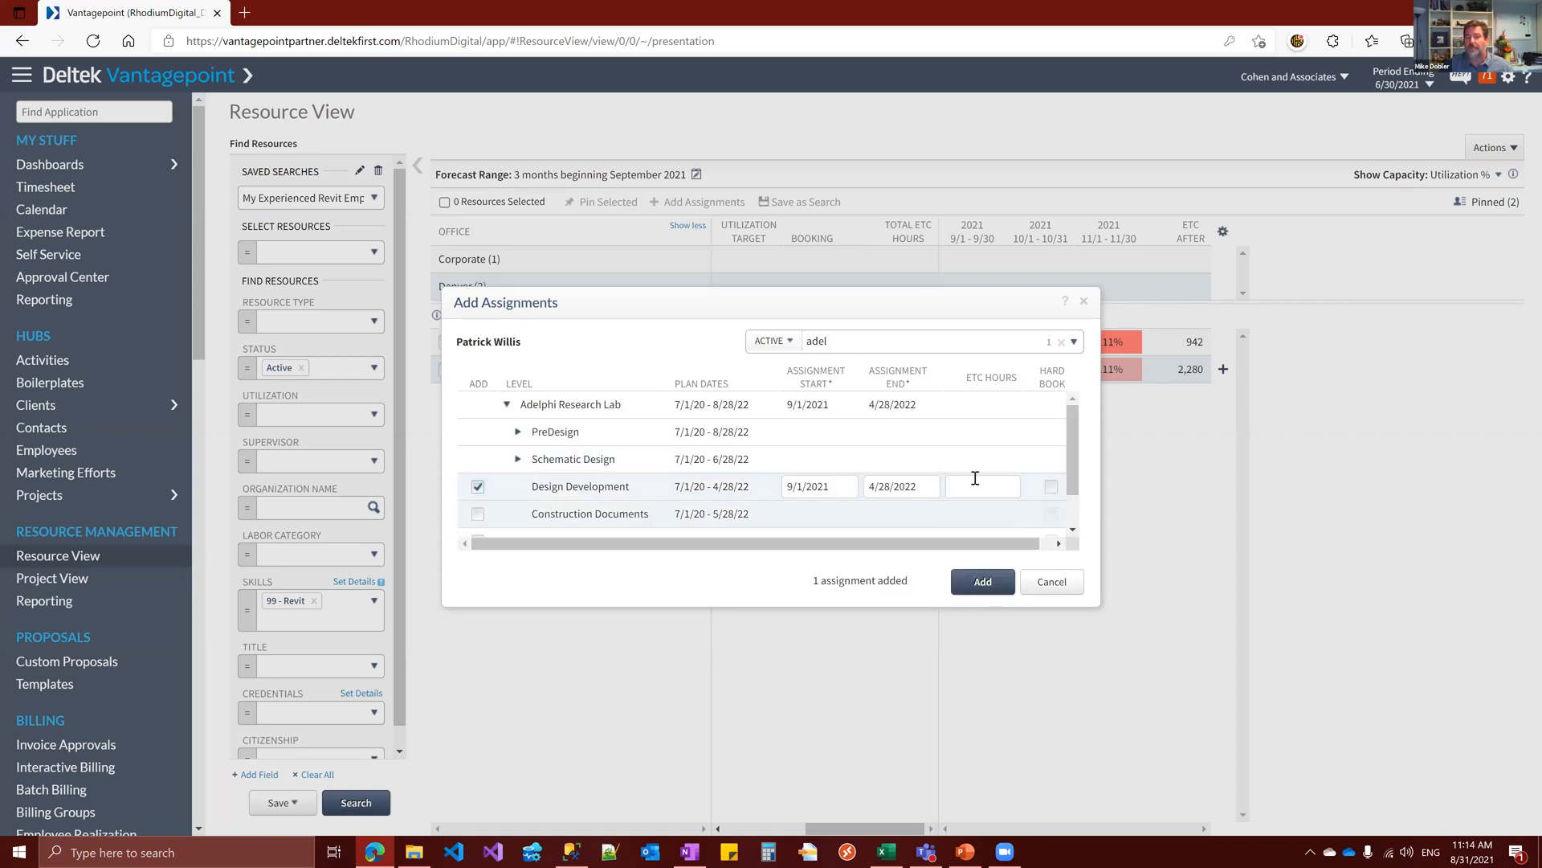
Set the assignment end to 9/15/2021 with 20 hard-booked ETC hours, add it, and expand that resource's project list
drag(879, 546, 996, 549)
click(908, 485)
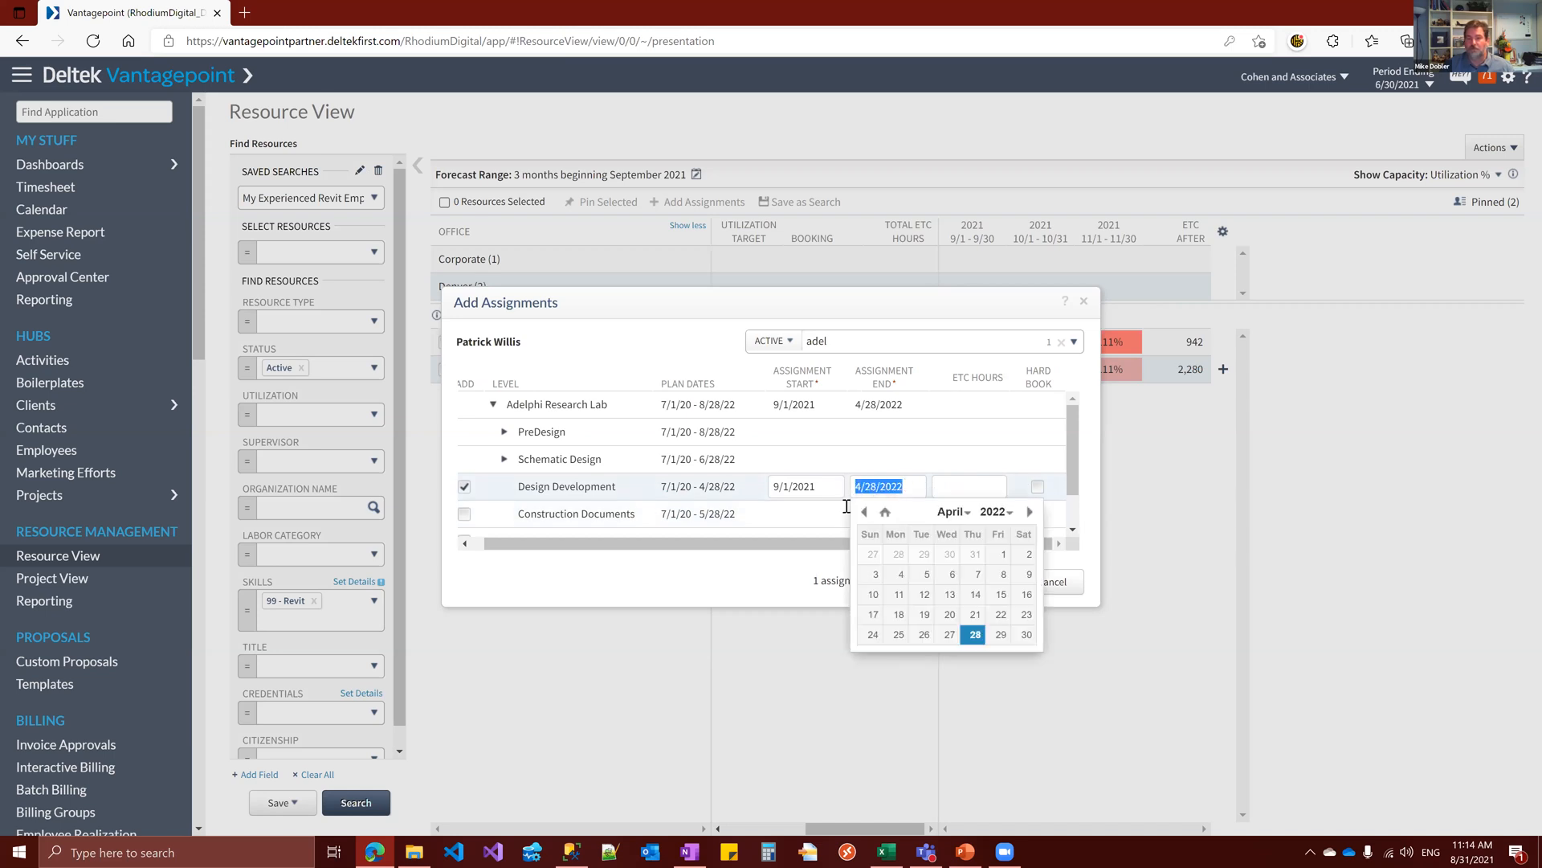
text(9/15/2021)
key(Tab)
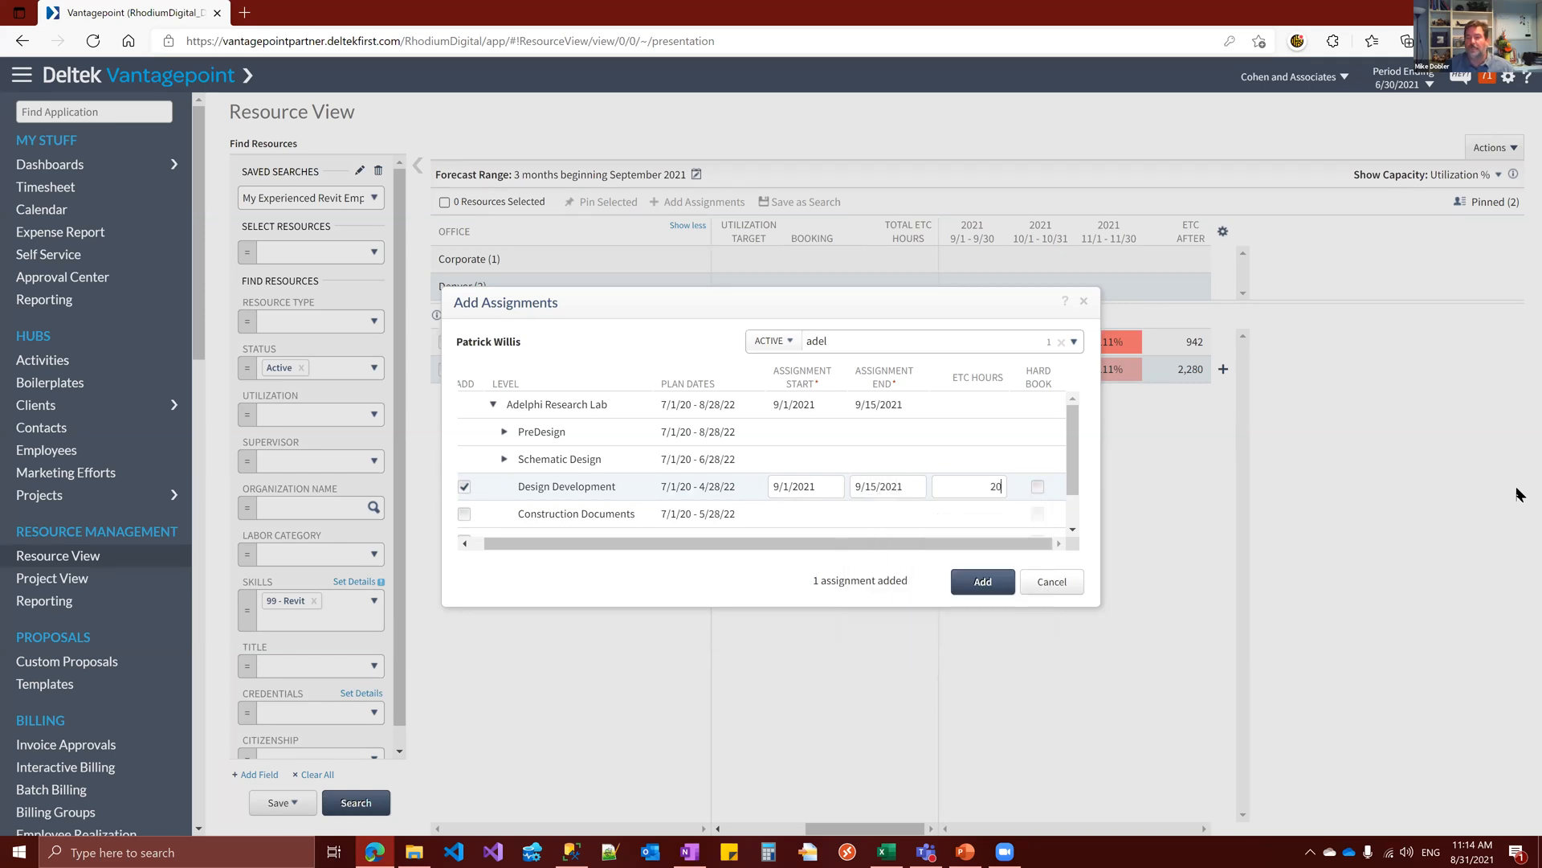
click(1038, 486)
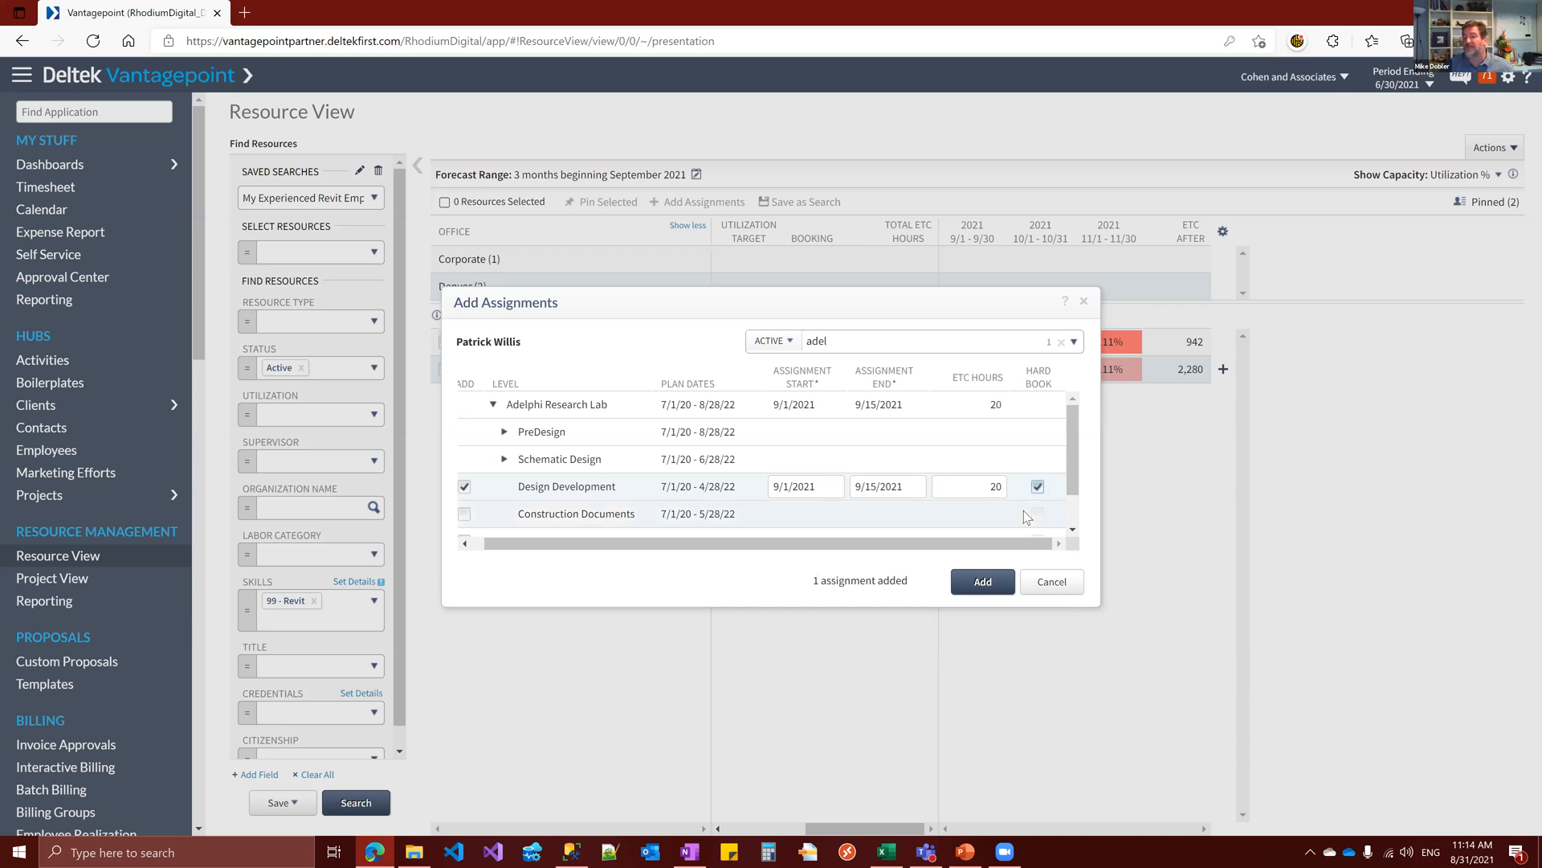
click(994, 585)
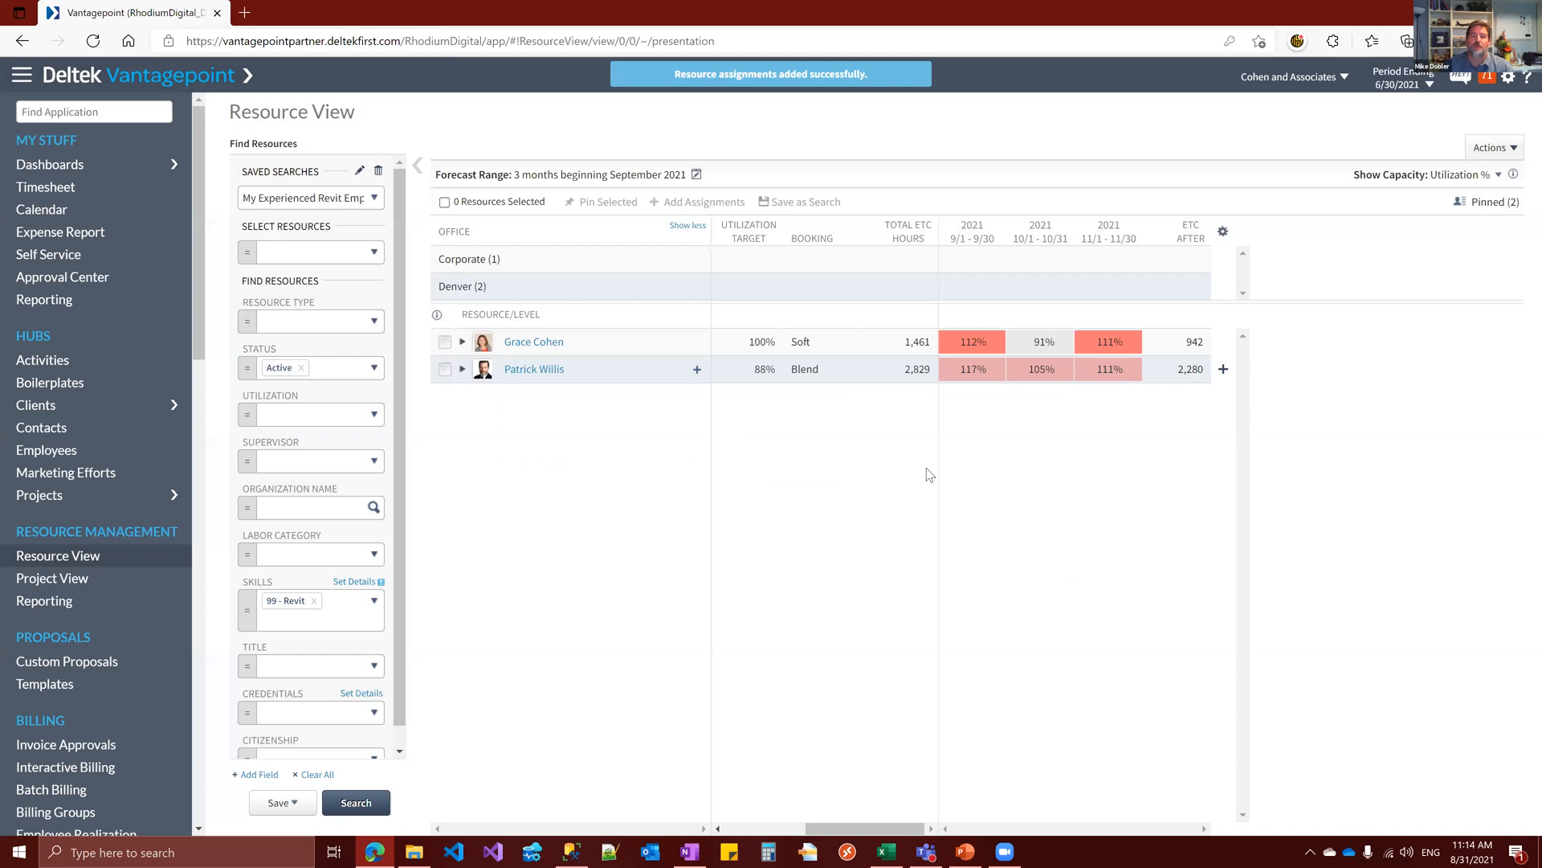
click(463, 372)
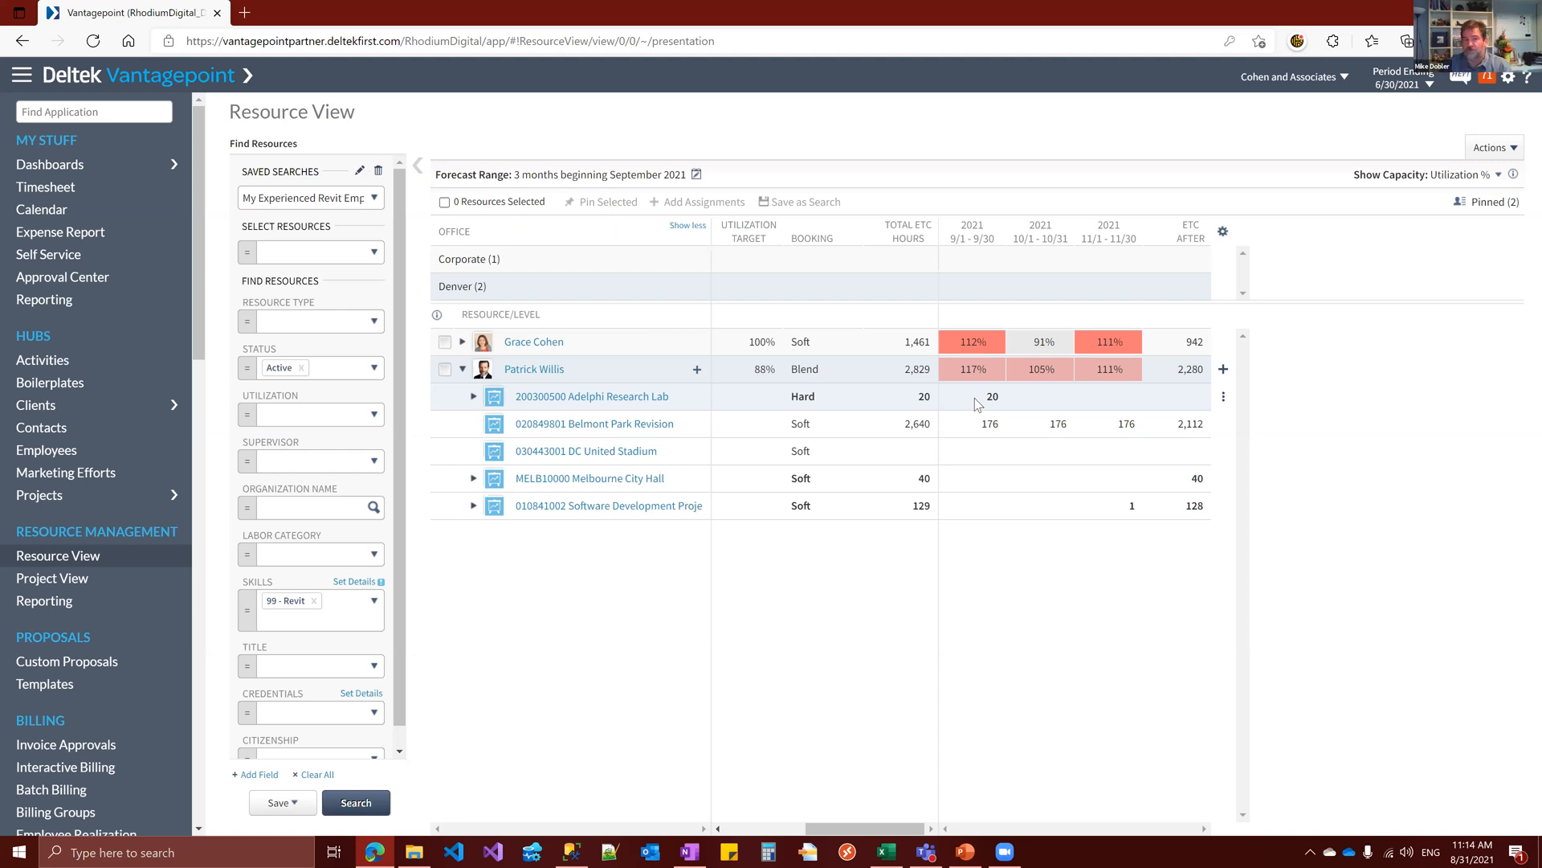
Load the Generic Resources saved search and expand the Draftsperson's projects in the No Office group
click(373, 199)
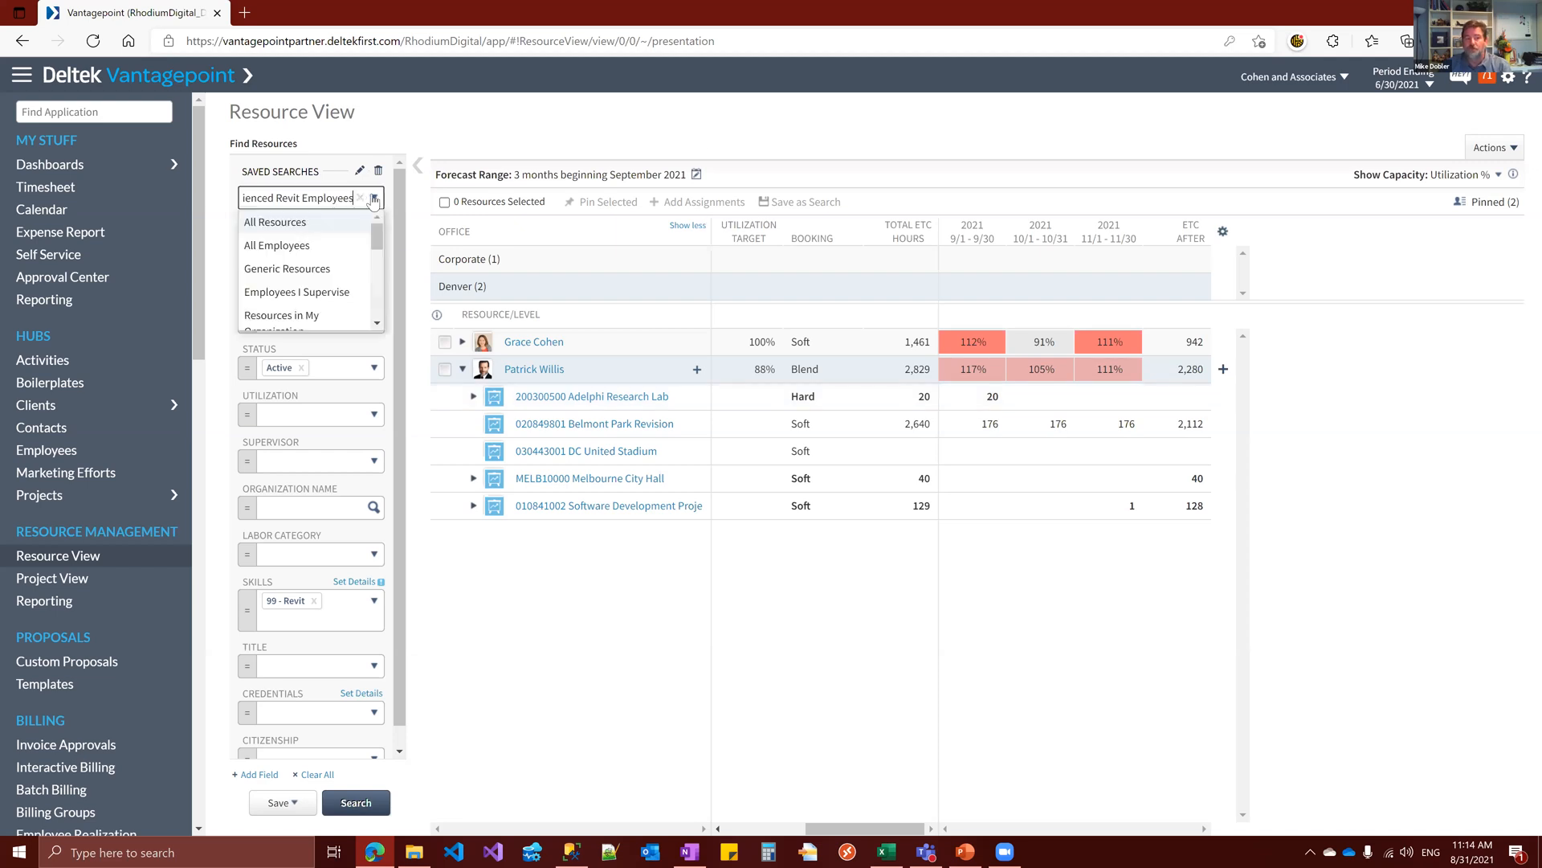
click(331, 269)
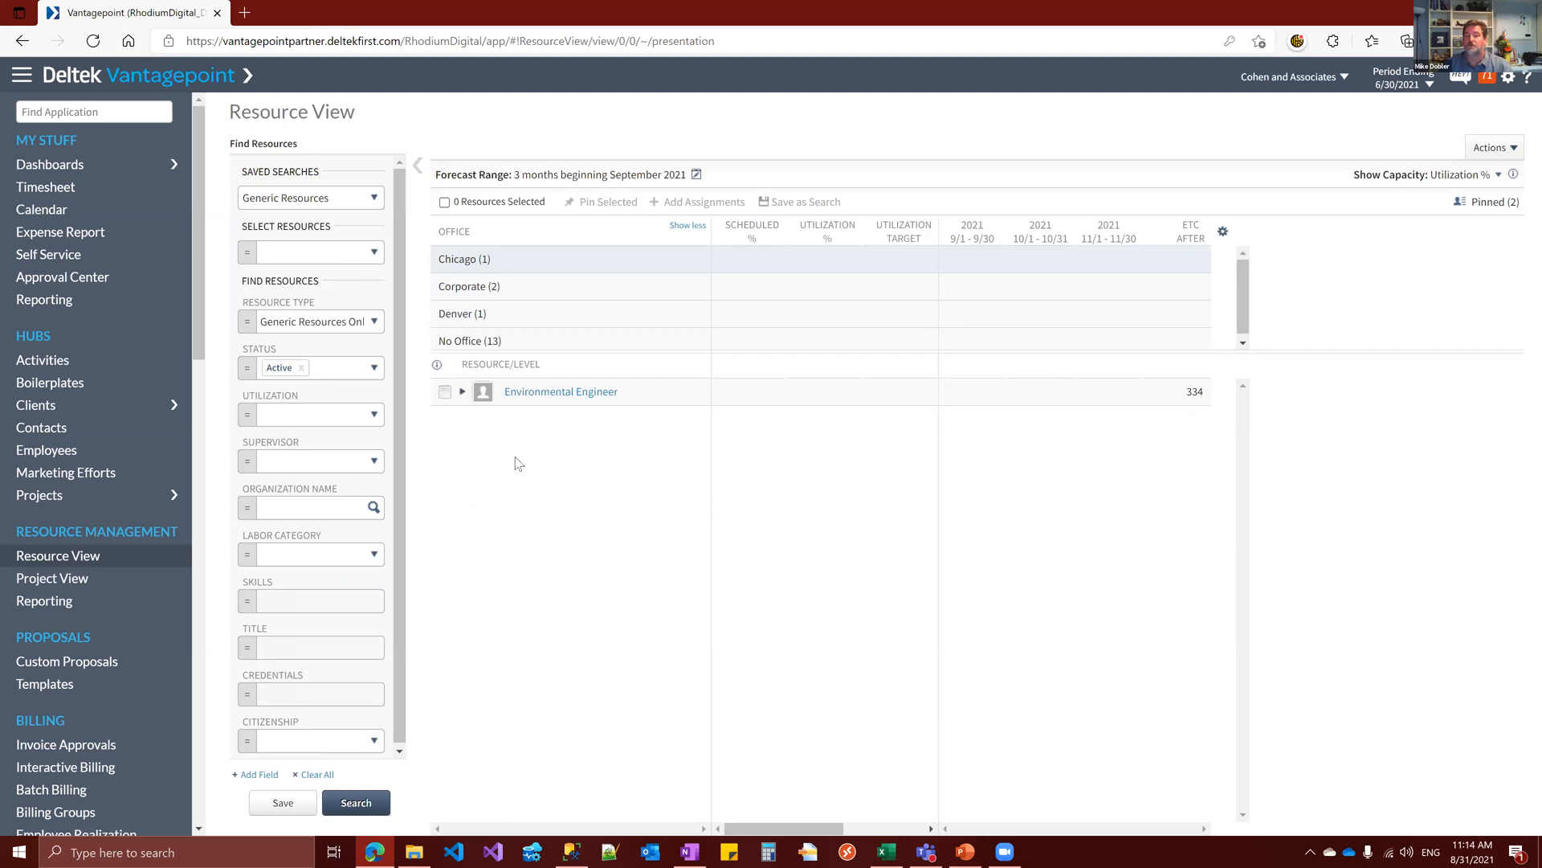
click(459, 341)
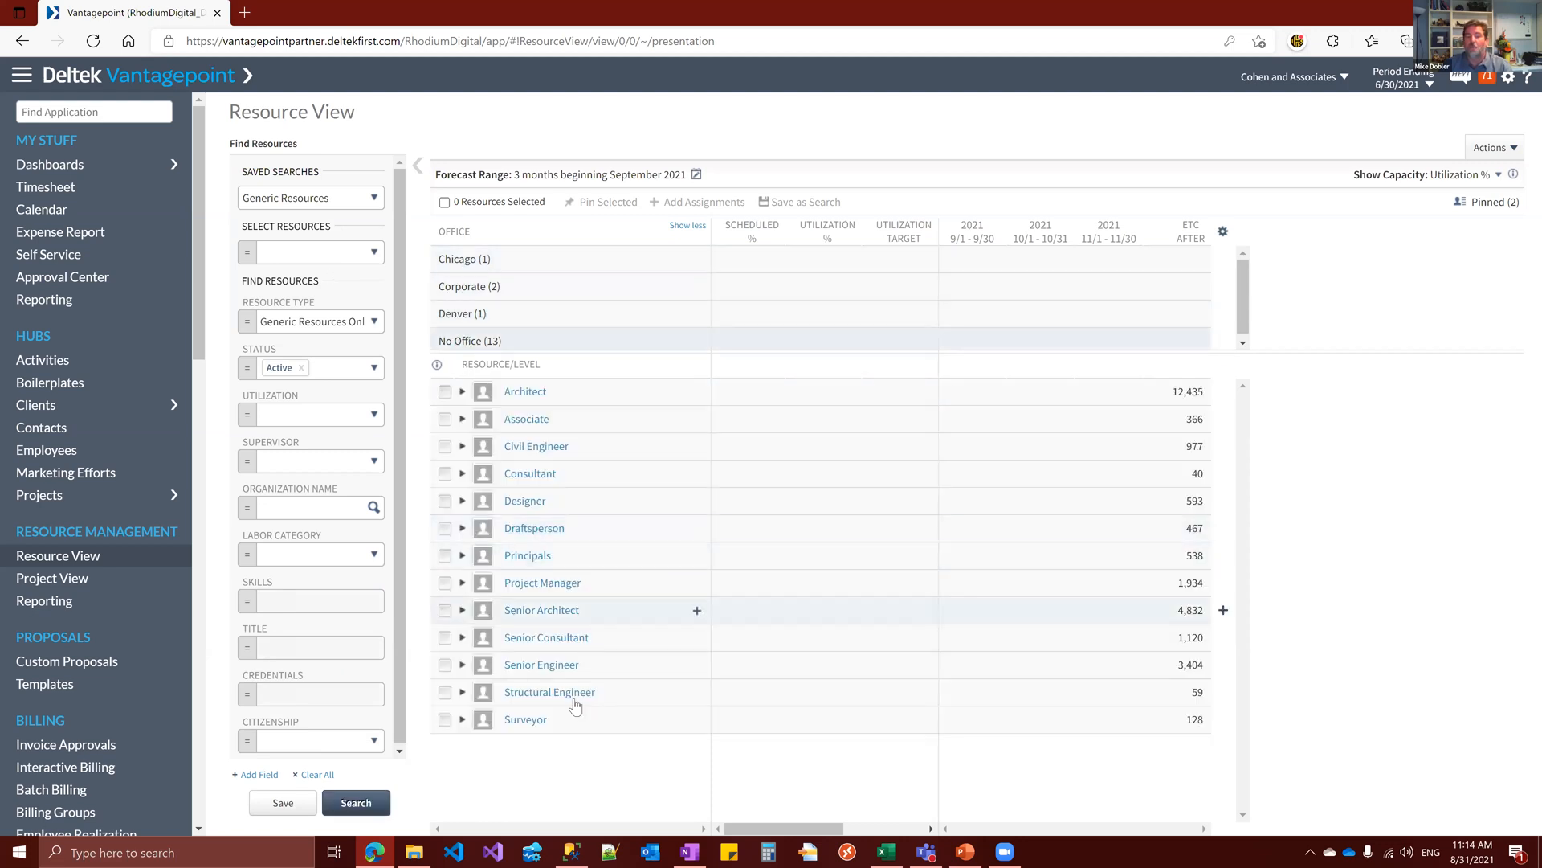
click(461, 528)
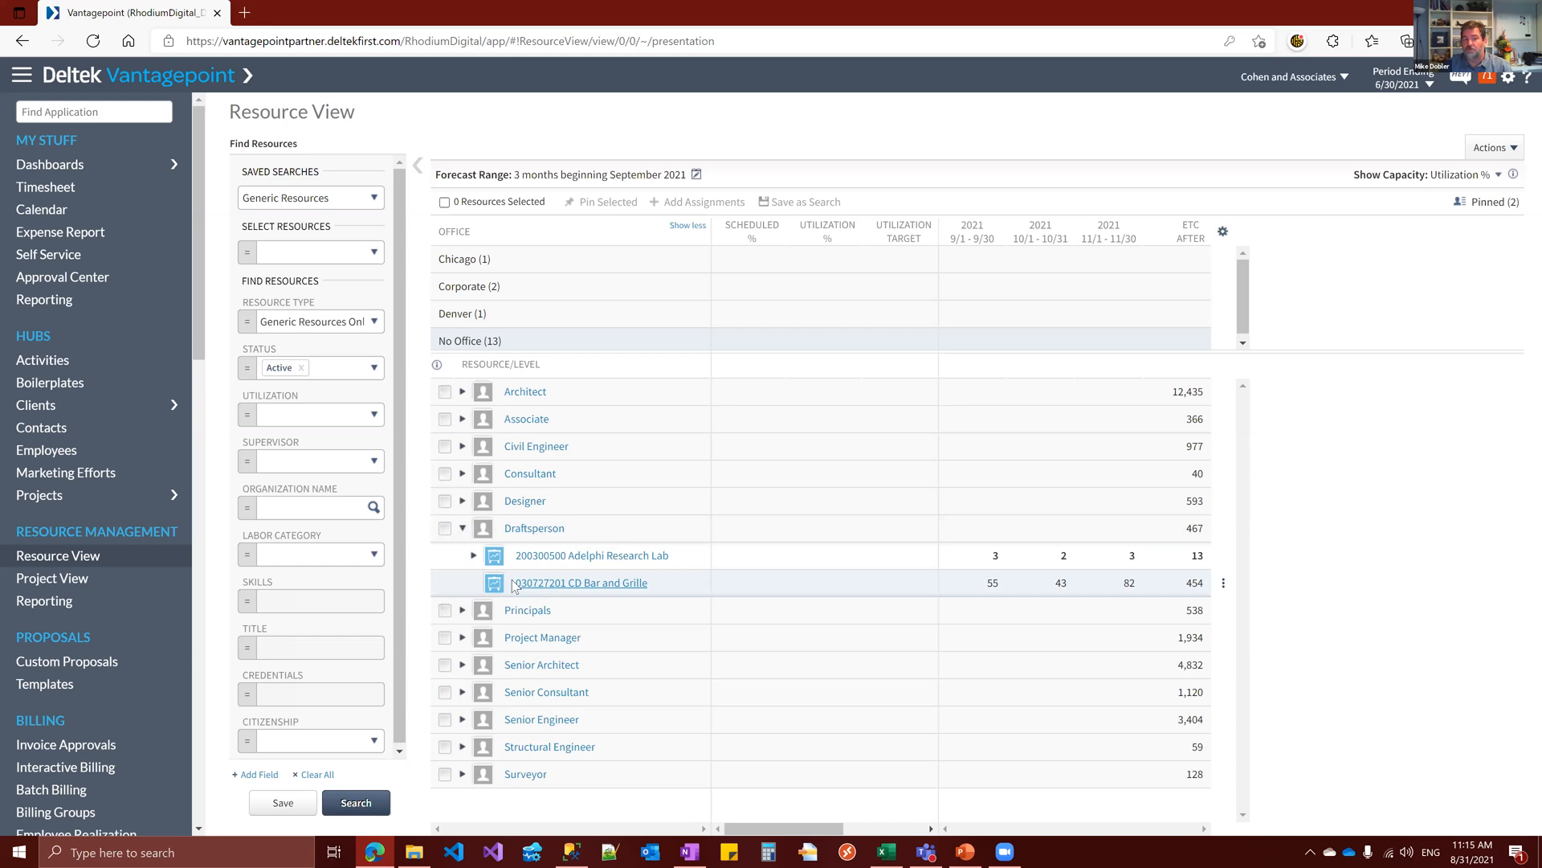
Start reassigning the Draftsperson's CD Bar and Grille assignment, with candidates filtered by the My Experienced Revit Employees search
click(1223, 586)
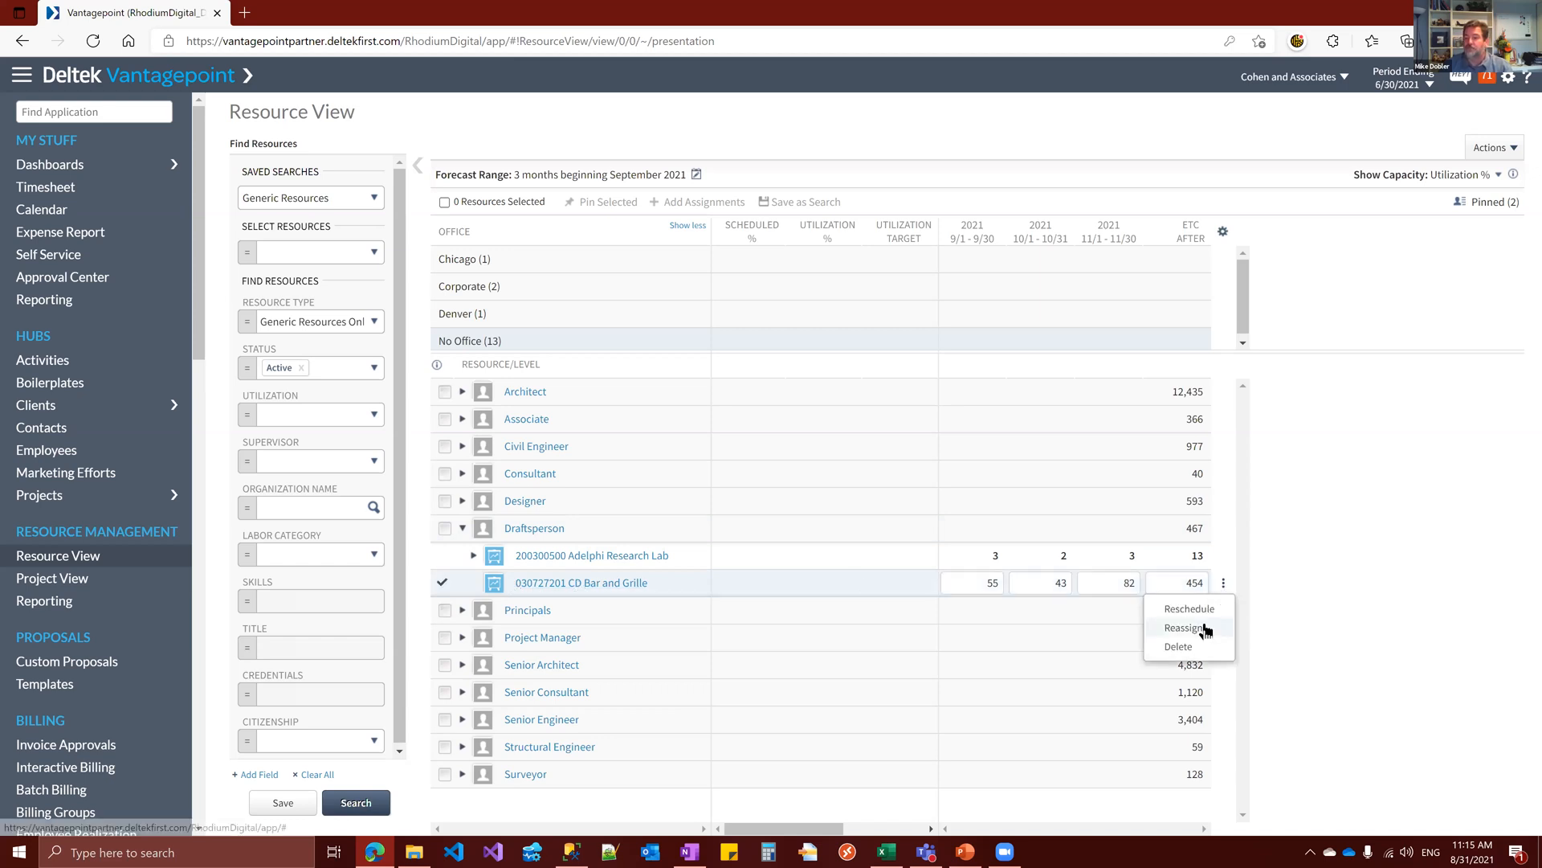
click(1205, 628)
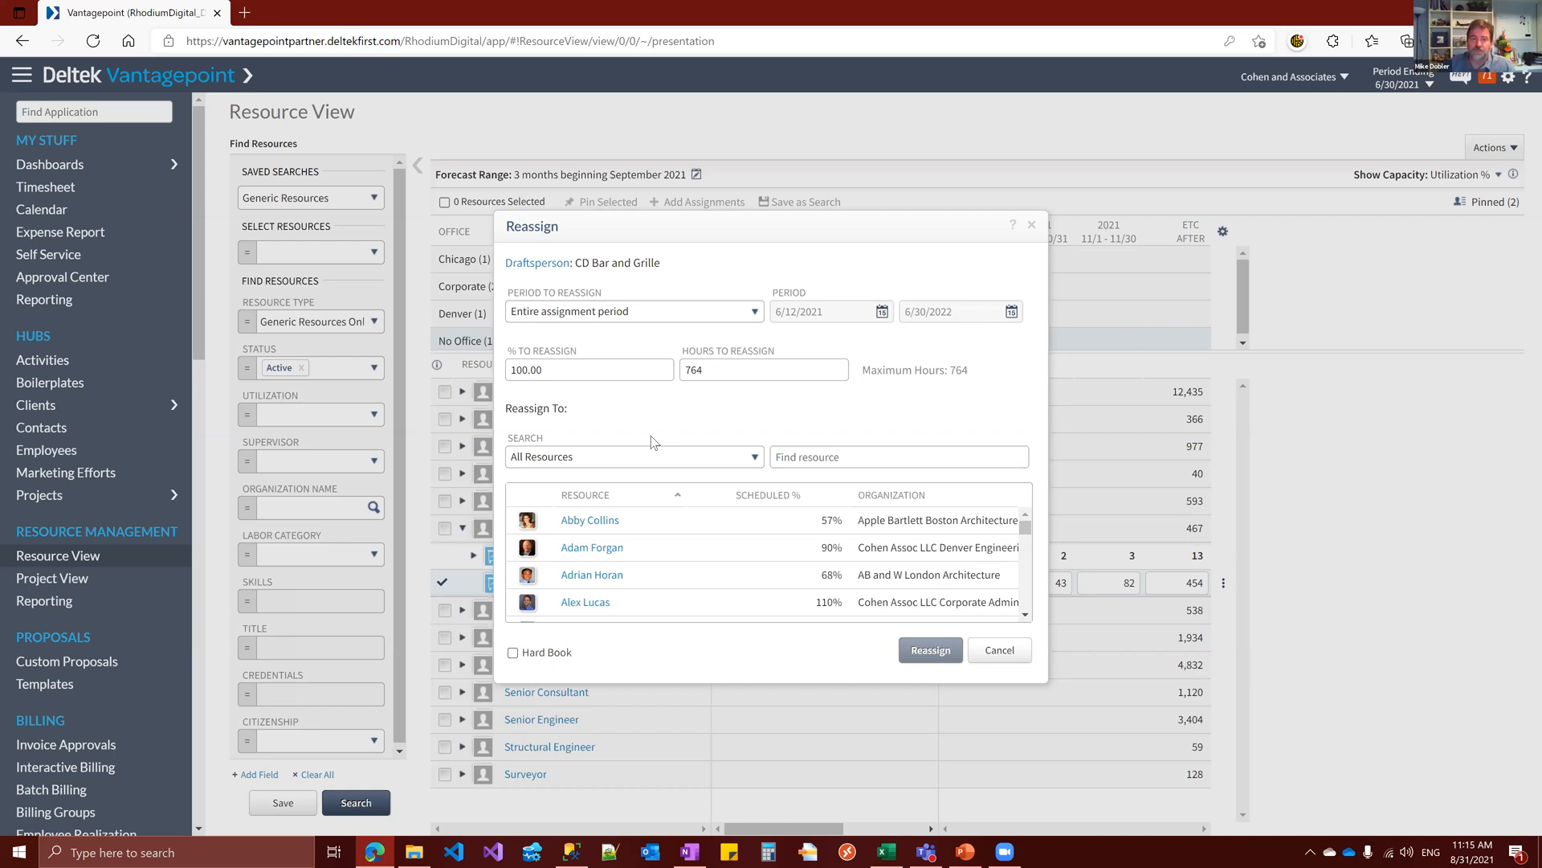
click(760, 458)
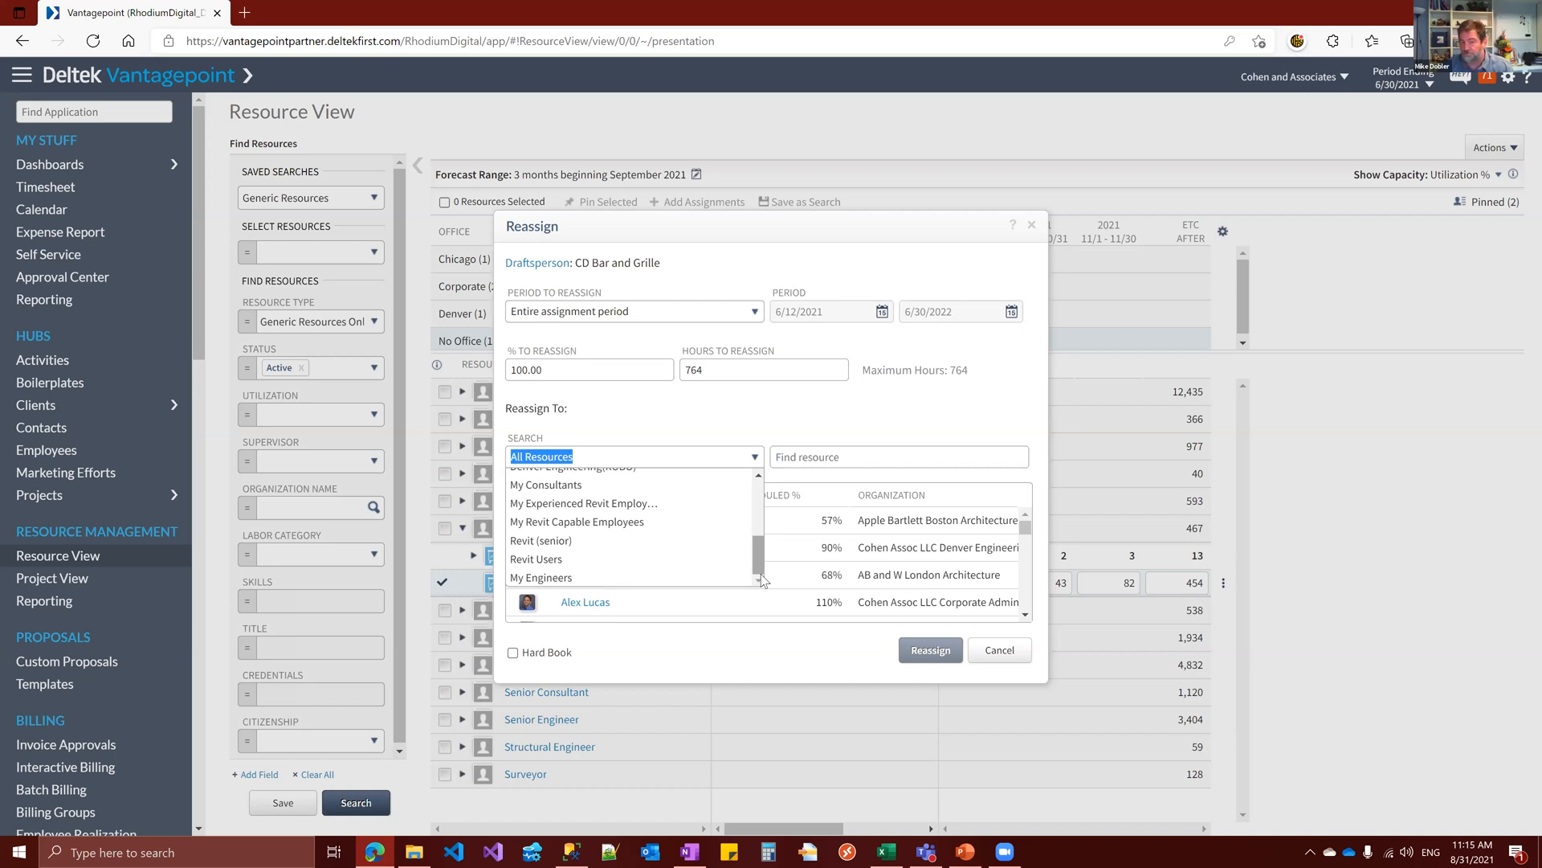
click(684, 504)
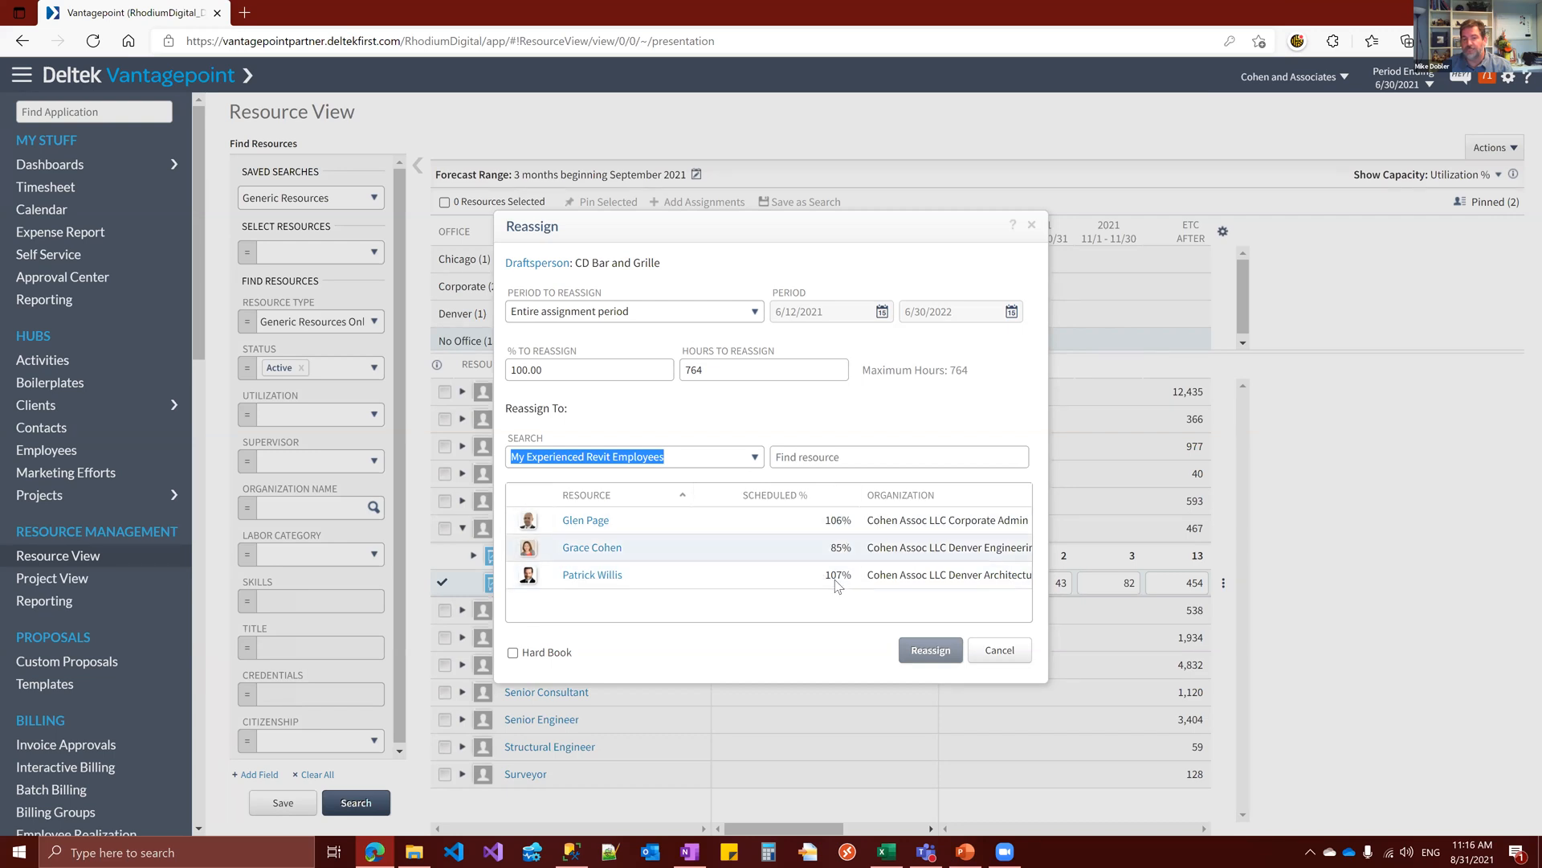
Reassign 50 hours of the CD Bar and Grille assignment to the Denver Engineering employee scheduled at 85%
click(740, 548)
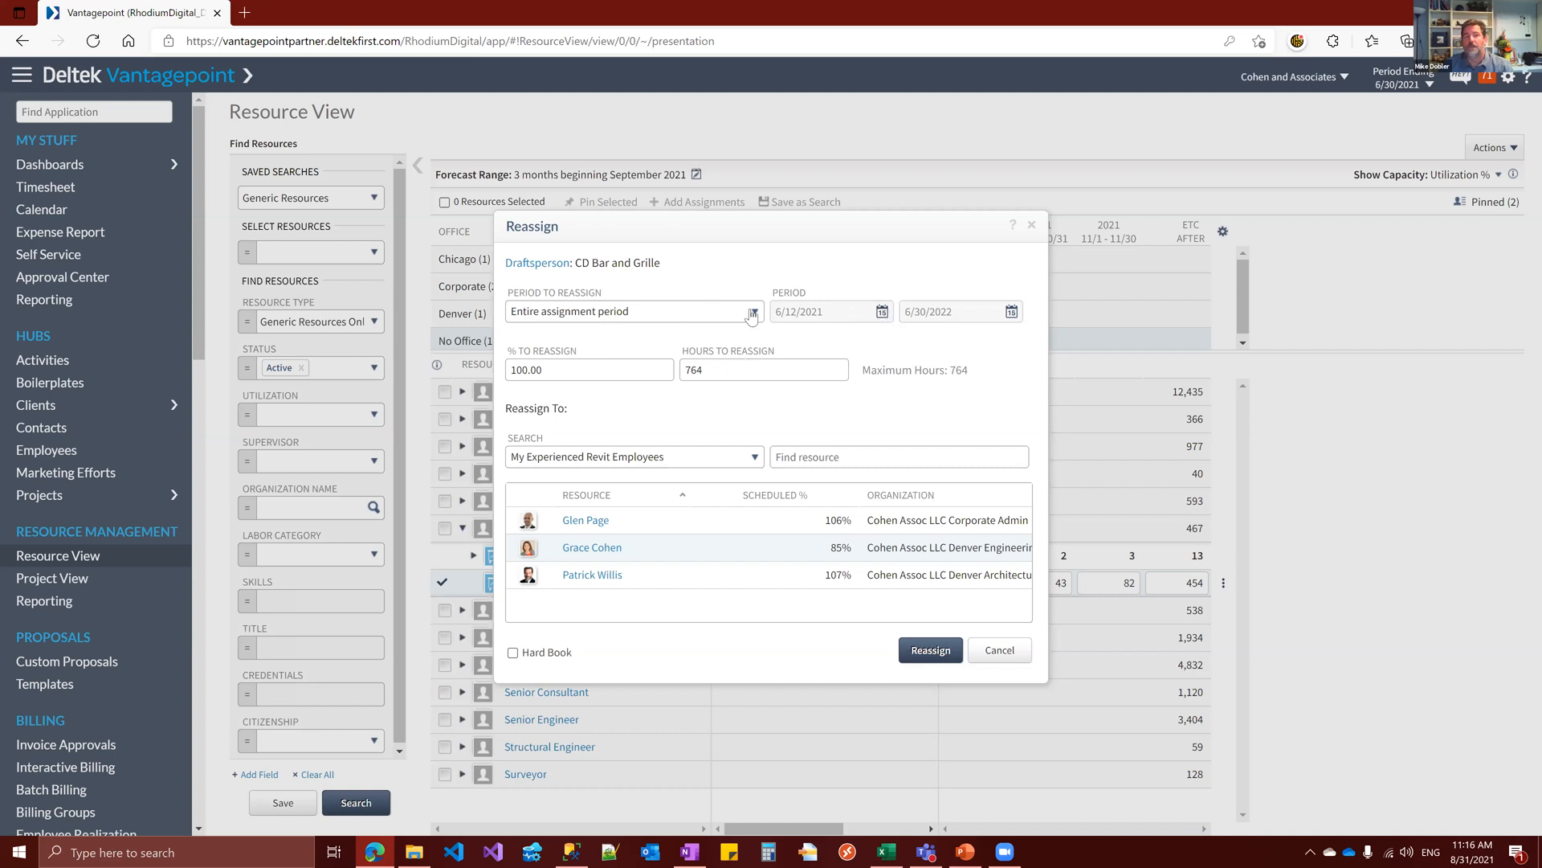
click(801, 372)
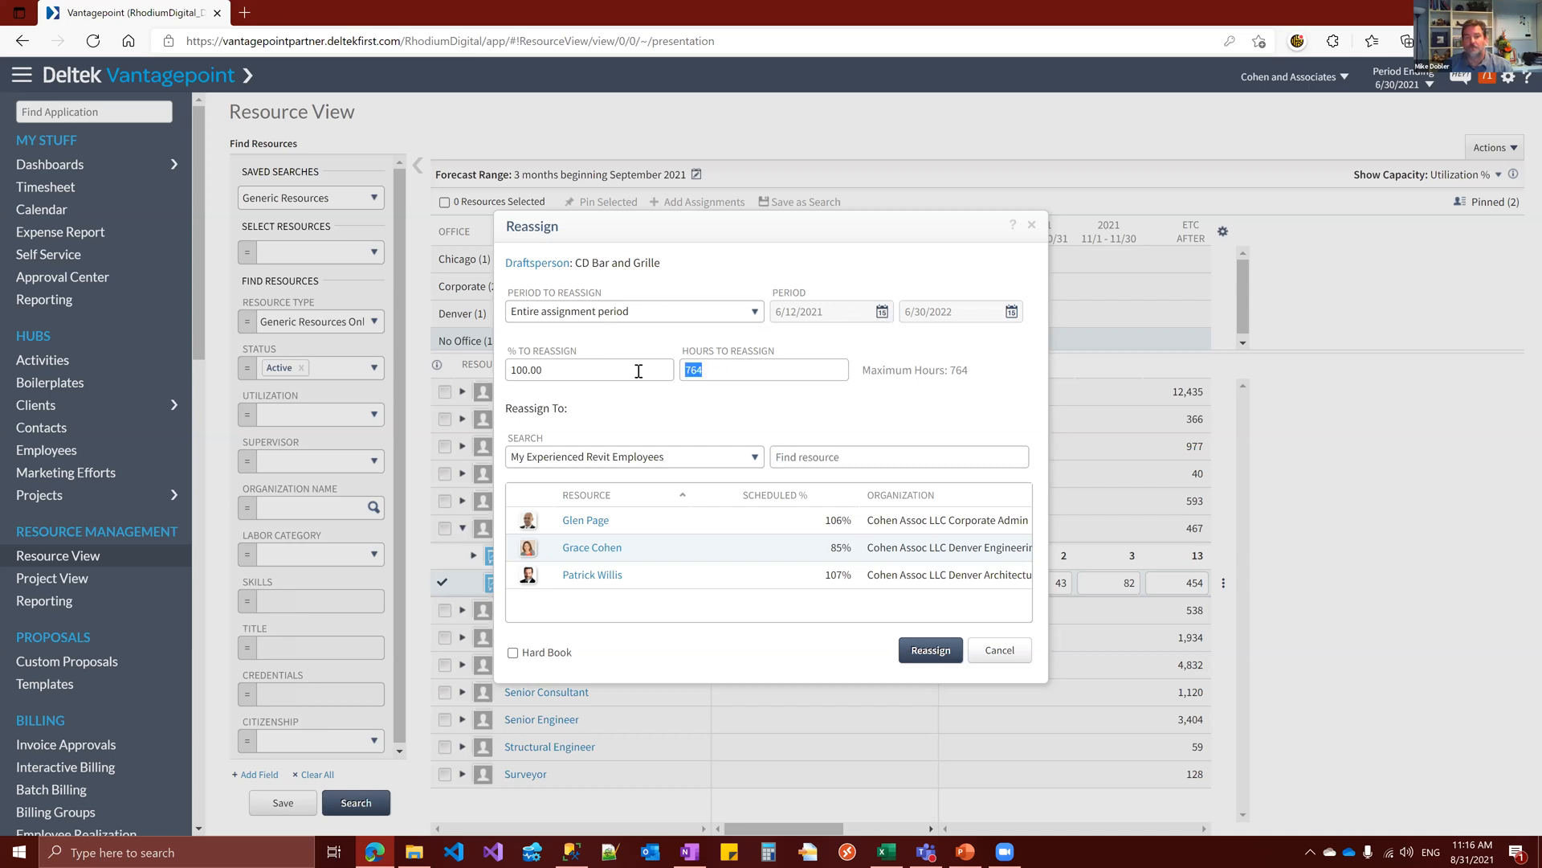
text(50)
click(933, 652)
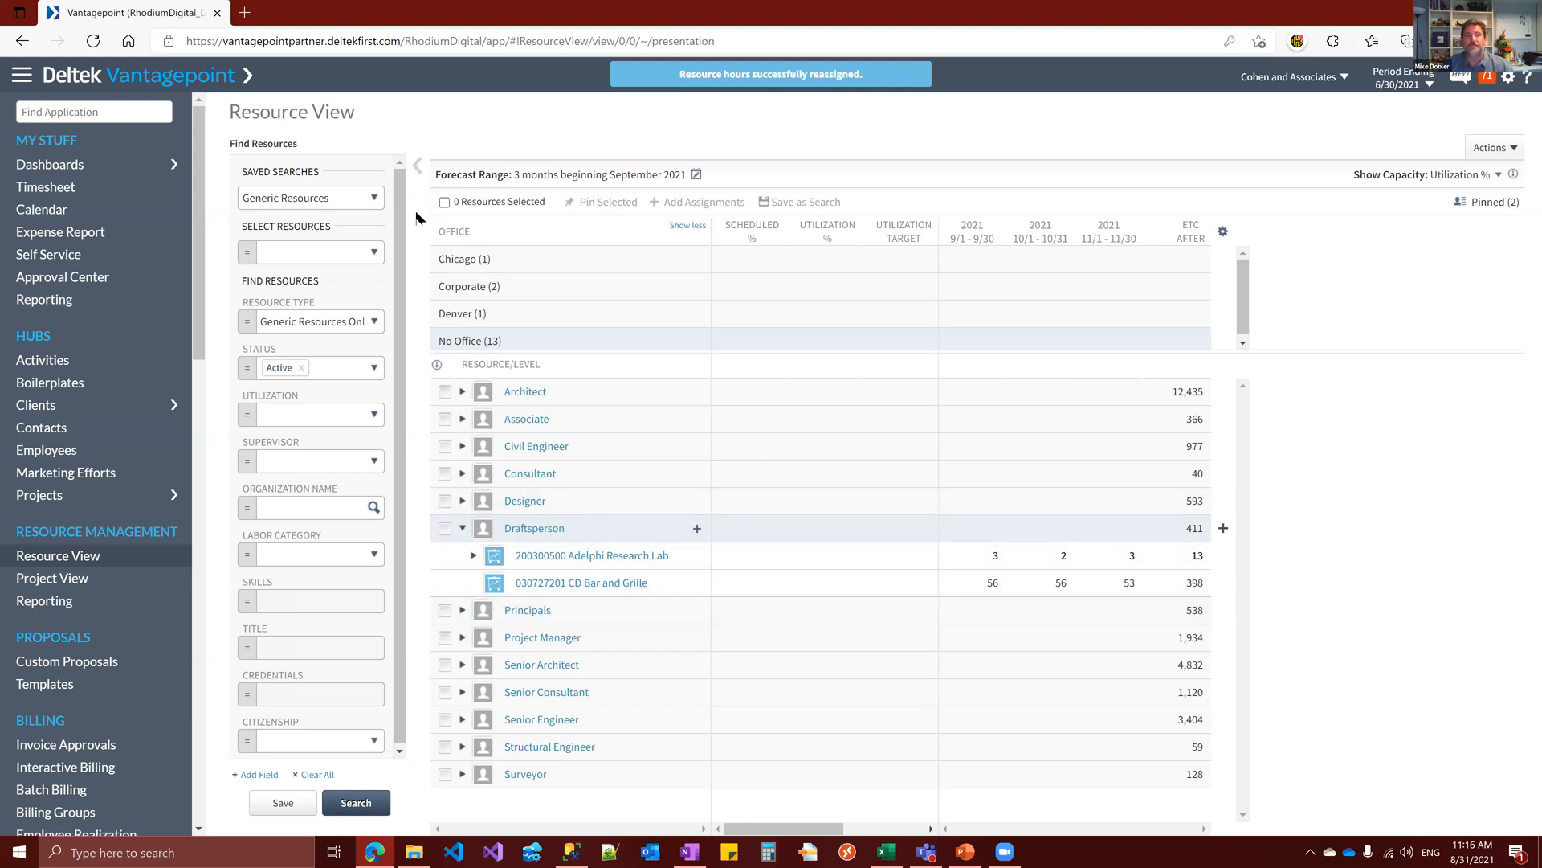
Load the My Experienced Revit Employees saved search and review the project hours of the first resource in the Denver group
click(375, 199)
scroll(380, 281, down, 5)
scroll(372, 304, up, 2)
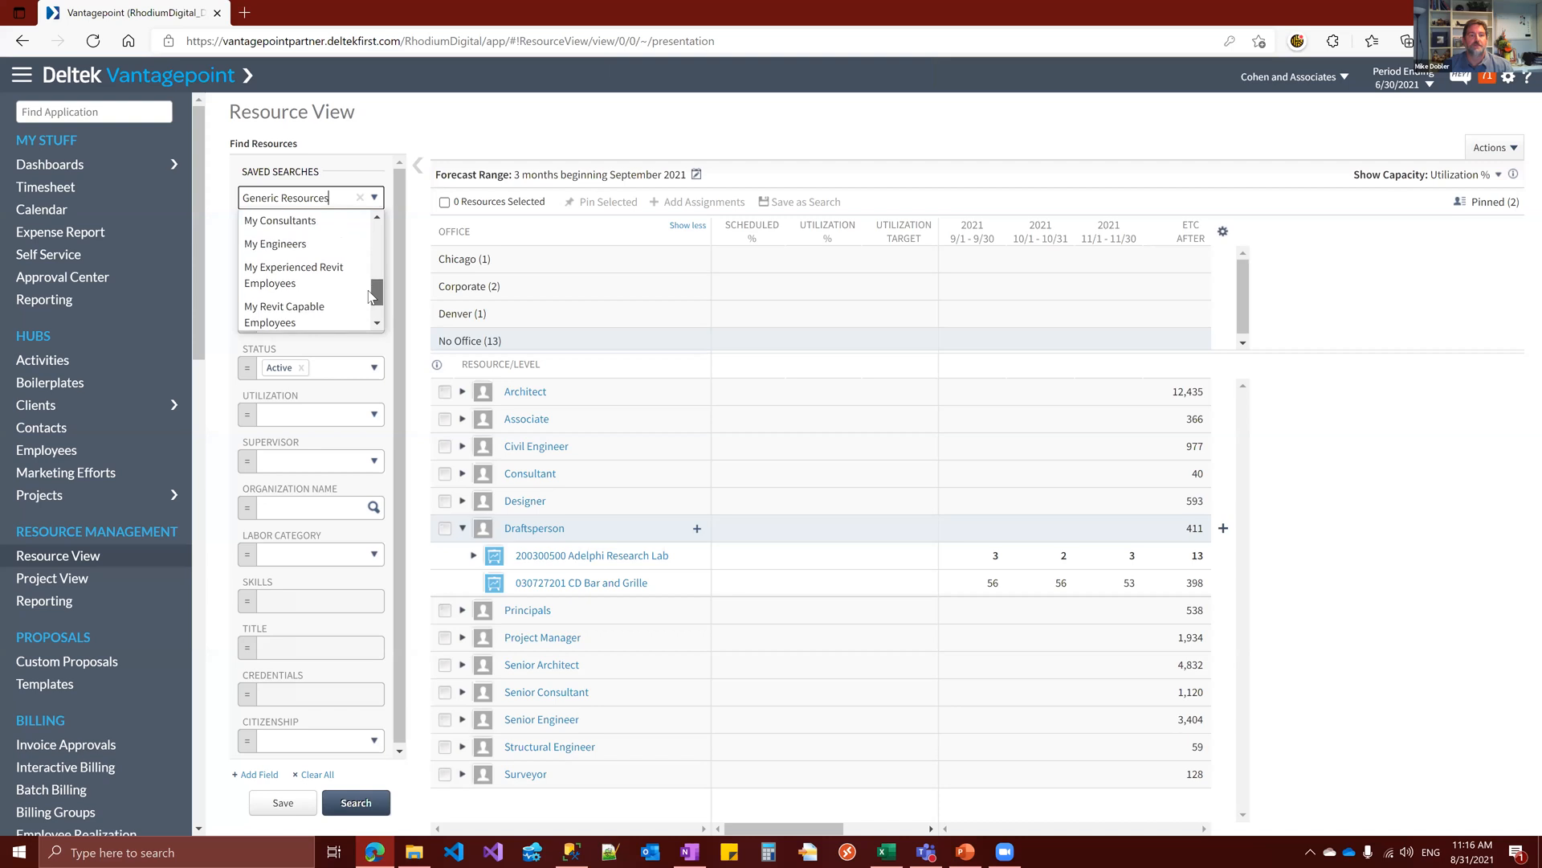
click(310, 283)
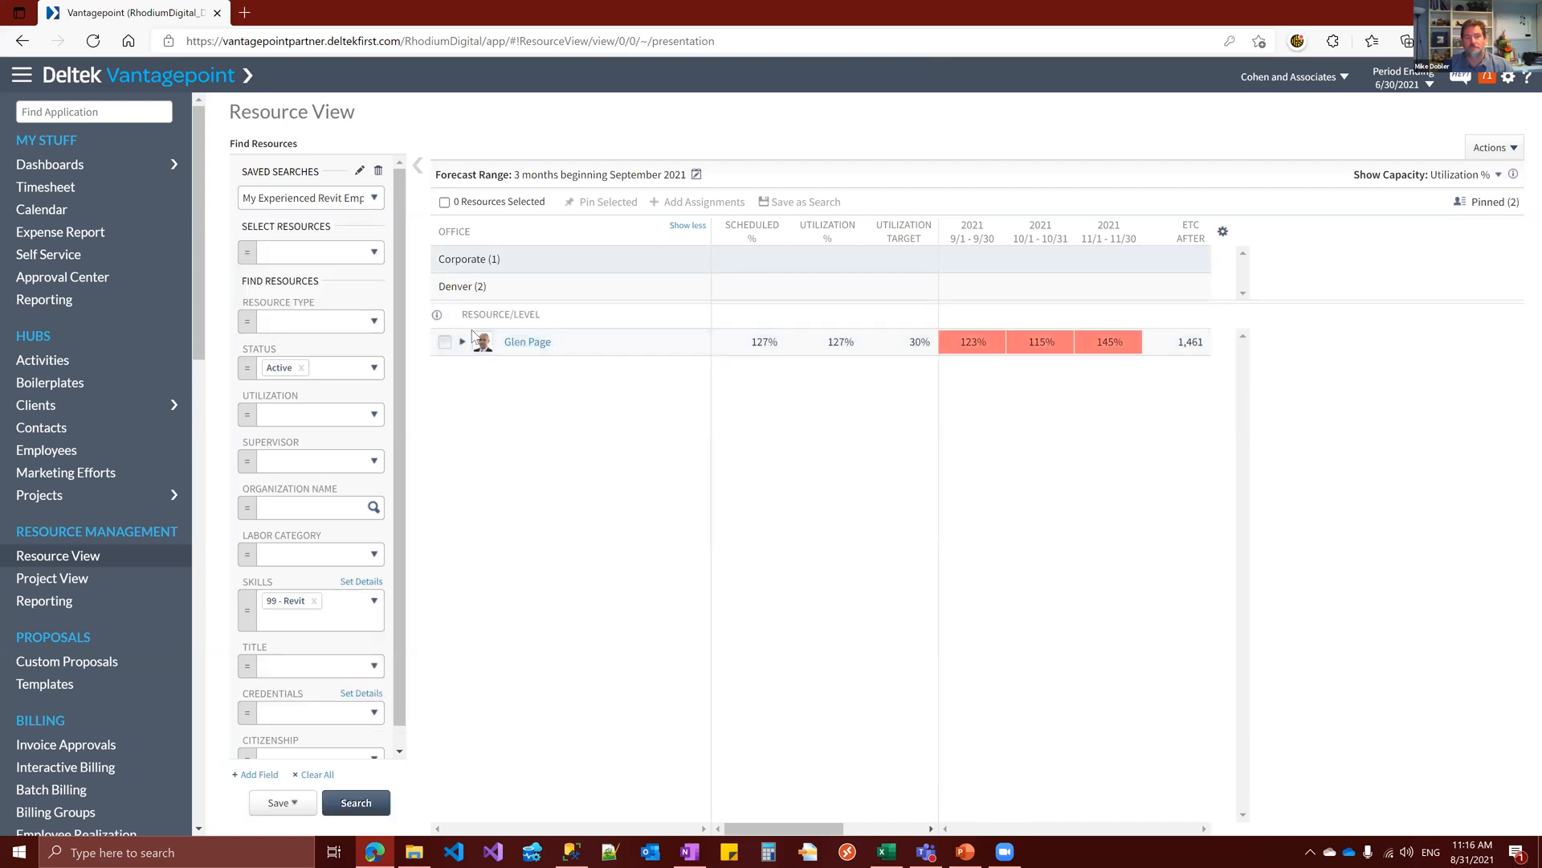
click(470, 289)
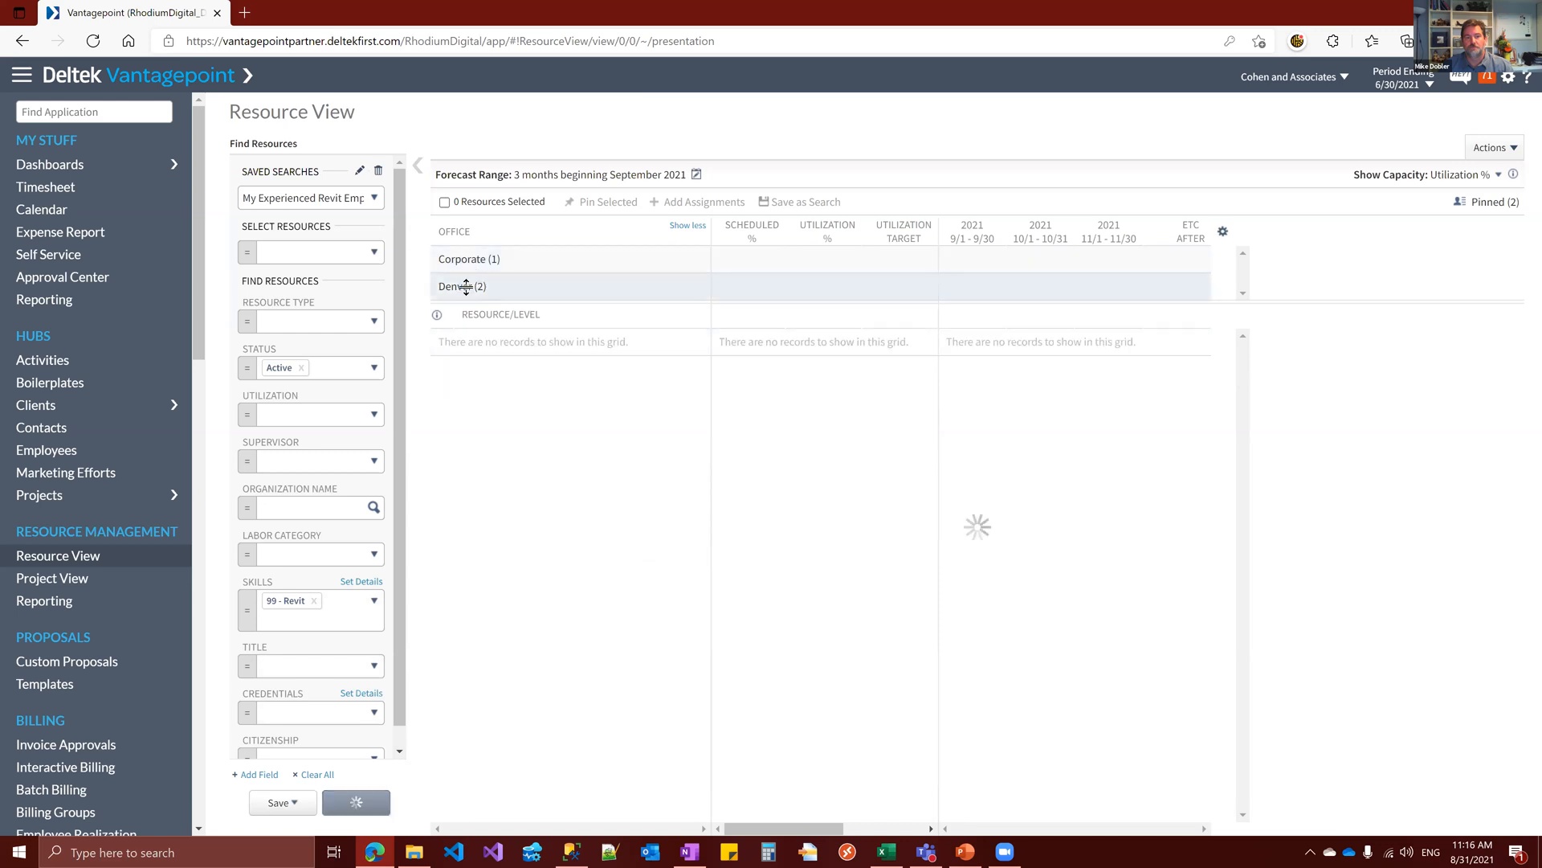
click(462, 343)
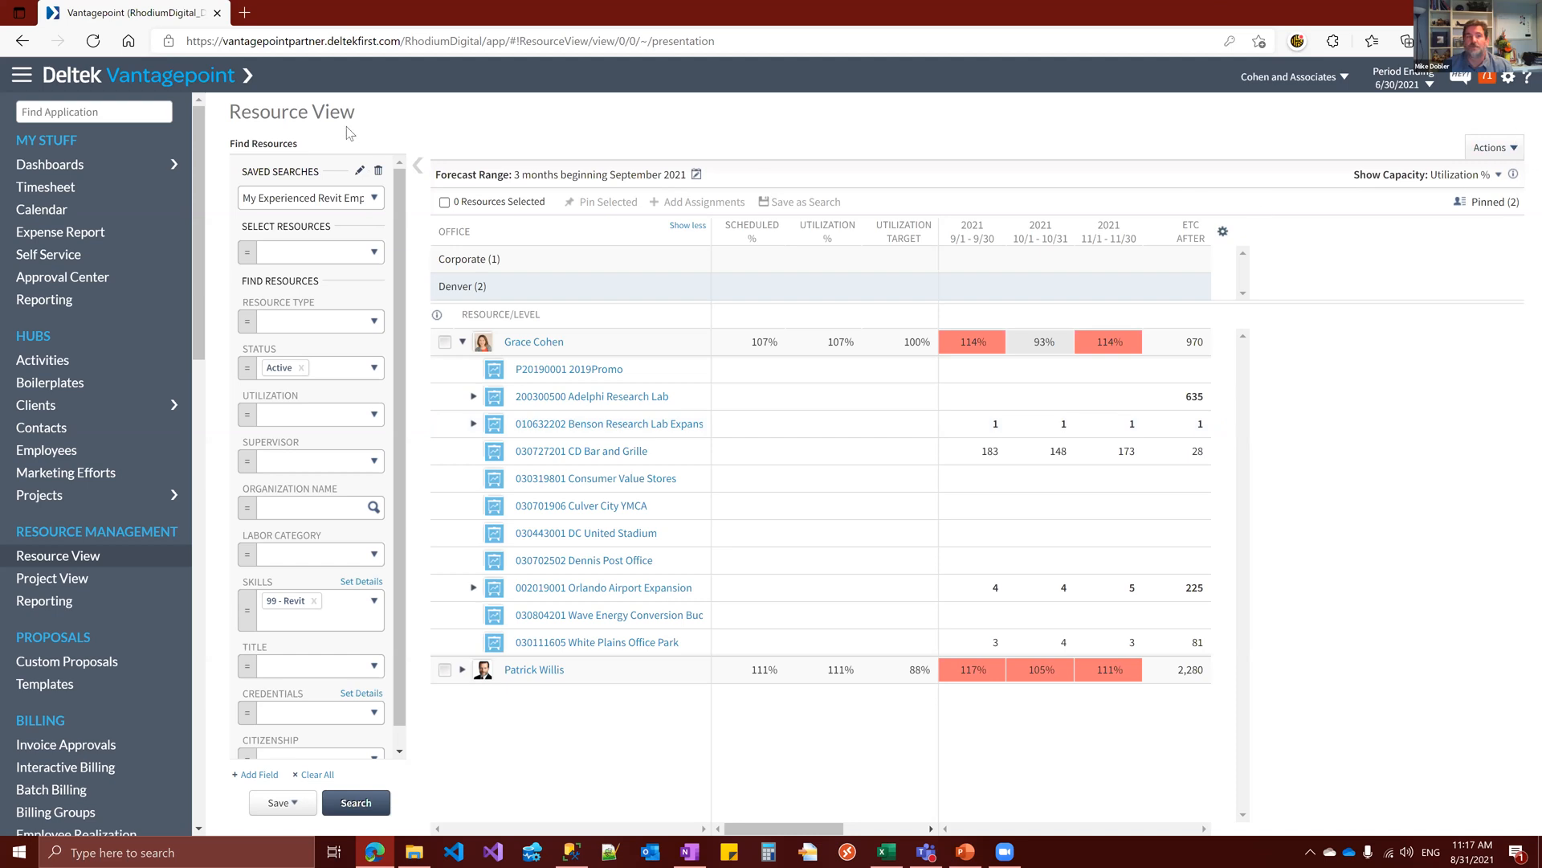
Load the All Employees saved search and clear the Group By setting so the grid lists resources without office groups
click(374, 202)
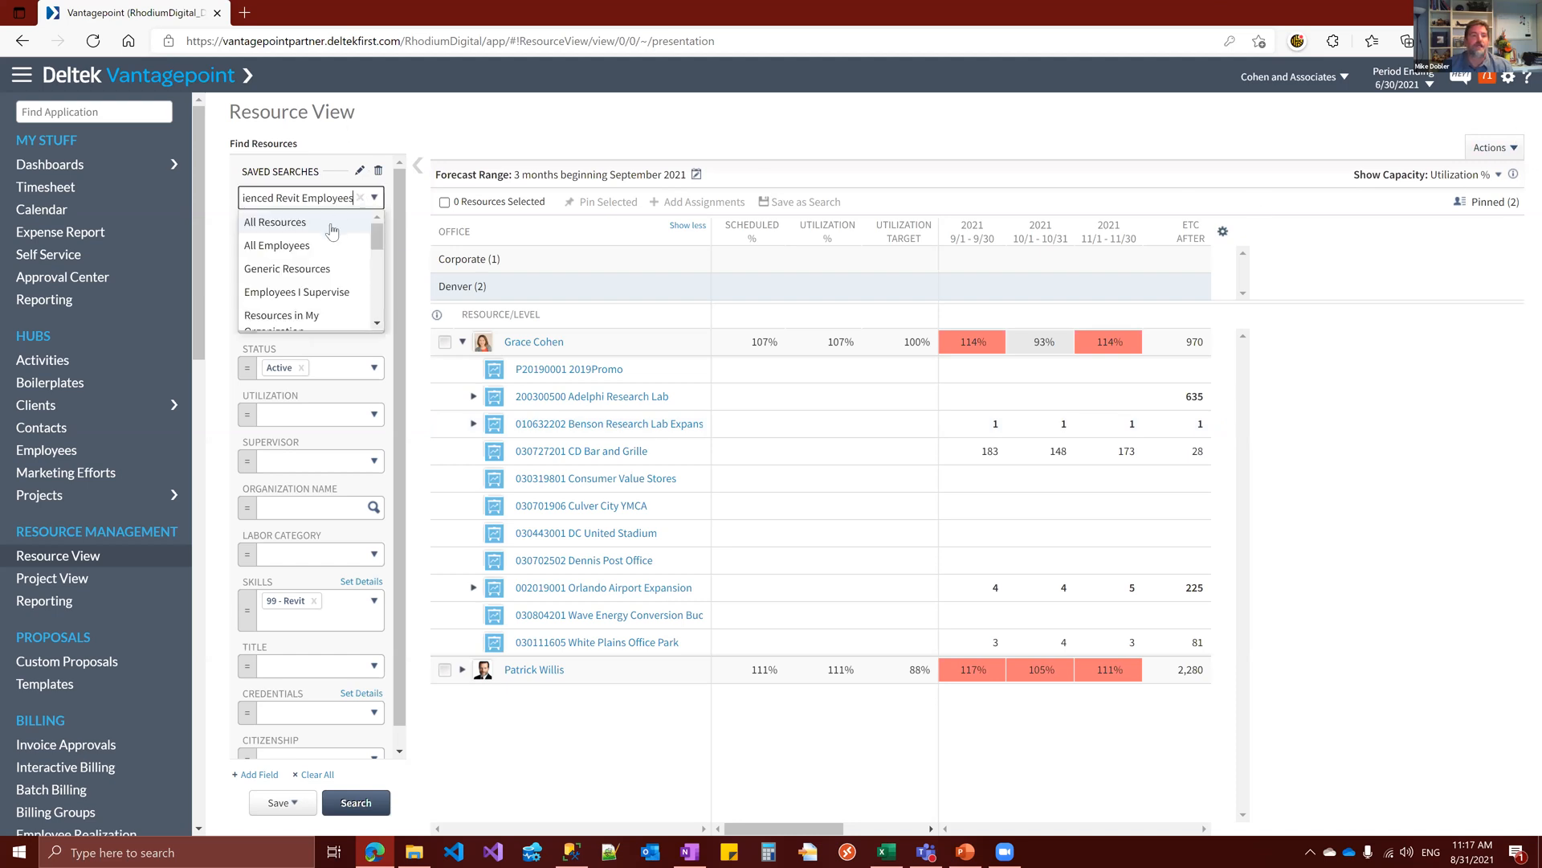
click(305, 247)
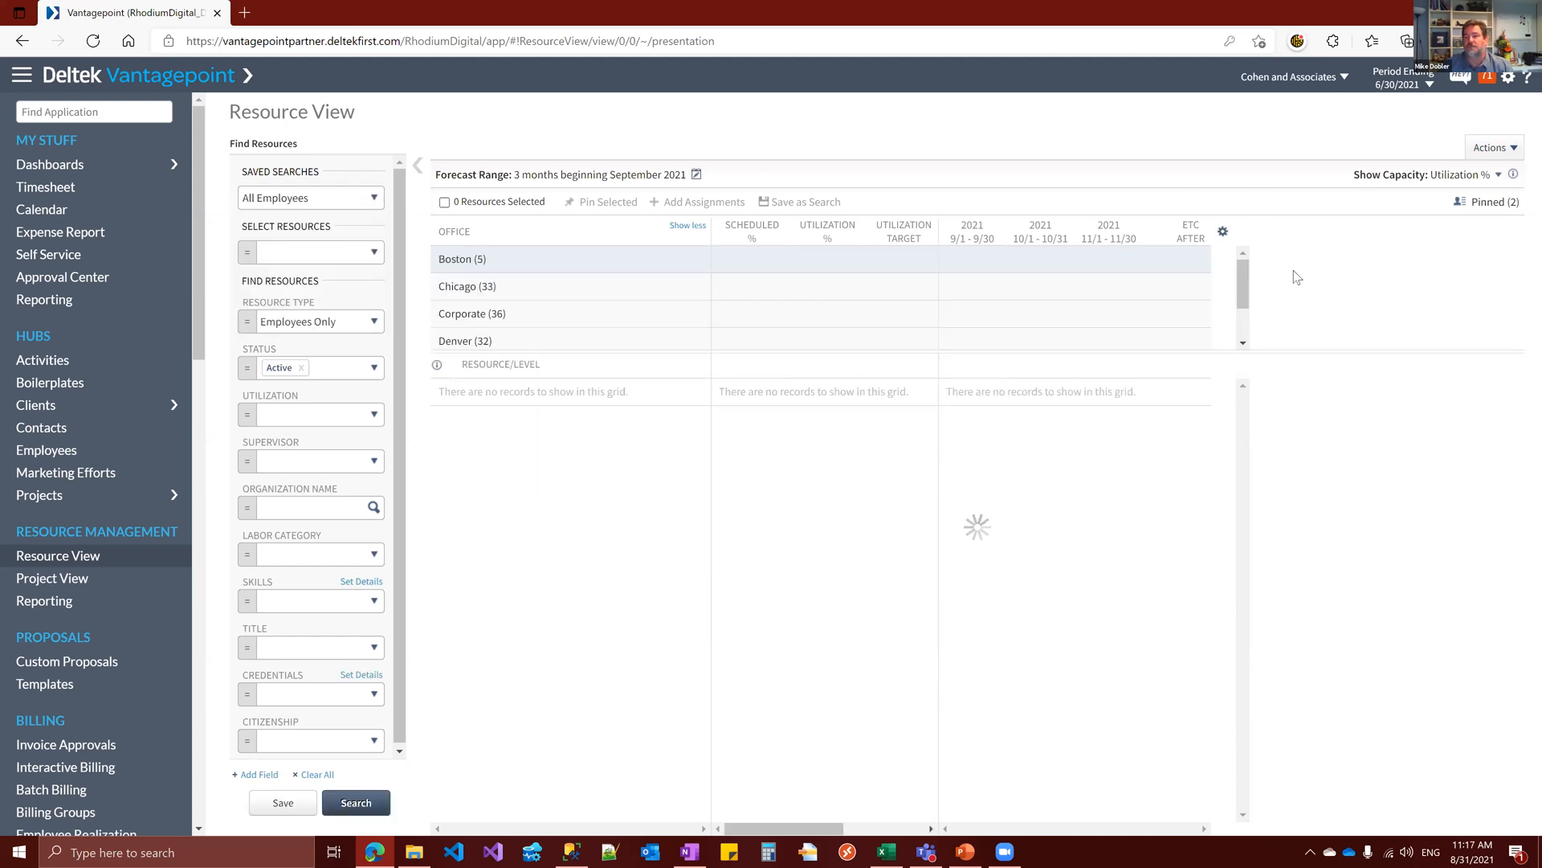
click(1222, 232)
click(852, 180)
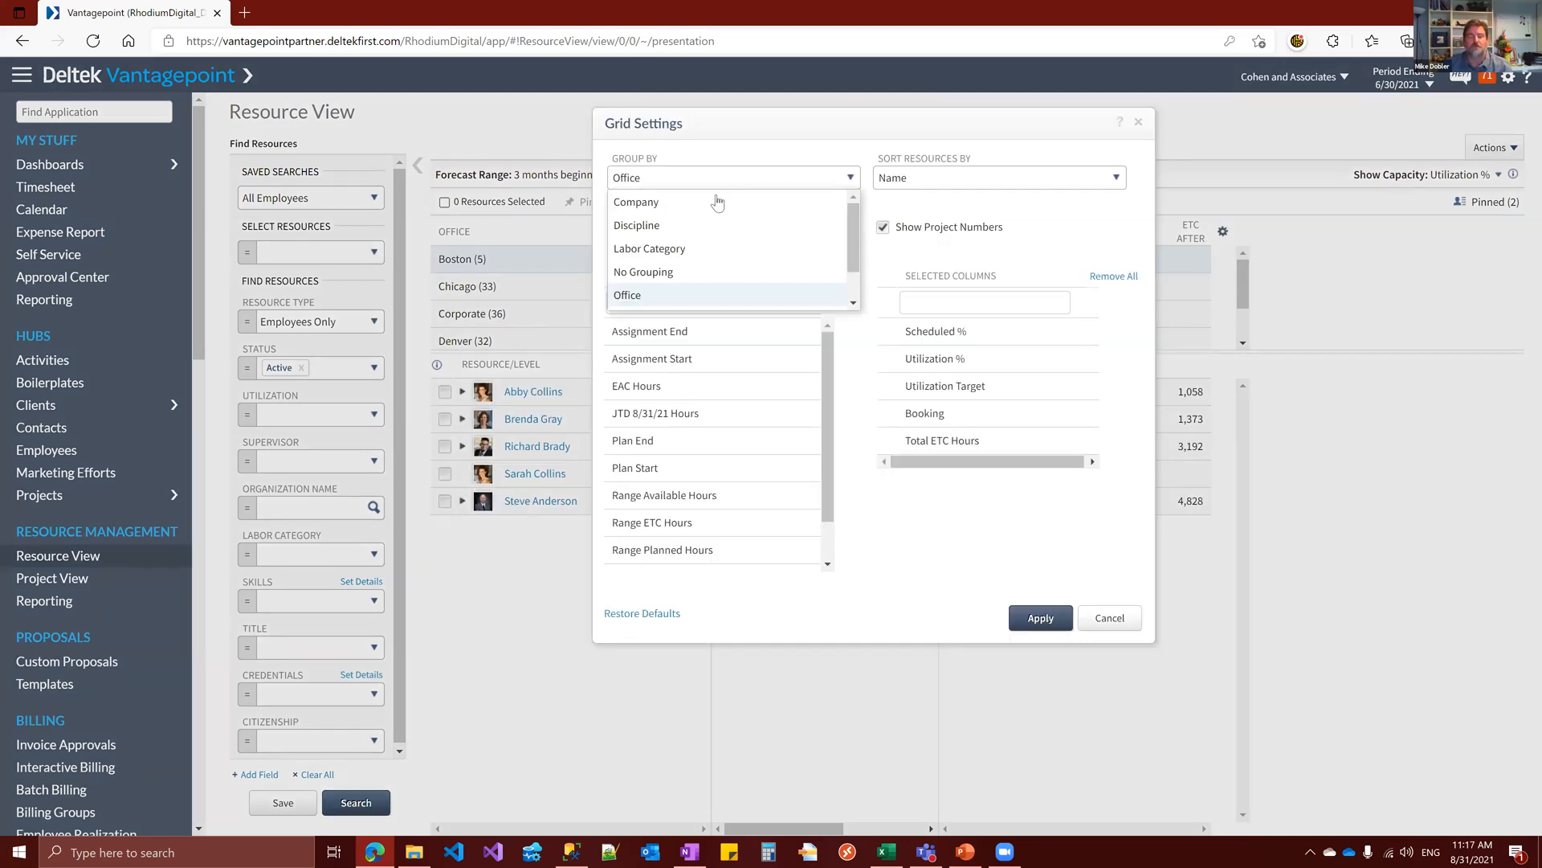
drag(851, 286, 545, 172)
click(715, 174)
key(BackSpace)
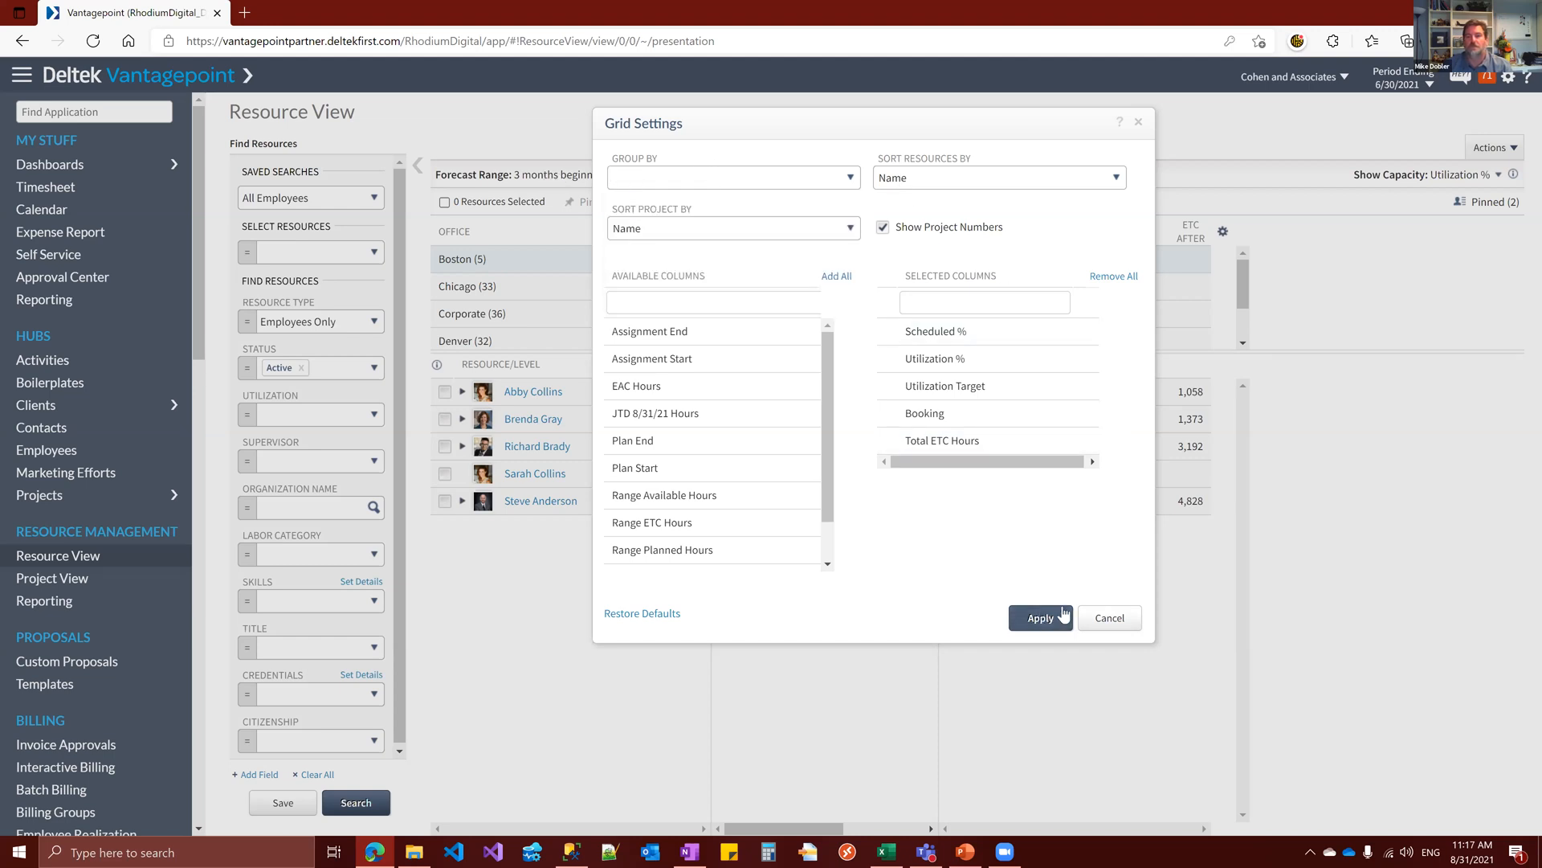
click(1041, 618)
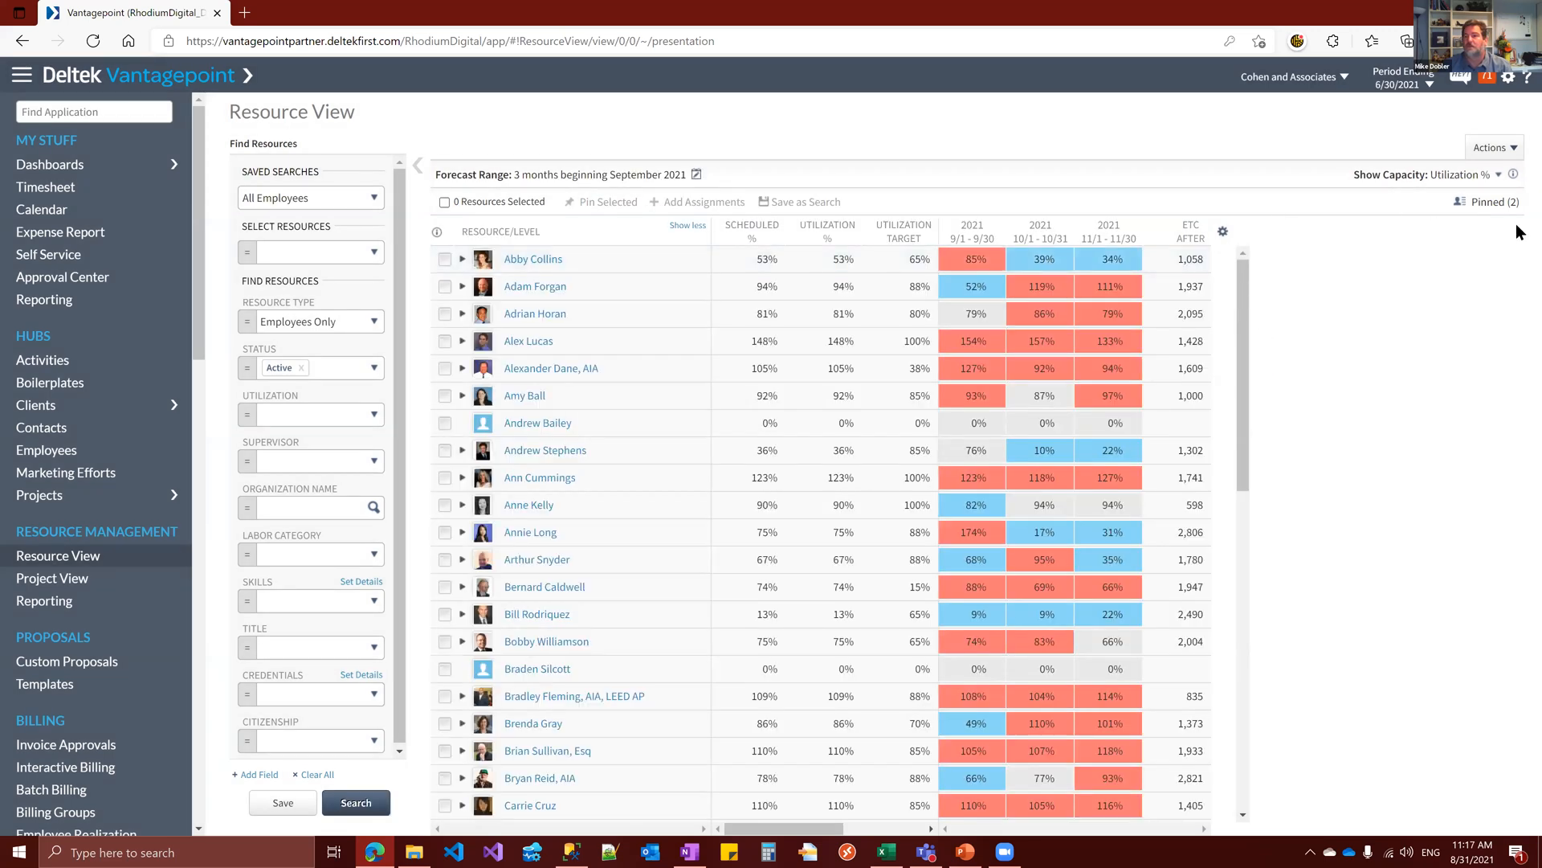
Select the first three employees in the All Employees list and pin them
click(1482, 176)
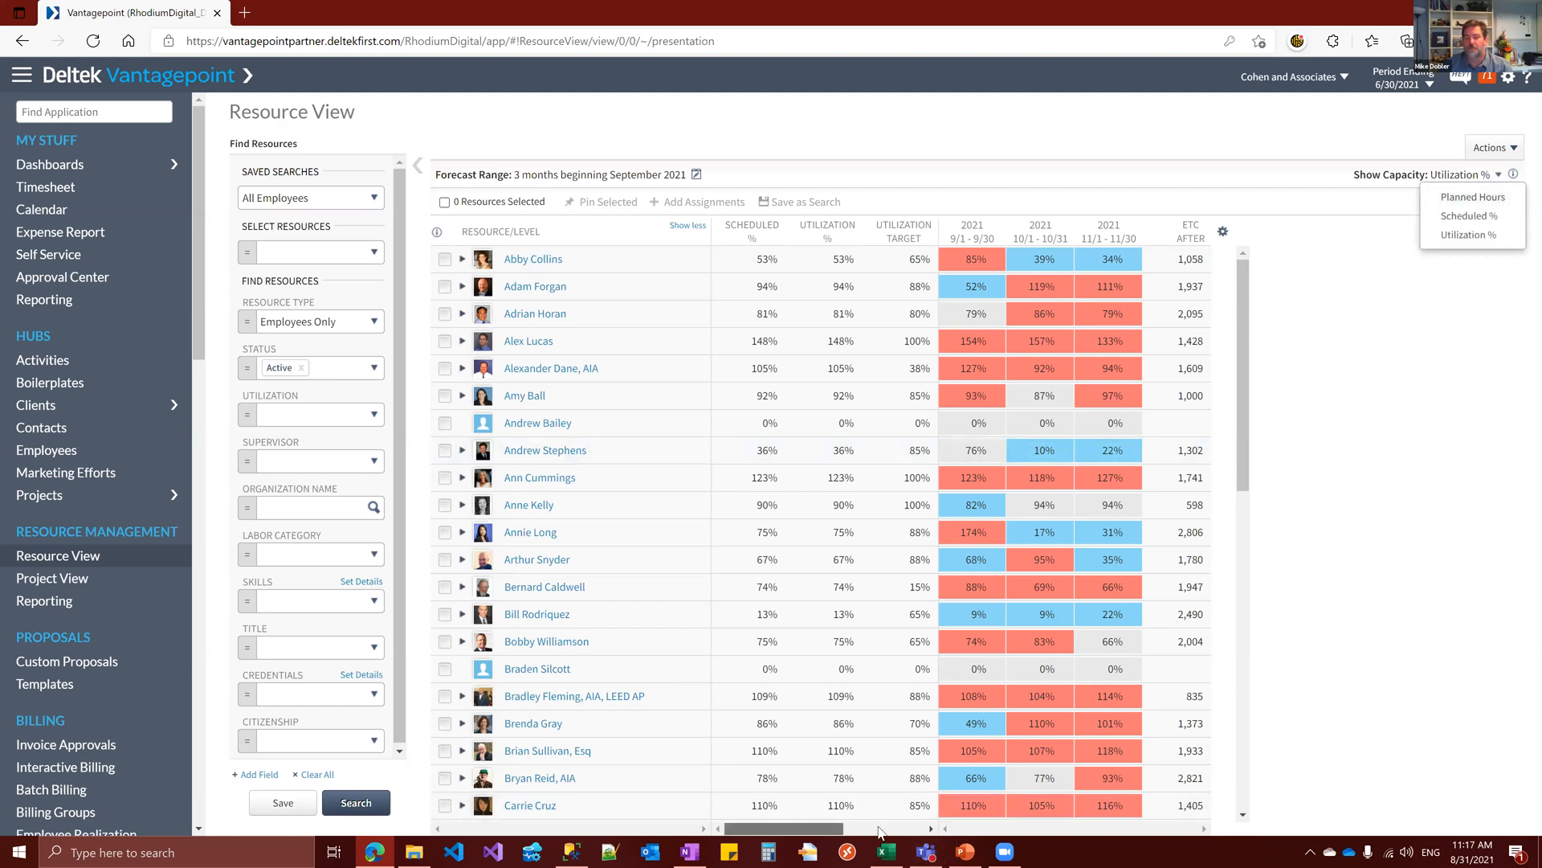
drag(811, 827, 875, 827)
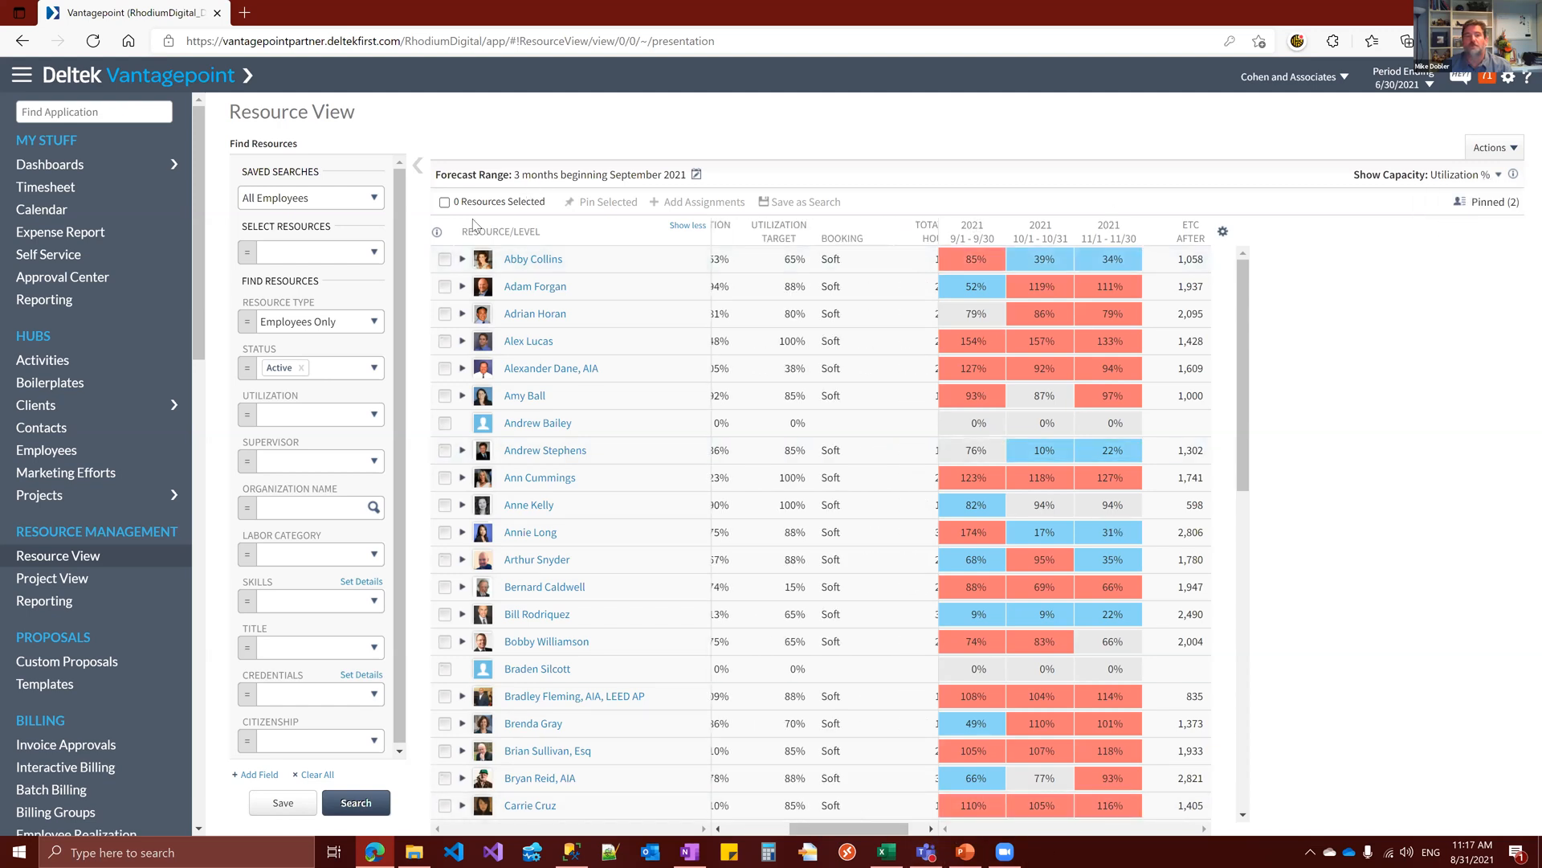
click(445, 287)
click(444, 259)
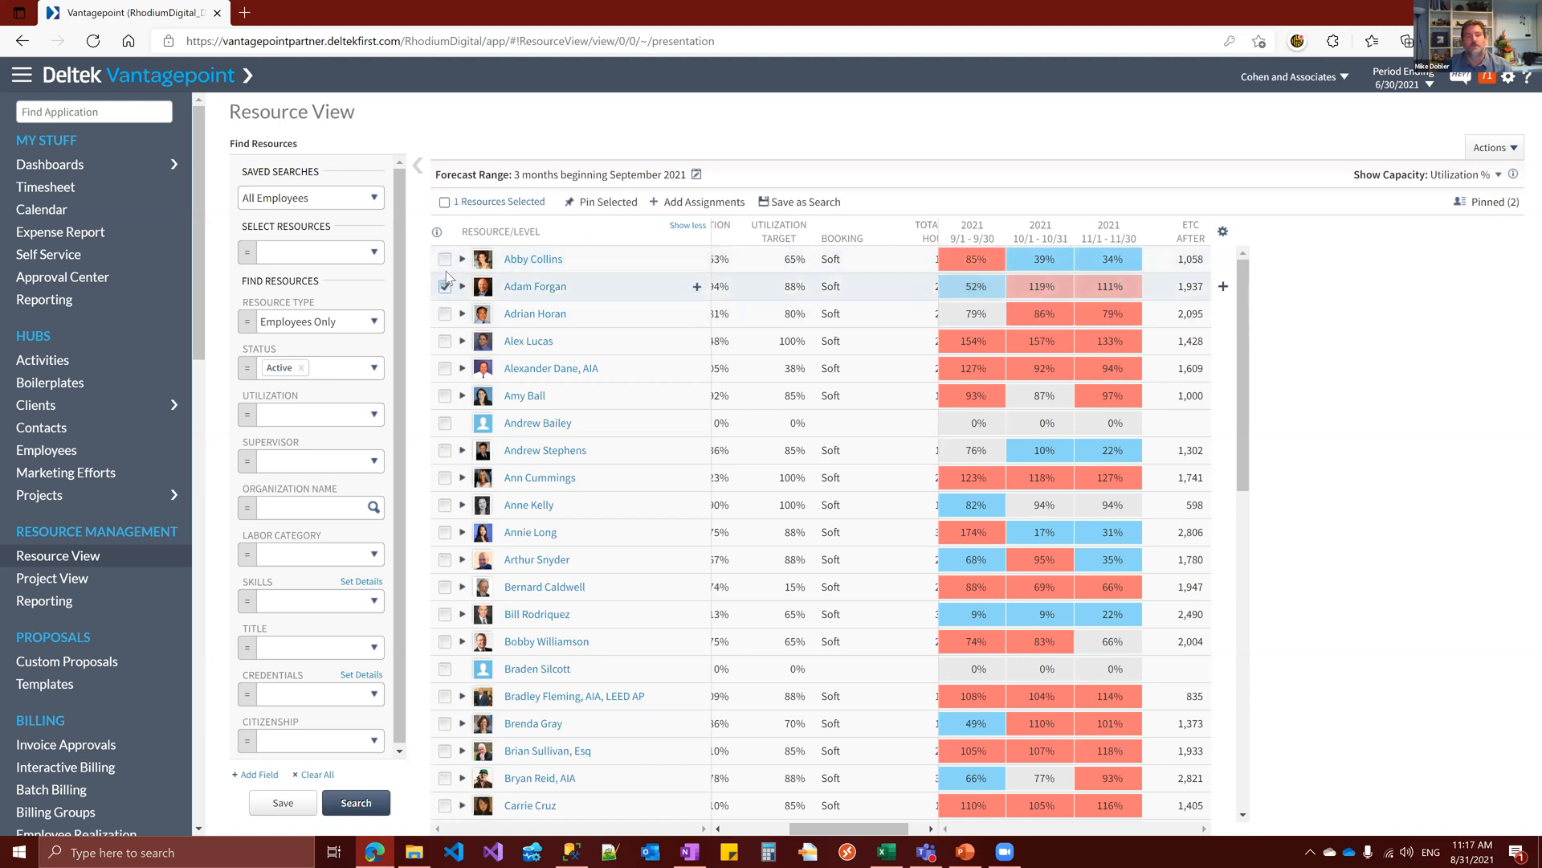
click(444, 313)
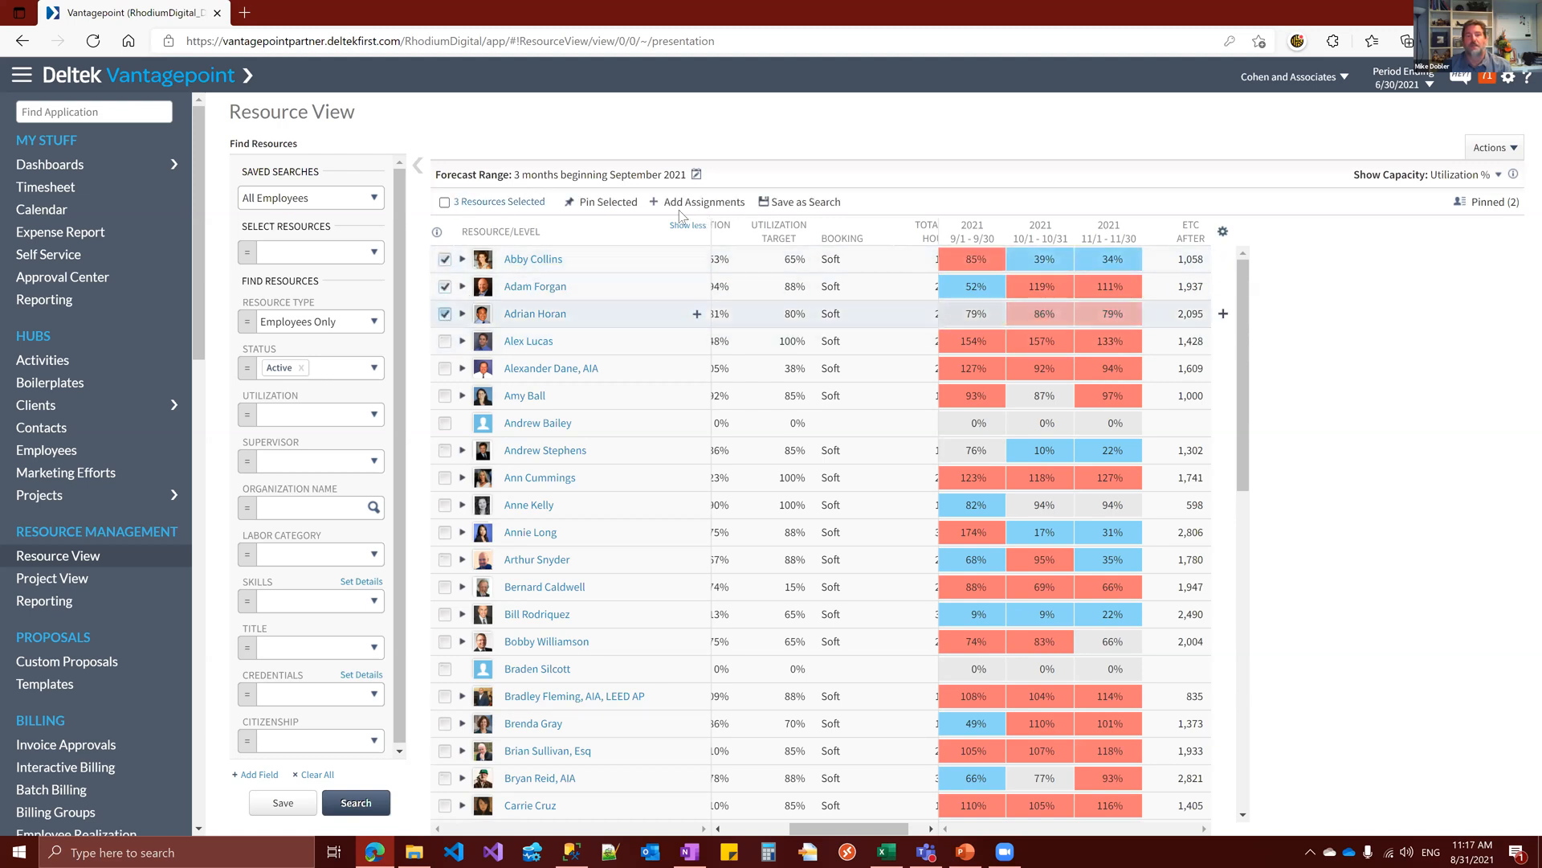
click(604, 204)
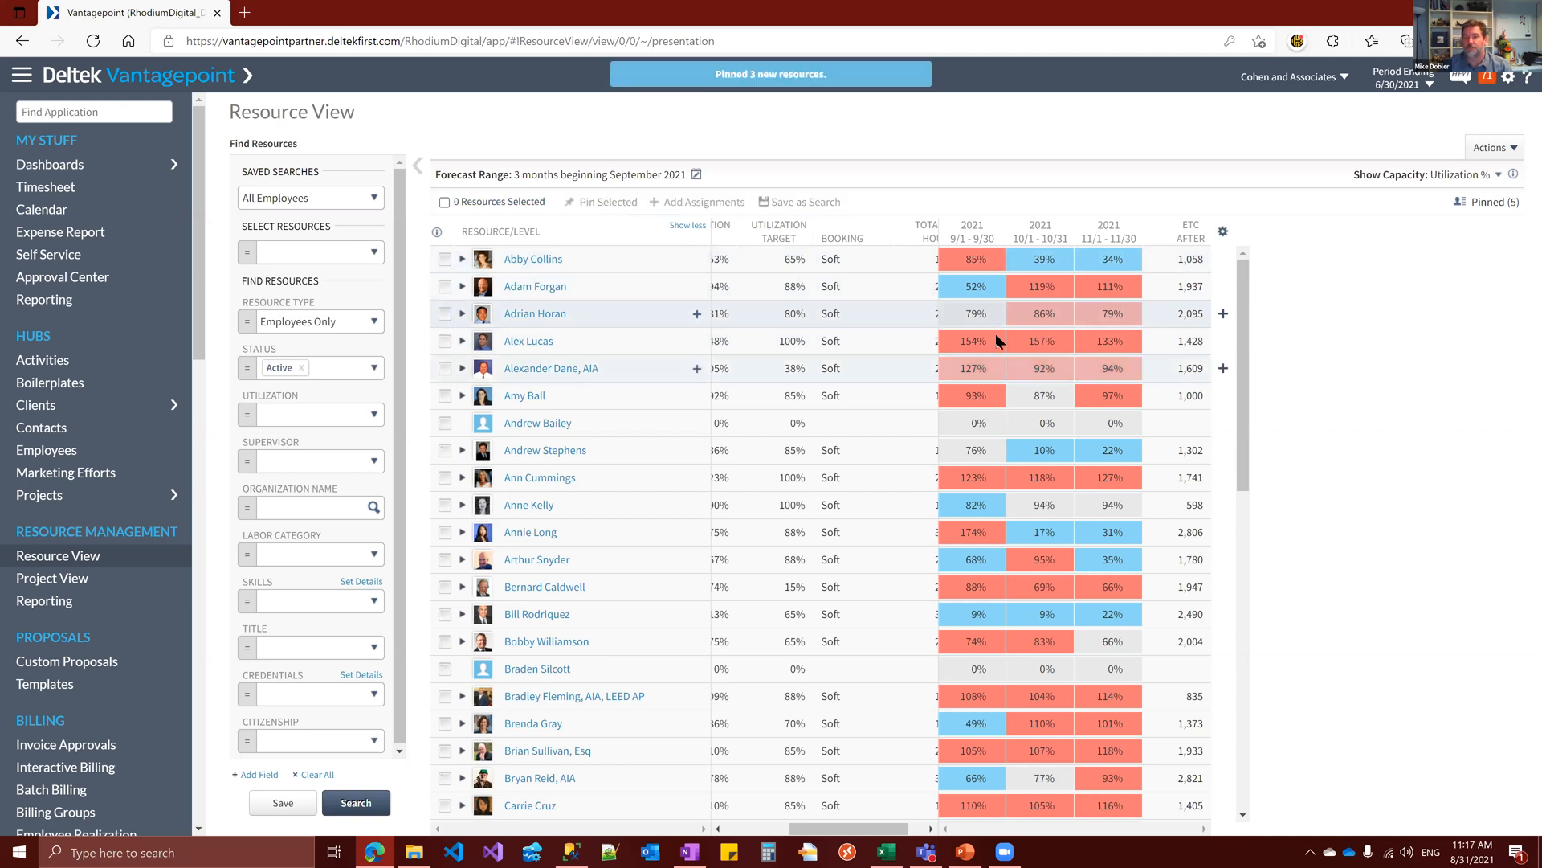
Select the employee listed with AIA, LEED AP credentials, view the Add Assignments options for selected resources, and cancel them
click(445, 696)
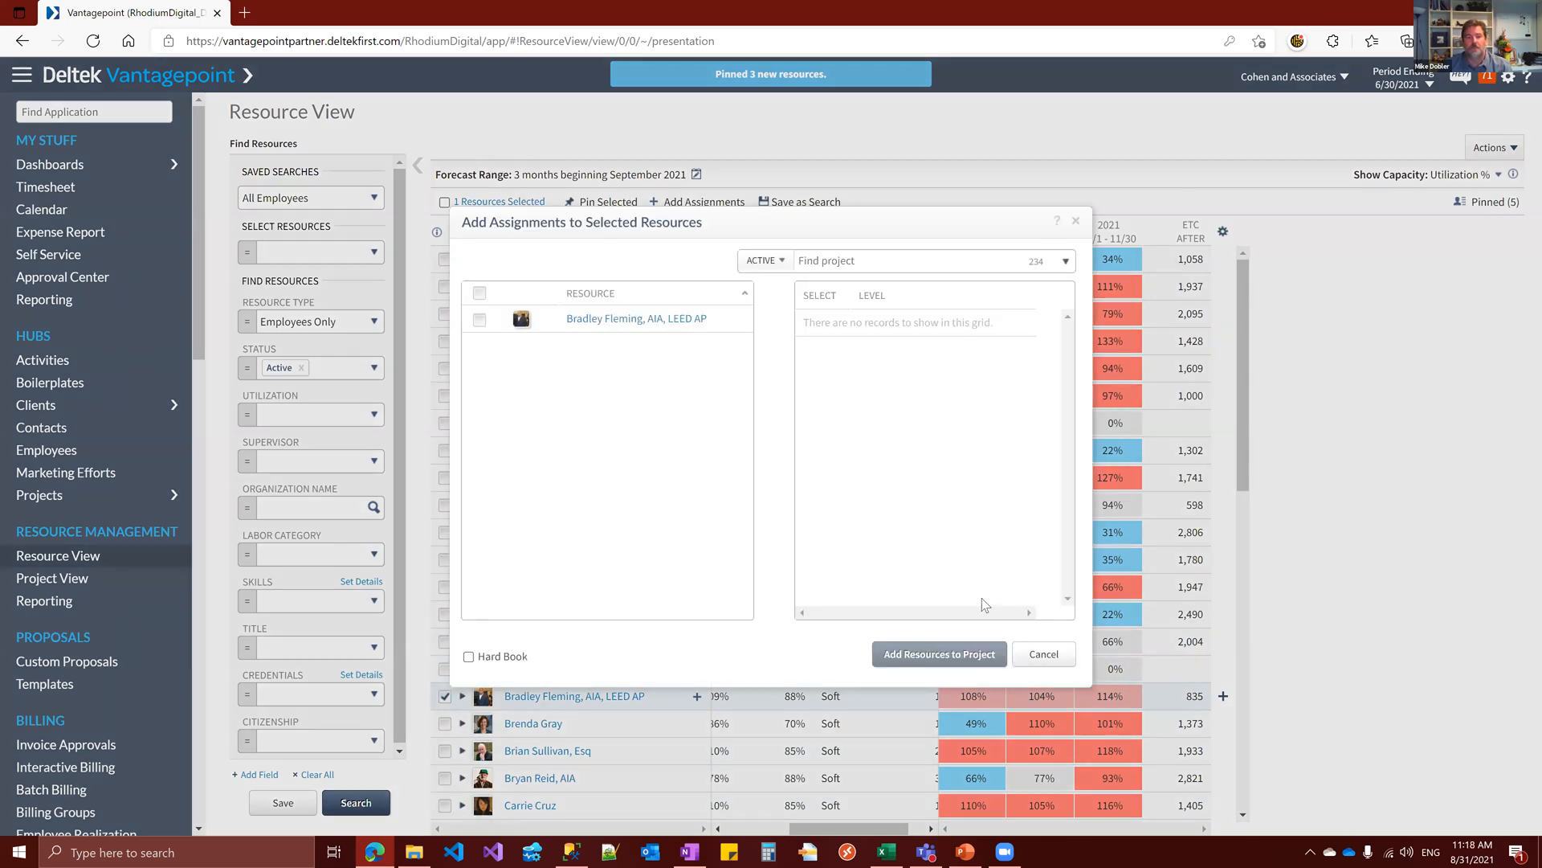
click(1046, 657)
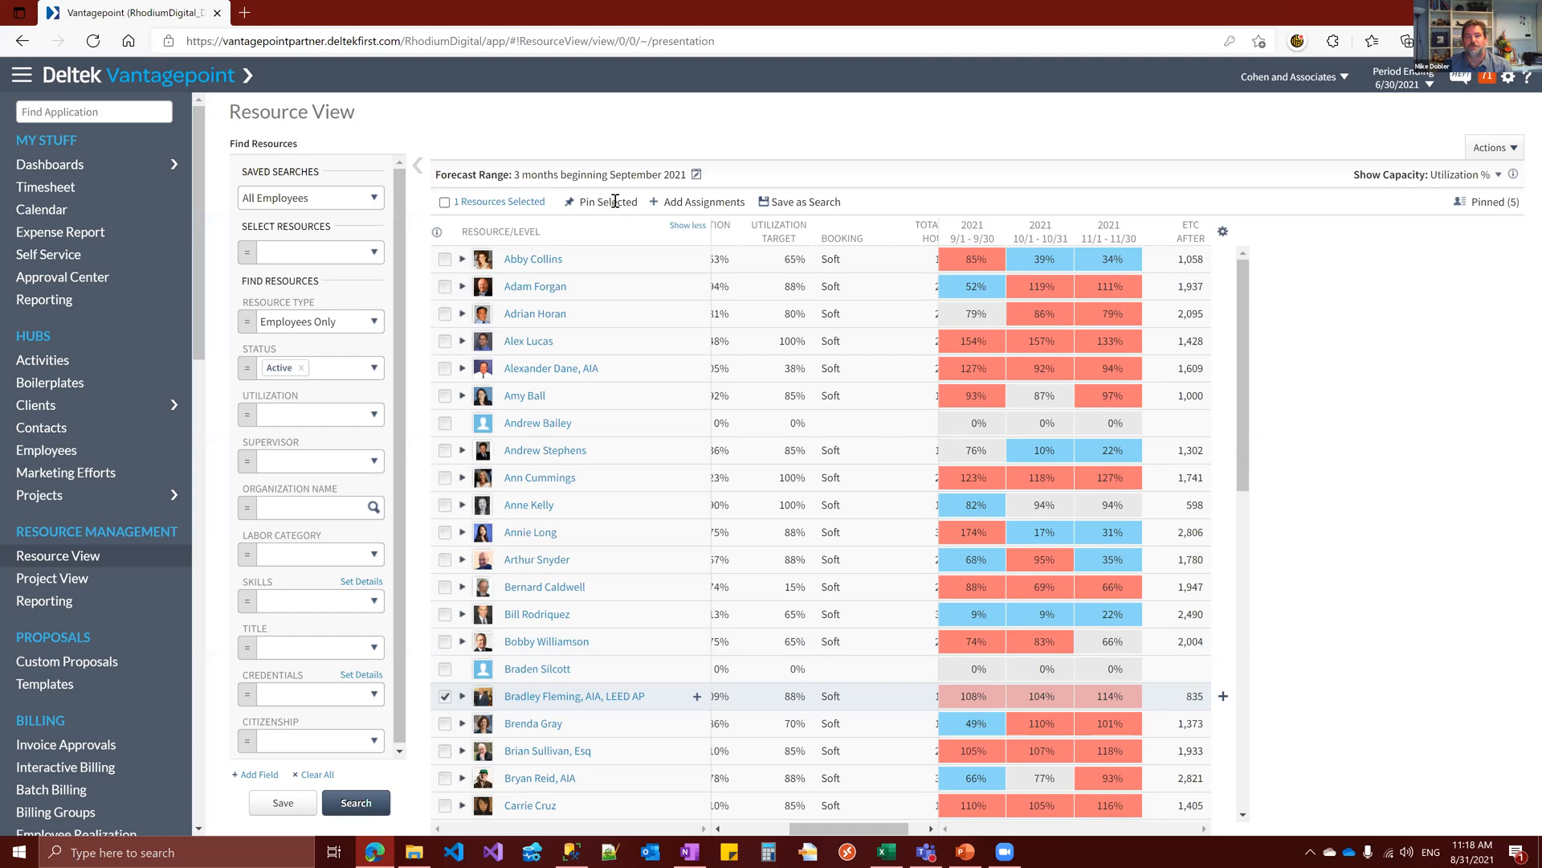
Pin the selected employee with AIA, LEED AP credentials and load all pinned resources into the grid
click(614, 202)
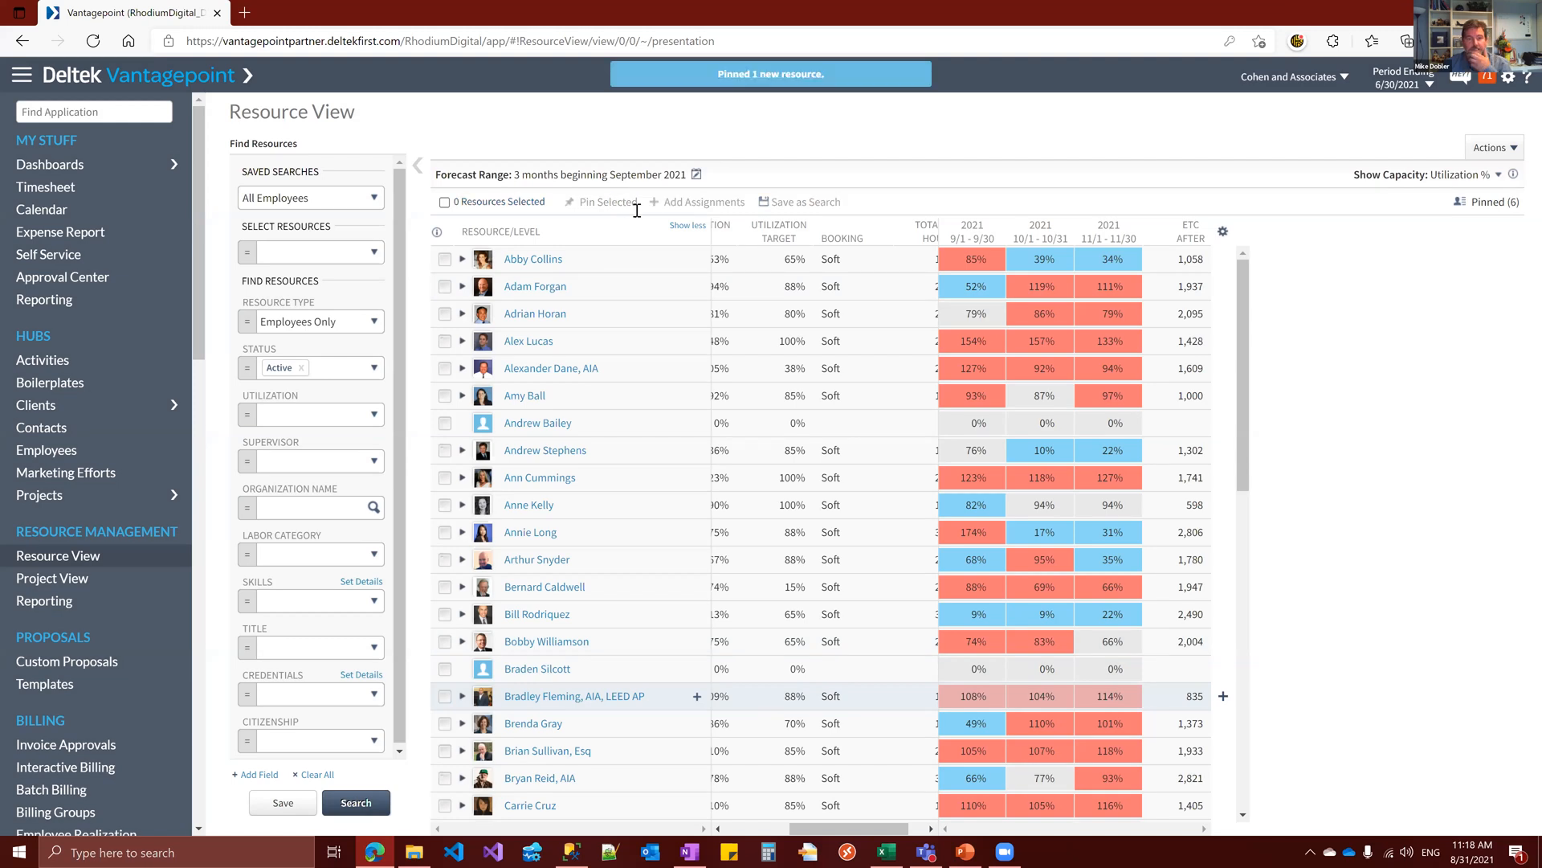
click(1486, 202)
click(1306, 499)
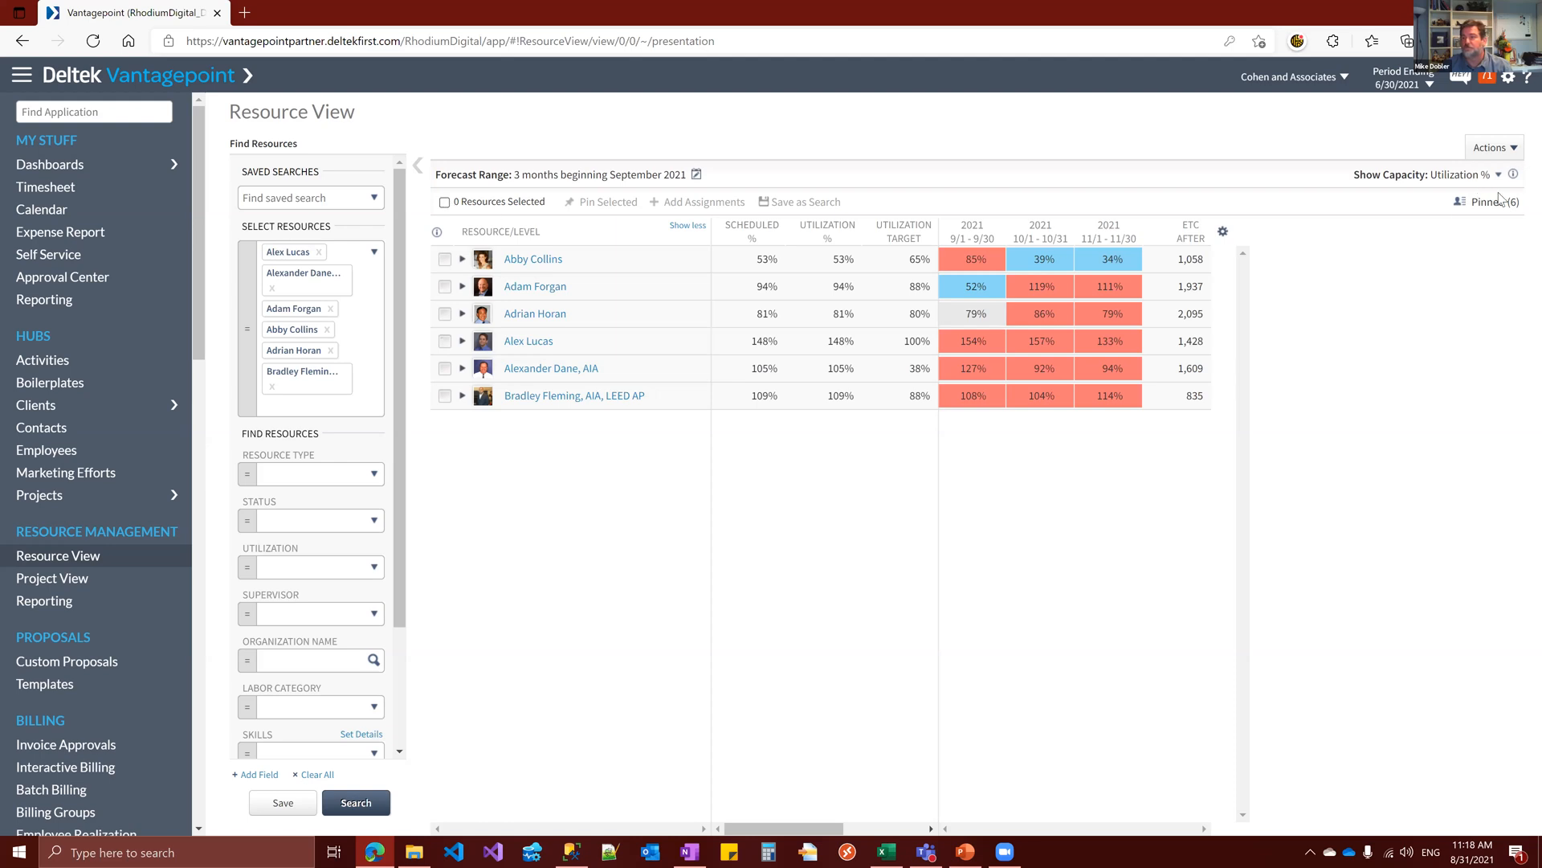
View the available actions and the grid settings for the pinned resources, and cancel the settings
click(1491, 150)
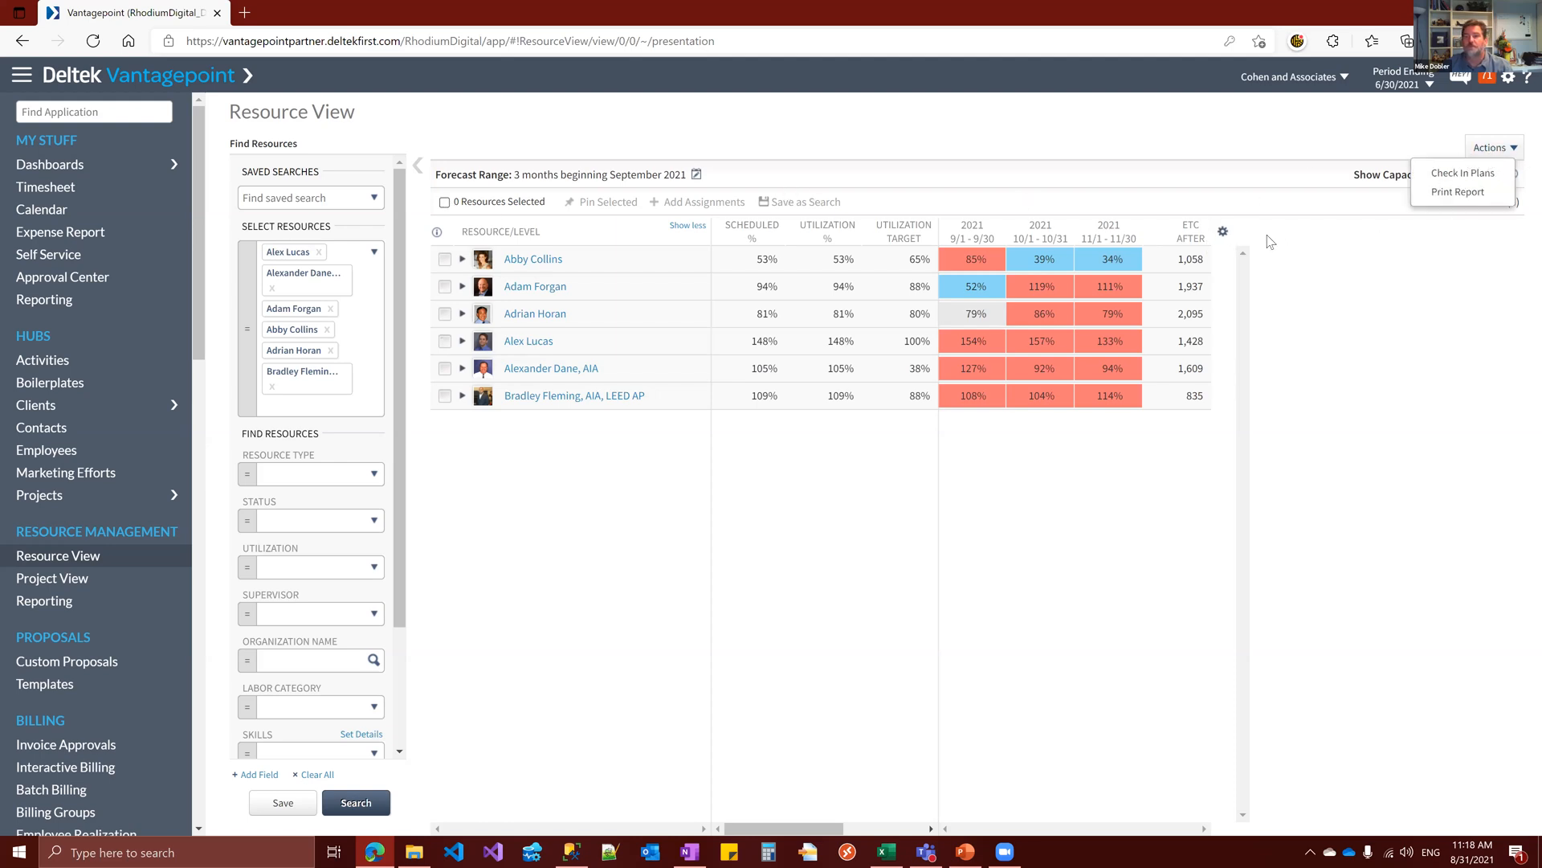
click(1223, 232)
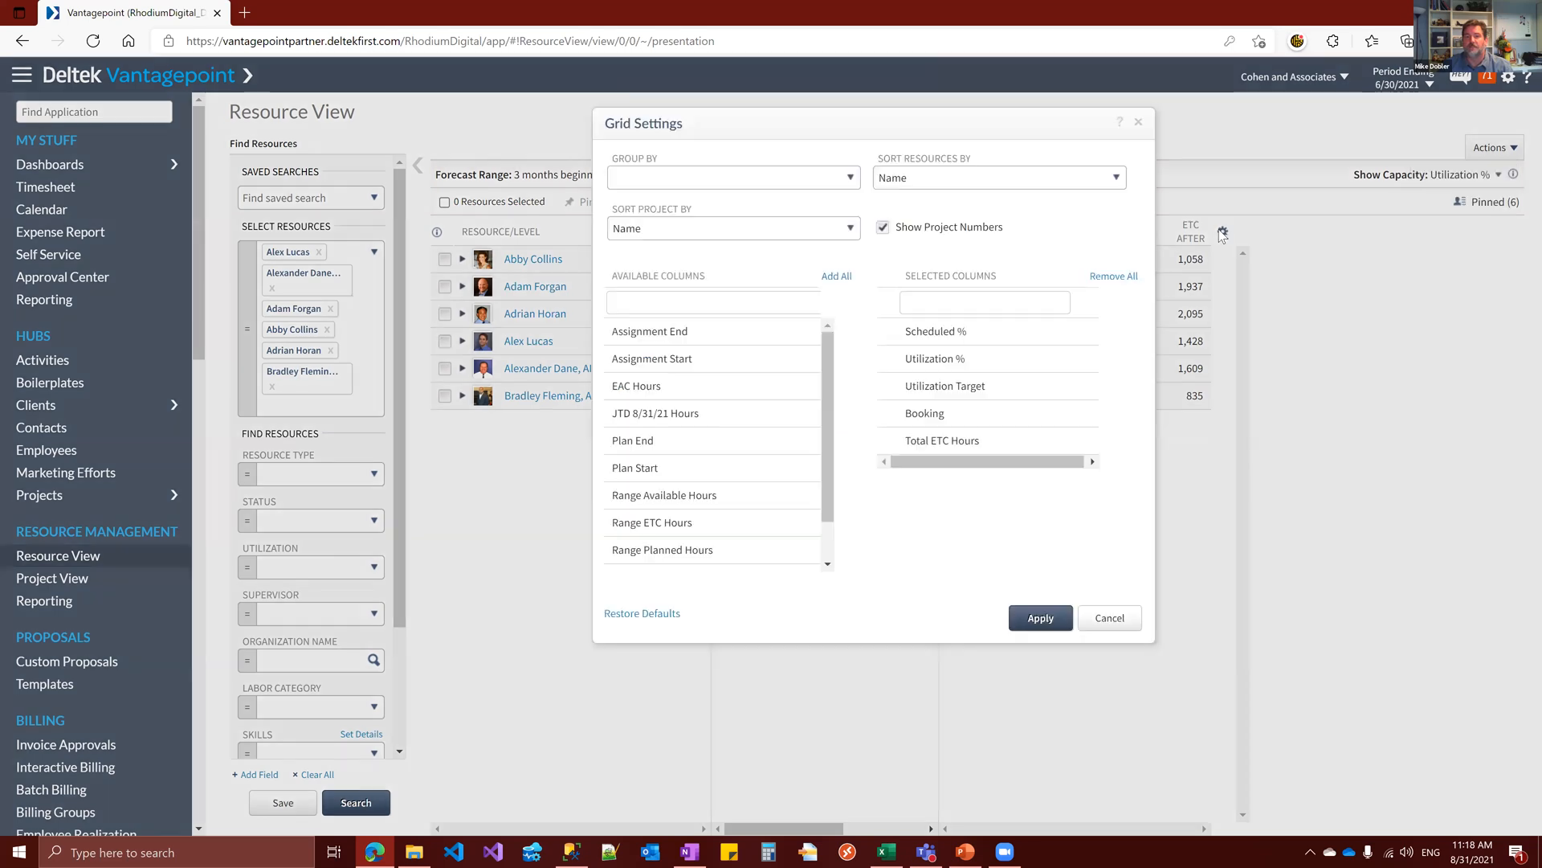
click(1108, 619)
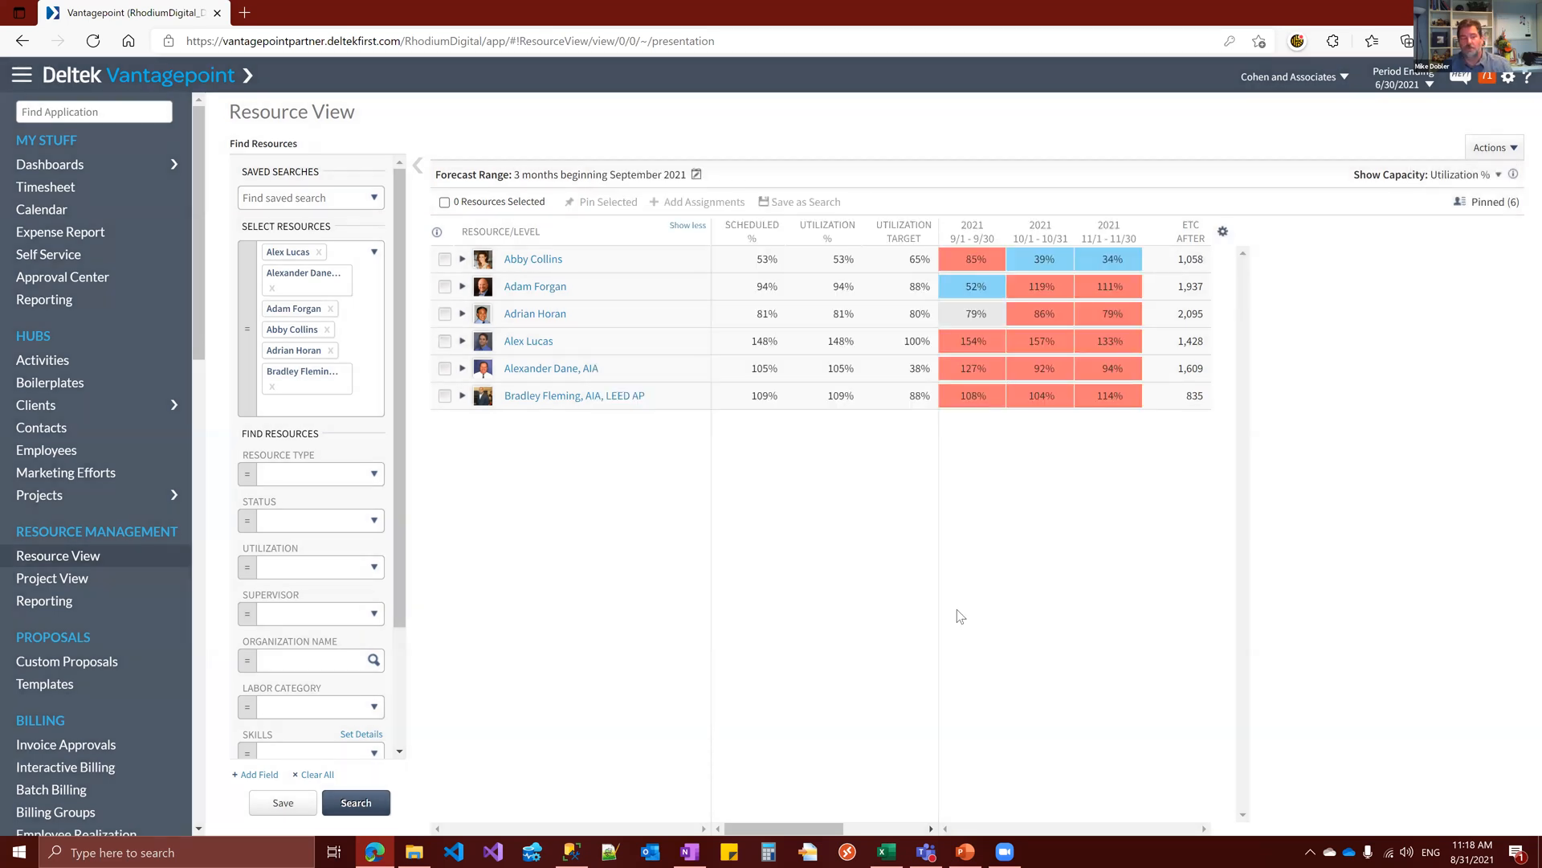
Open the Project View, switch the project search to Active, and show the resources under DC United Stadium
click(100, 587)
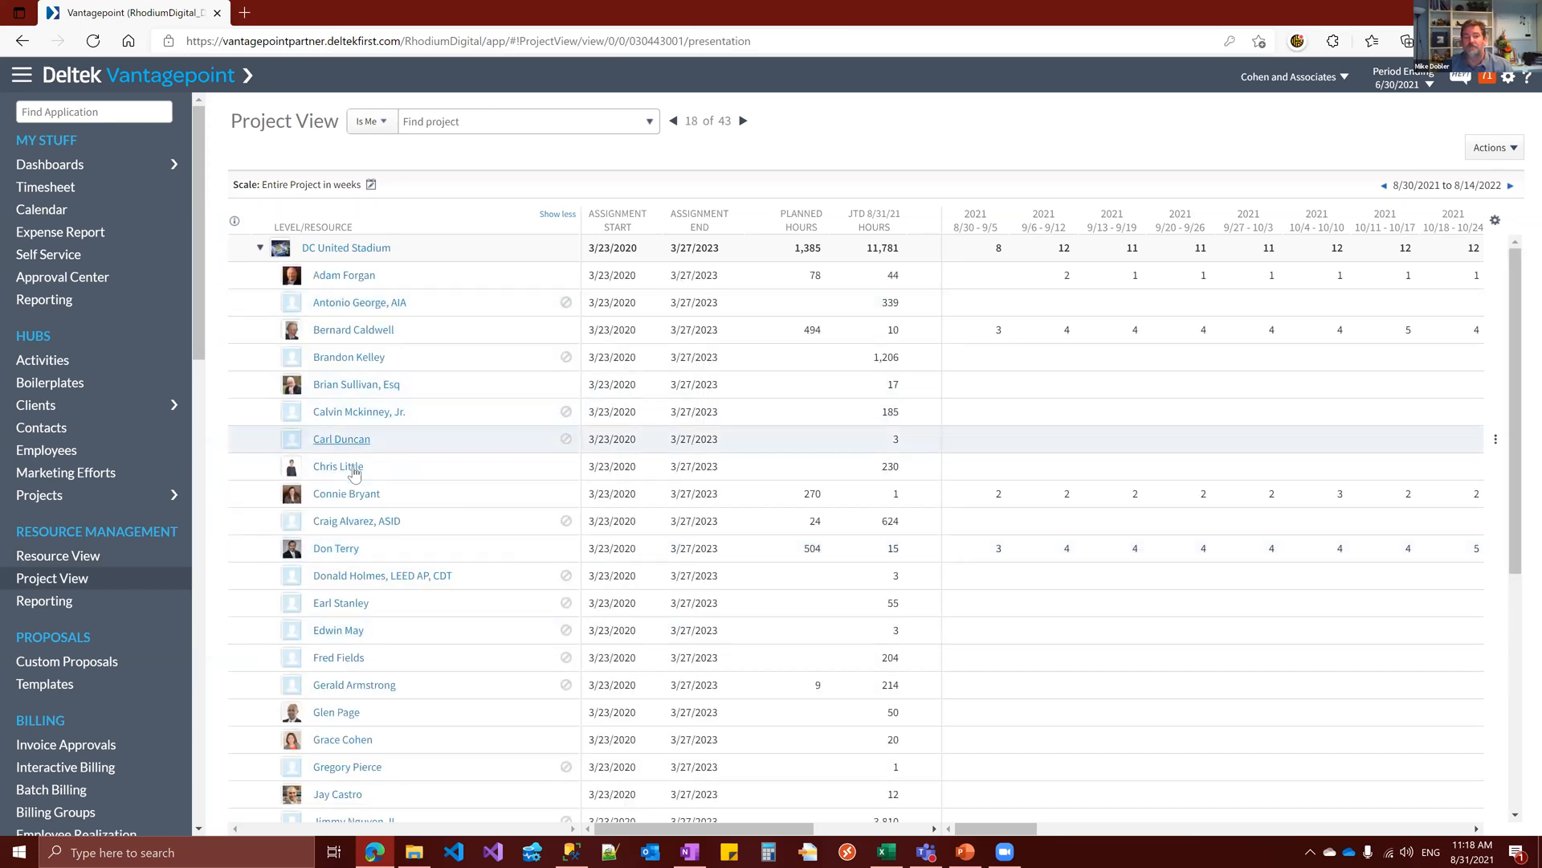
click(260, 247)
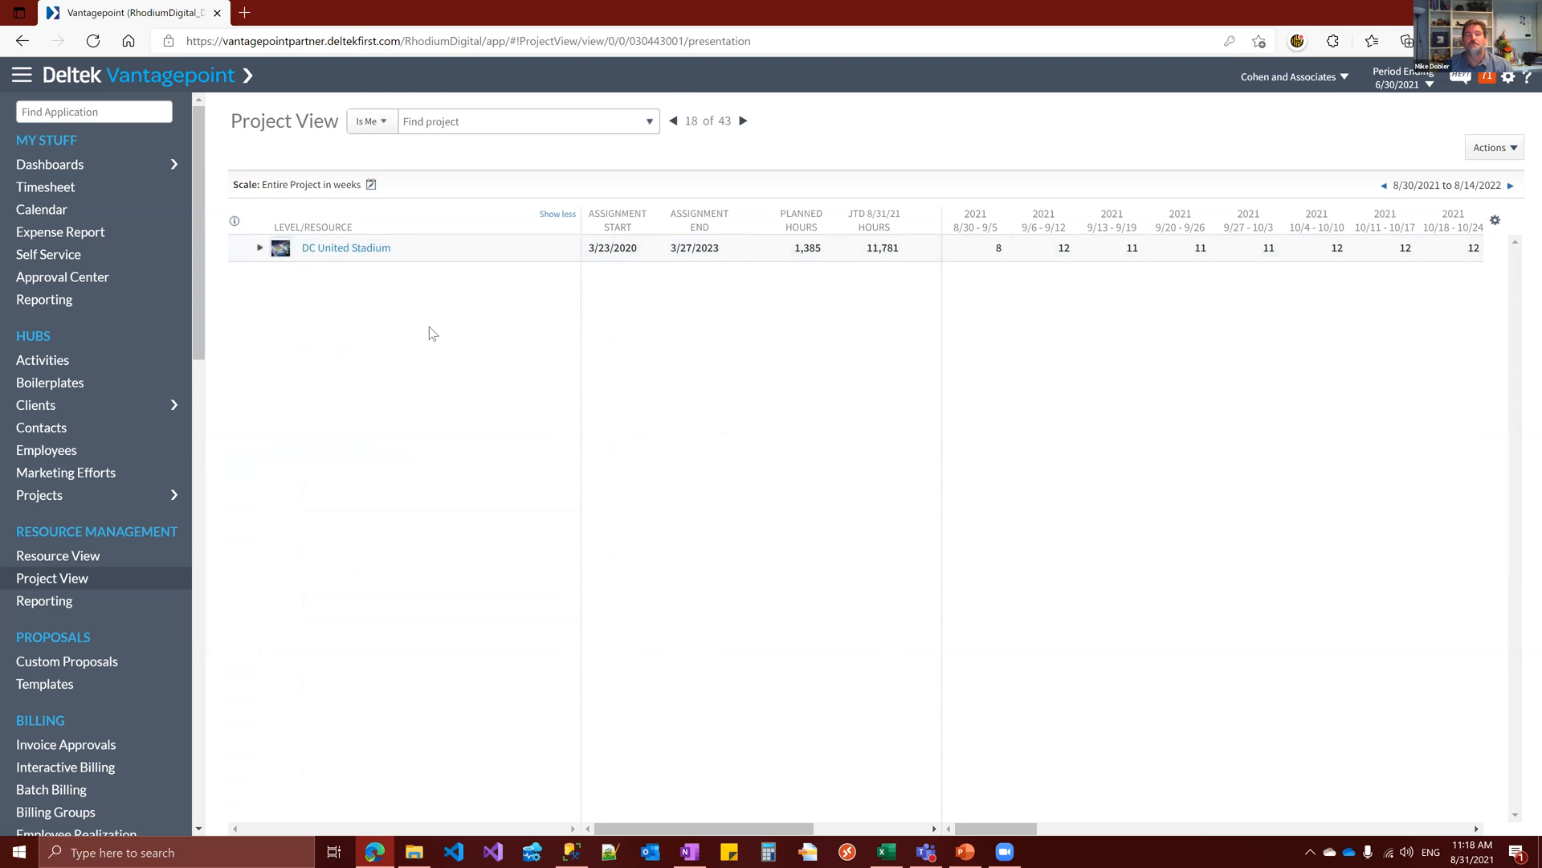
click(383, 125)
click(411, 207)
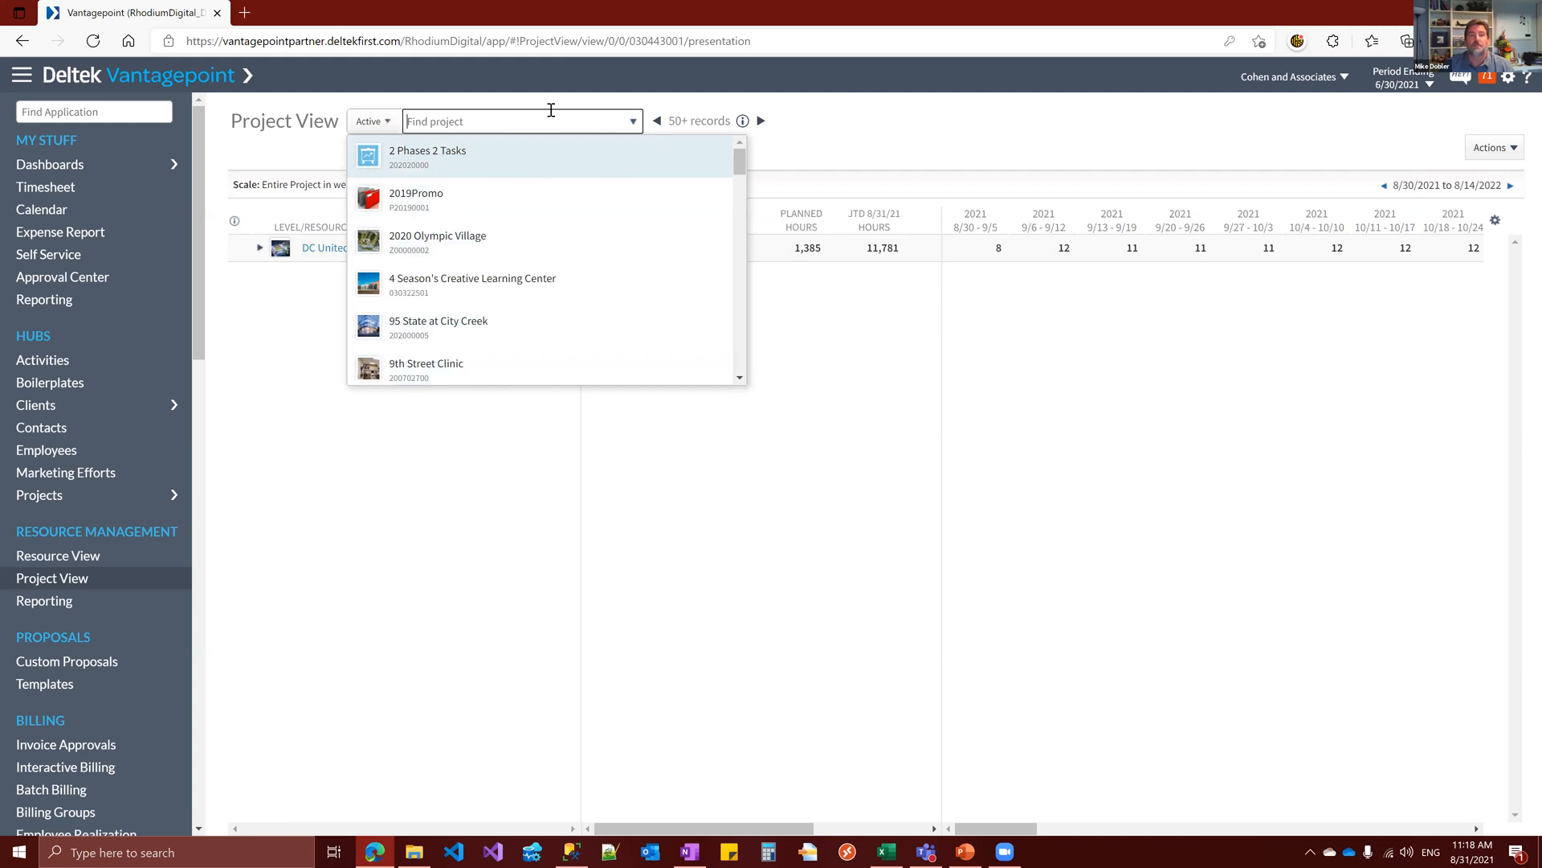
click(298, 284)
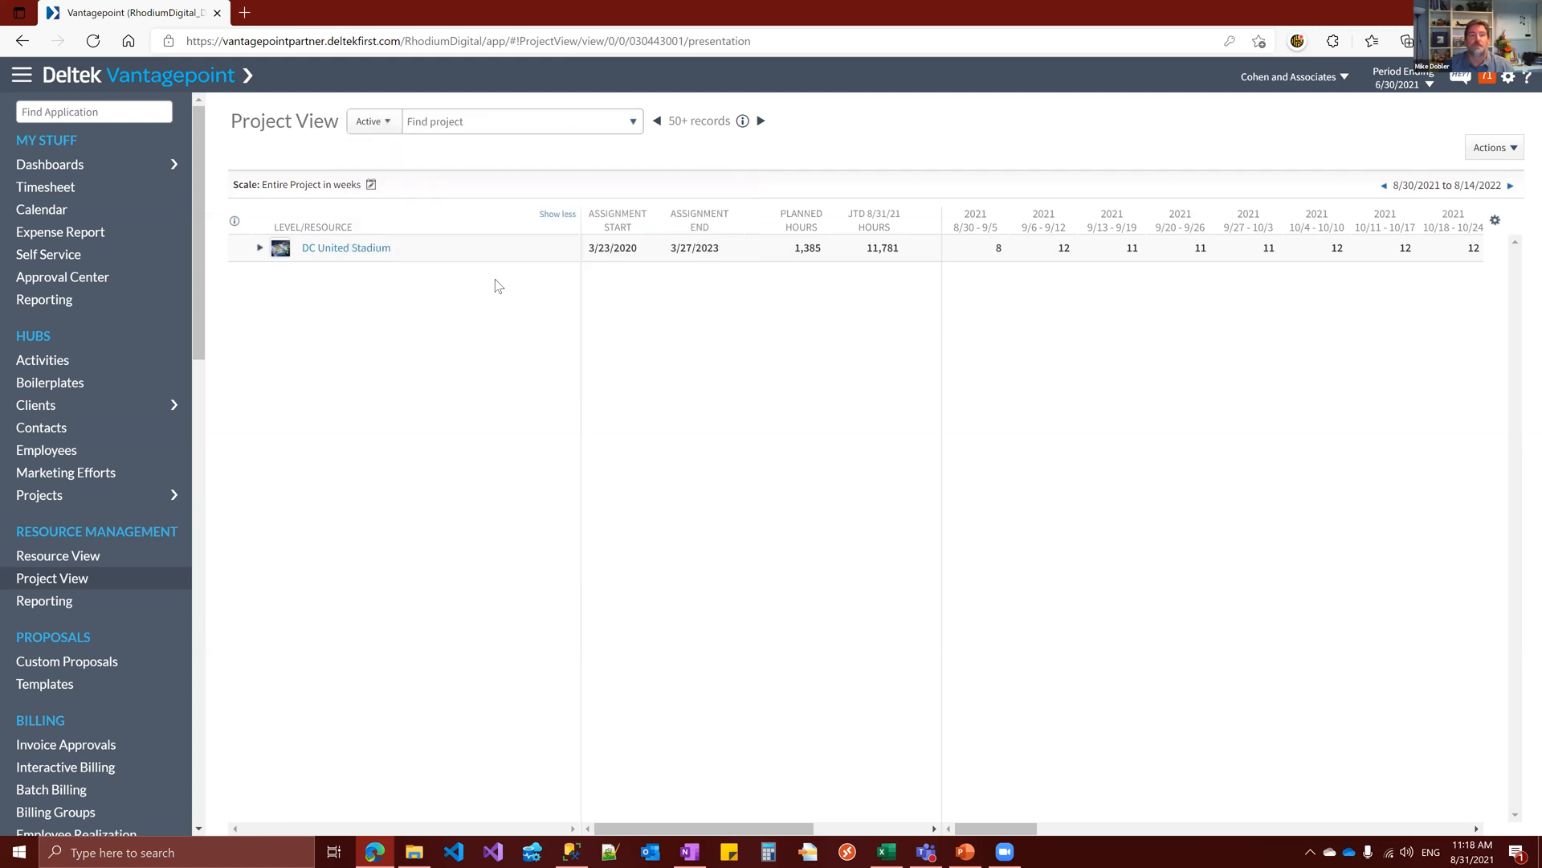
click(259, 247)
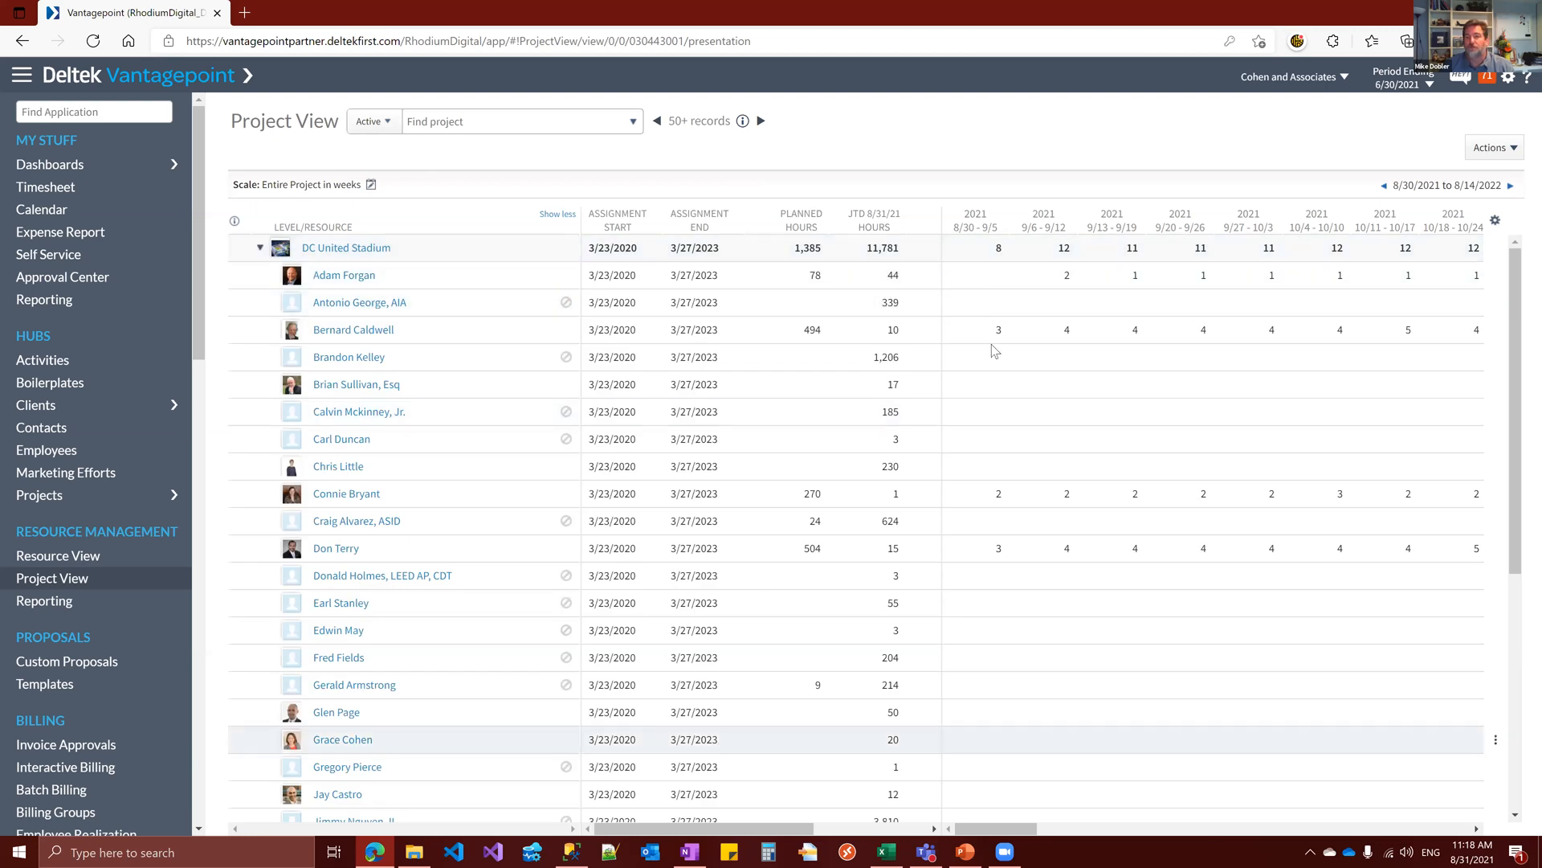
View the Project View grid settings and the Reassign options for the first DC United Stadium resource, cancelling both
click(1495, 220)
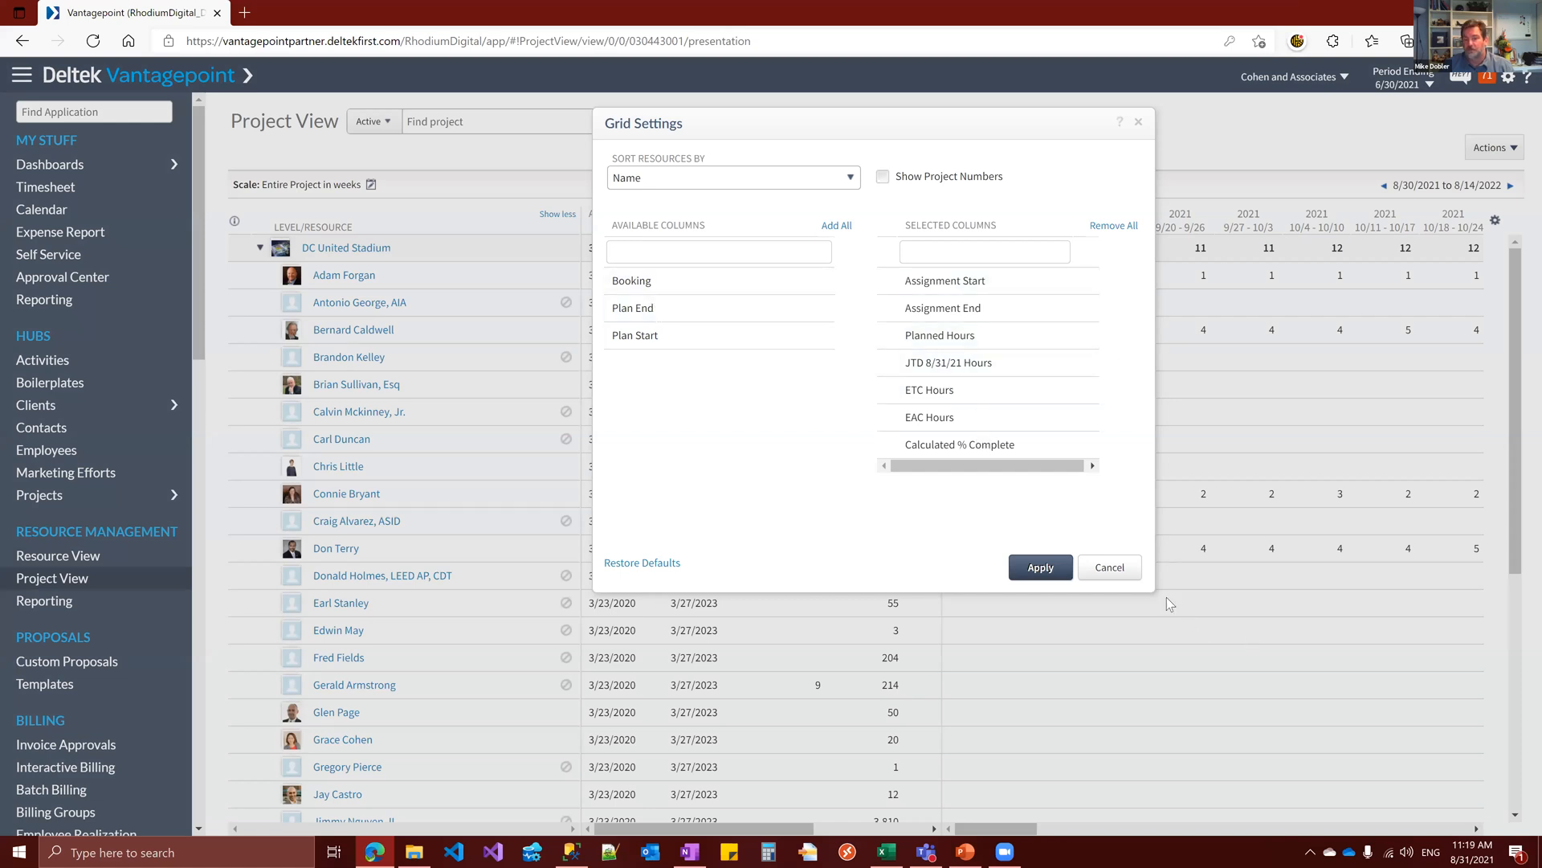
click(1124, 575)
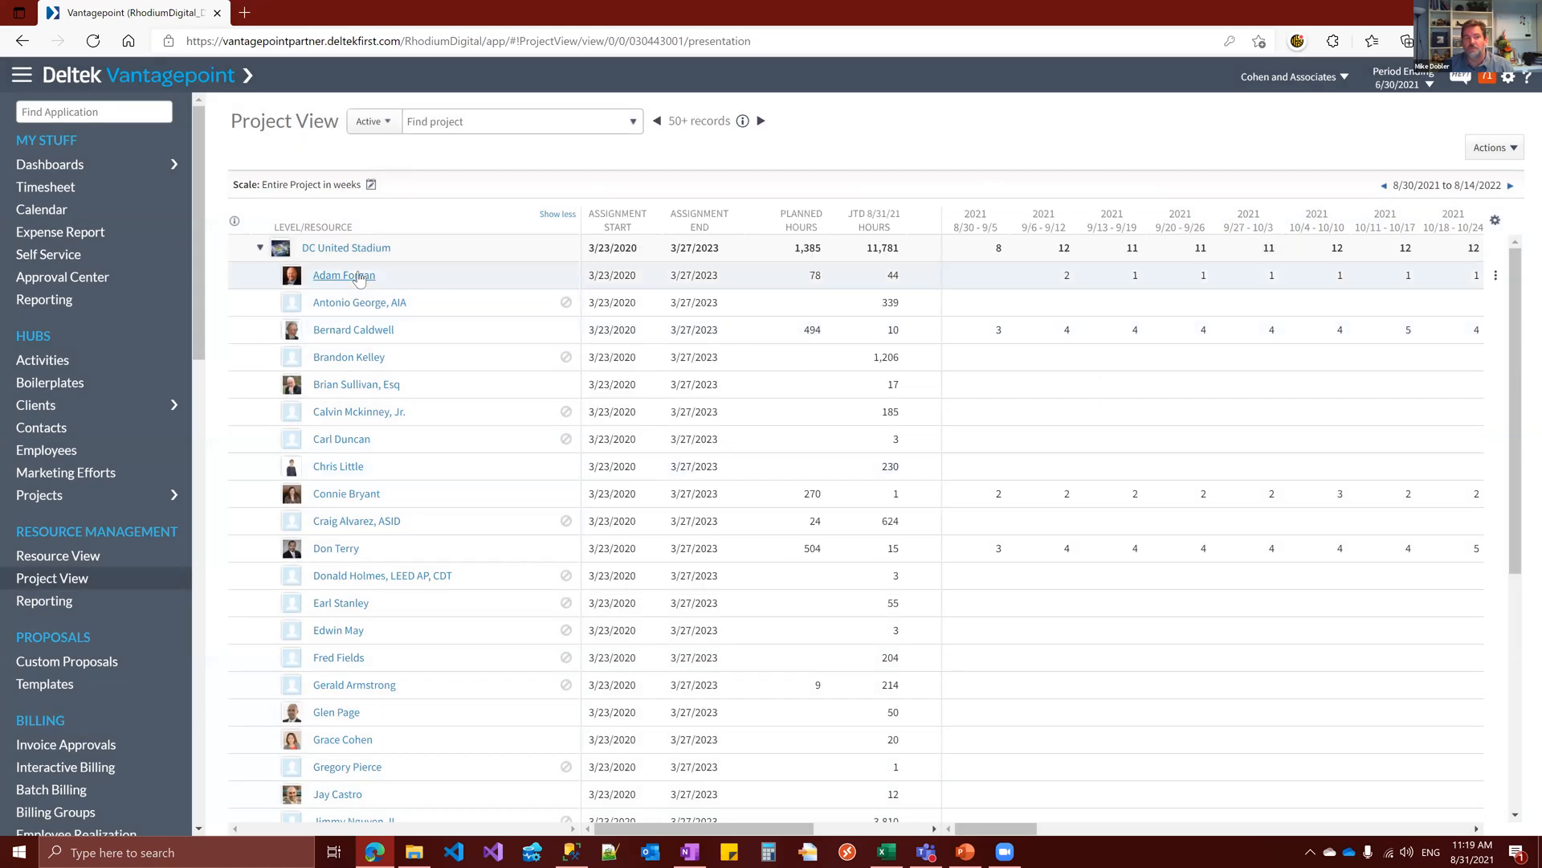
click(1495, 277)
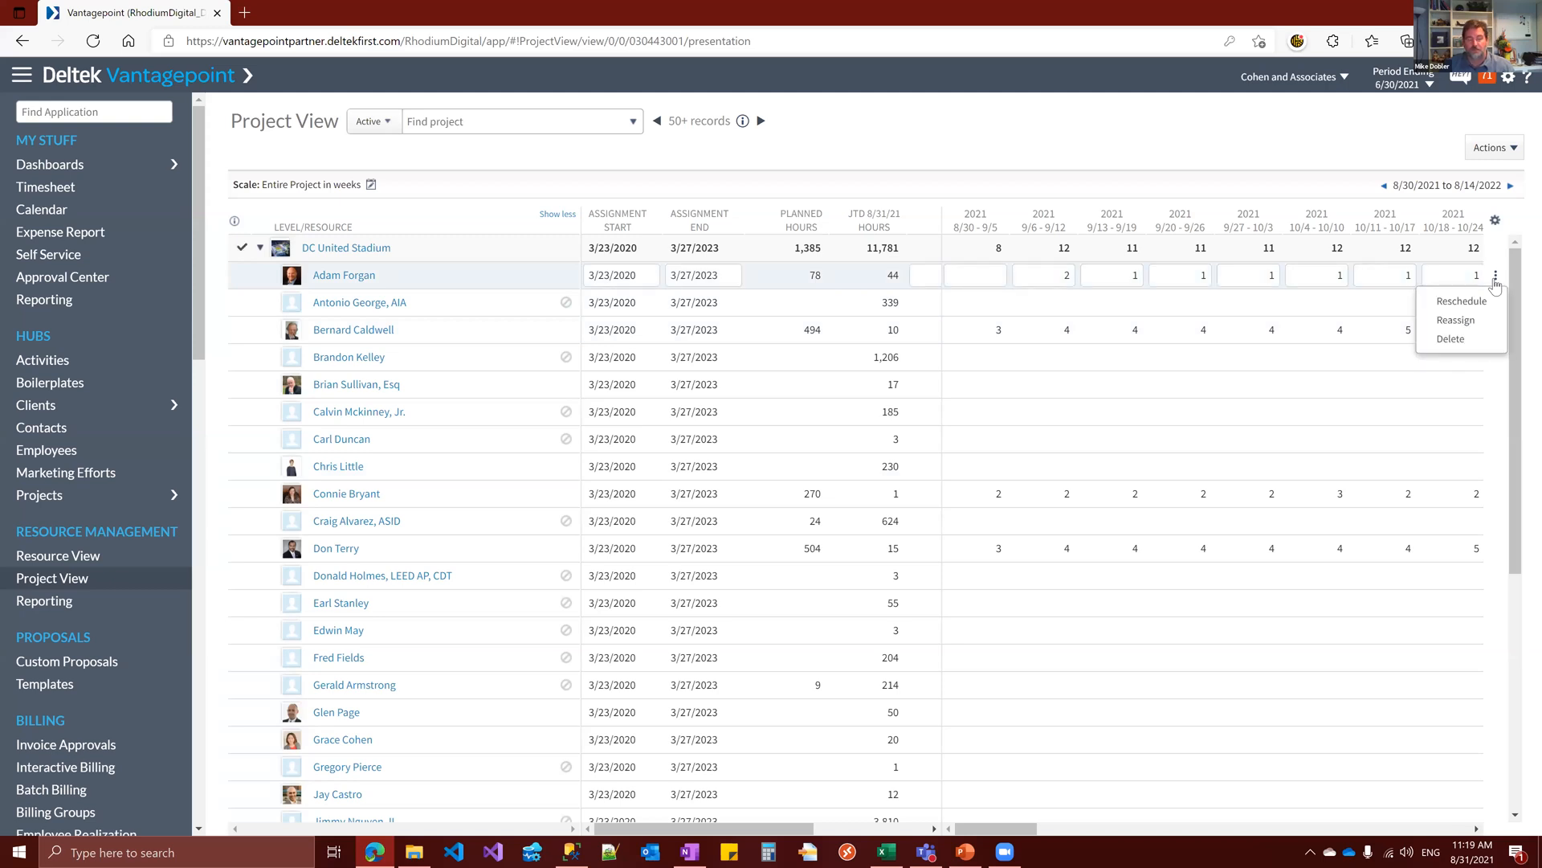
click(1463, 321)
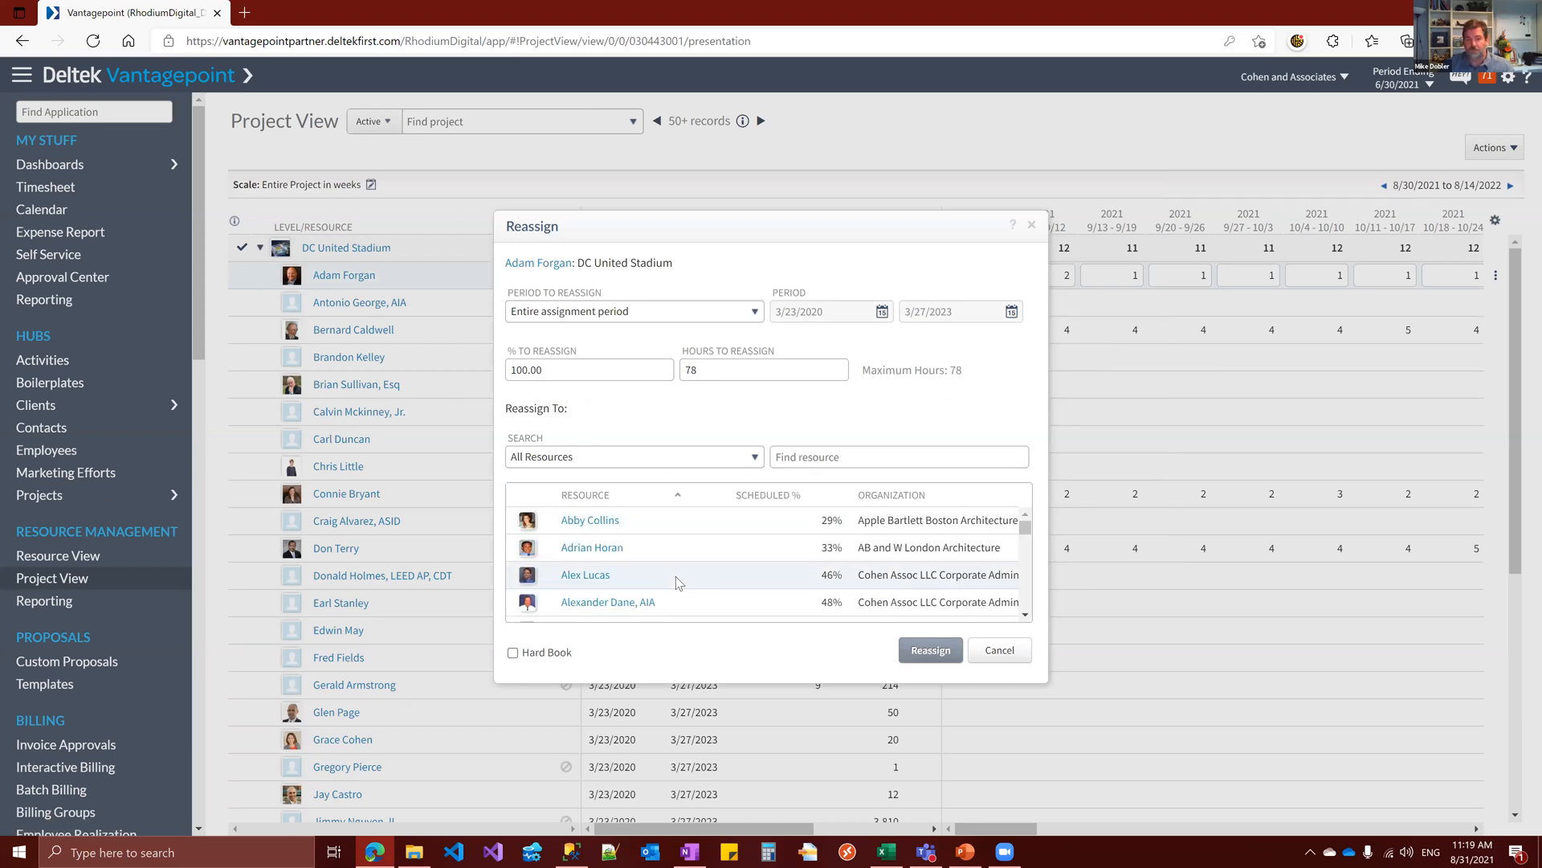
click(999, 653)
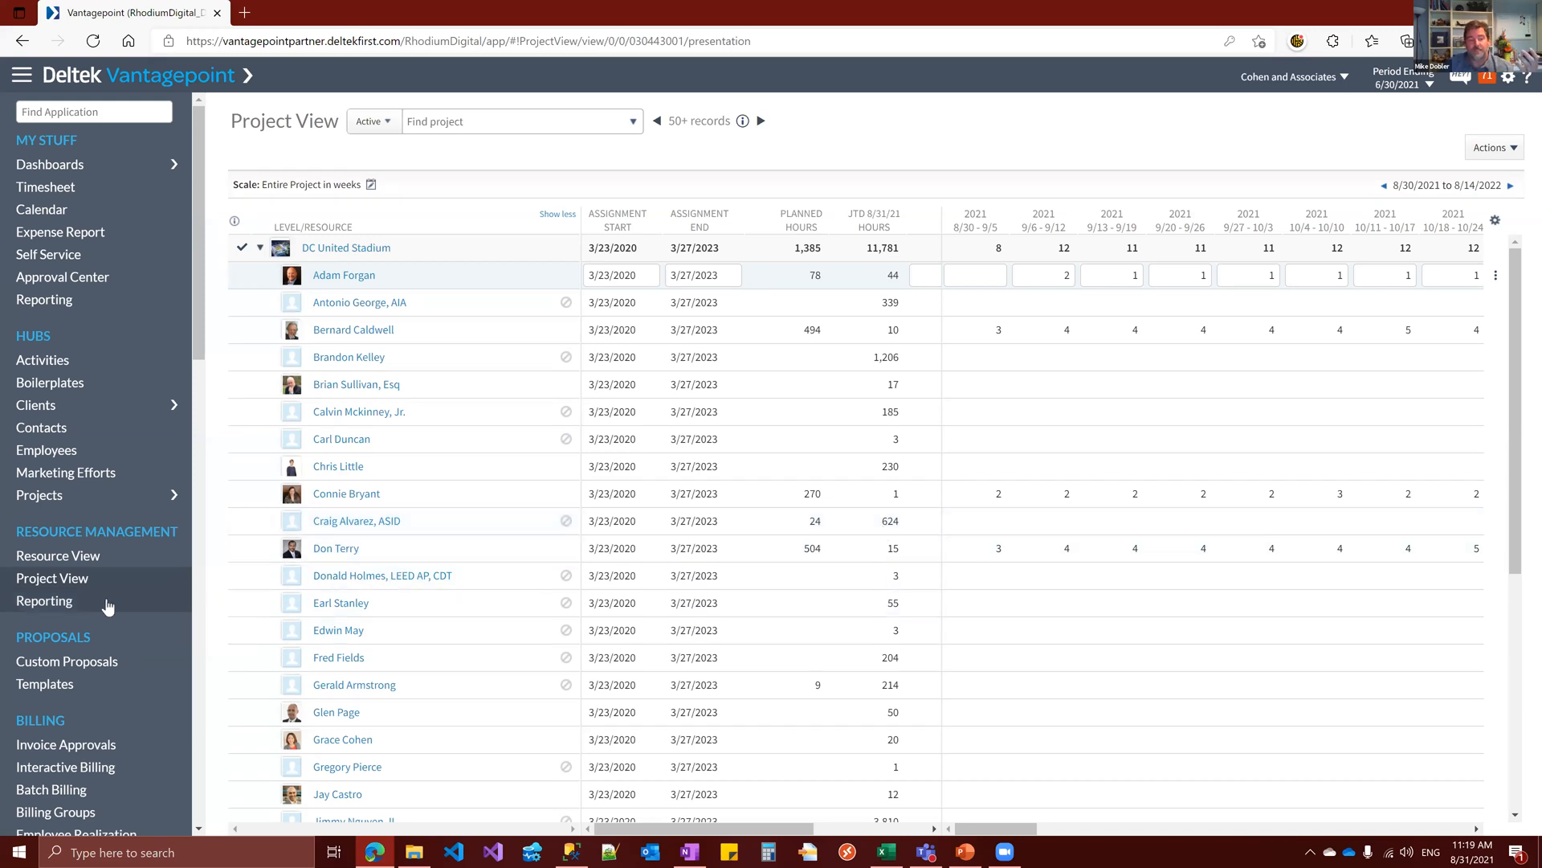
Open Resource Management Reporting and switch the report to Projects using the Active search
click(66, 603)
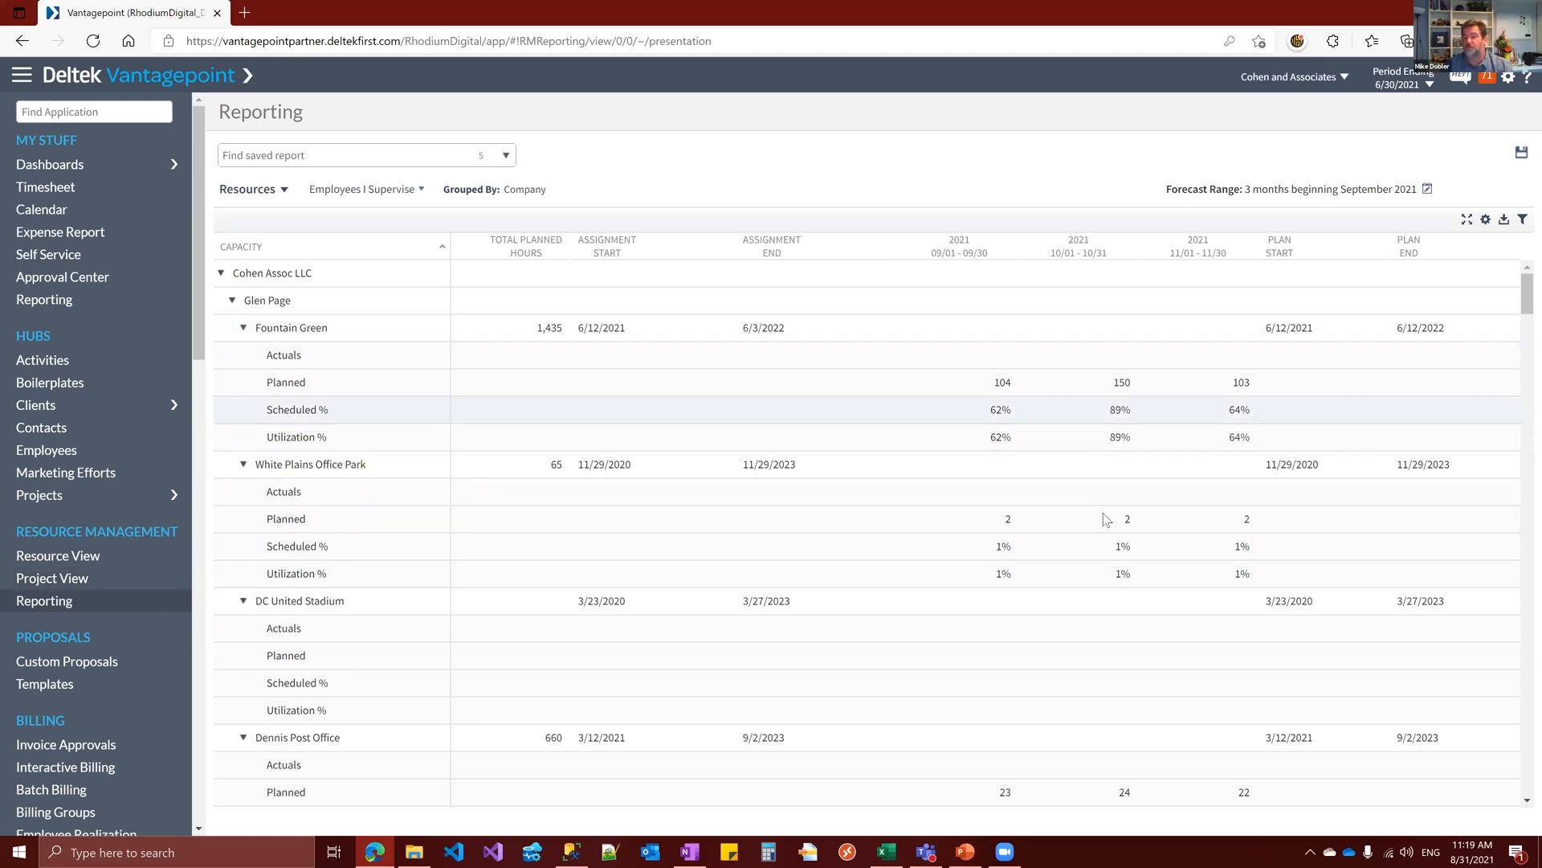
click(281, 190)
click(266, 216)
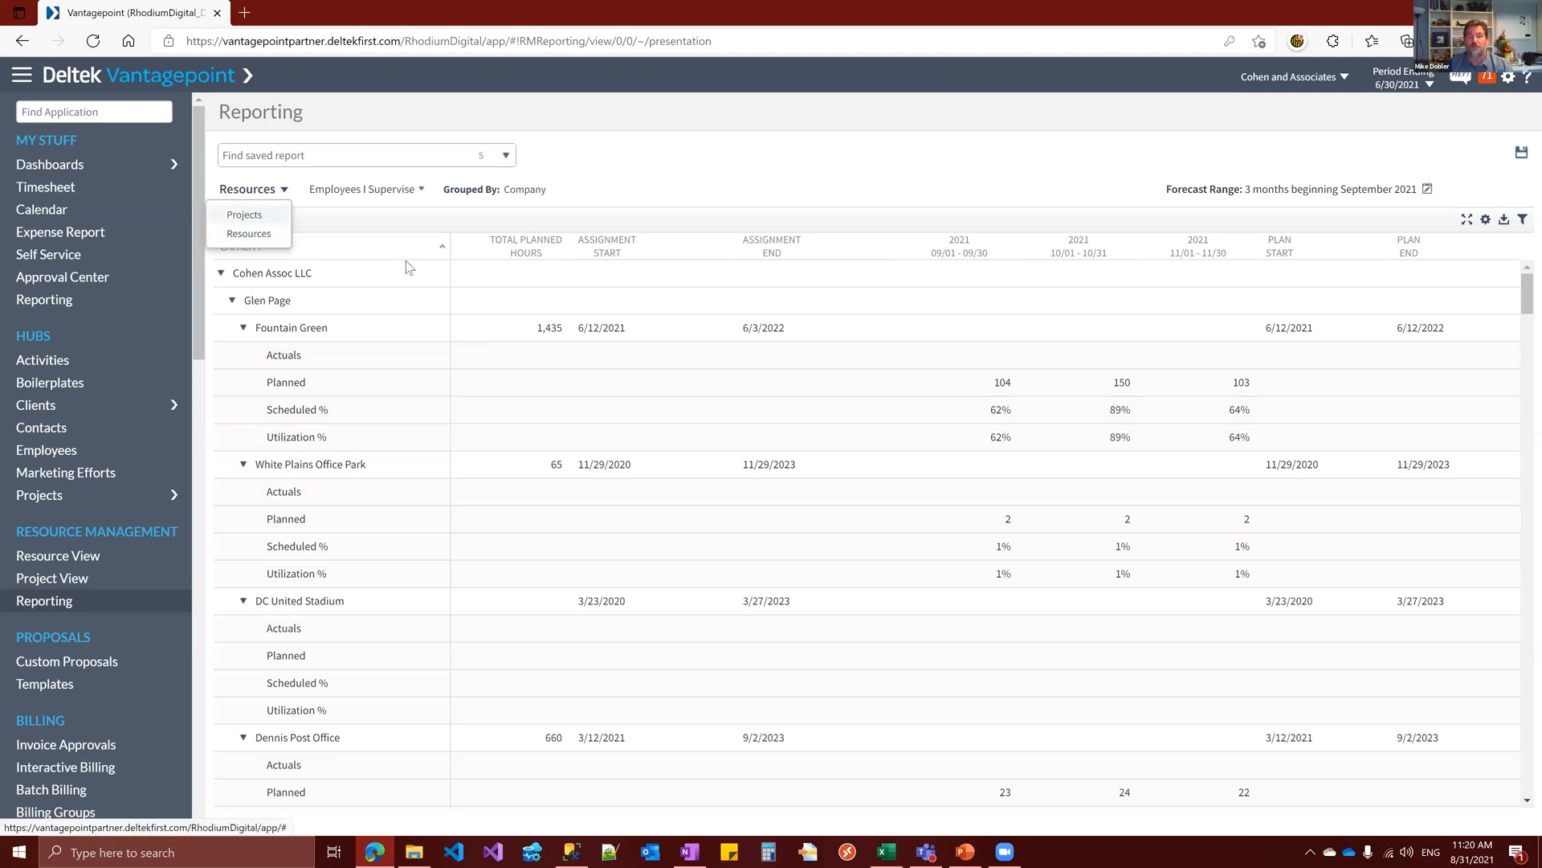
mouse_move(371, 196)
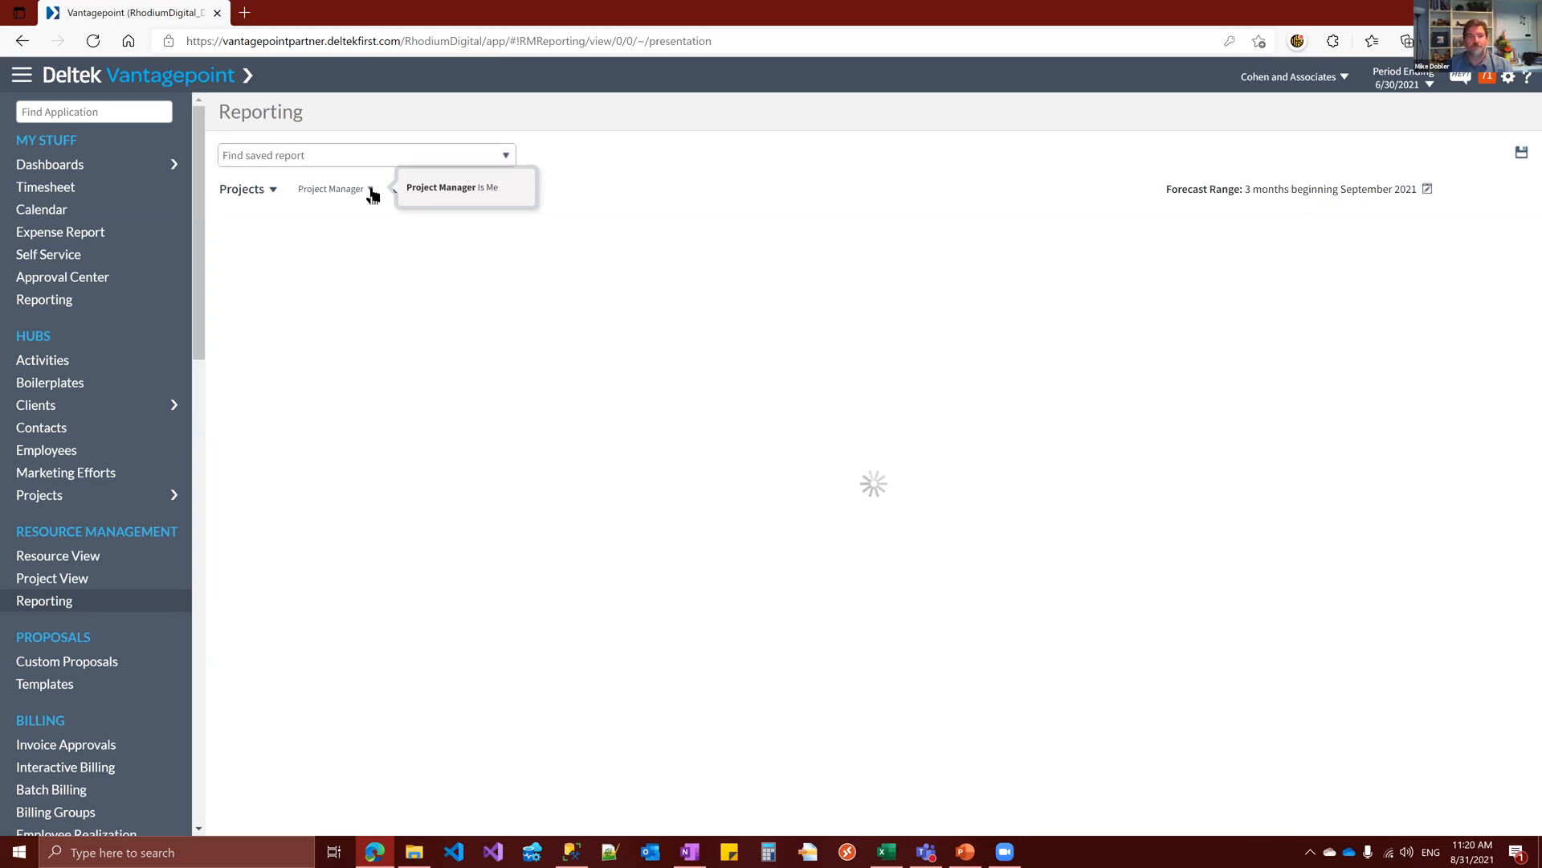
click(370, 190)
click(331, 216)
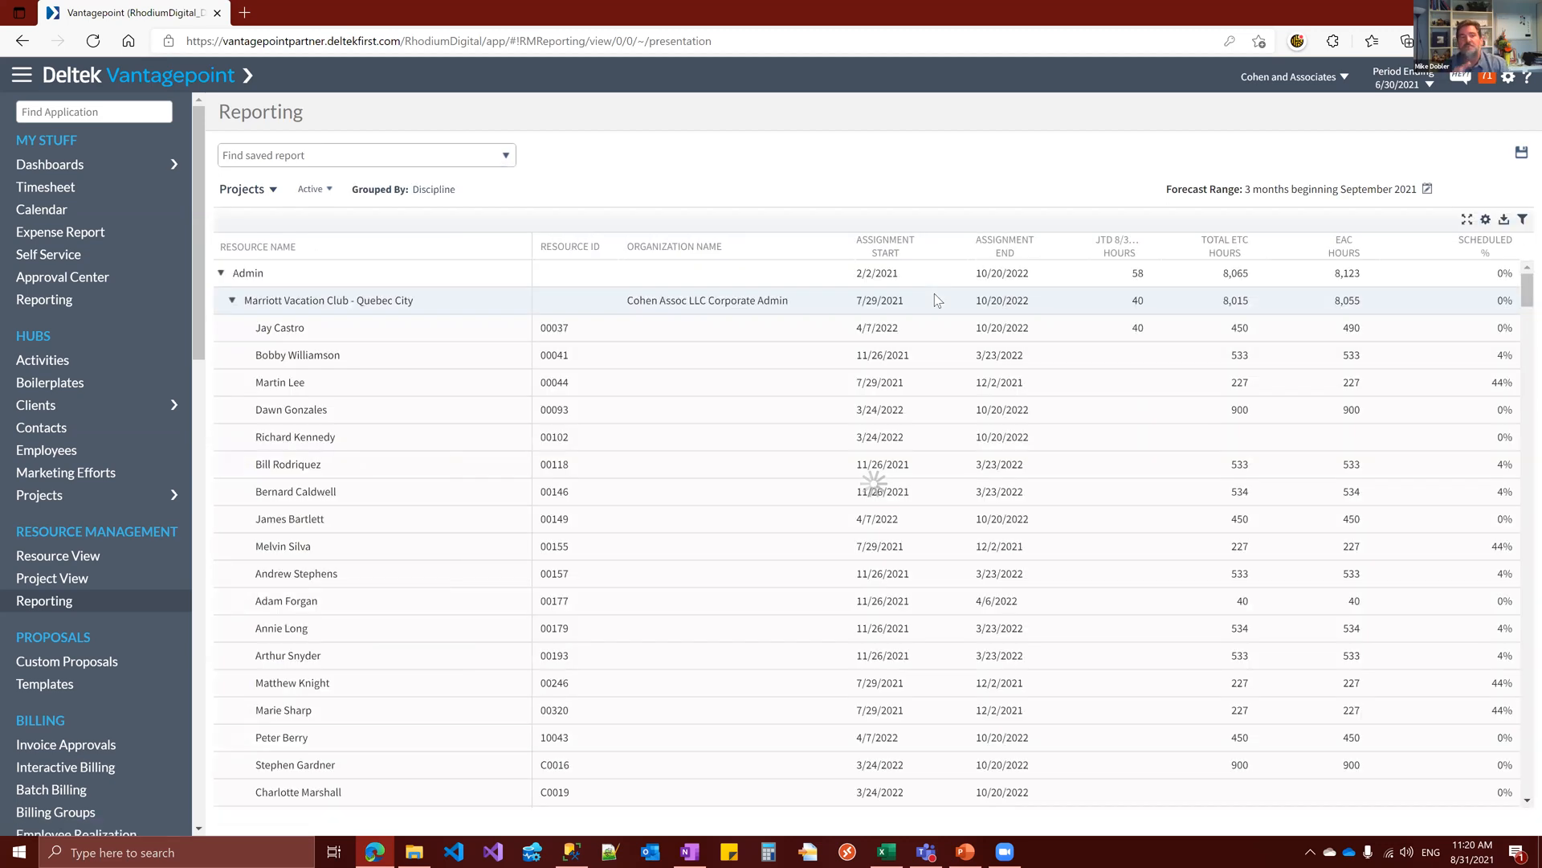
Collapse the Admin, Architecture and Engineering discipline groups in the projects report
click(219, 274)
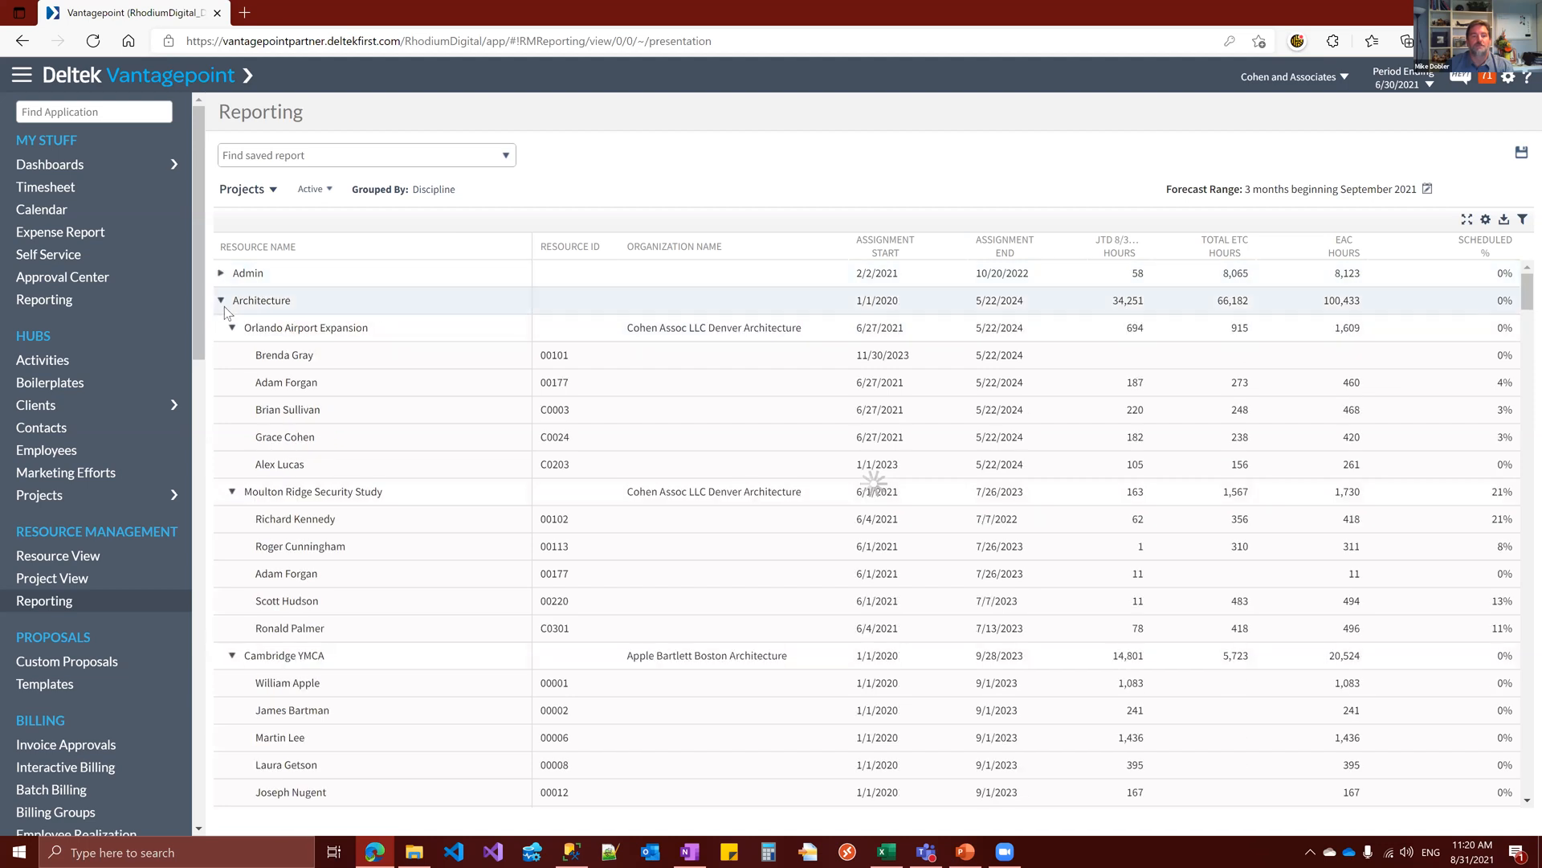
click(221, 302)
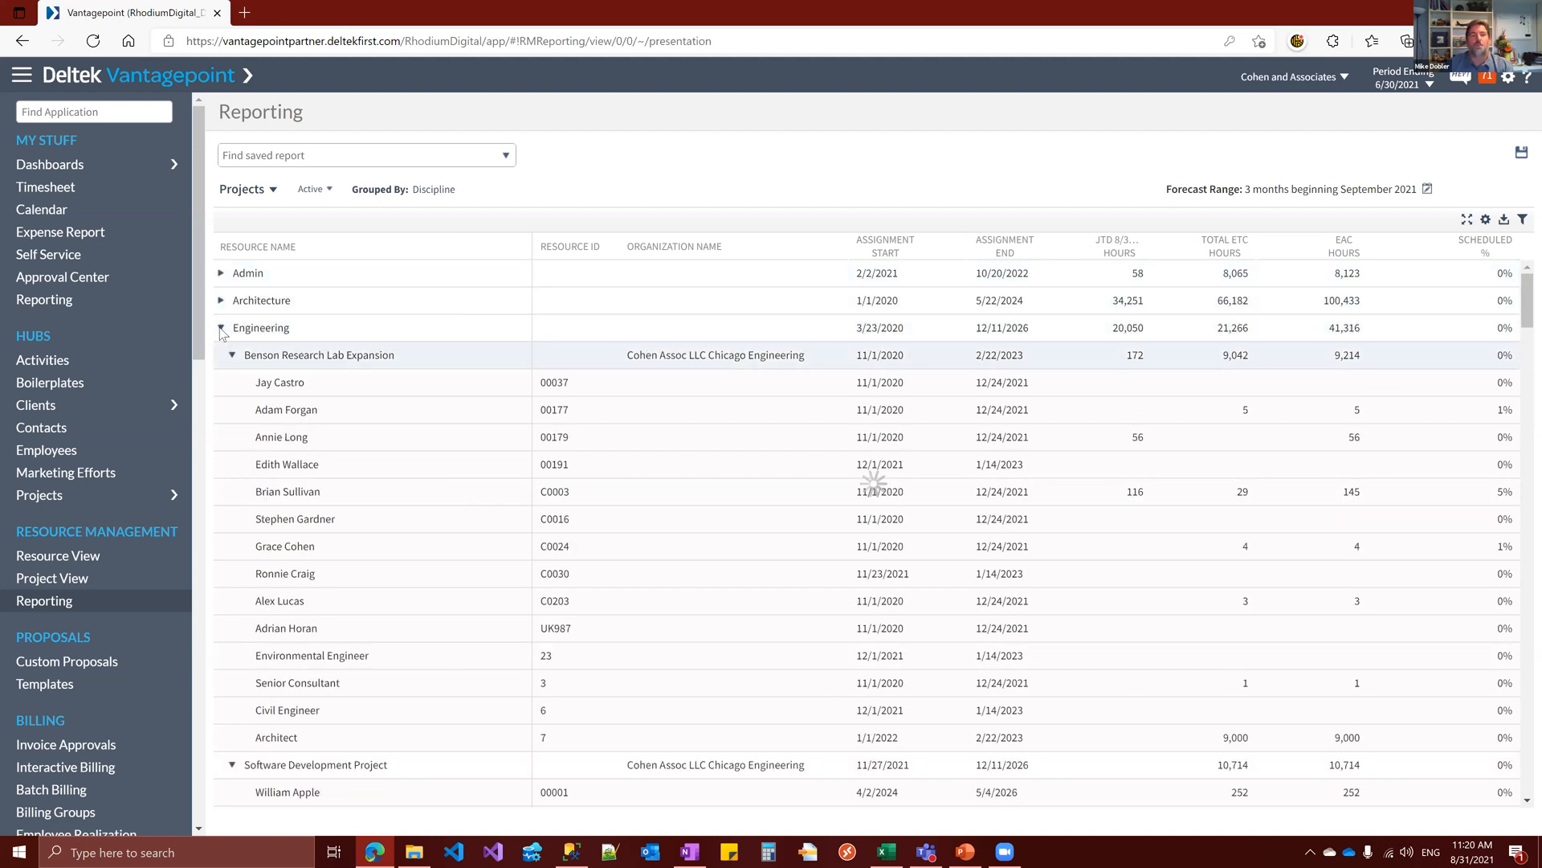
click(221, 328)
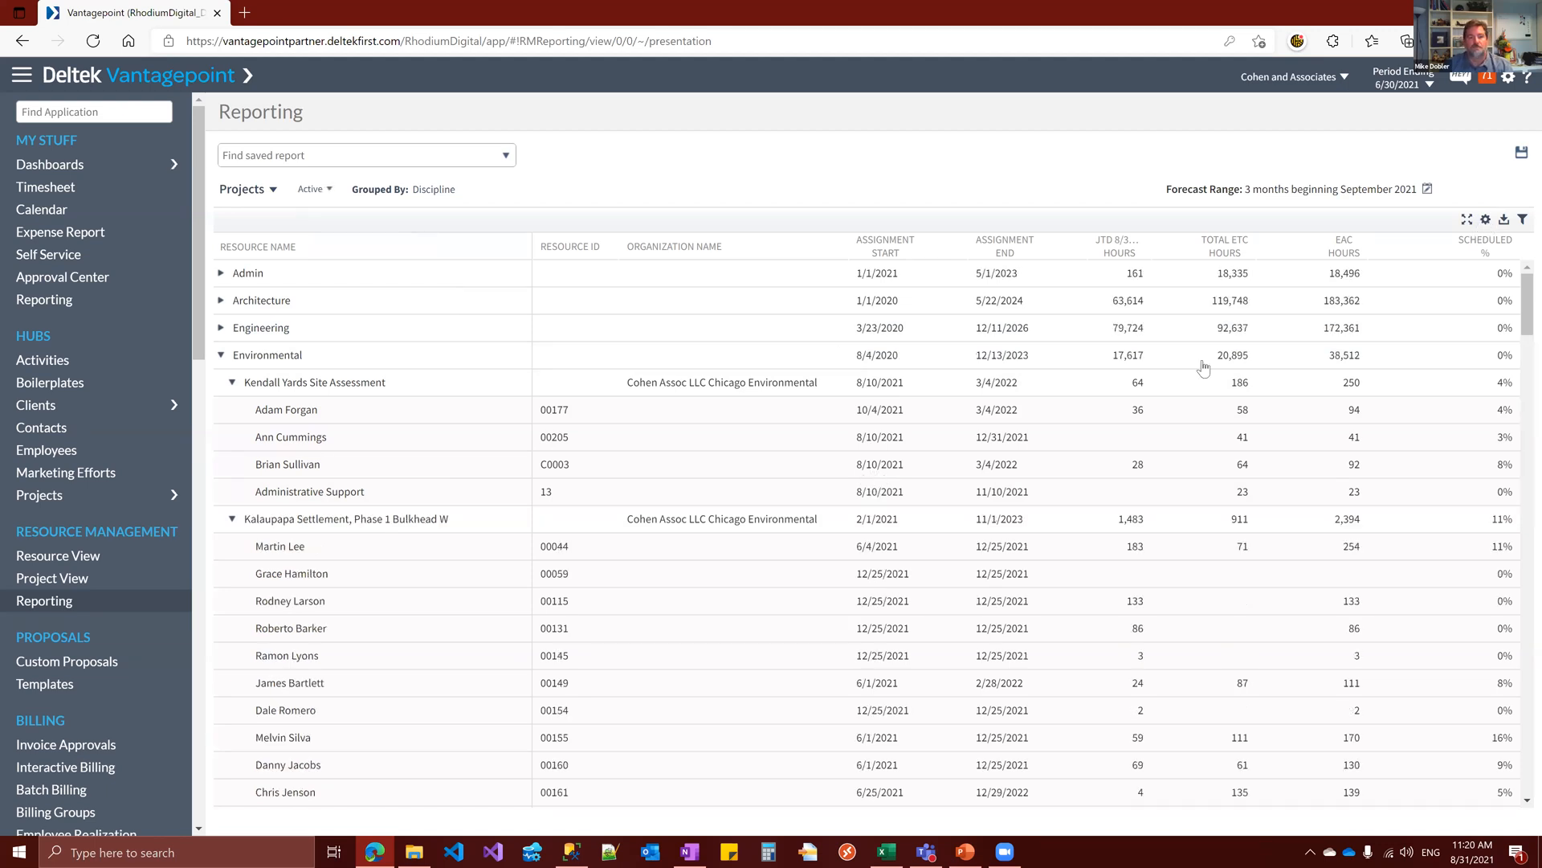
Add the Range Planned Hours column to the projects report and apply the grid settings
click(1485, 219)
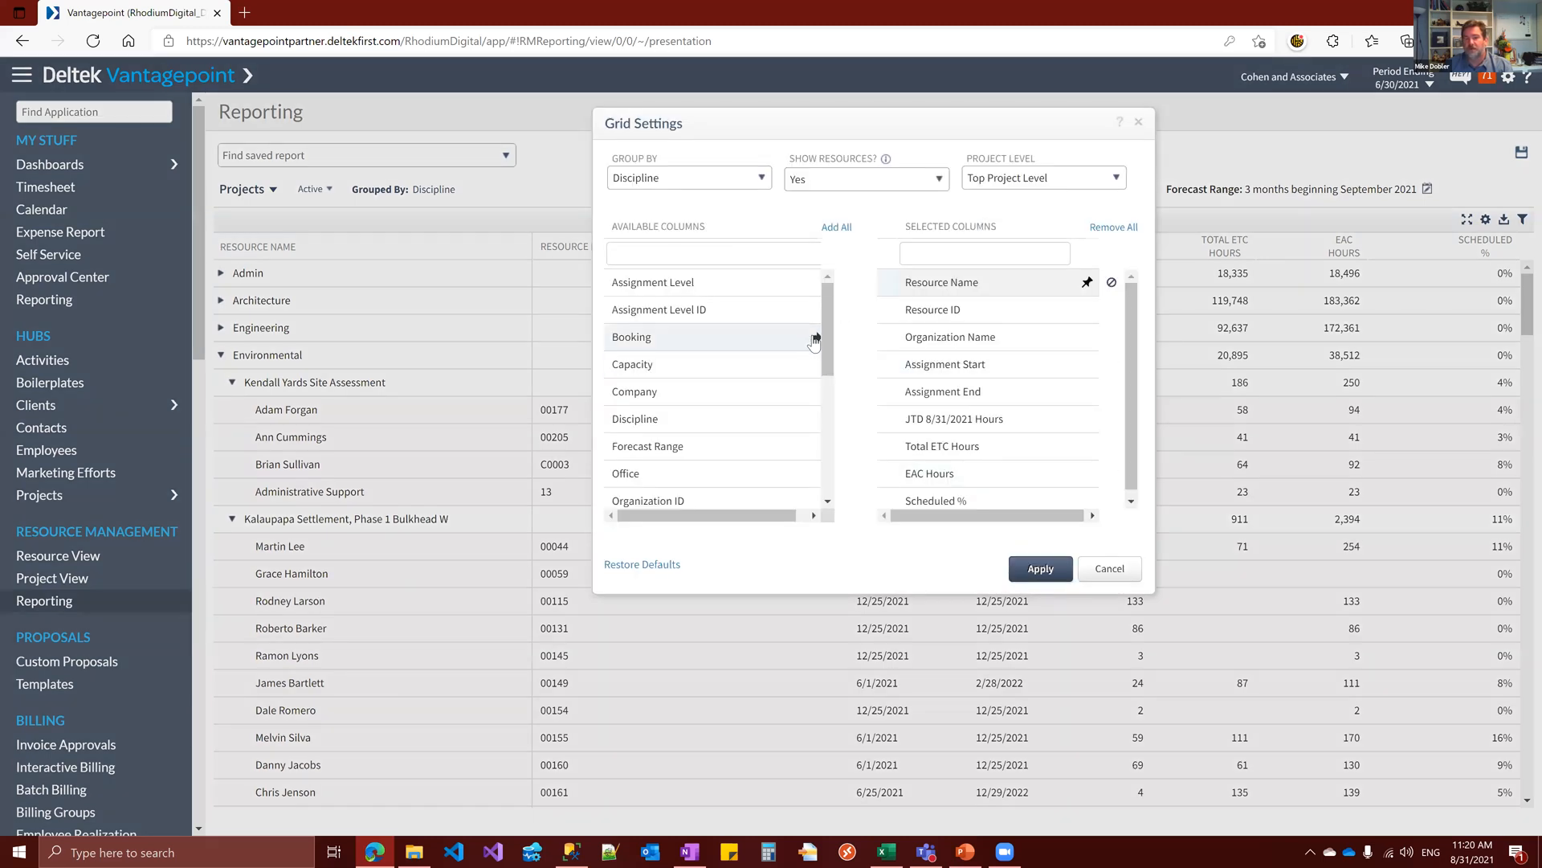
drag(824, 331, 828, 472)
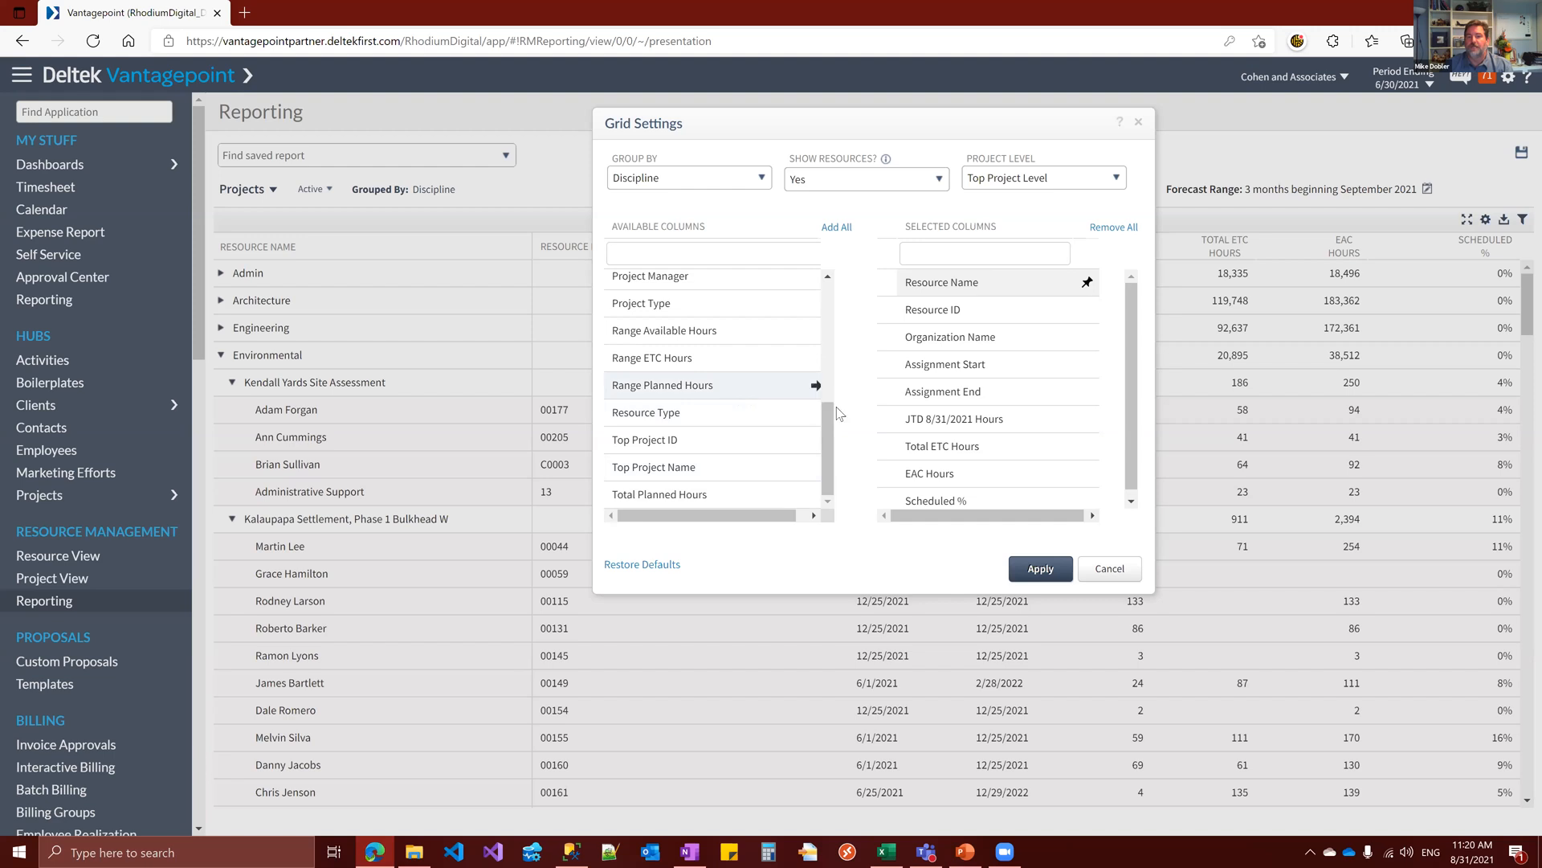
click(815, 386)
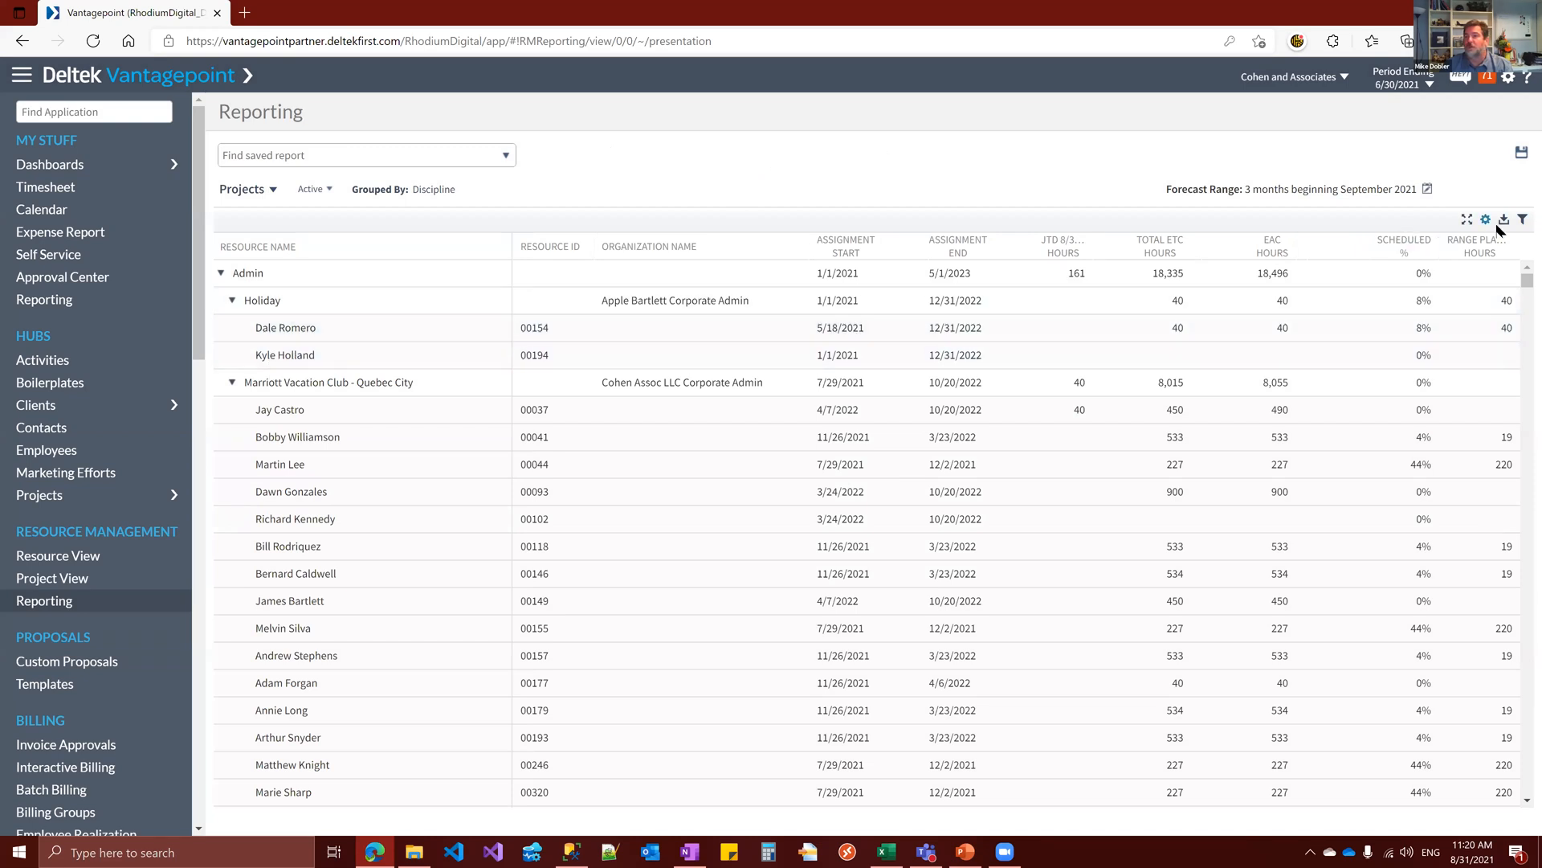
View the option to export the report grid as a CSV file and cancel it
click(1502, 223)
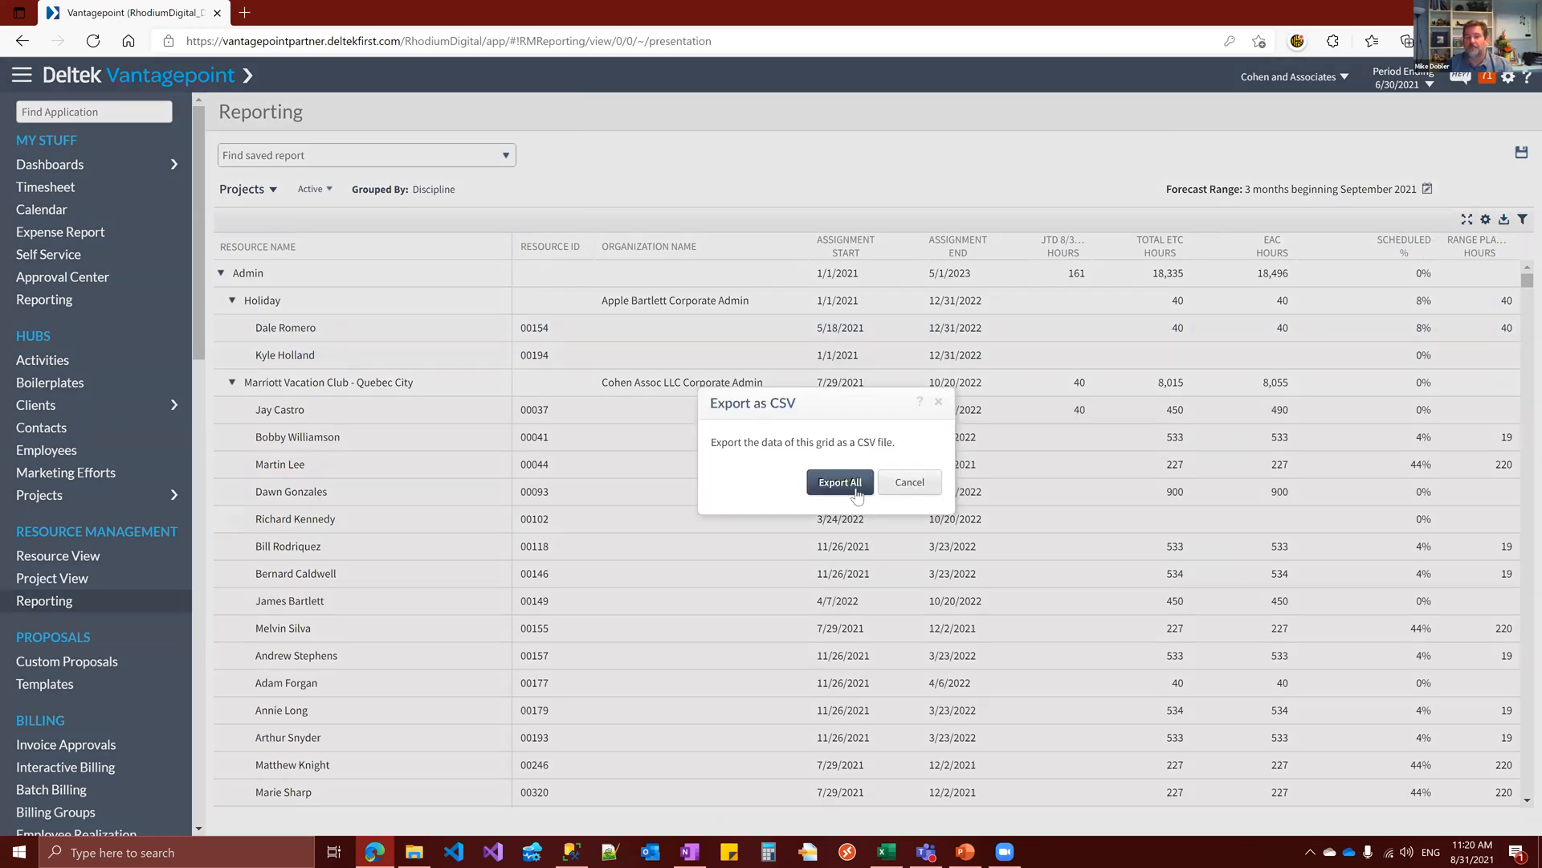
click(910, 483)
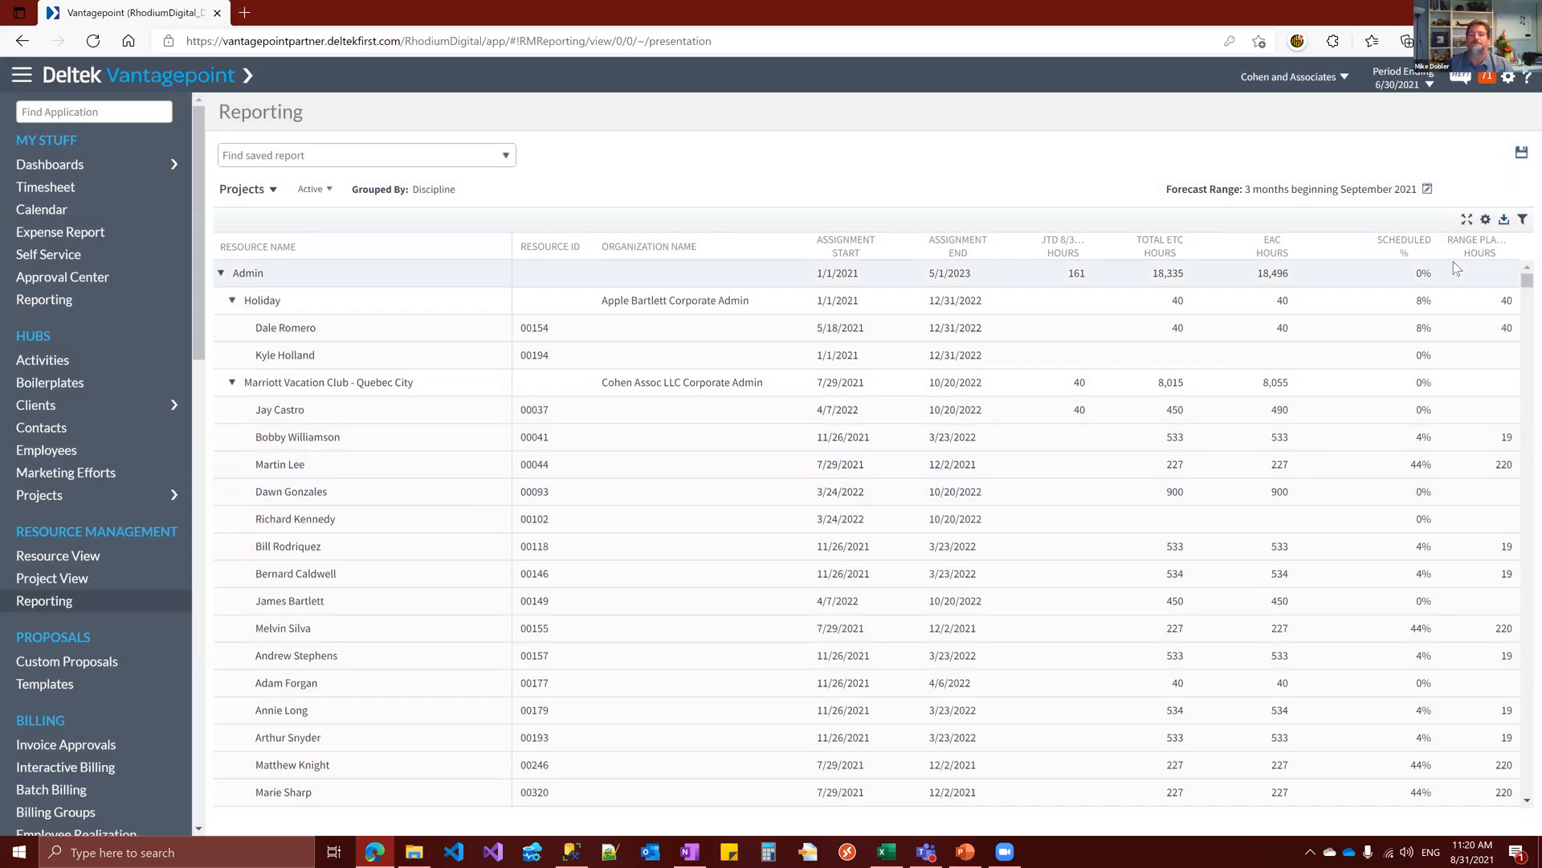
click(1506, 223)
click(920, 484)
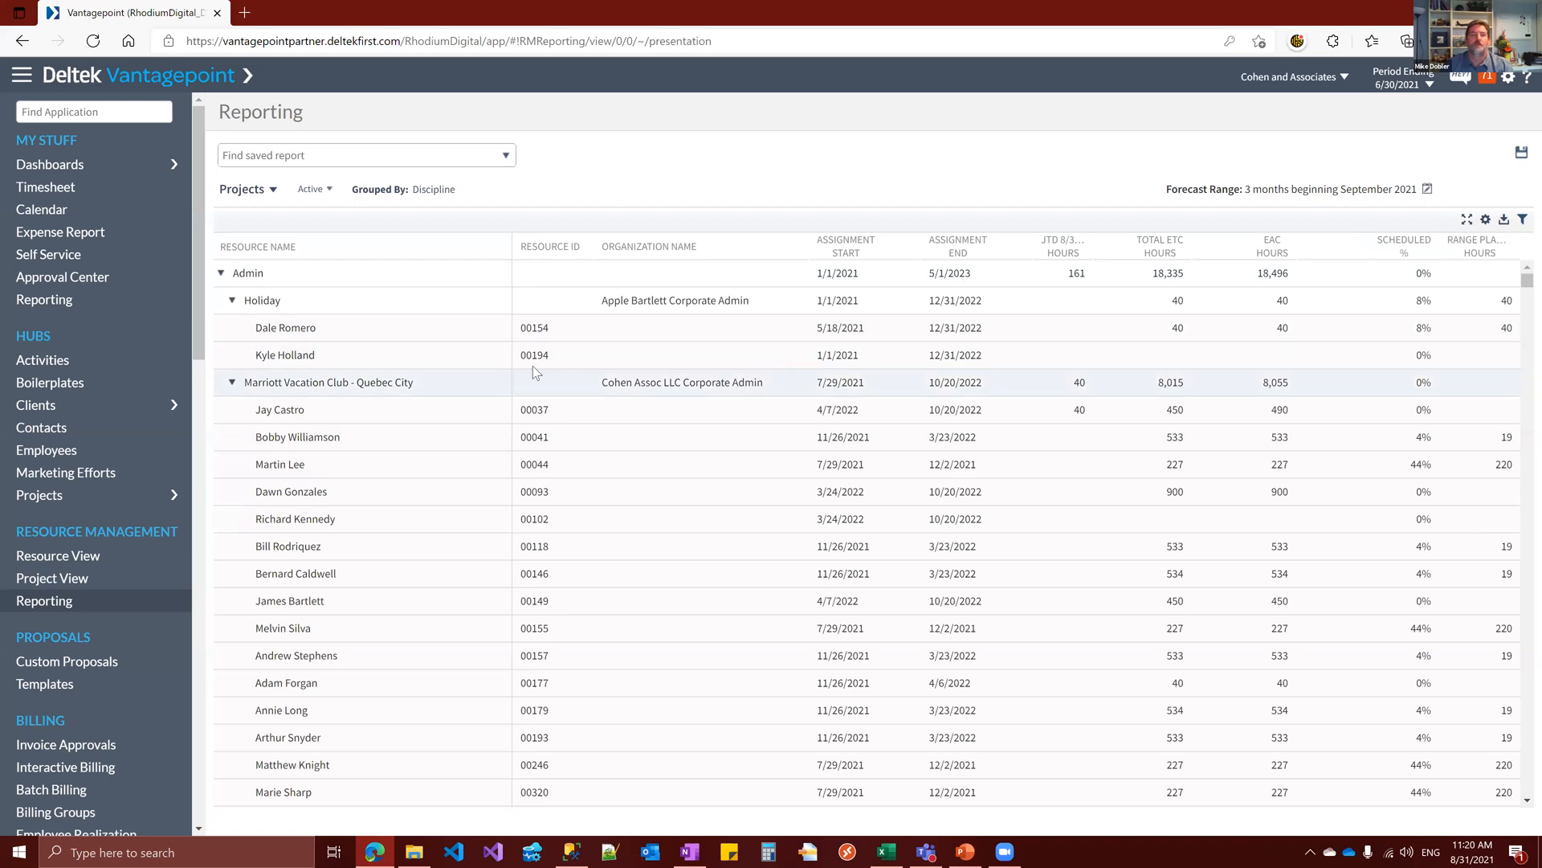
Filter the report to EAC Hours of at least 5000 and expand the Architecture and Engineering groups
click(1521, 220)
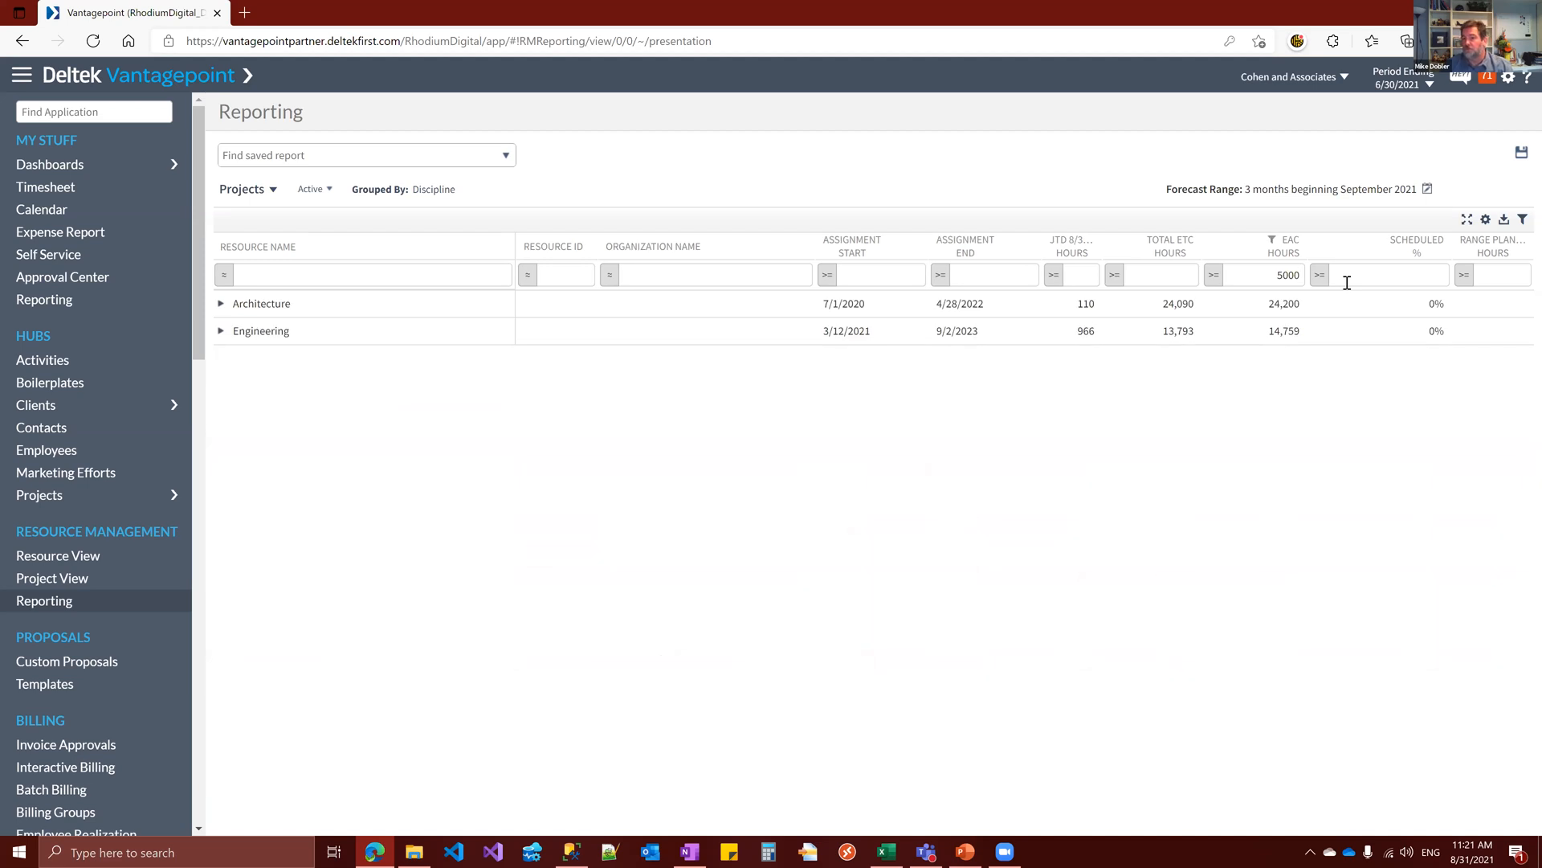
click(220, 304)
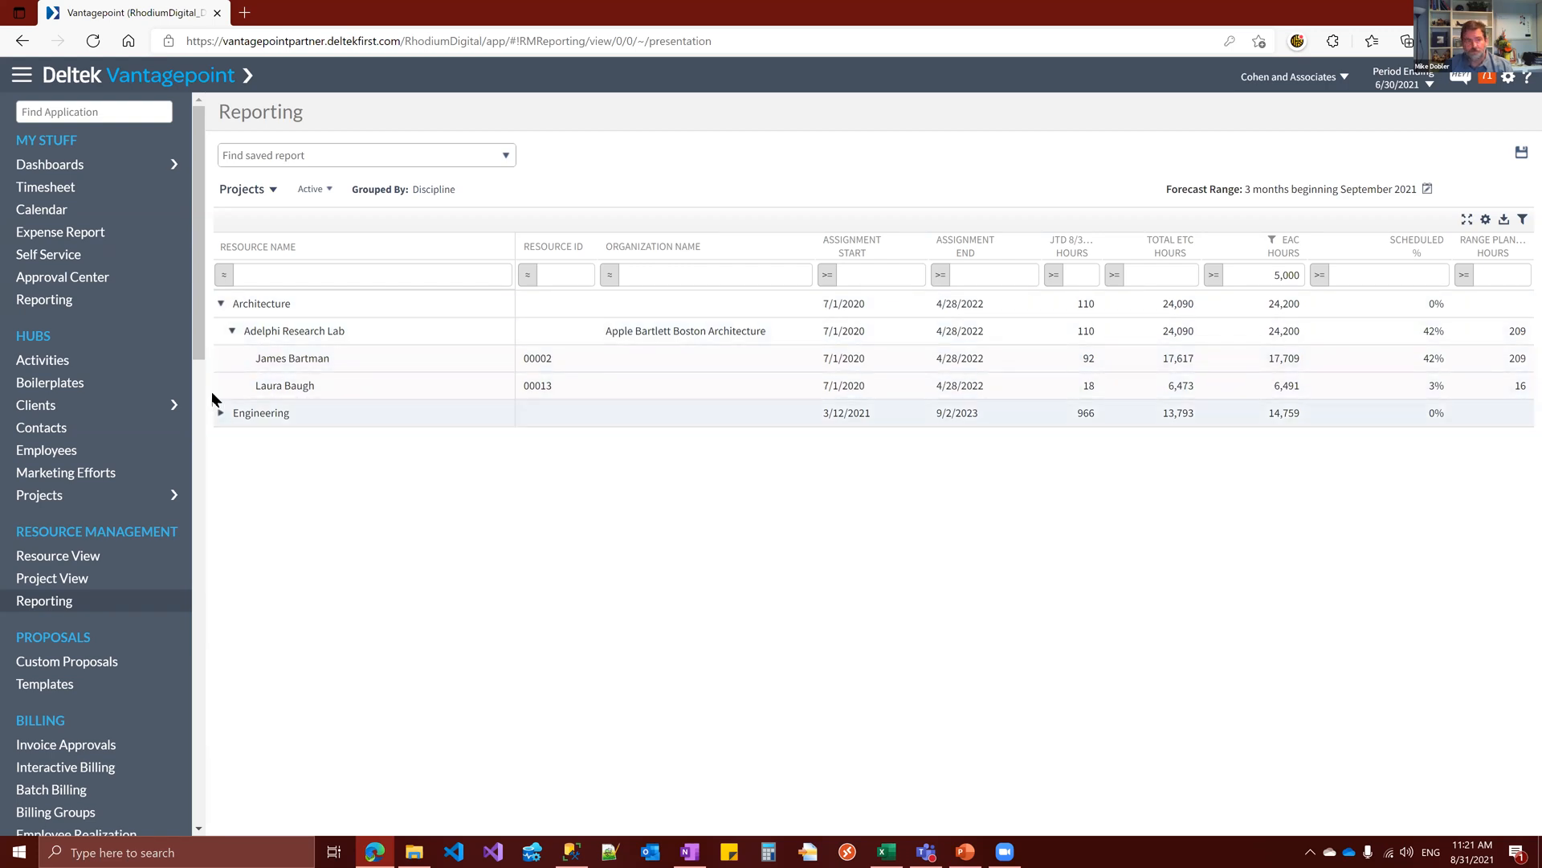
click(221, 412)
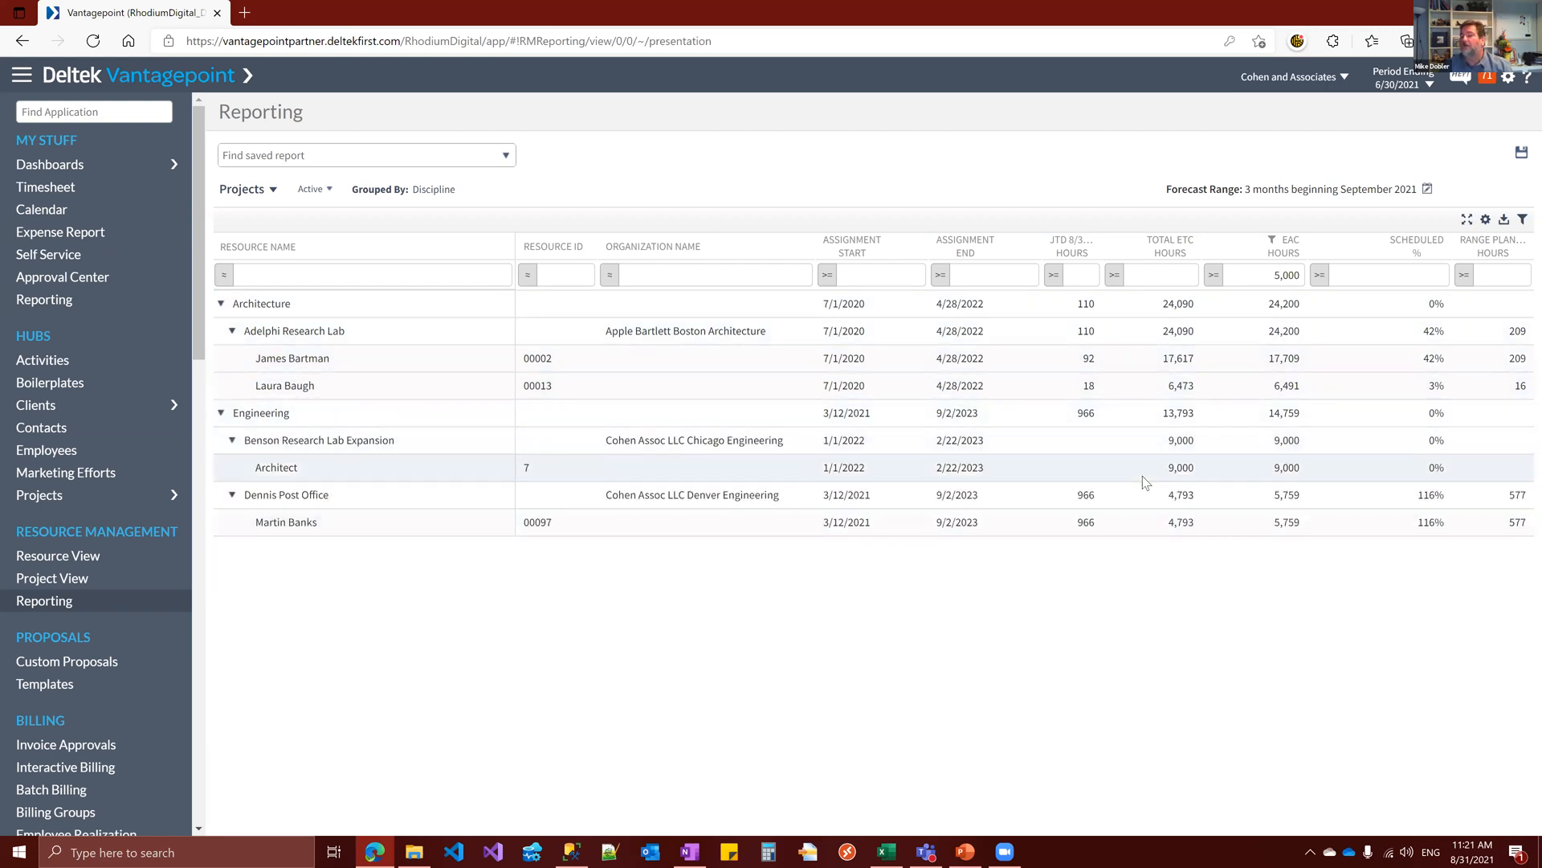
Switch the report to Resources for Employees I Supervise and collapse the Fountain Green project
click(274, 191)
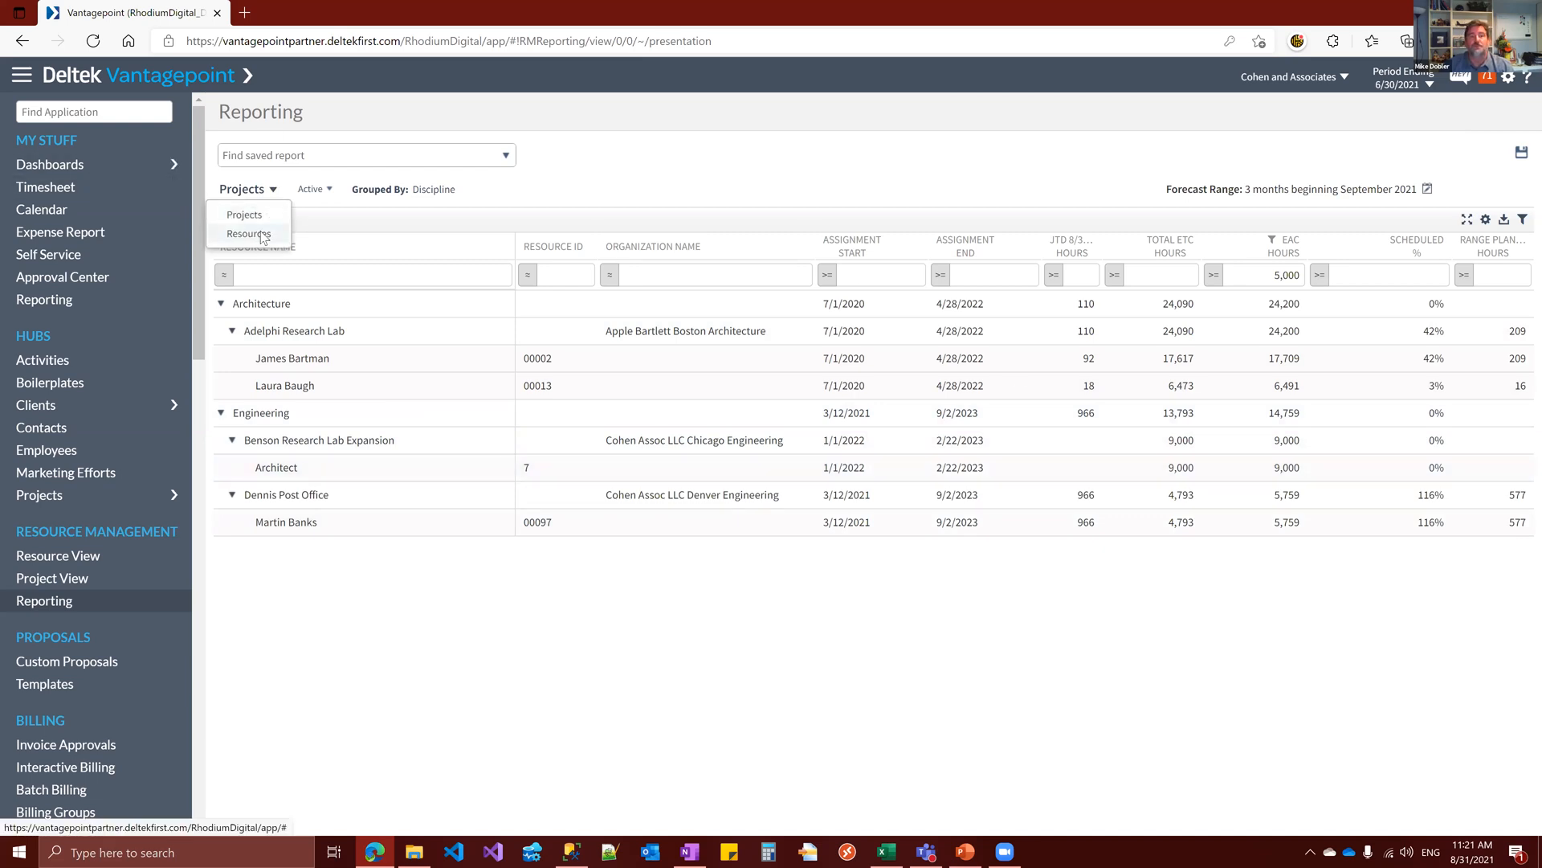
click(260, 230)
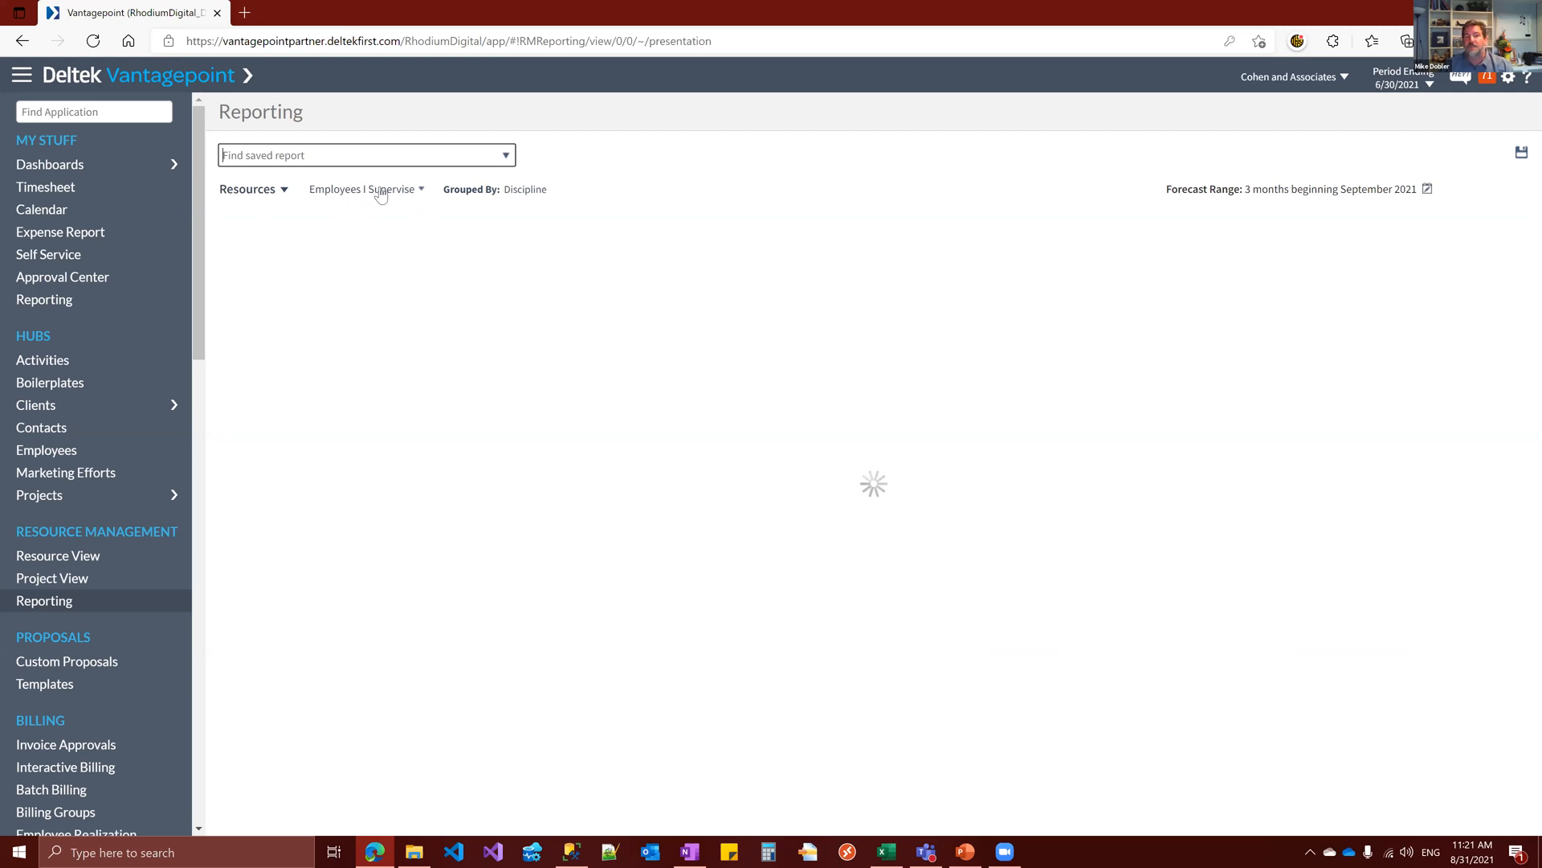
mouse_move(381, 195)
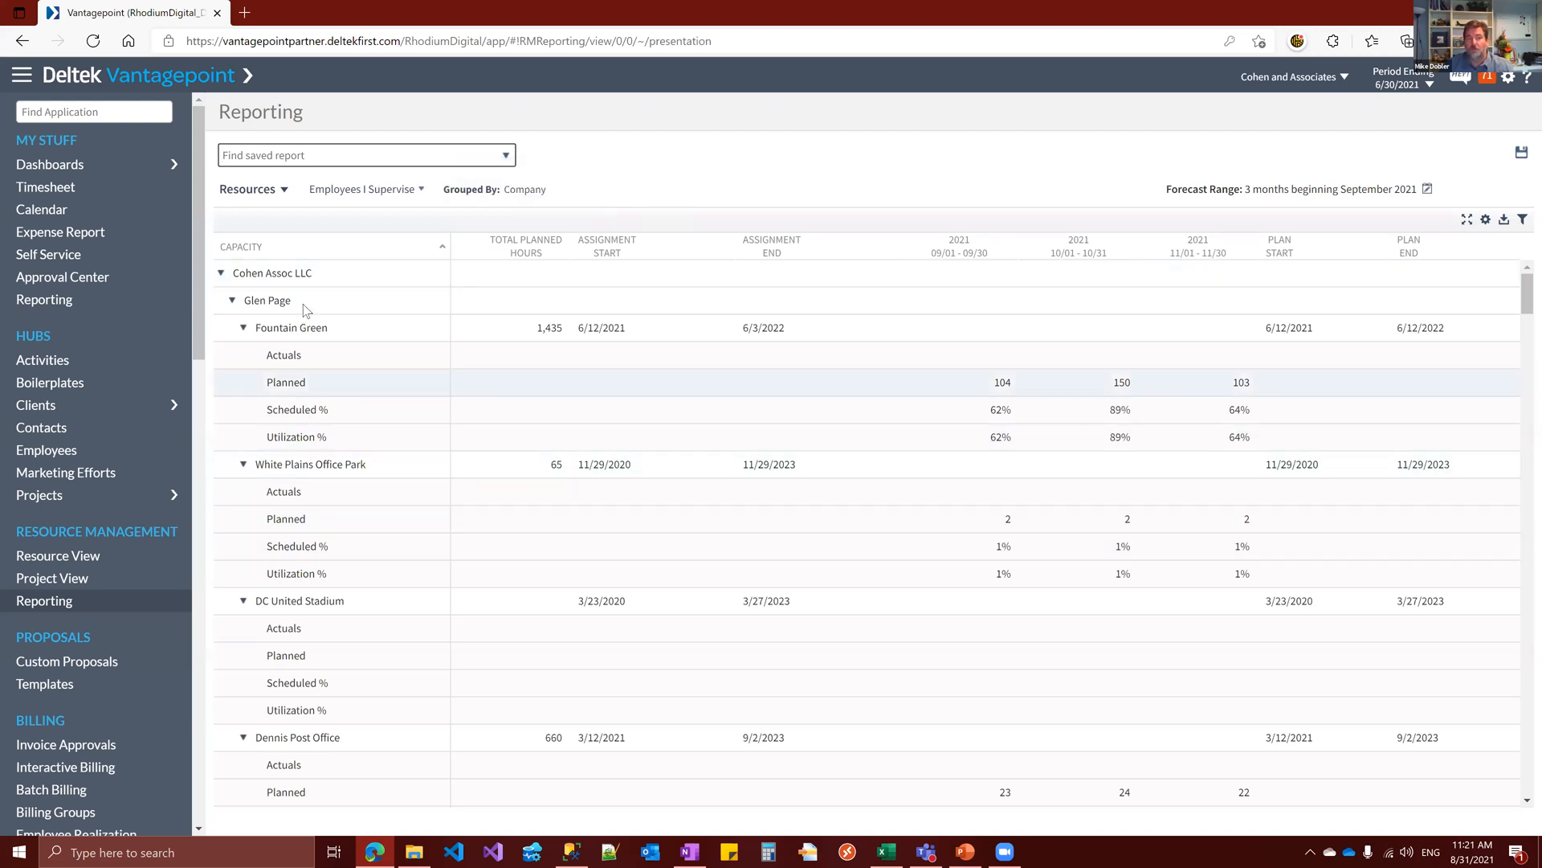
click(243, 328)
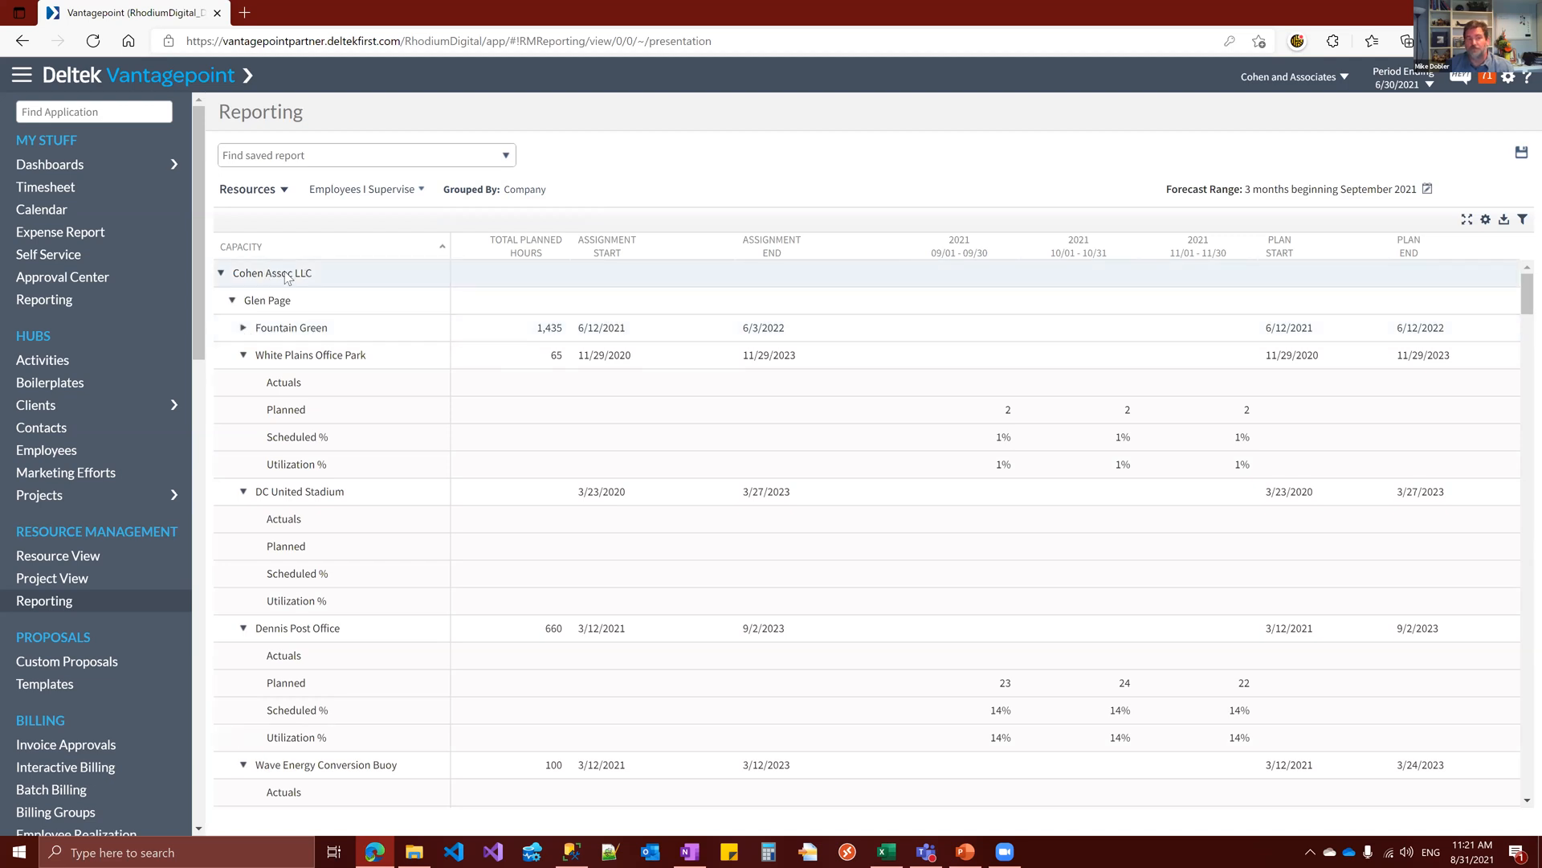
Collapse and re-expand the Cohen Assoc LLC group, and filter the report's Capacity column to Planned
click(221, 274)
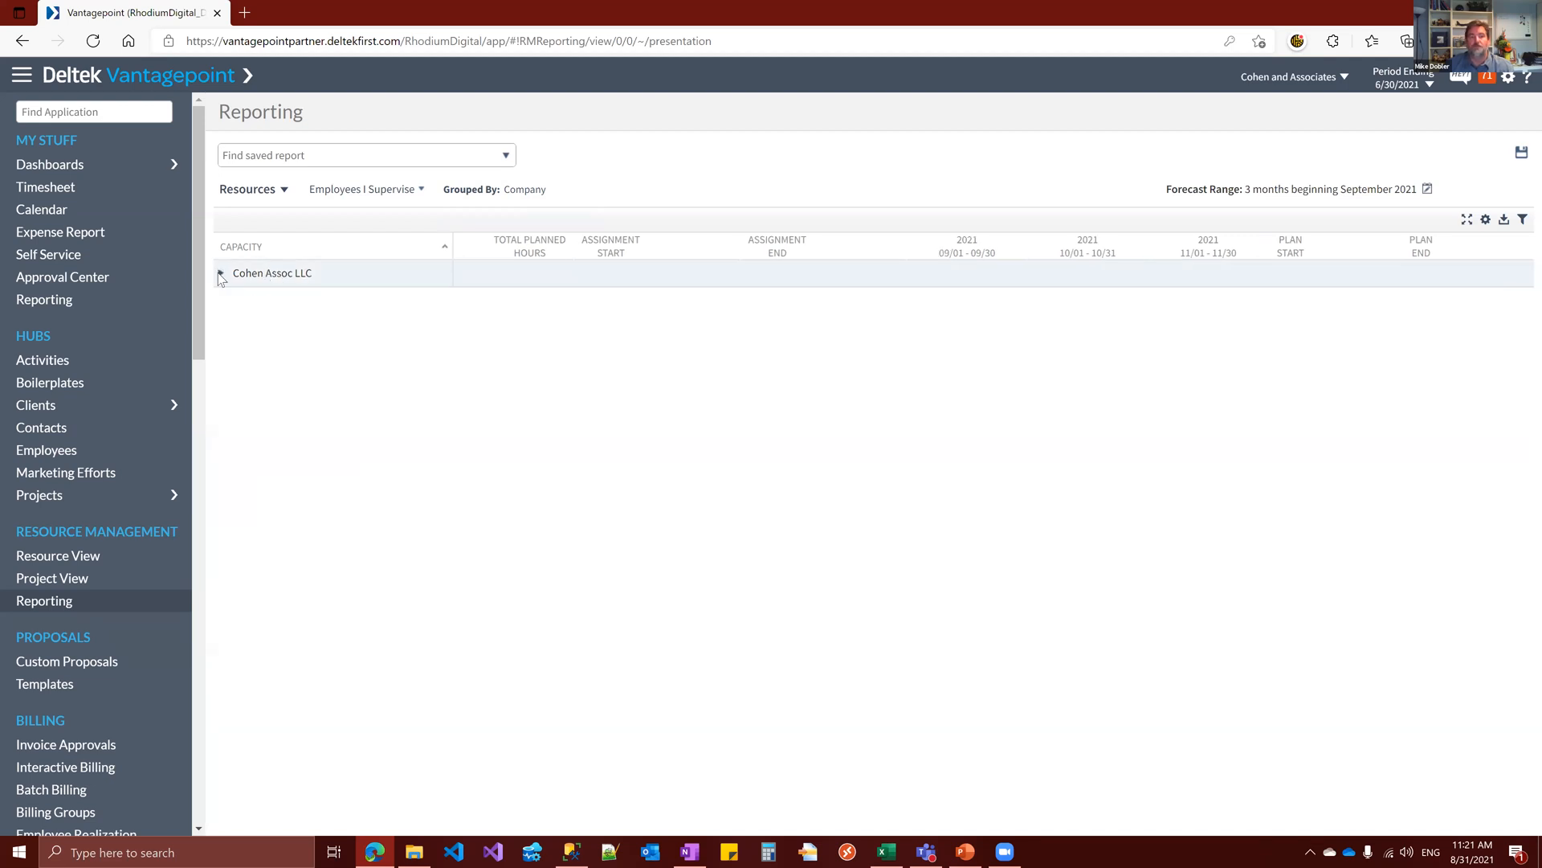
click(221, 274)
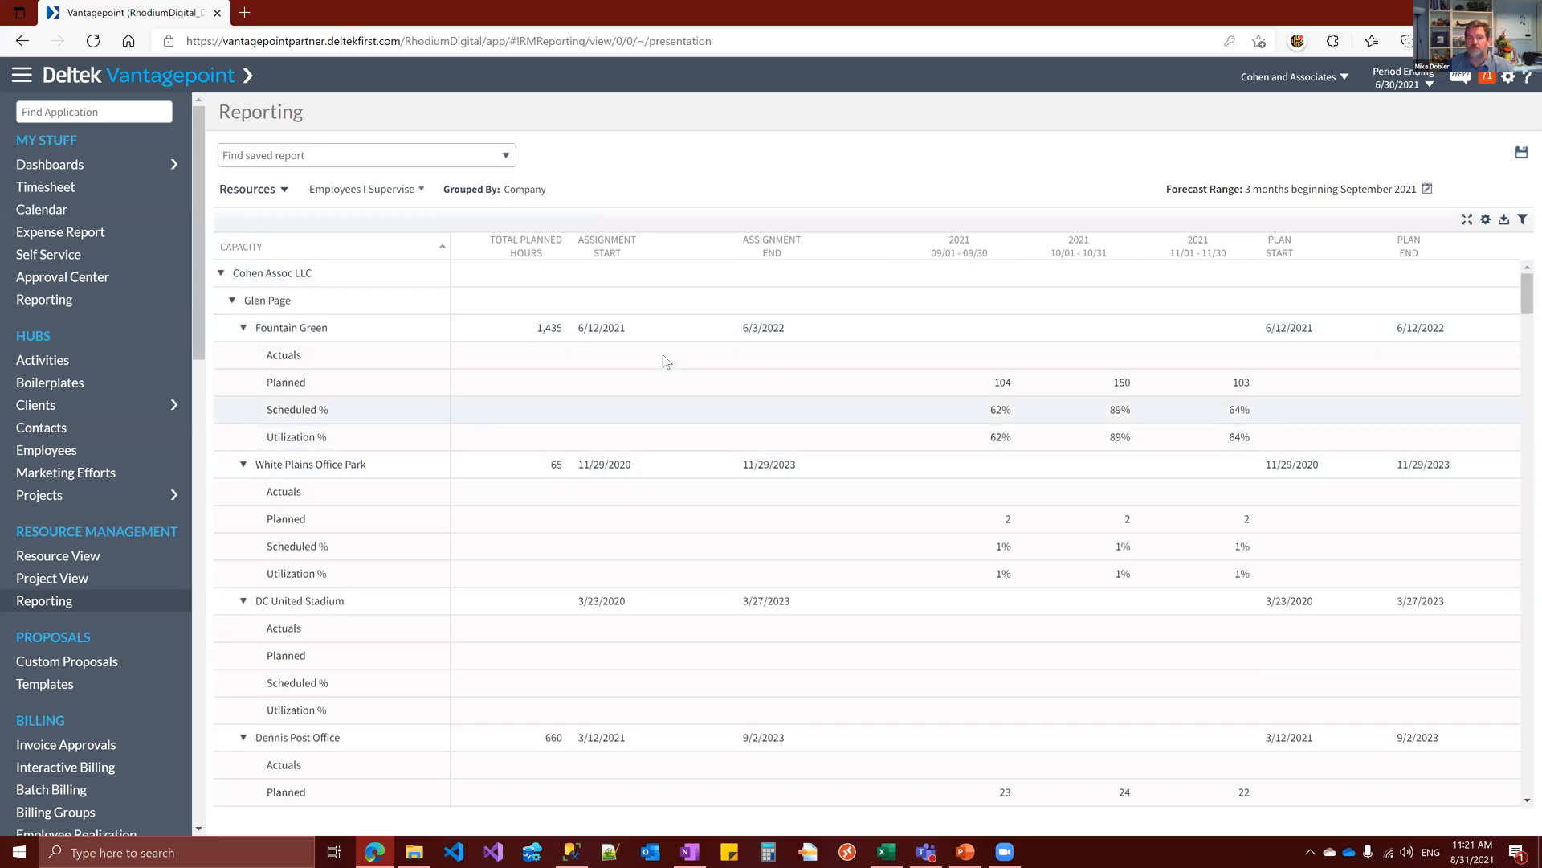
click(1522, 219)
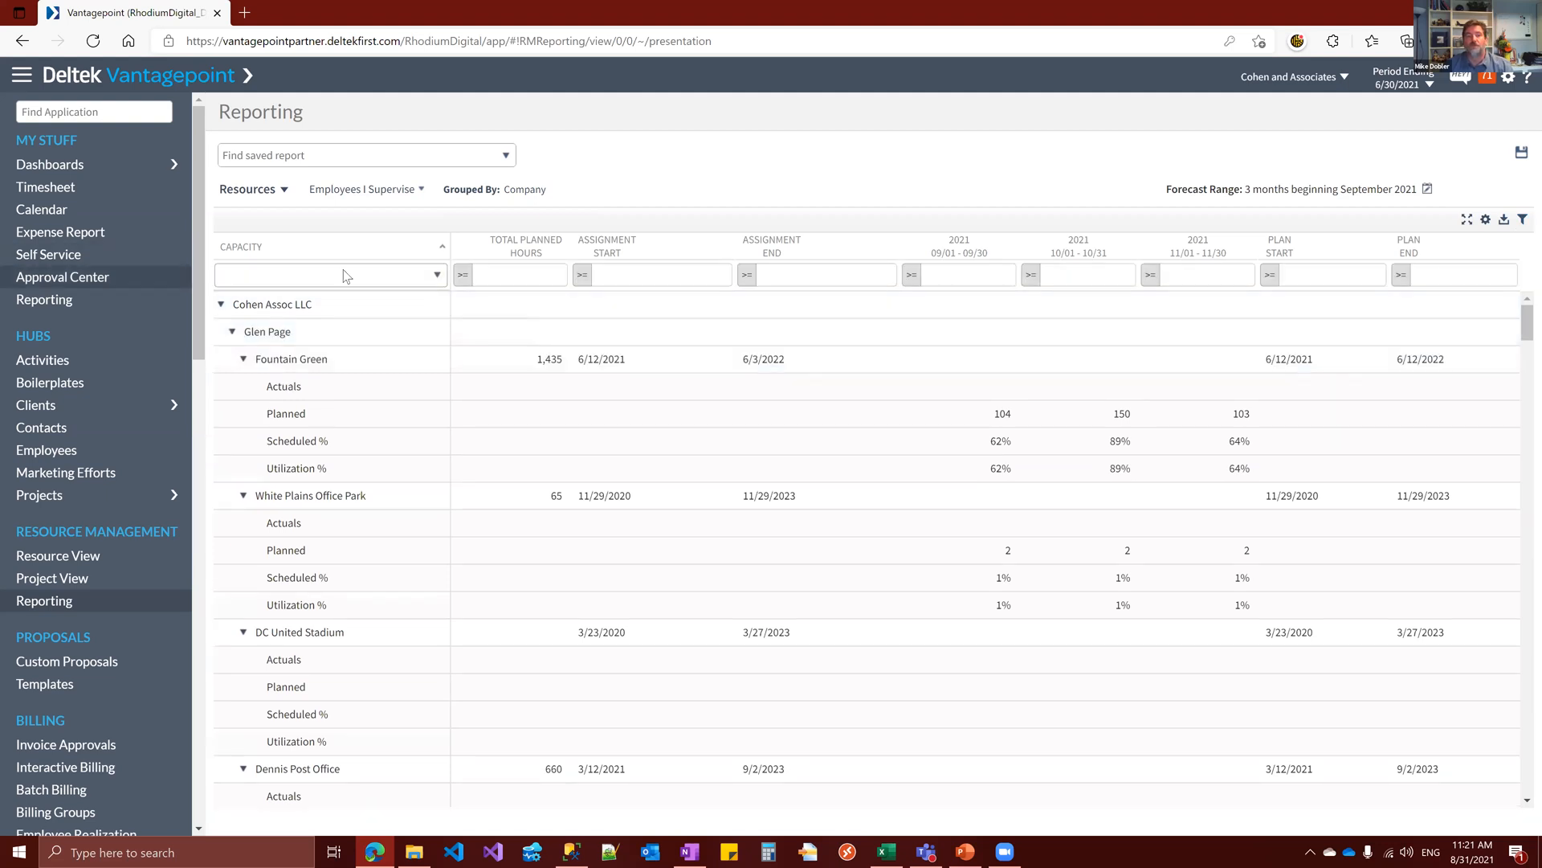
click(436, 277)
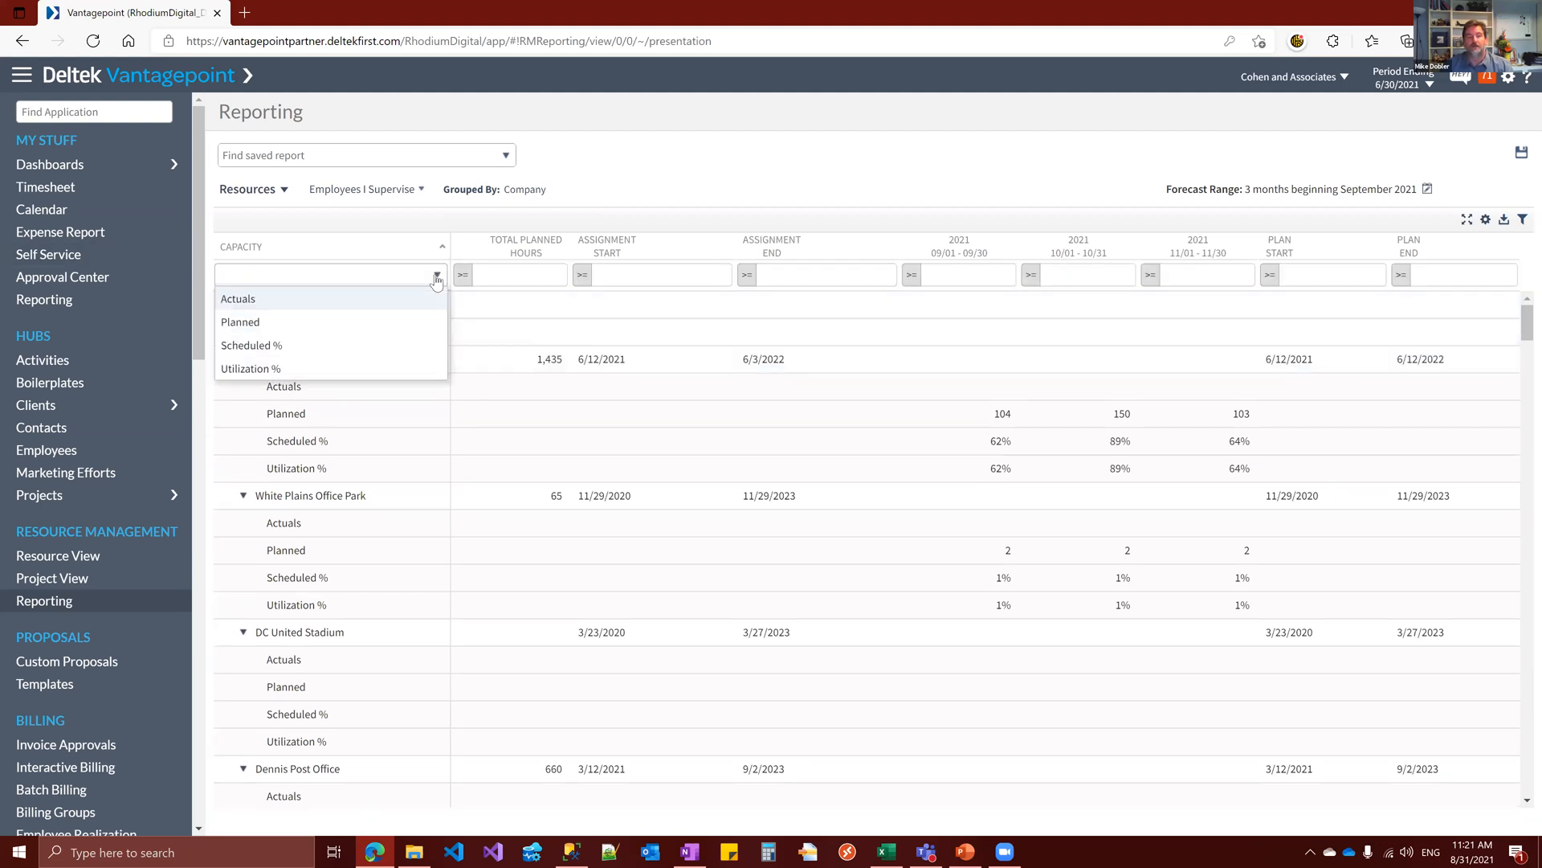
click(301, 324)
Try to filter the September 2021 column to values greater than 50
click(968, 278)
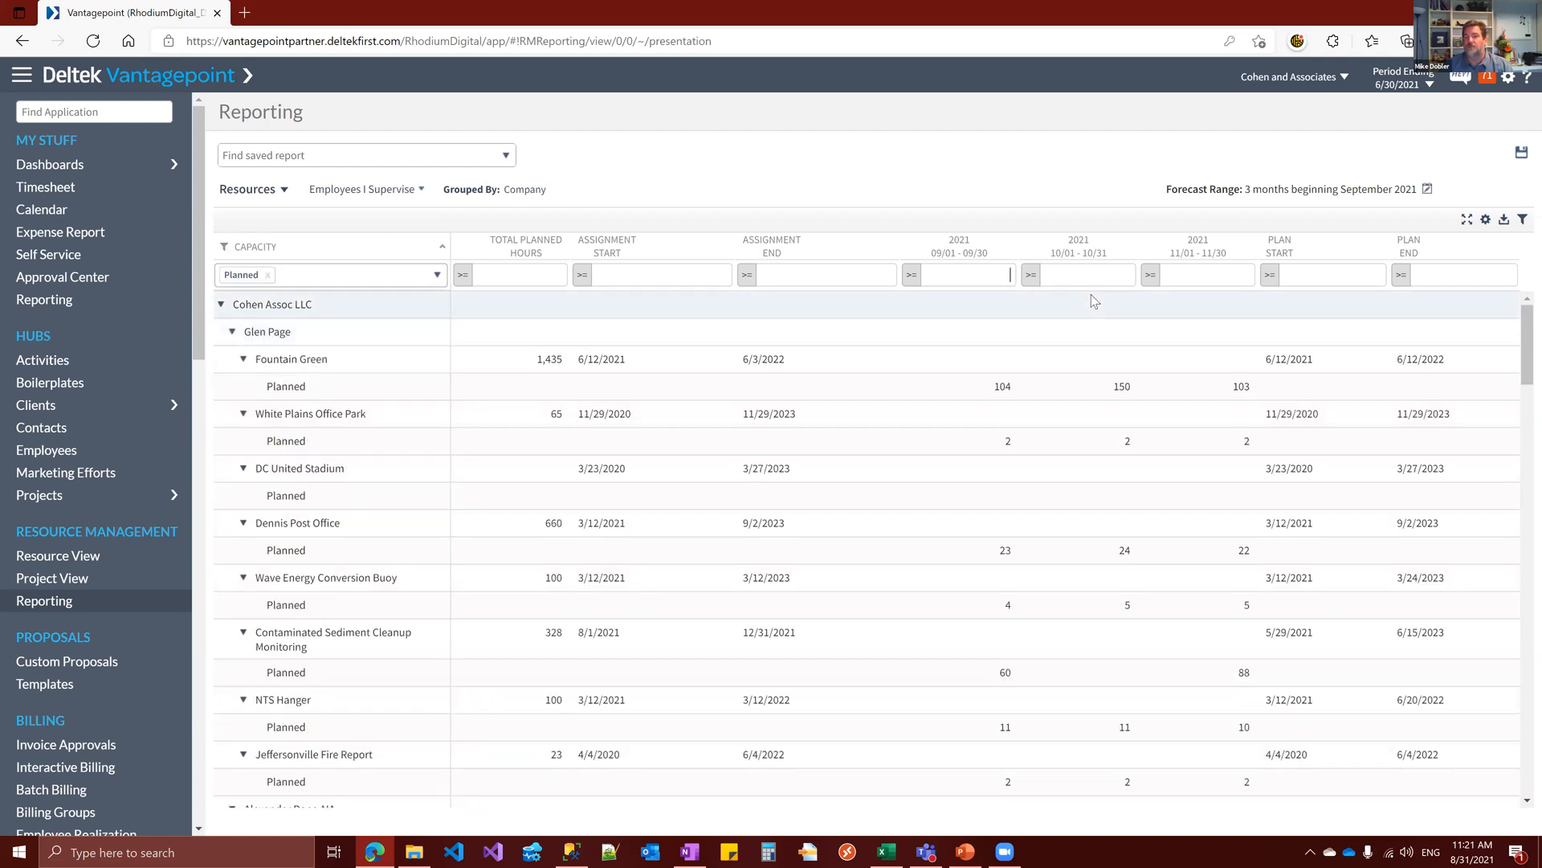
text(50)
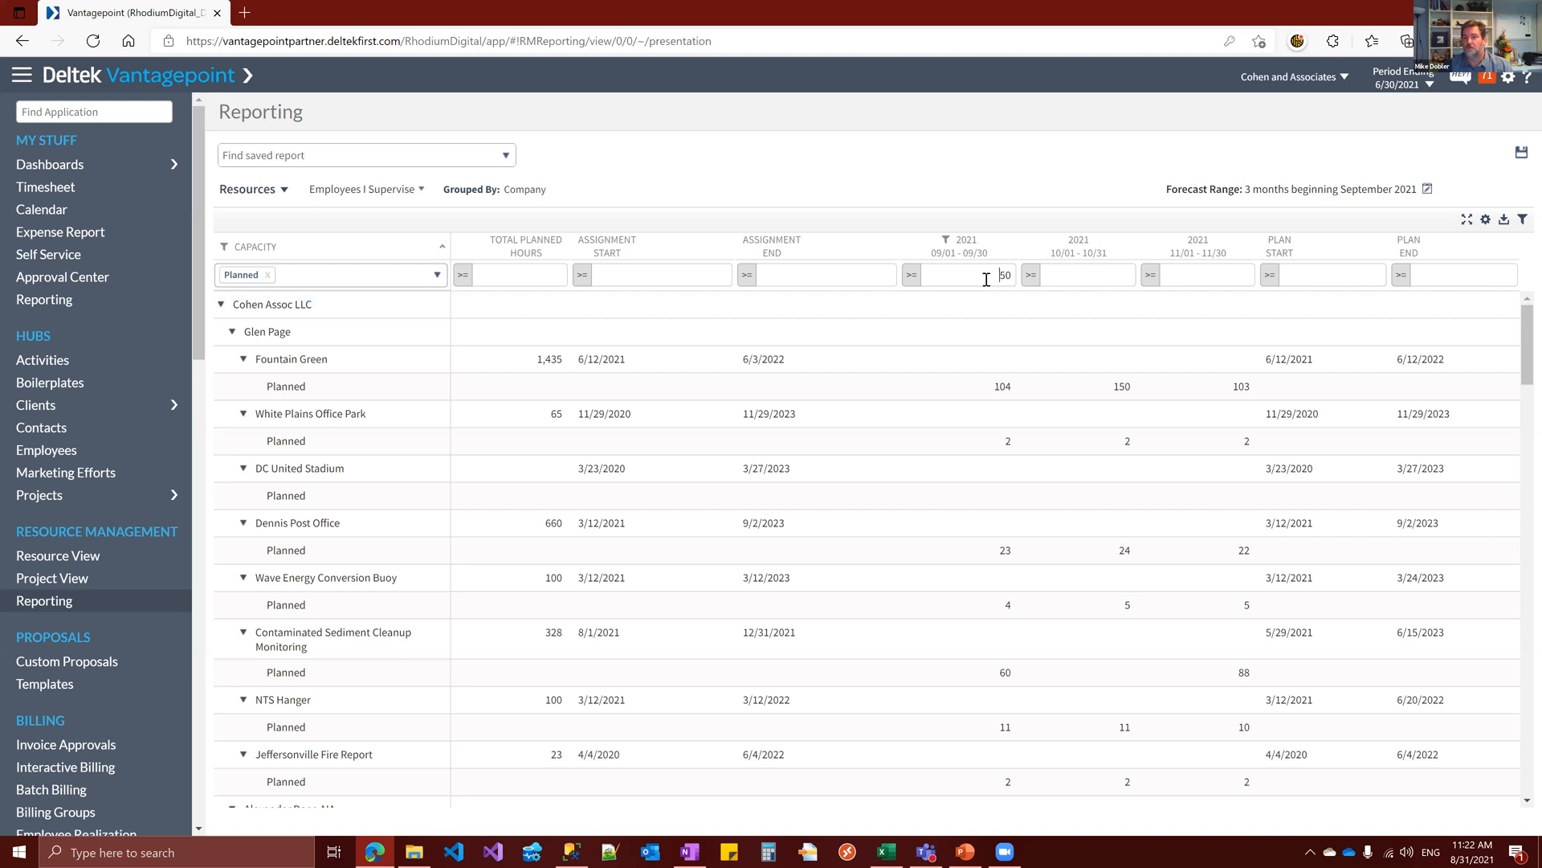
click(912, 276)
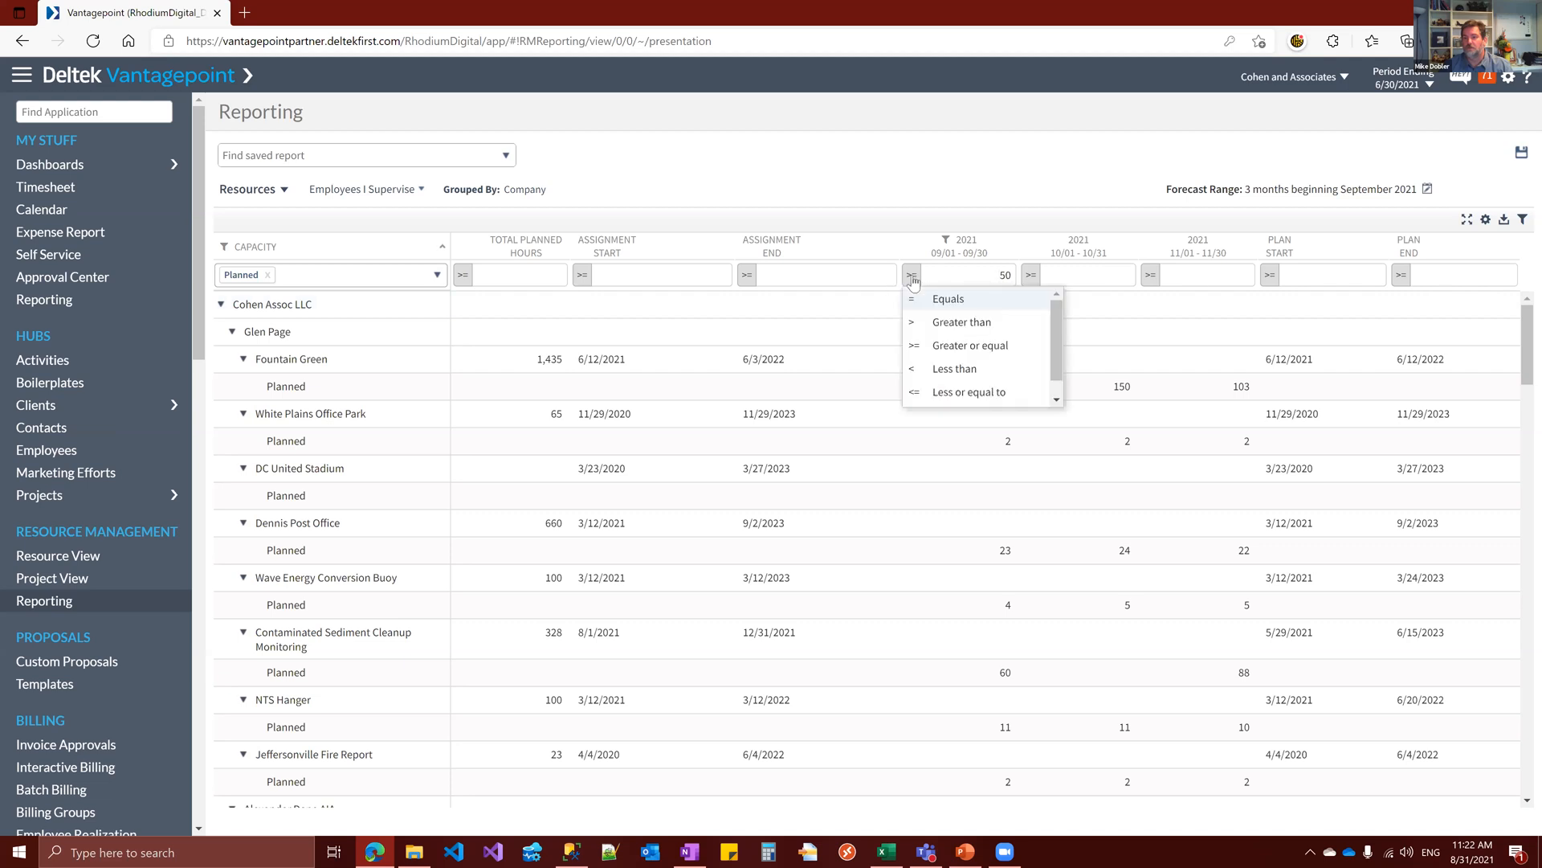
click(993, 324)
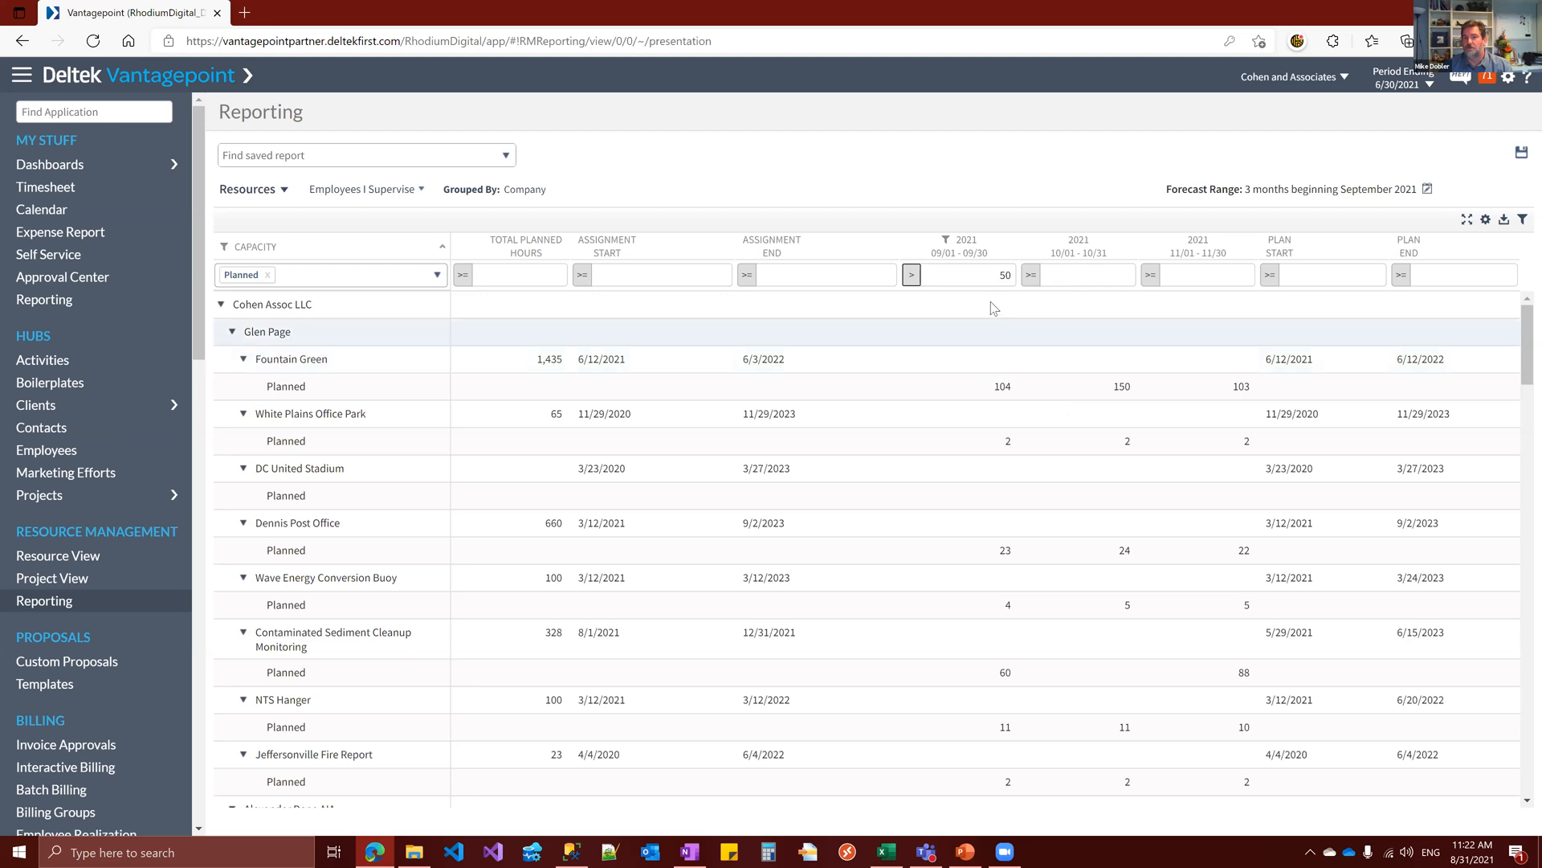
Clear the September 2021 filter value and remove the Planned filter from the Capacity column
scroll(1041, 424, down, 2)
scroll(1043, 424, up, 2)
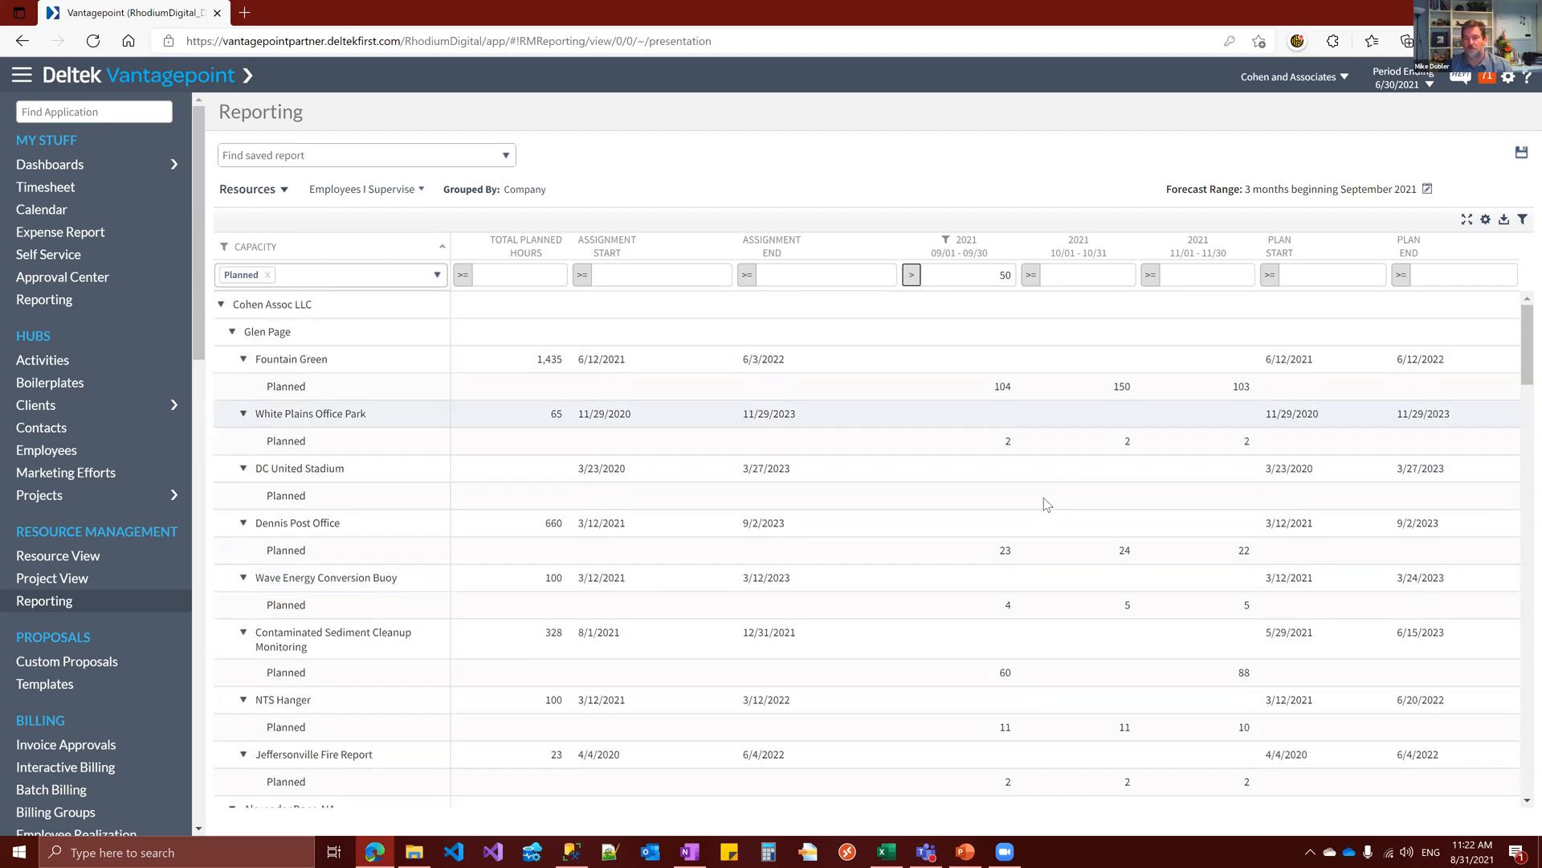
scroll(1048, 505, down, 3)
scroll(1034, 527, up, 3)
drag(978, 275, 1052, 280)
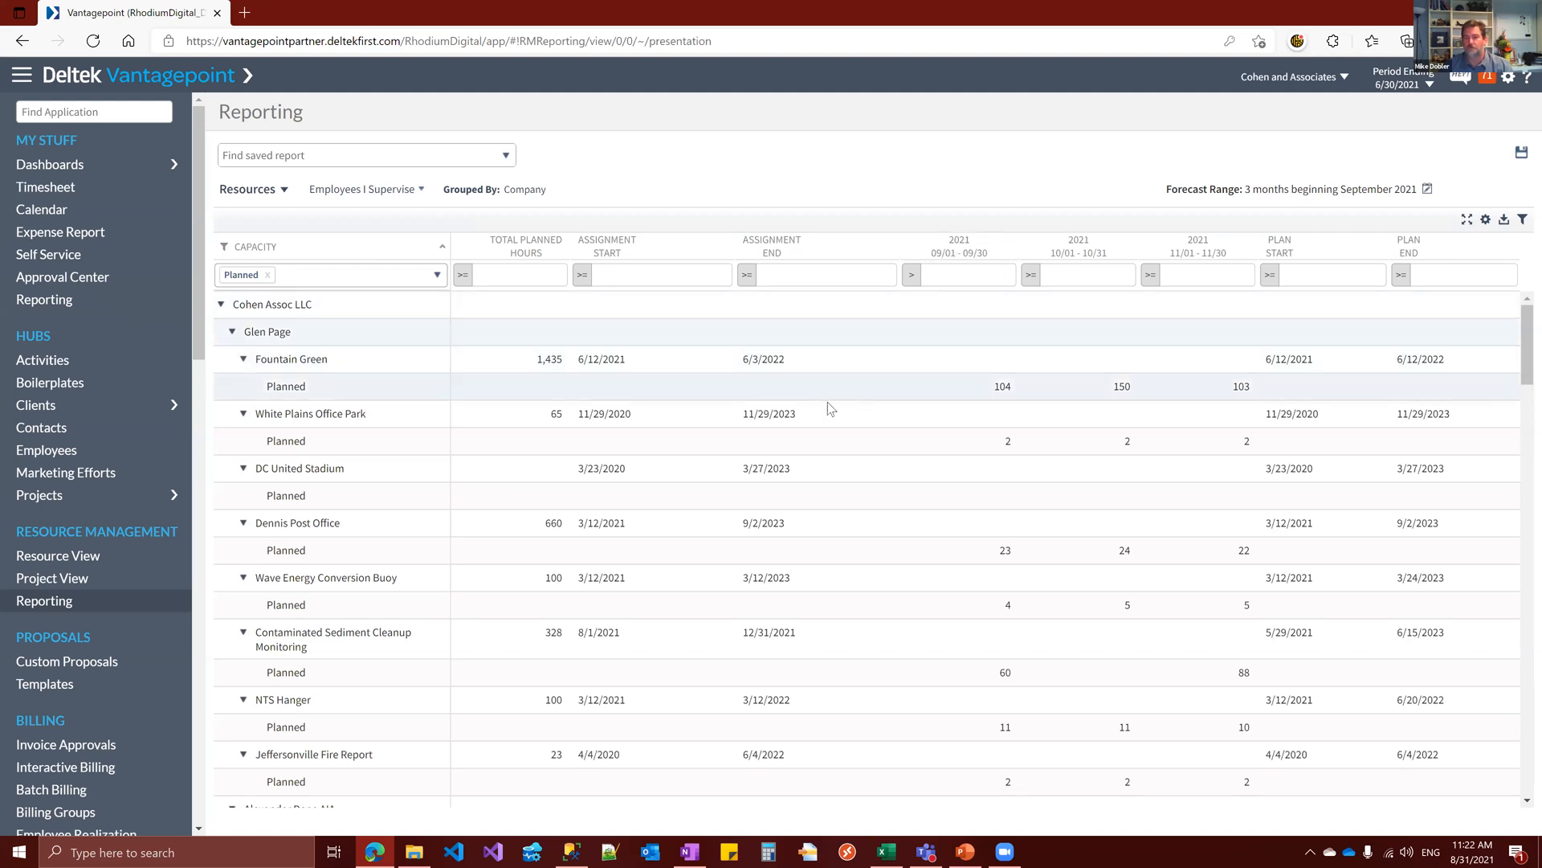
click(268, 275)
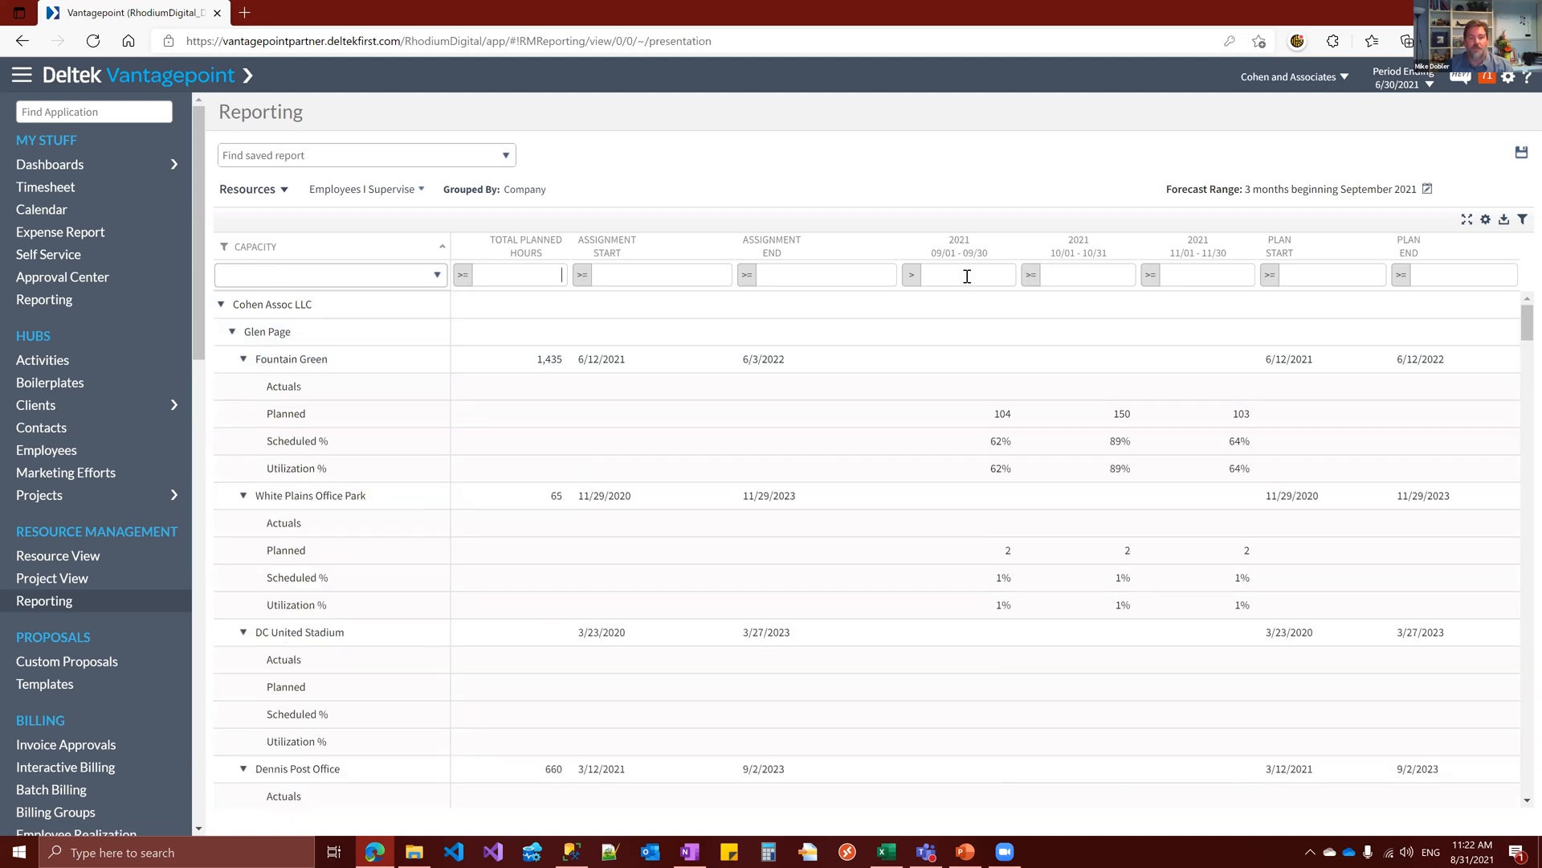
Filter Total Planned Hours to at least 1,000 and export the resource report grid as a CSV file
text(1,000)
key(Return)
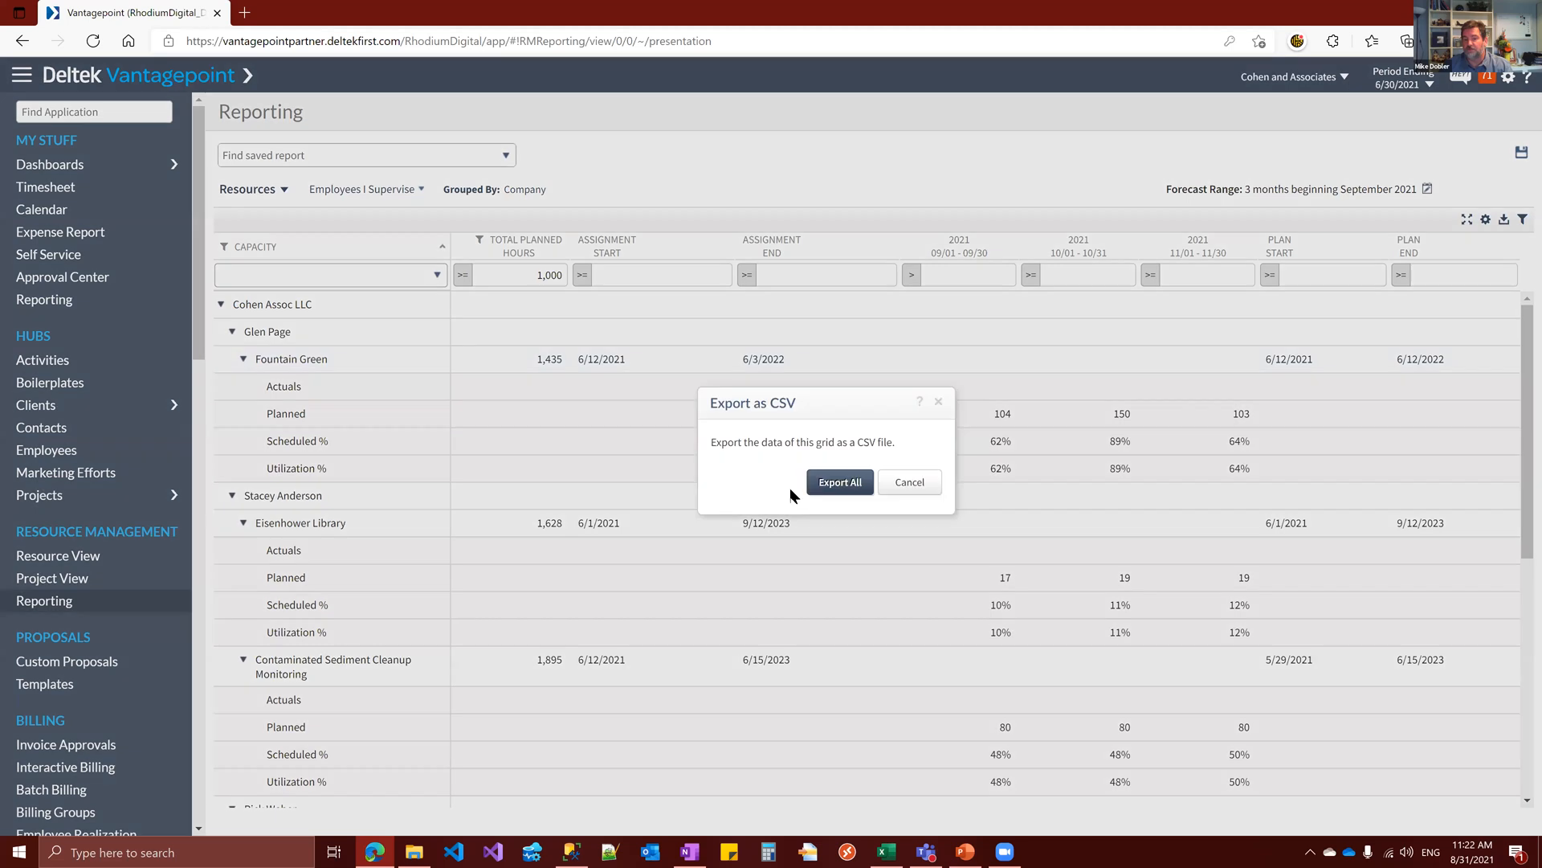
click(852, 486)
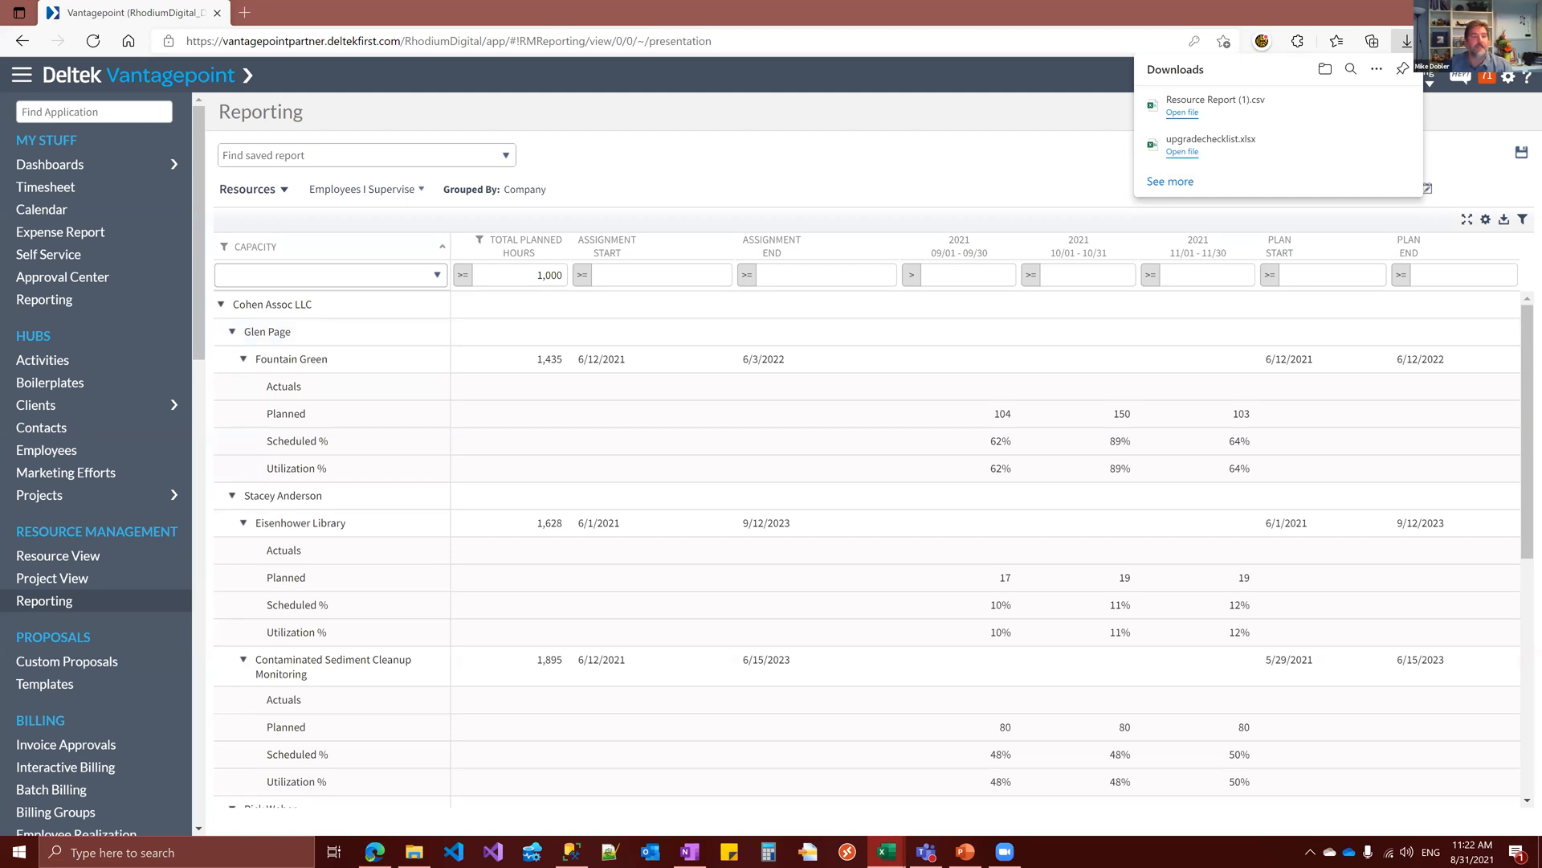
Review the rows of the exported Resource Report (1).csv in Excel and minimize the workbook
scroll(699, 522, down, 7)
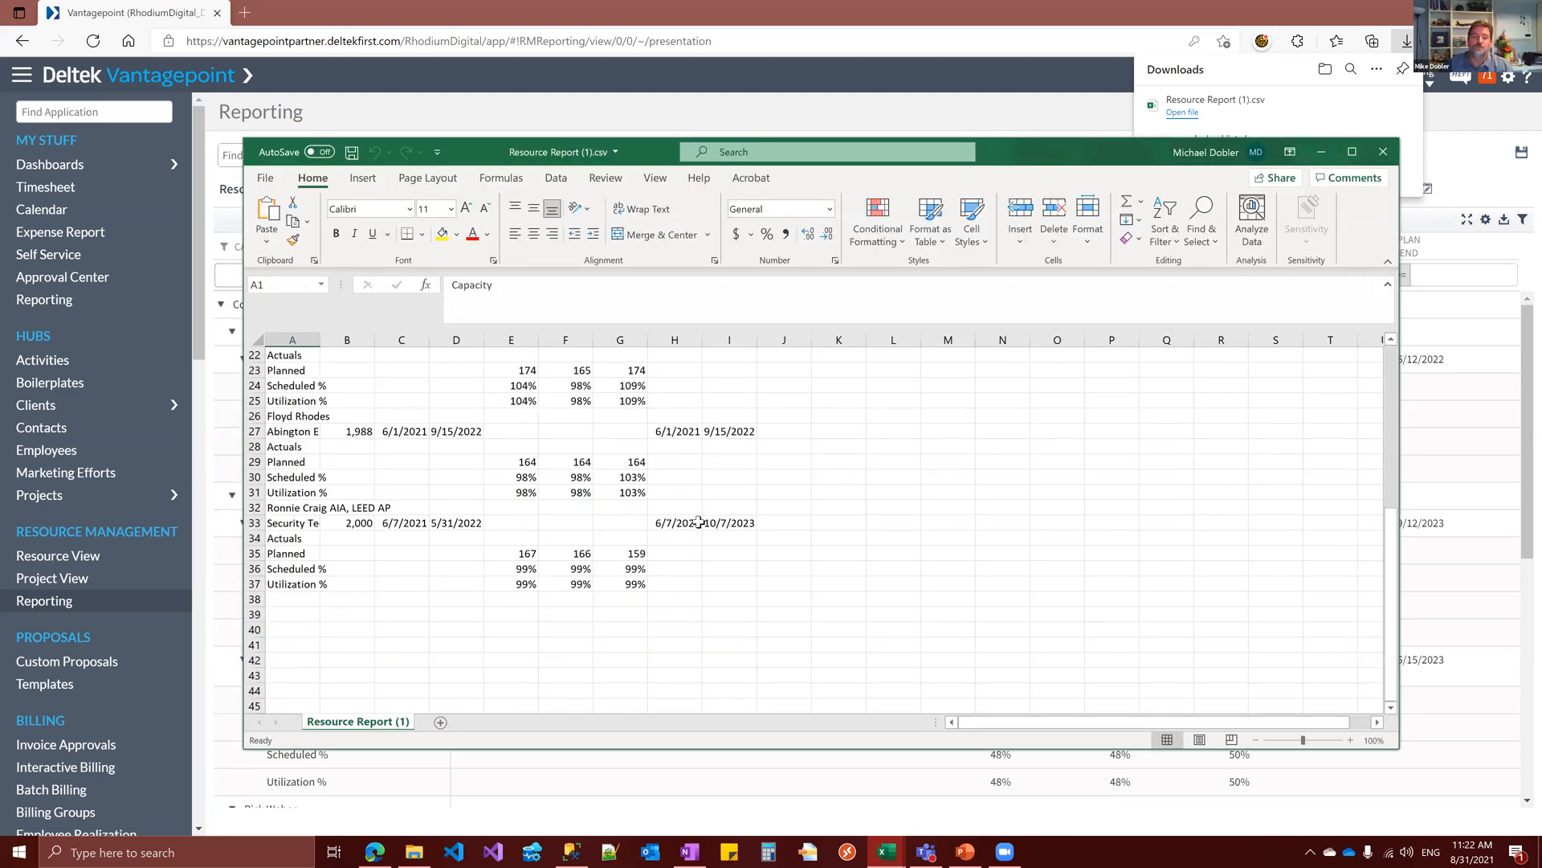
click(699, 522)
scroll(699, 522, up, 7)
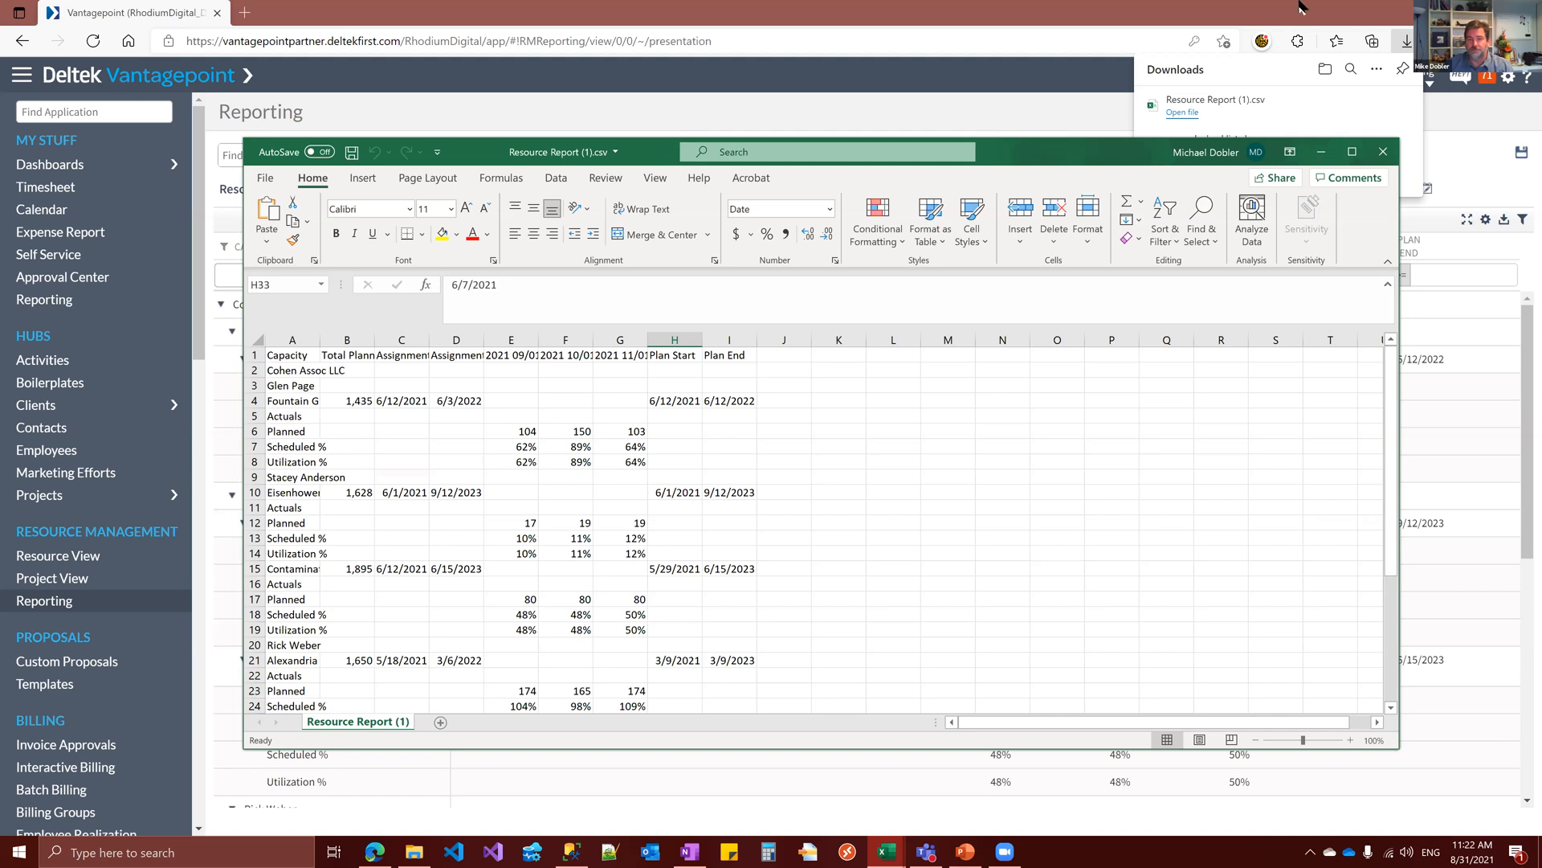
click(1322, 153)
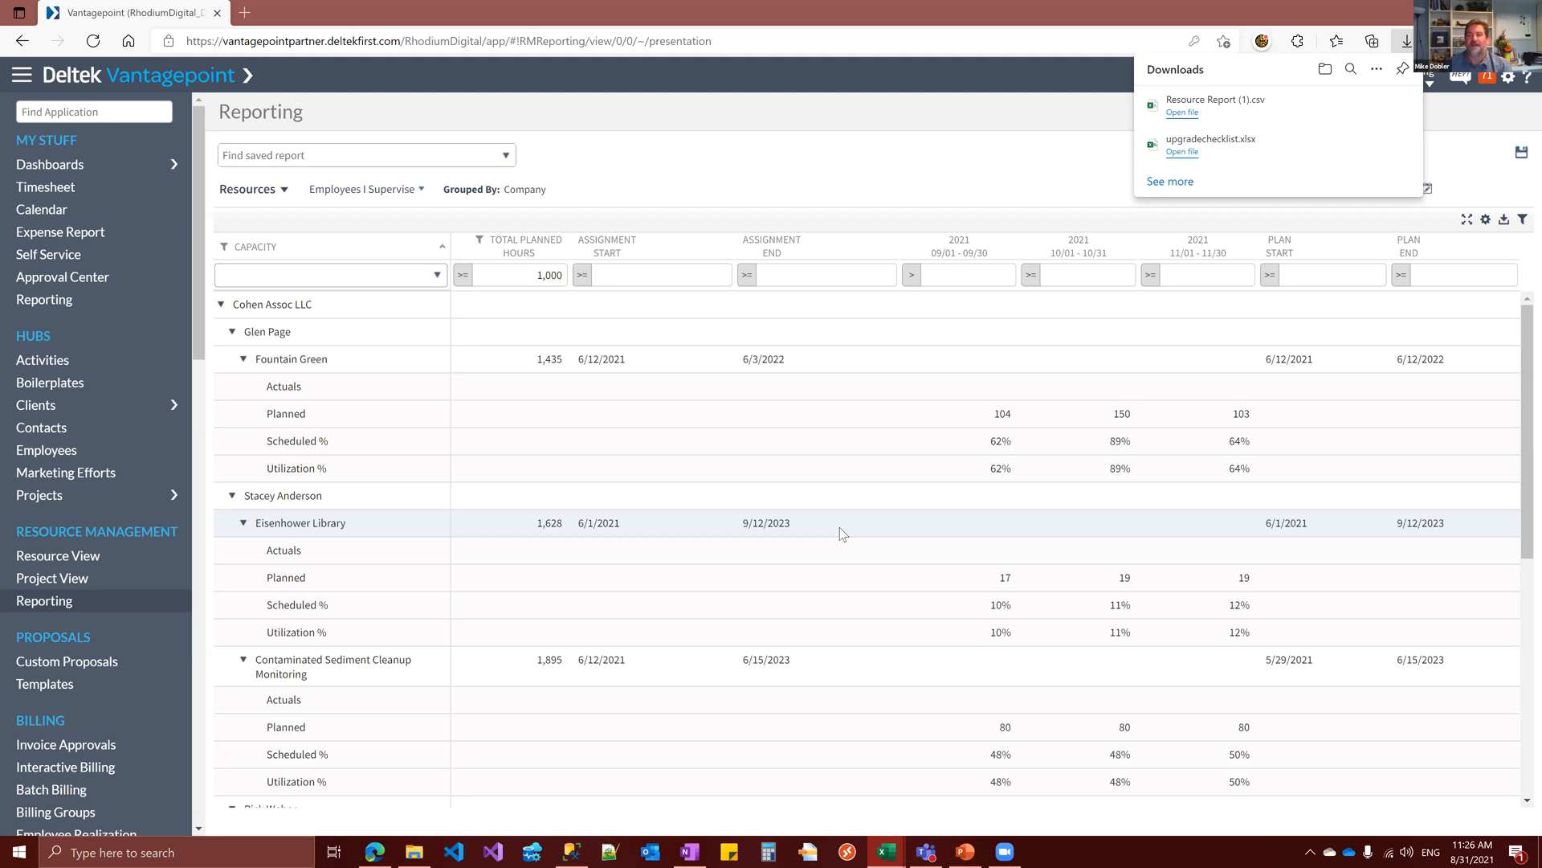
Switch to the PowerPoint presentation, start the slide show from Employees and Generic Resources, and swap Presenter View with the slide show
click(965, 851)
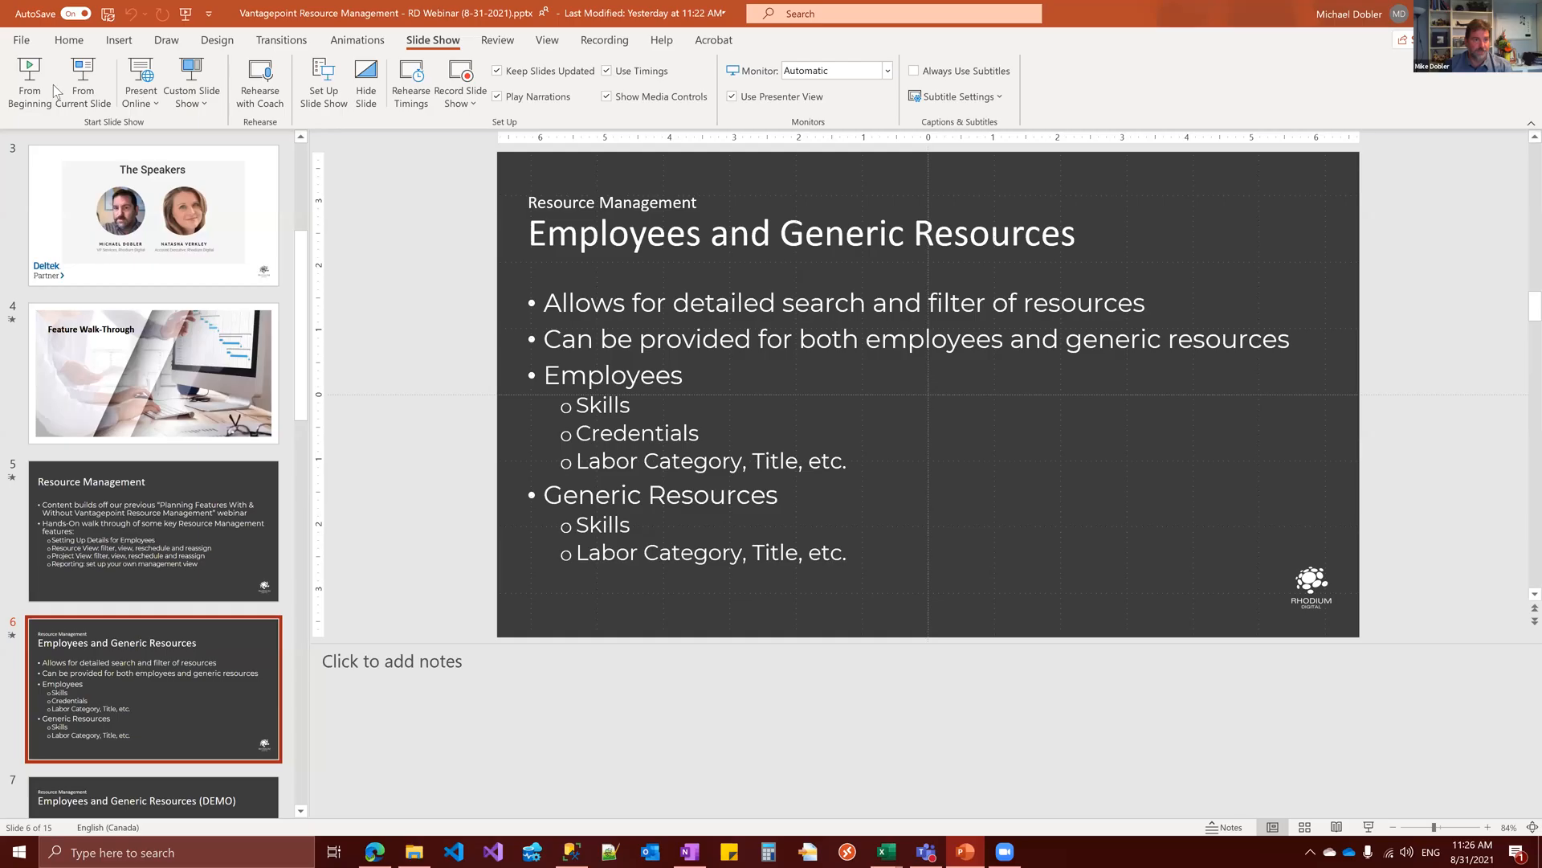
click(80, 89)
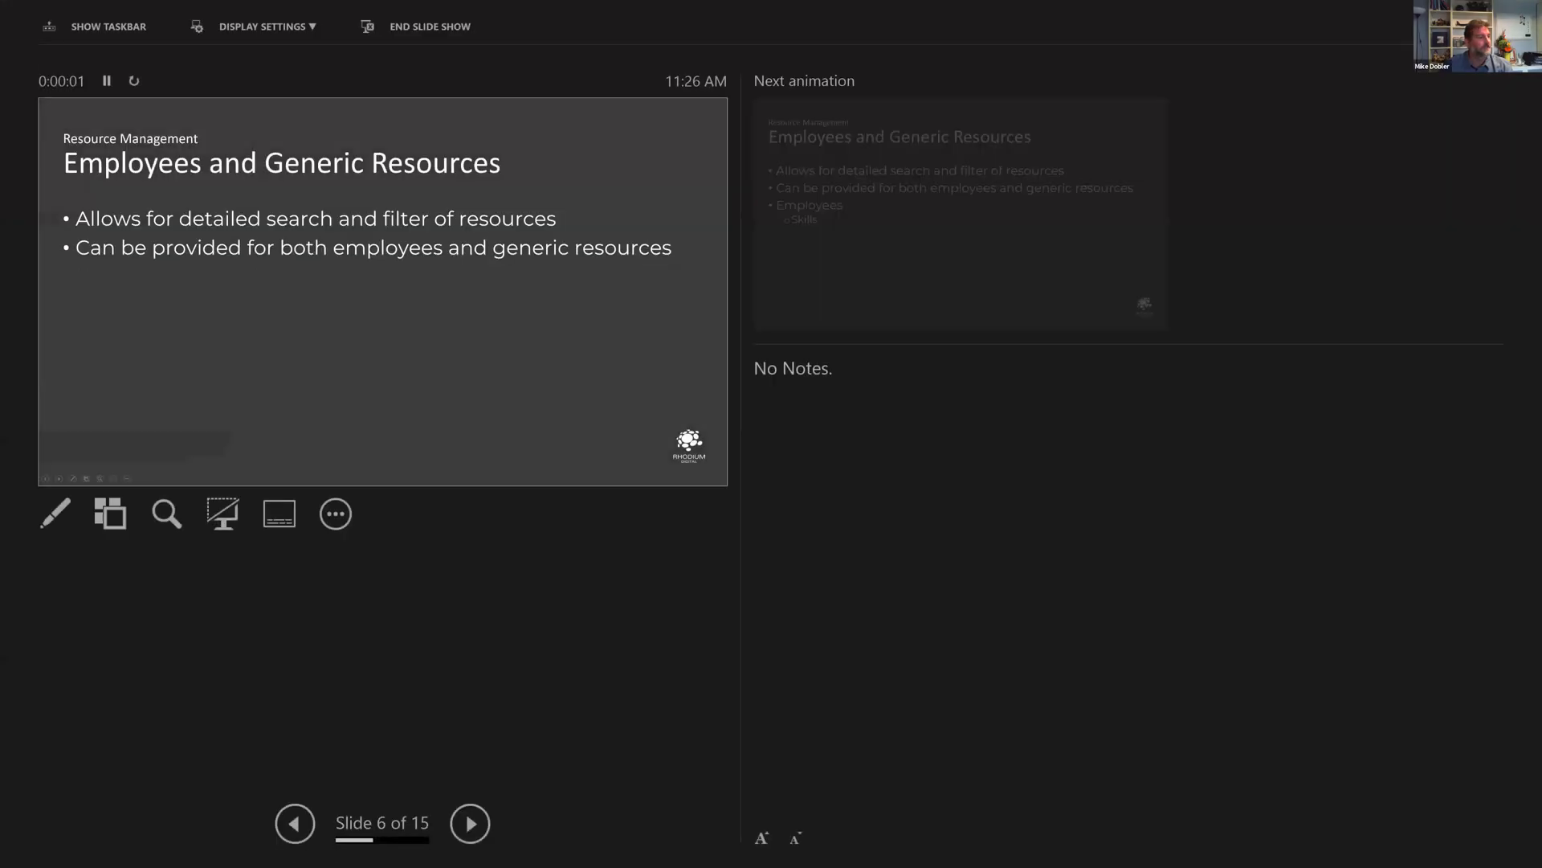
click(283, 26)
click(282, 64)
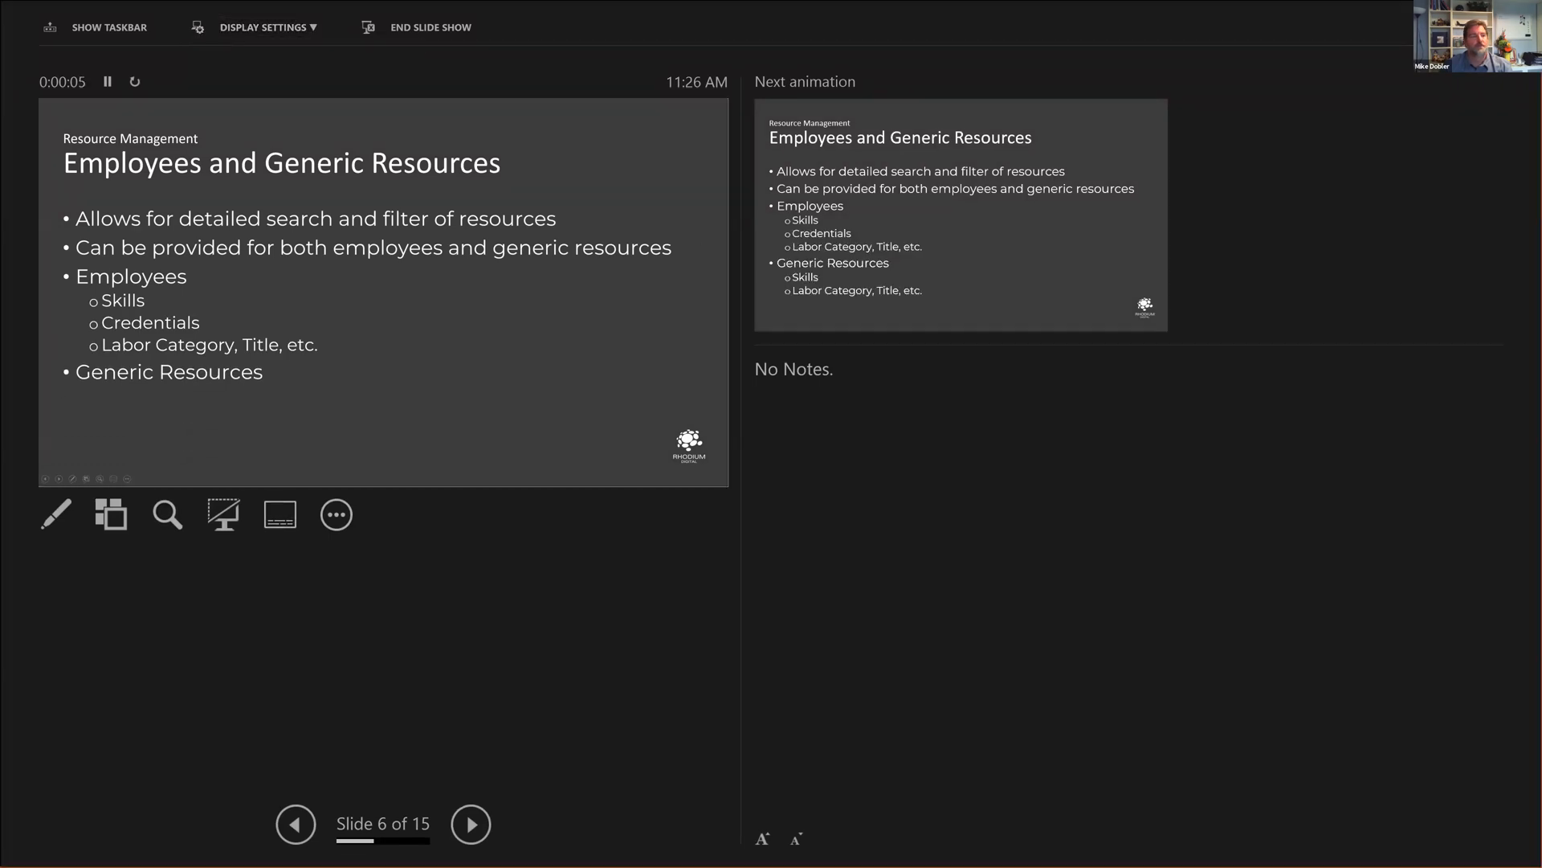
Advance the slide show through the Resource View and Reporting slides to Closing Thoughts
key(Right)
key(Right)
key(Right)
key(Right)
key(Right)
key(Right)
key(Right)
key(Right)
key(Right)
key(Right)
key(Right)
key(Right)
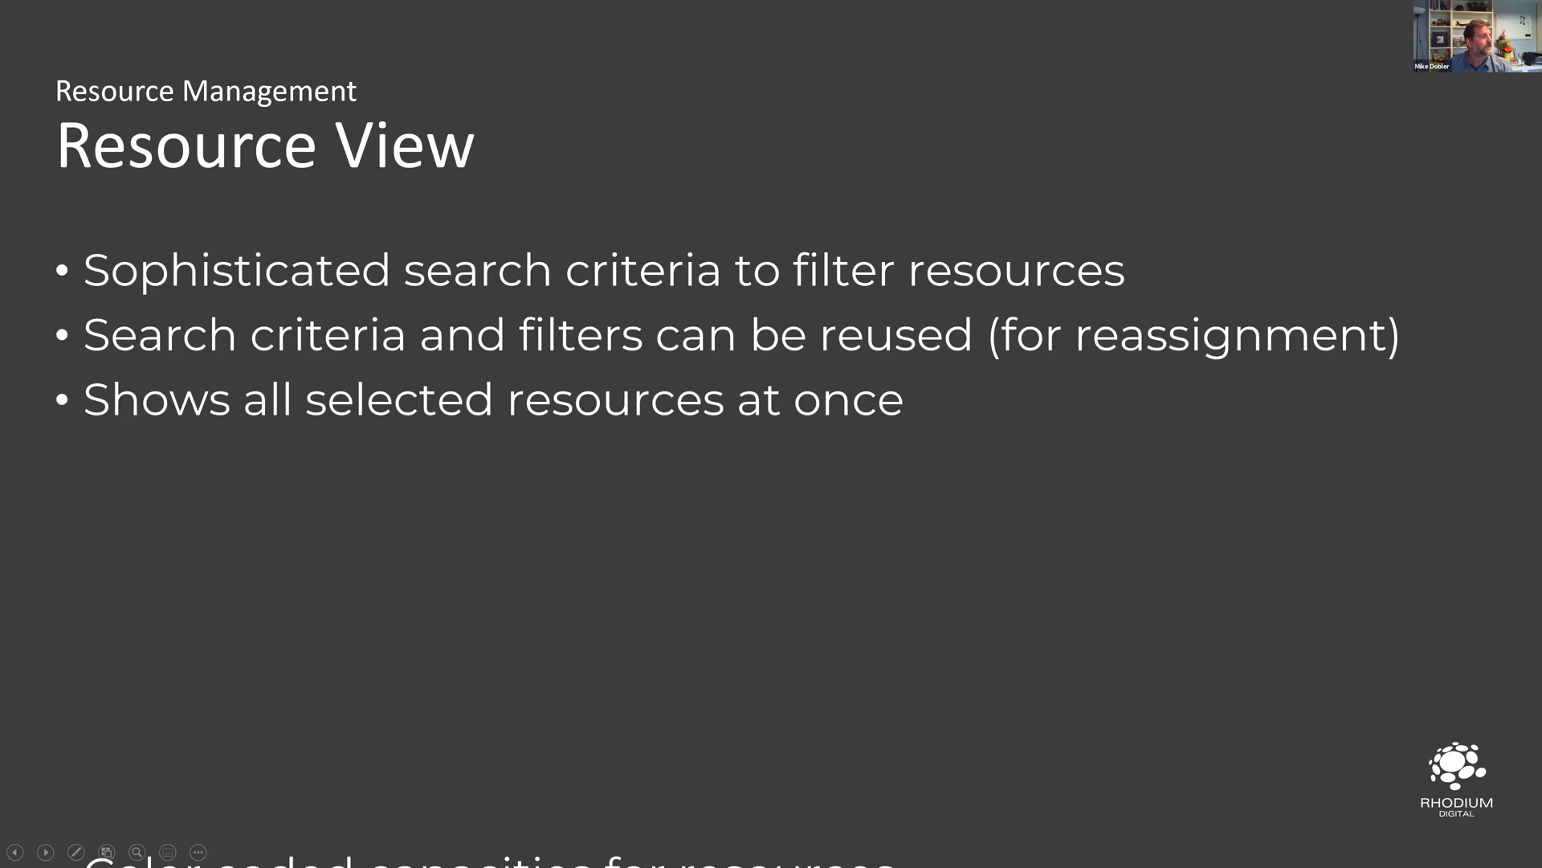
key(Right)
key(Right)
key(Right)
key(Right)
key(Right)
key(Right)
key(Right)
key(Right)
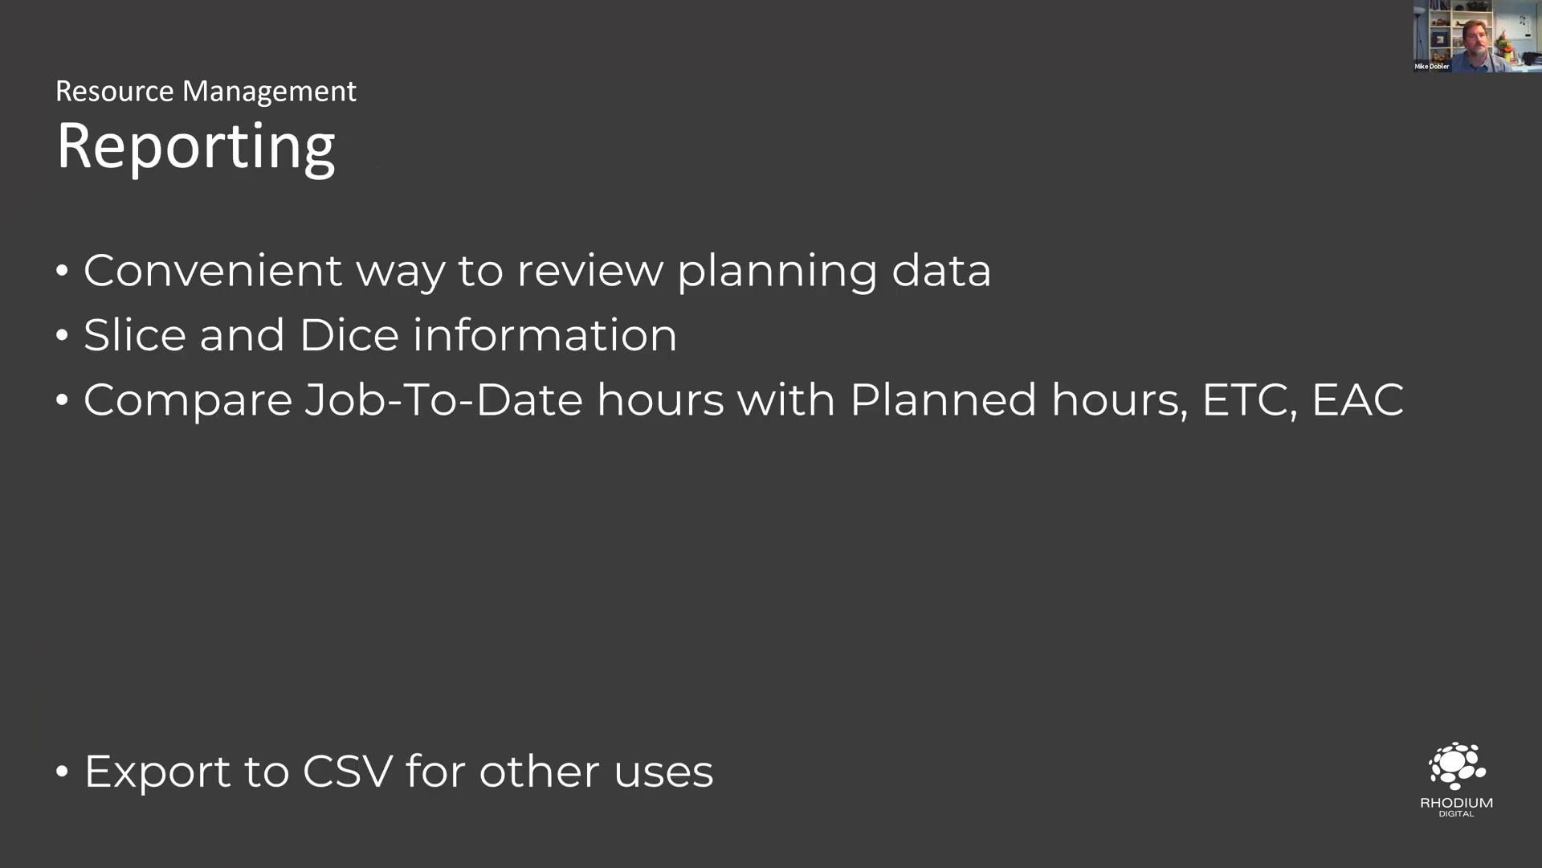
key(Right)
key(Right)
key(Right)
key(Right)
key(Right)
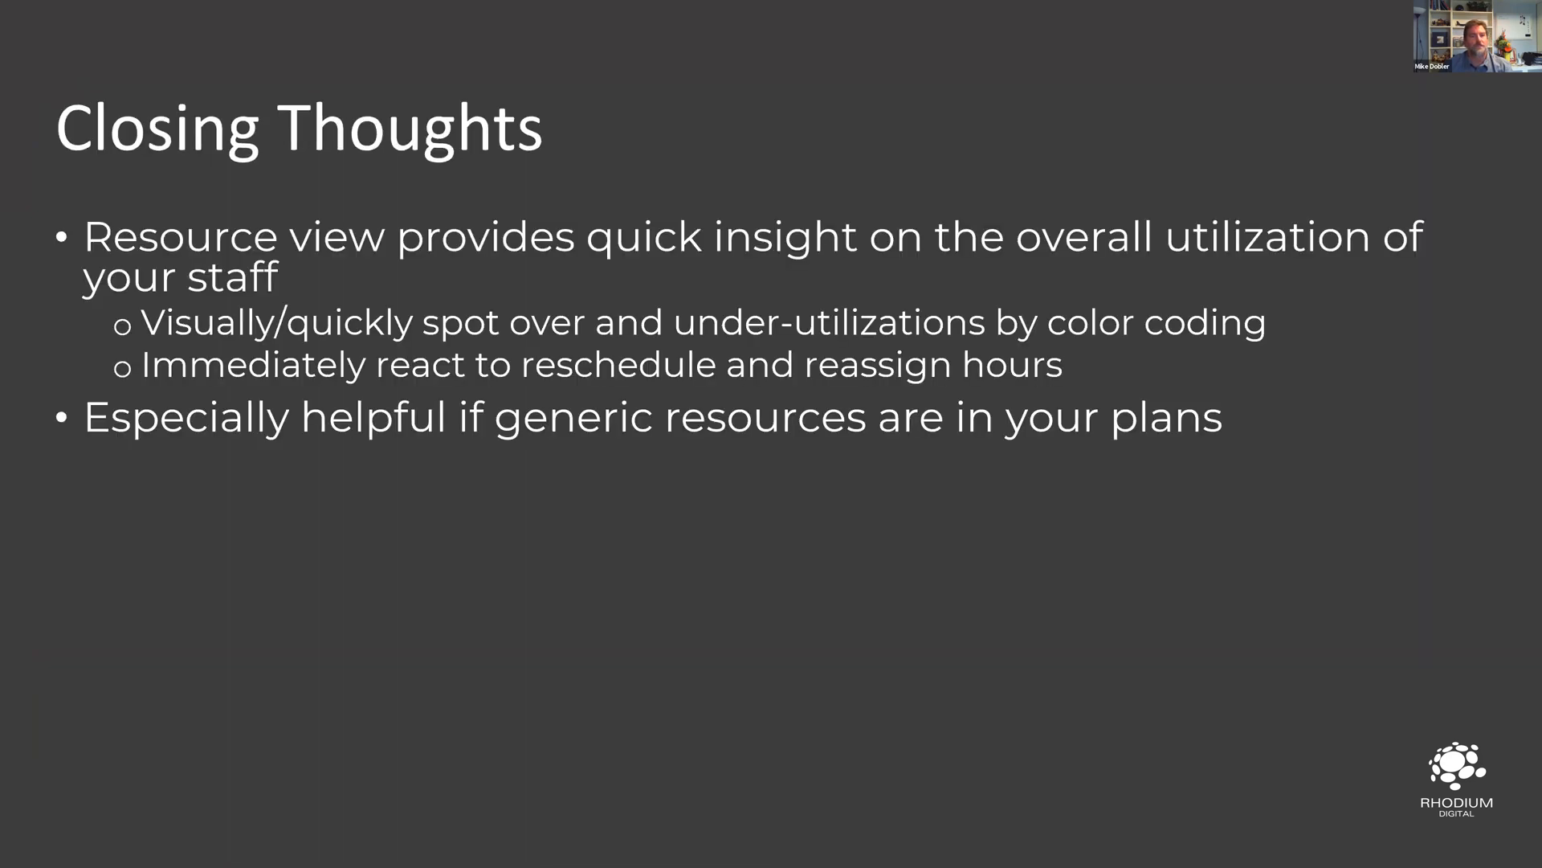